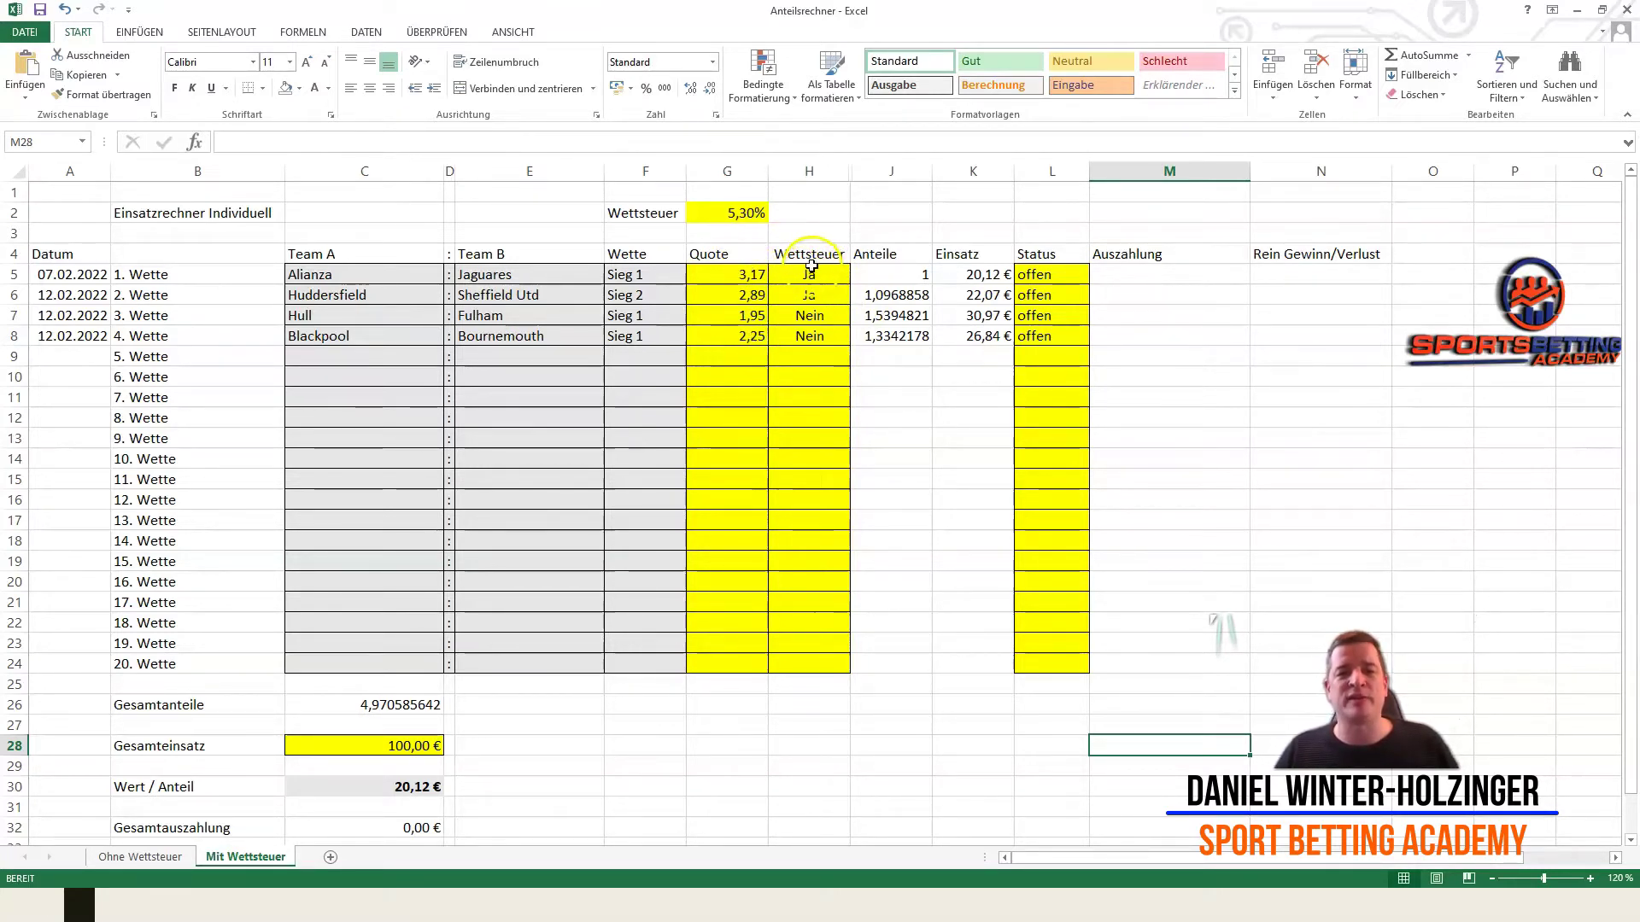
- Set Wettsteuer to Nein for bets 1 and 2, and select the Gesamteinsatz value
click(810, 274)
click(858, 281)
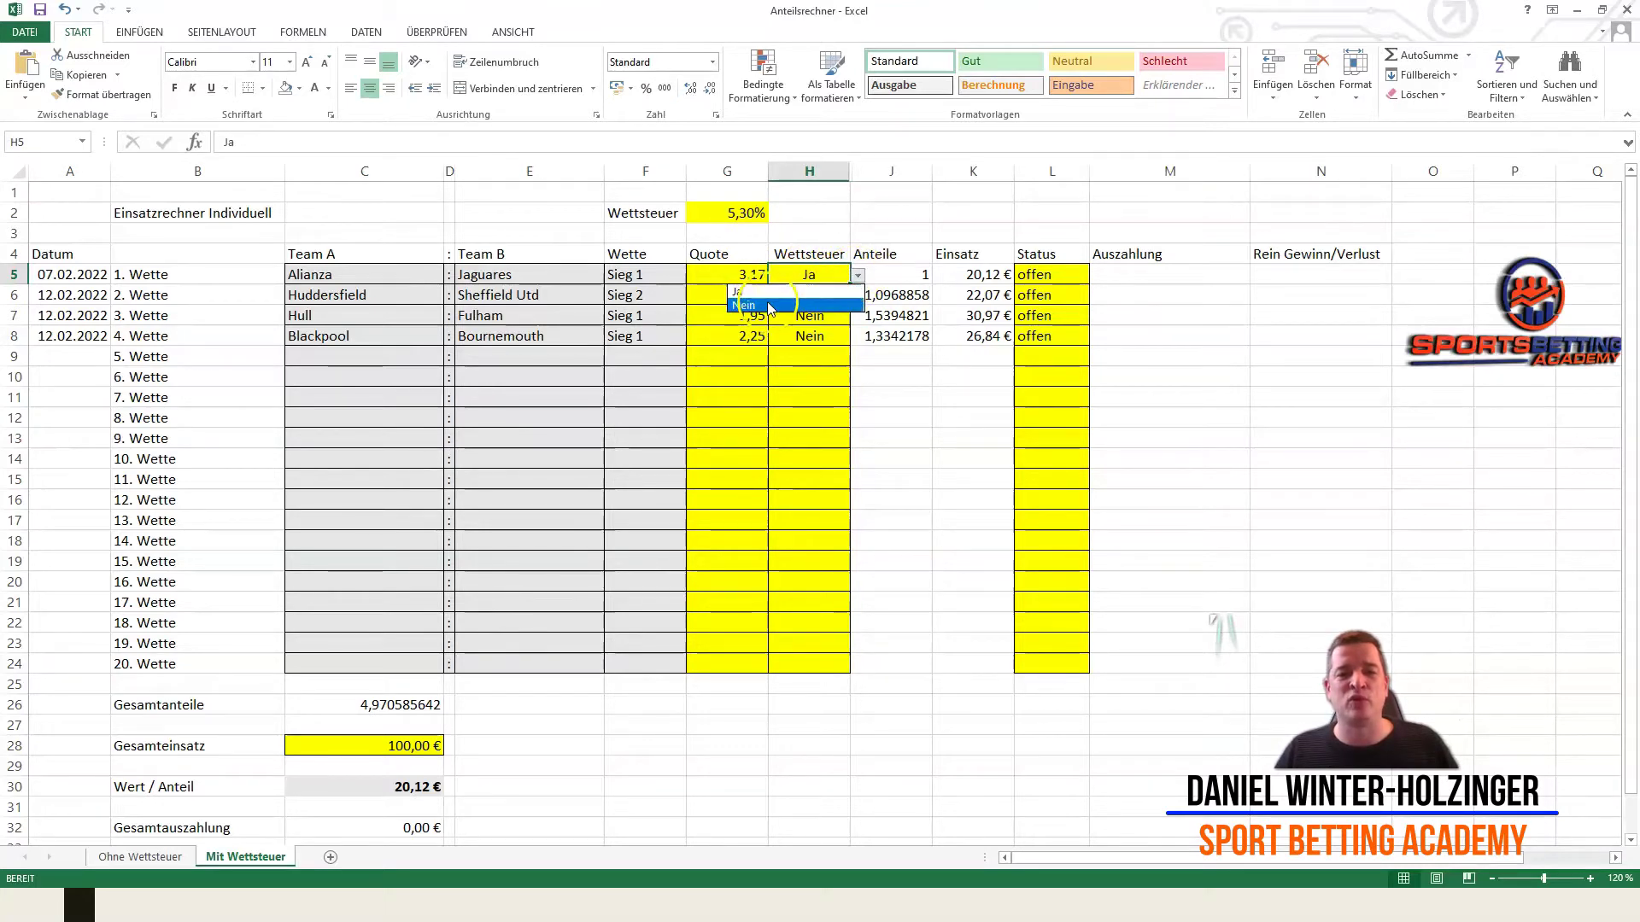
click(807, 303)
click(826, 298)
click(858, 295)
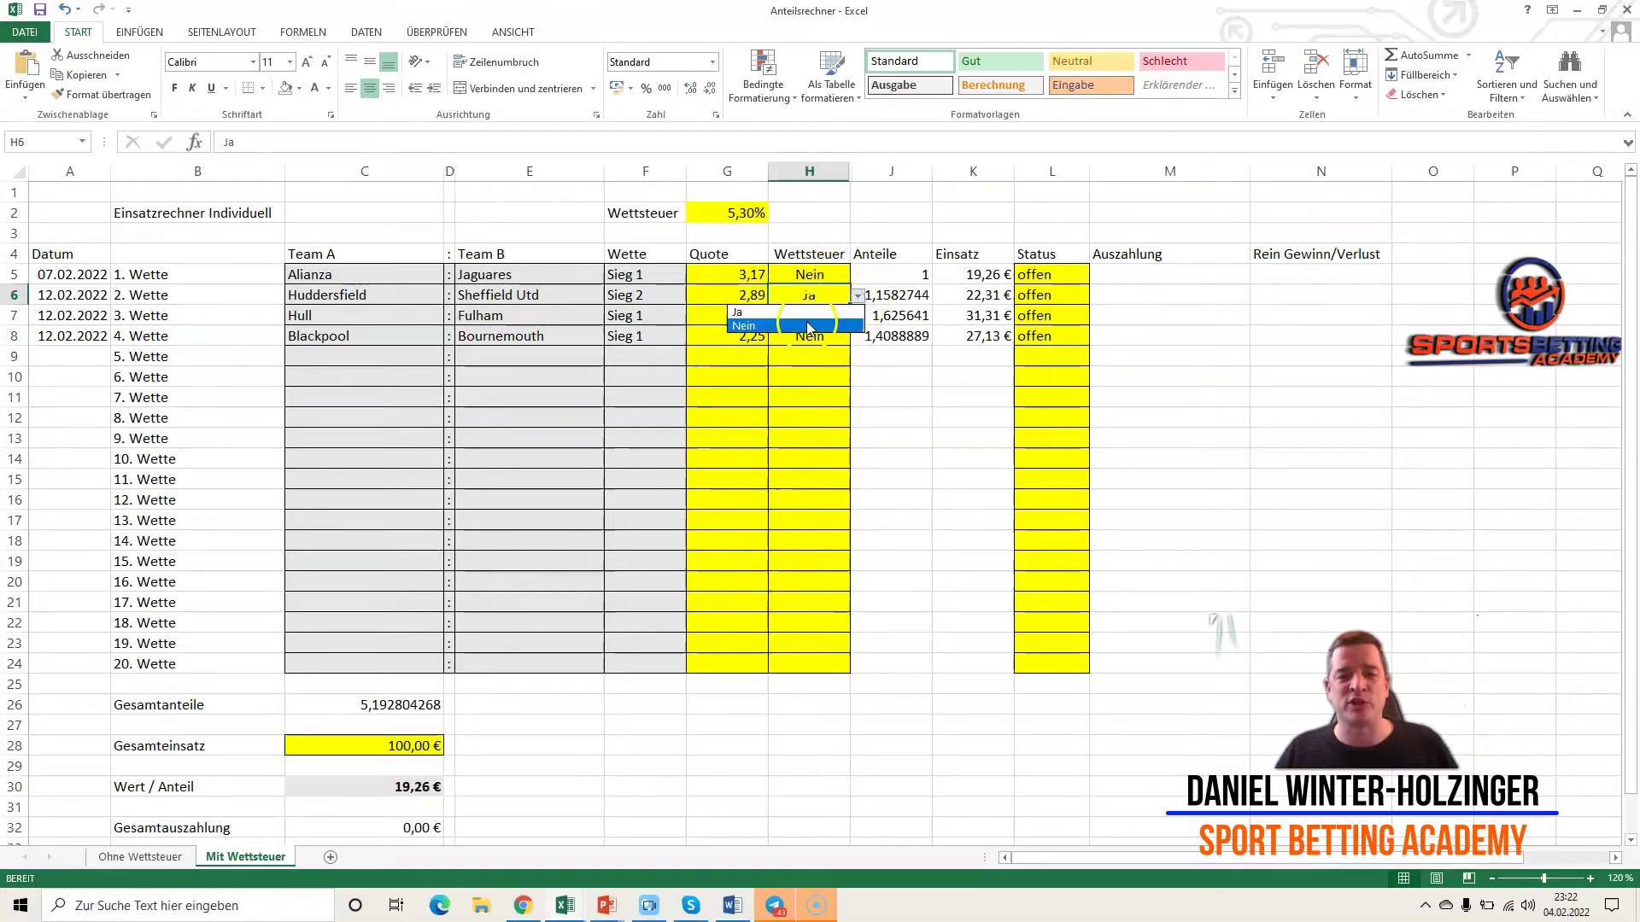
click(825, 326)
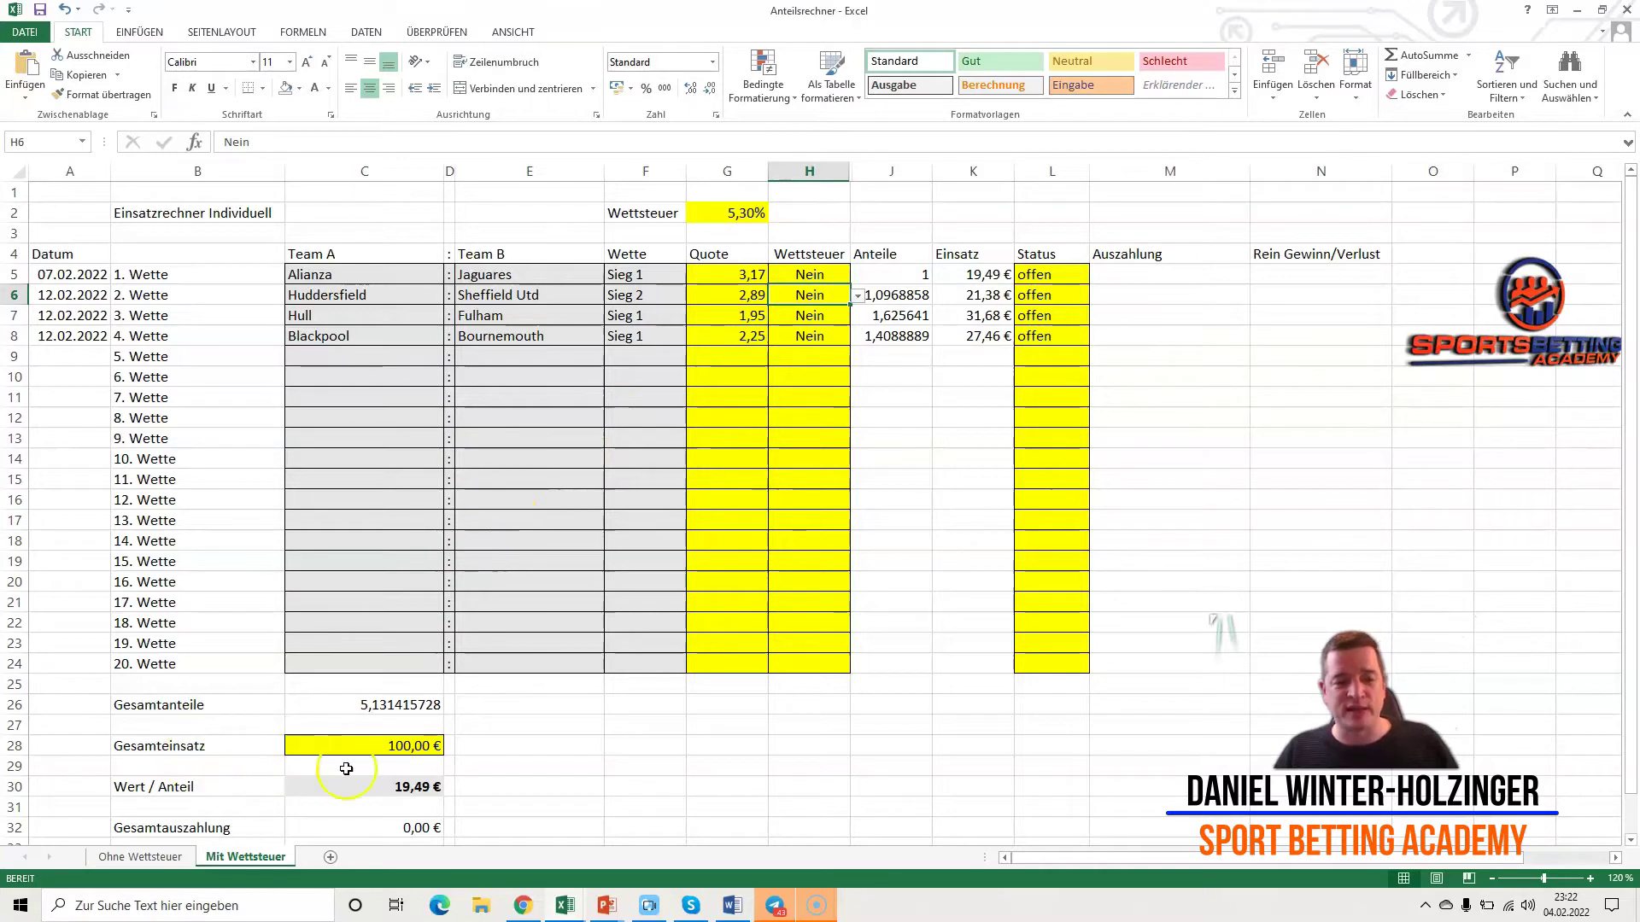
click(362, 746)
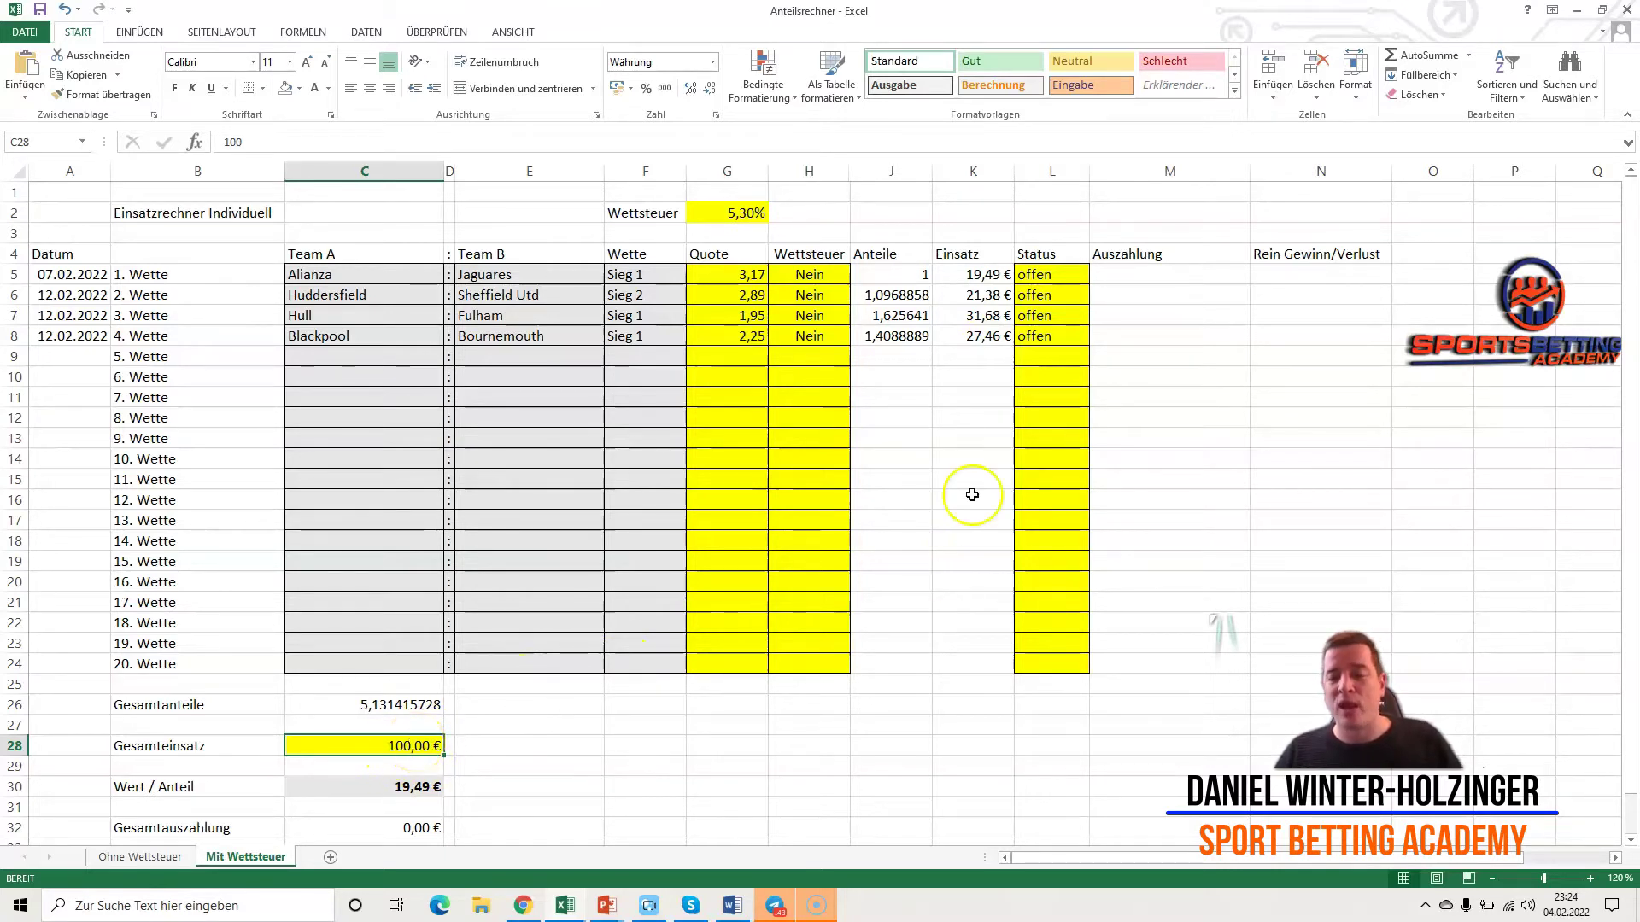
- Set the Status of bets 1 and 2 (Alianza and Huddersfield) to gewonnen
click(1059, 274)
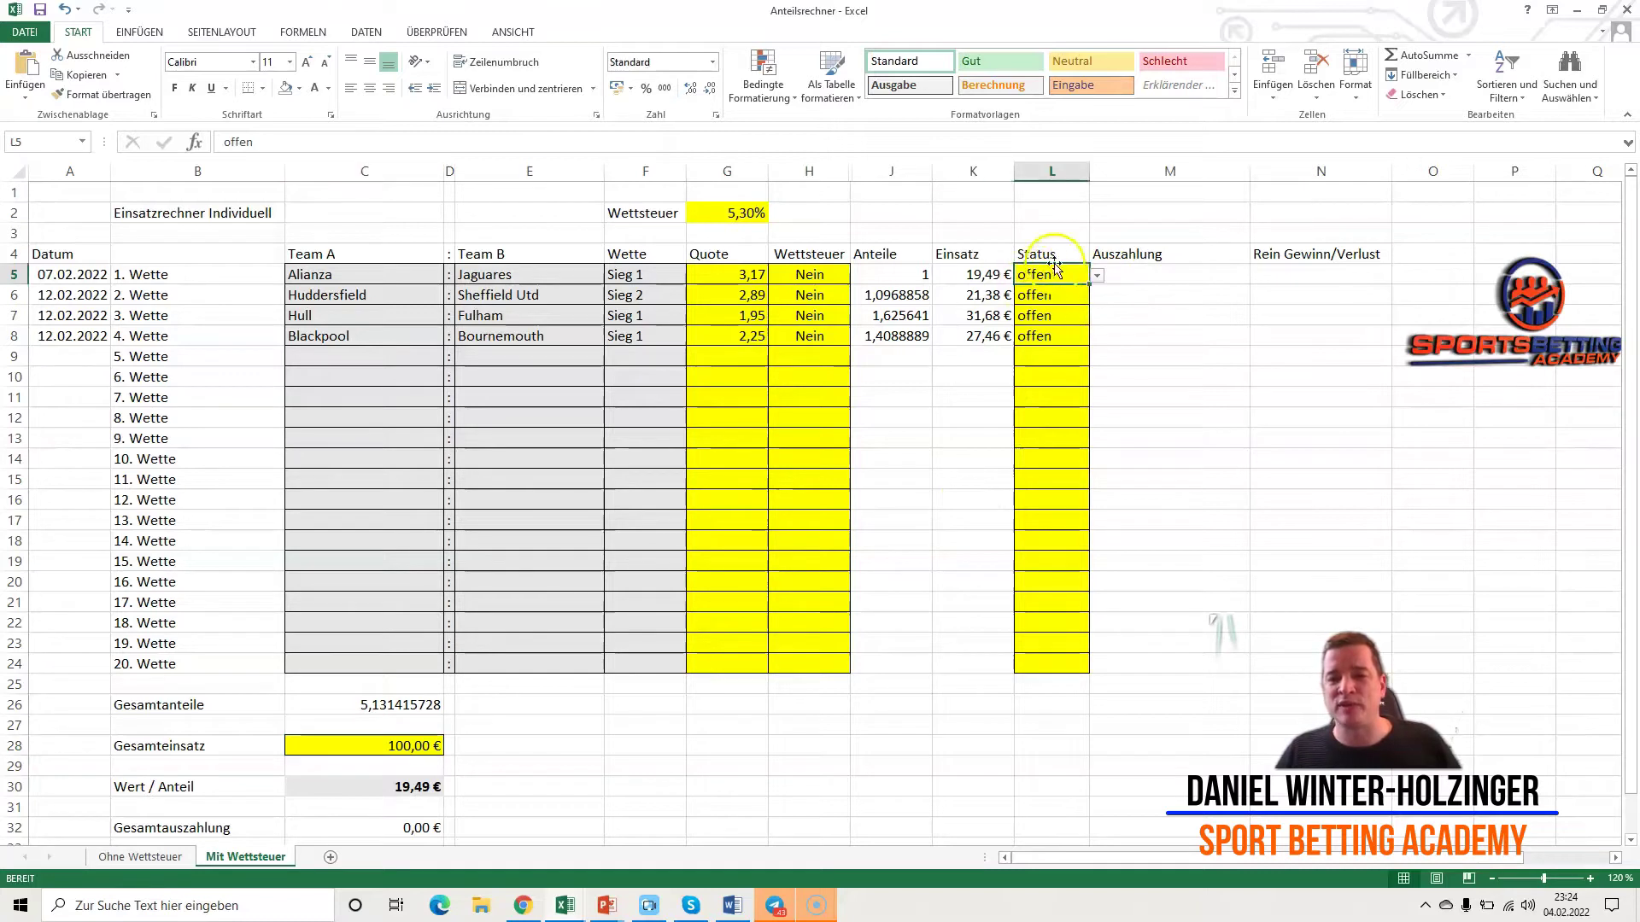
click(1098, 275)
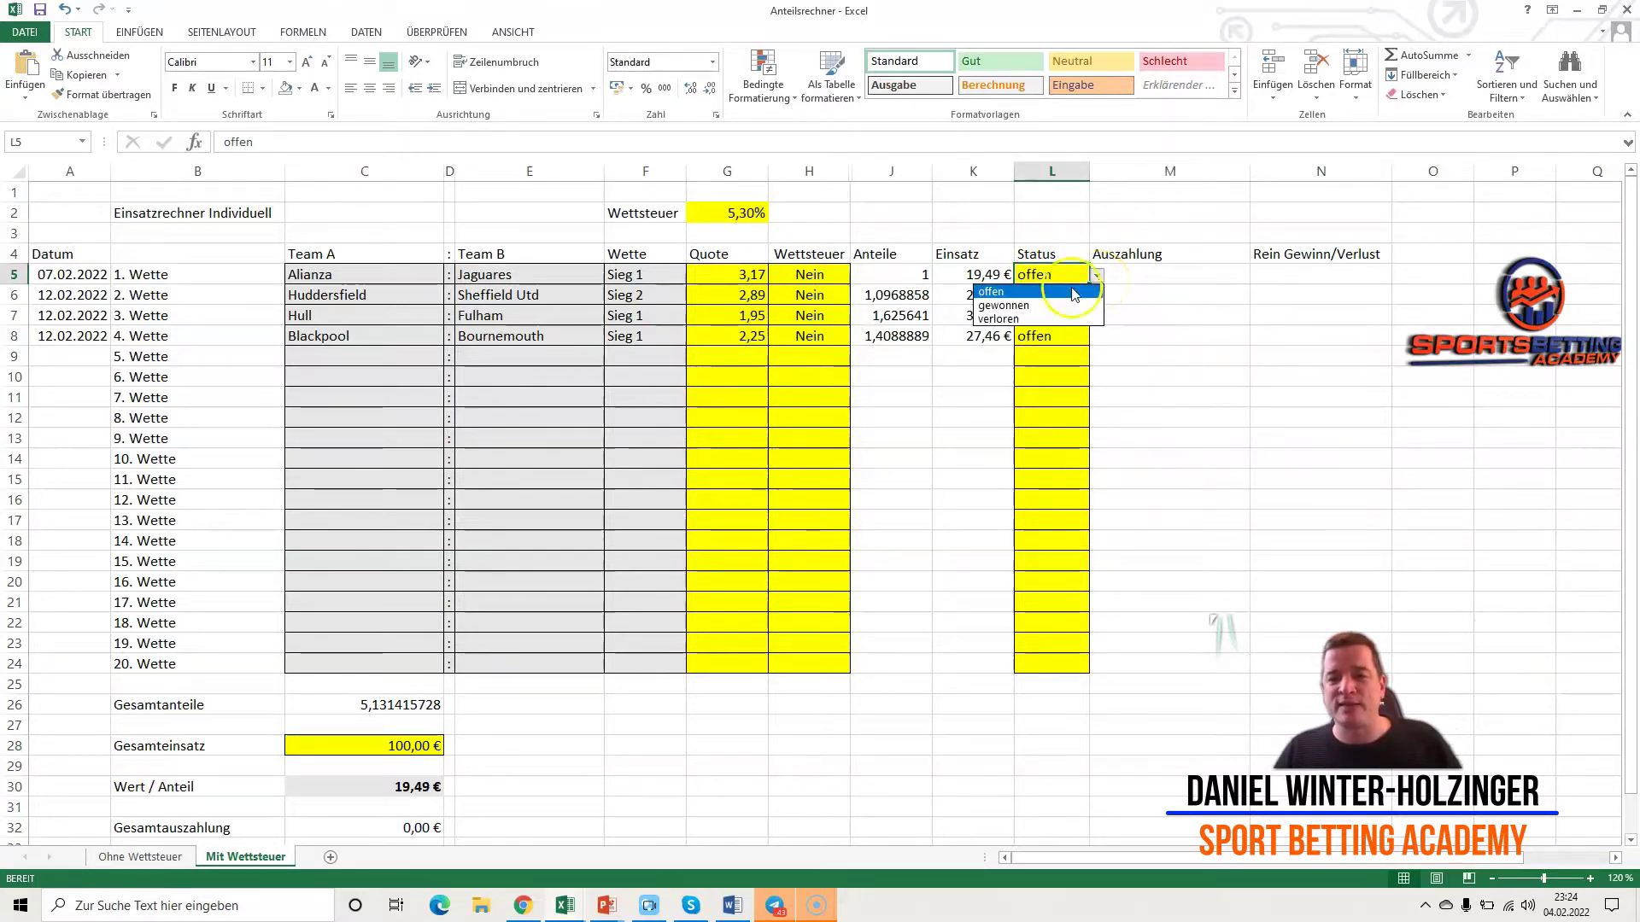
click(1001, 305)
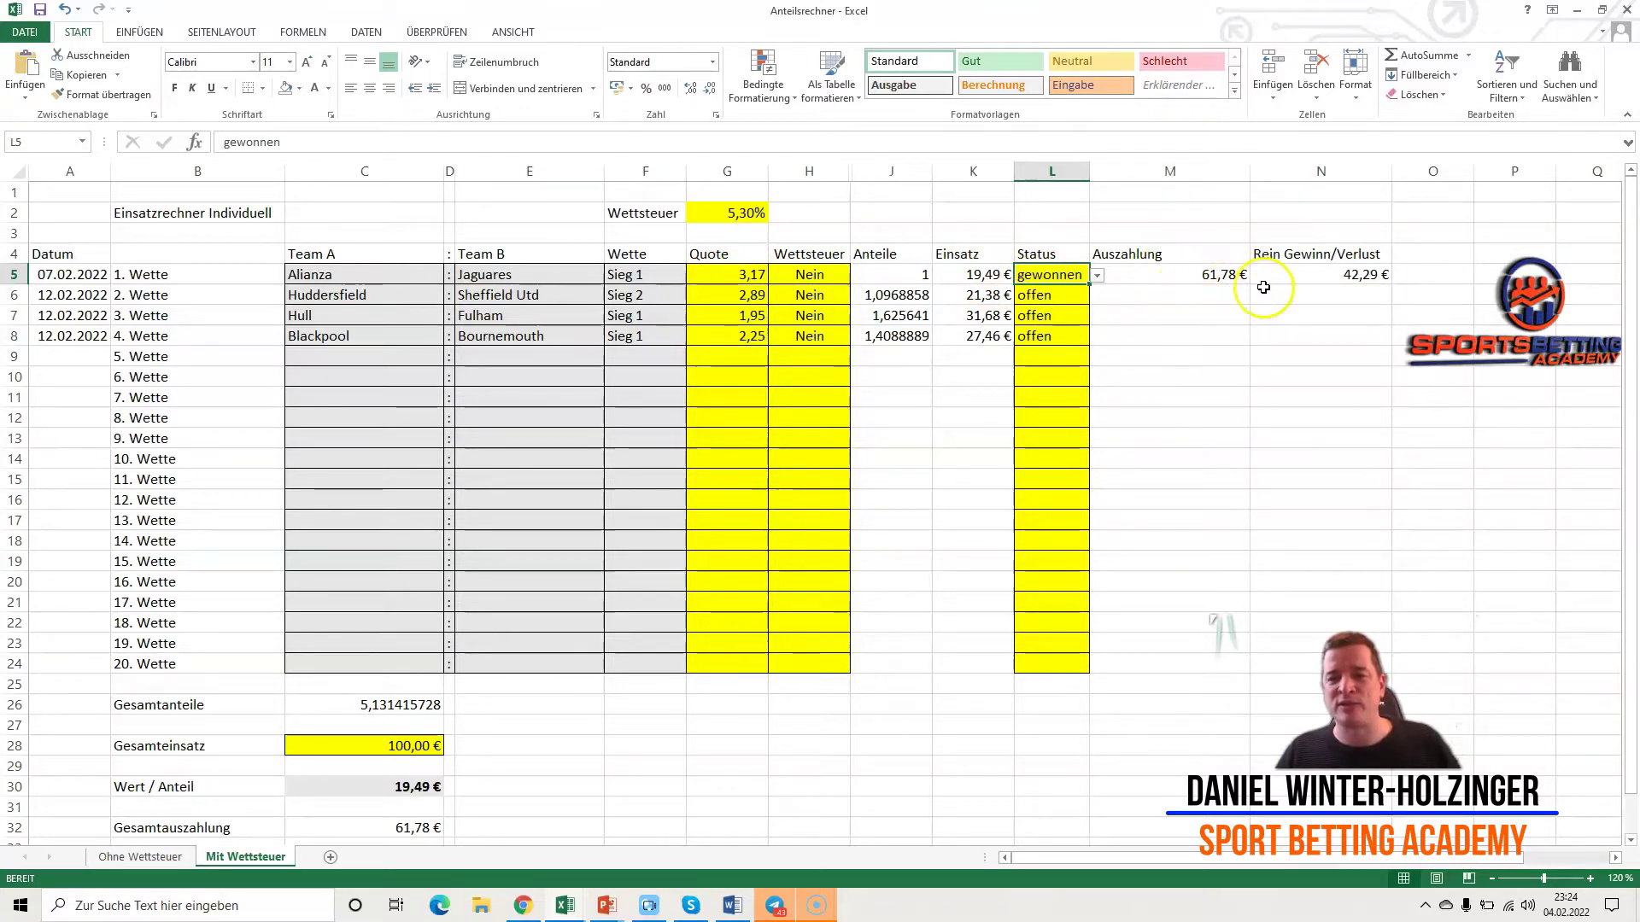
click(1053, 294)
click(1097, 295)
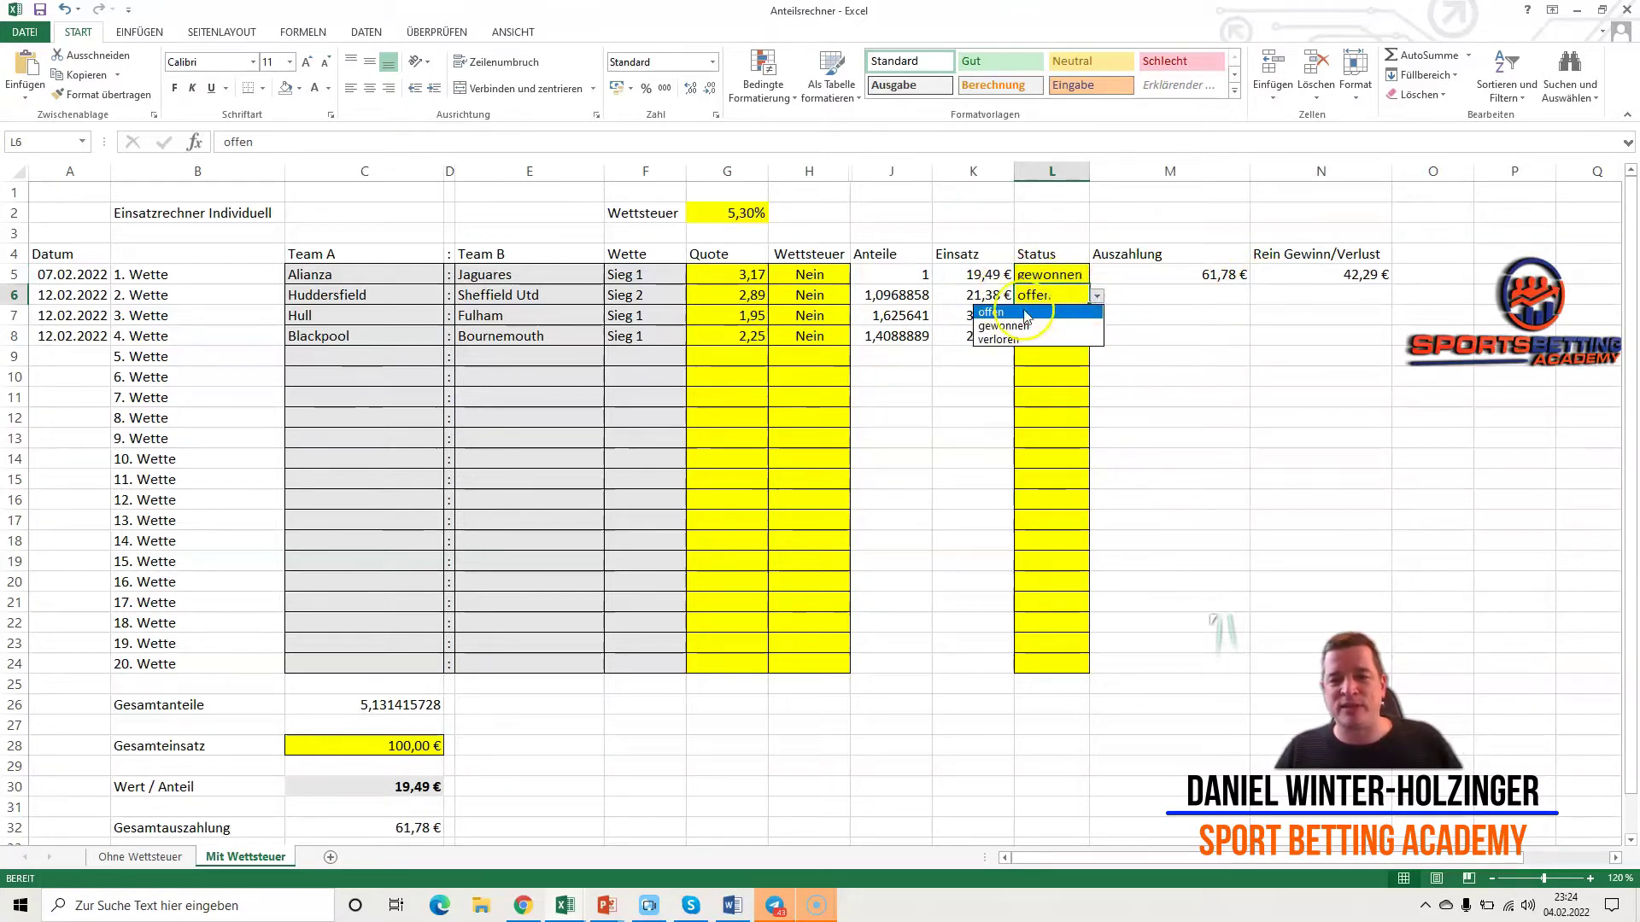
click(1022, 329)
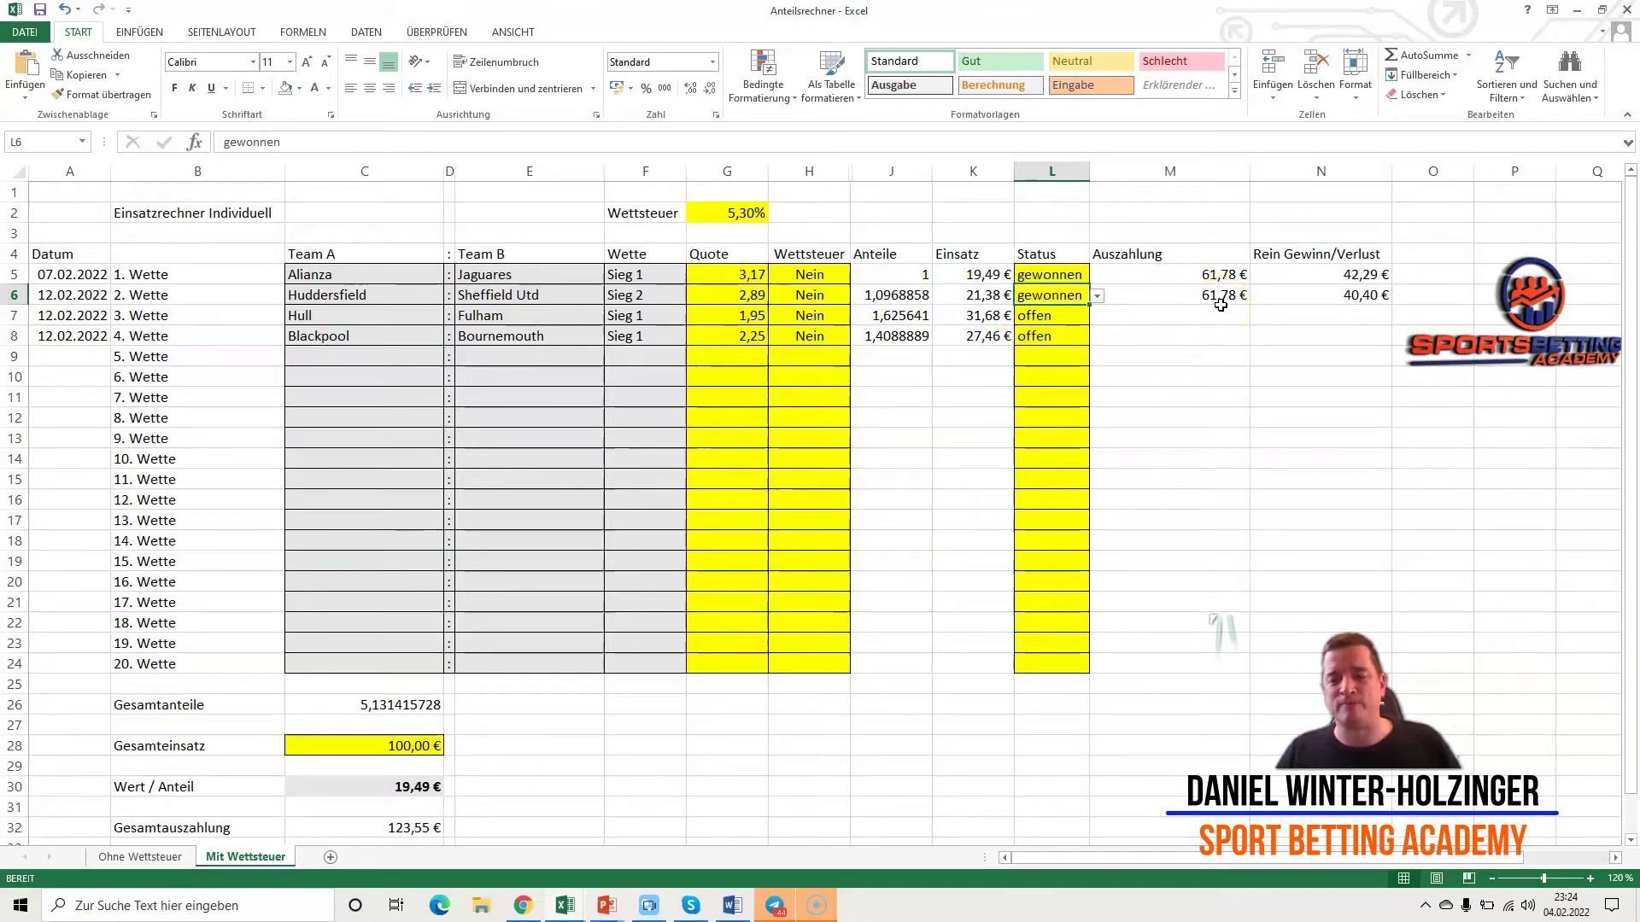
- Set the Status of bets 3 and 4 (Hull and Blackpool) to gewonnen
click(1050, 316)
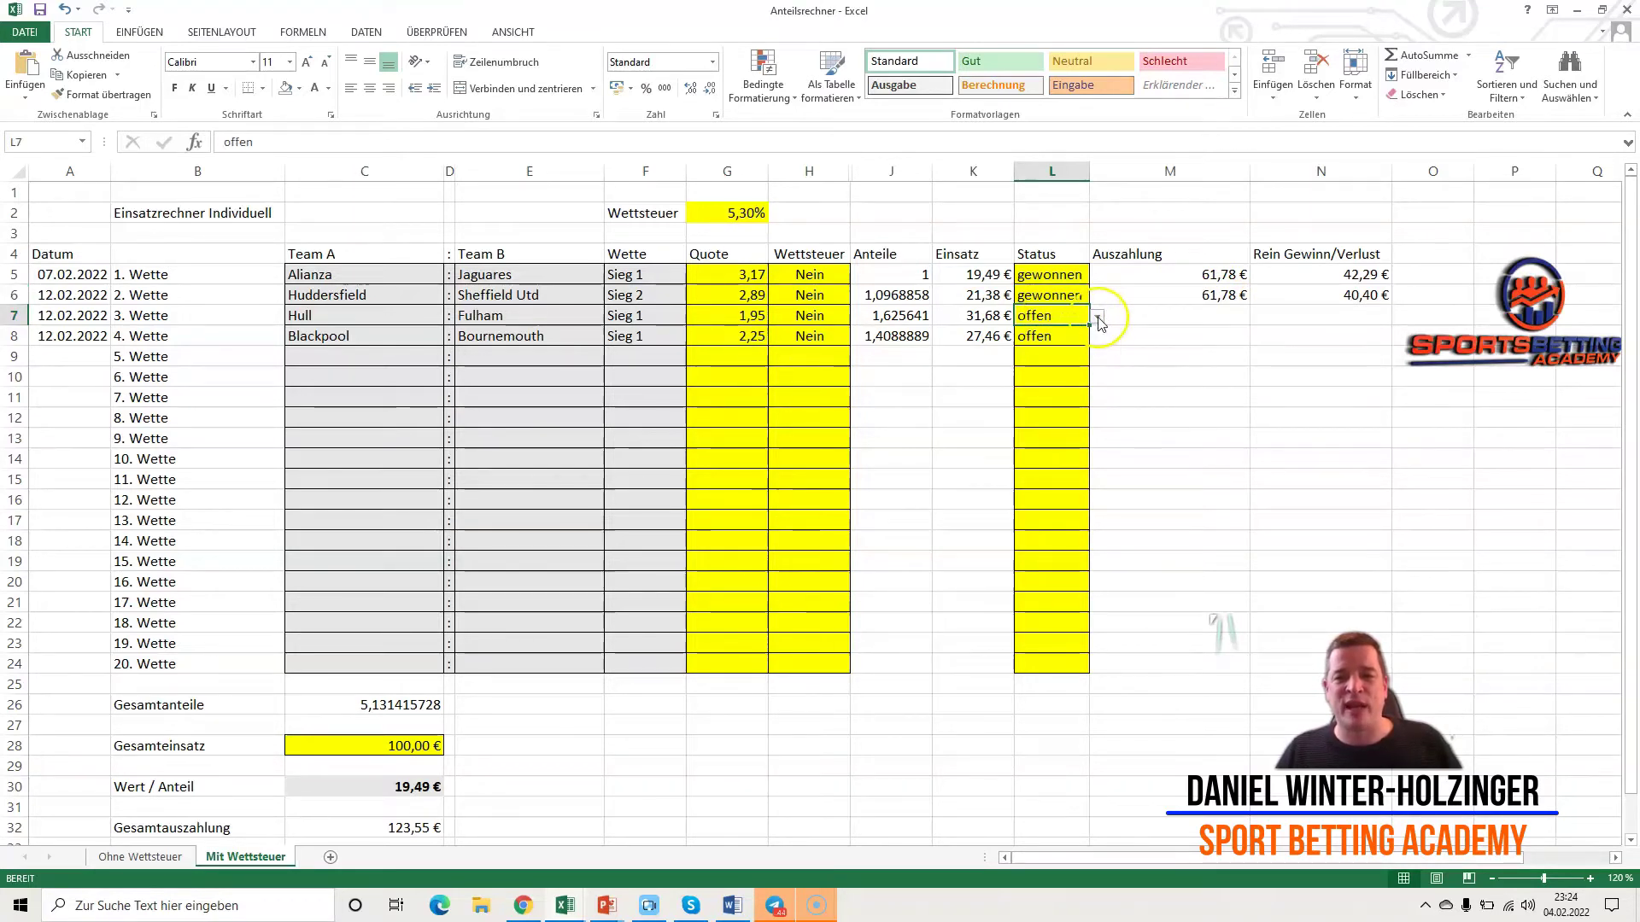
click(1099, 319)
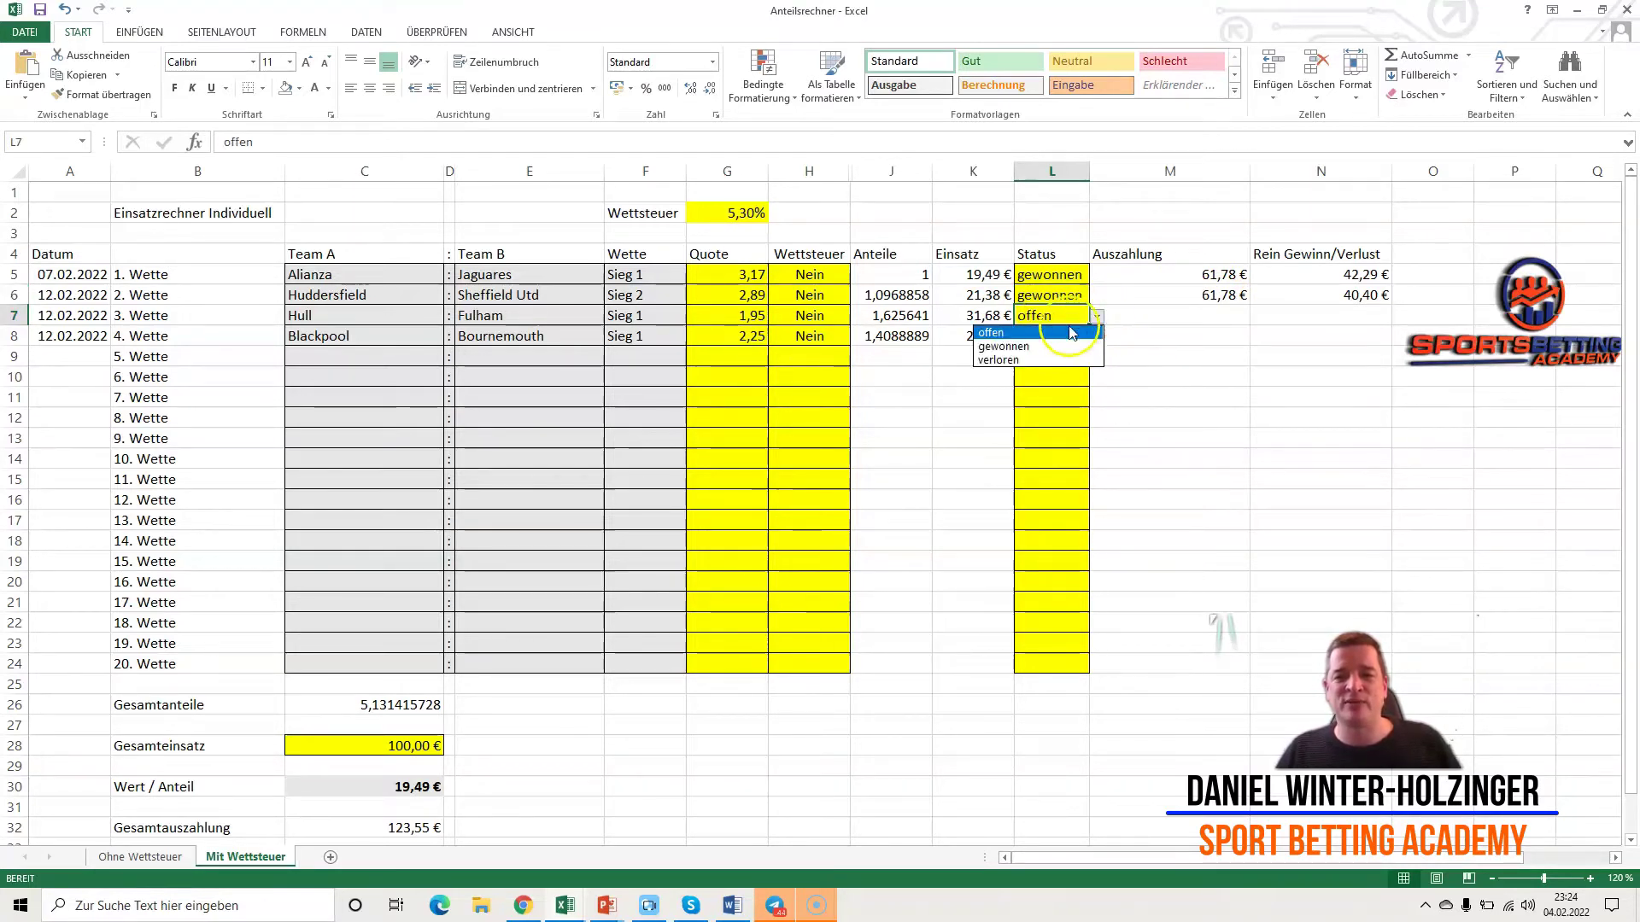
click(1026, 347)
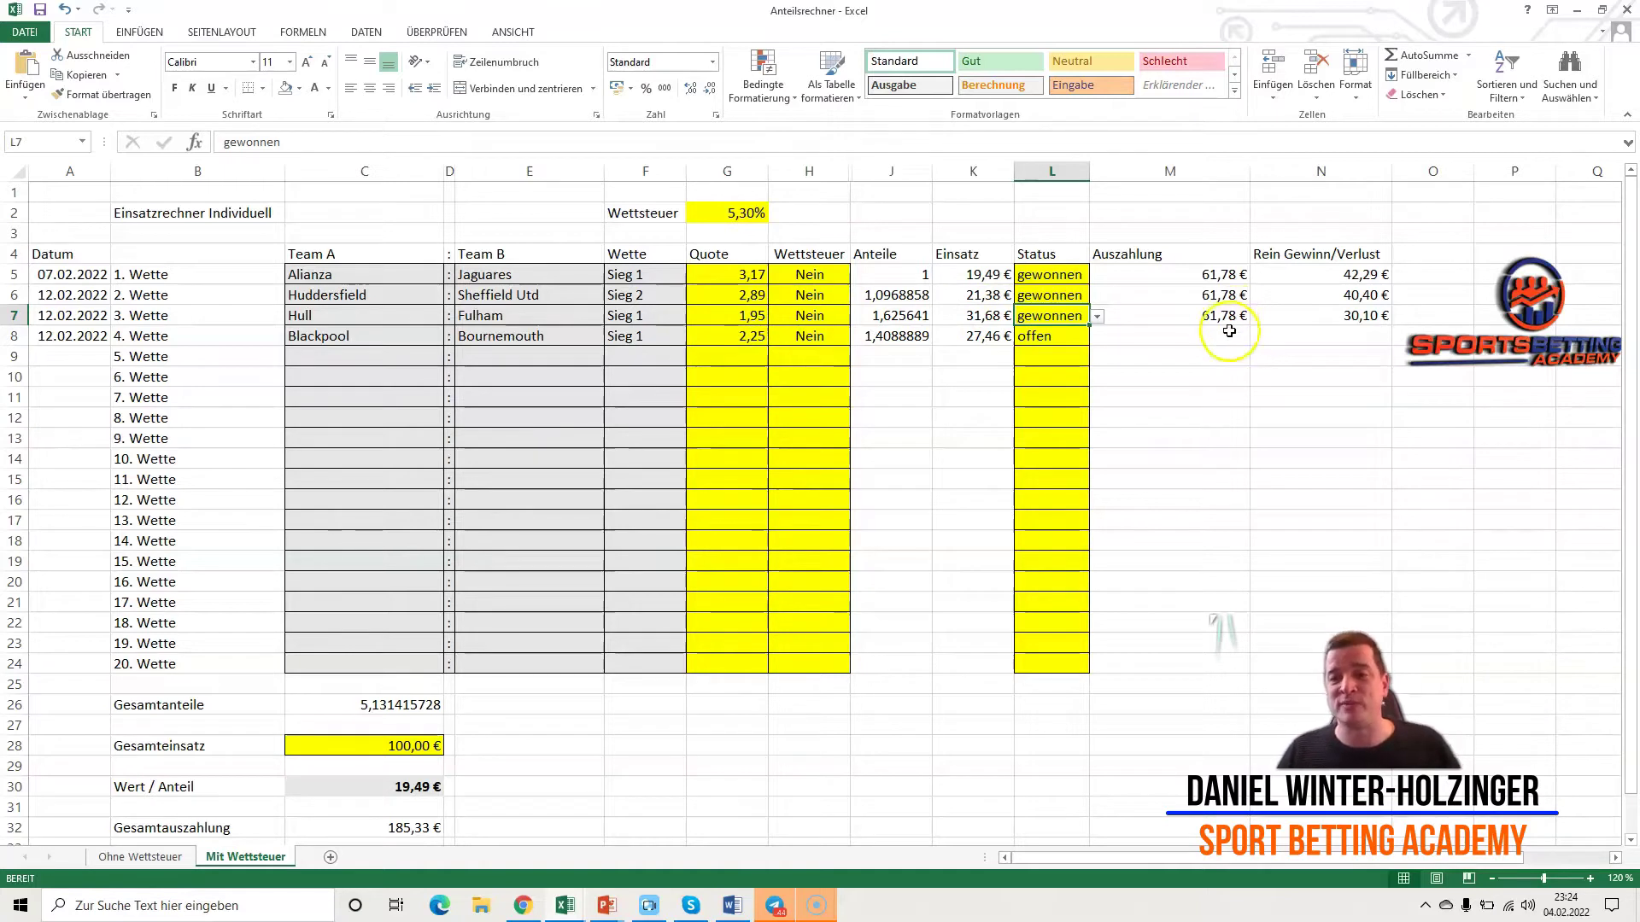
click(1034, 336)
click(1097, 337)
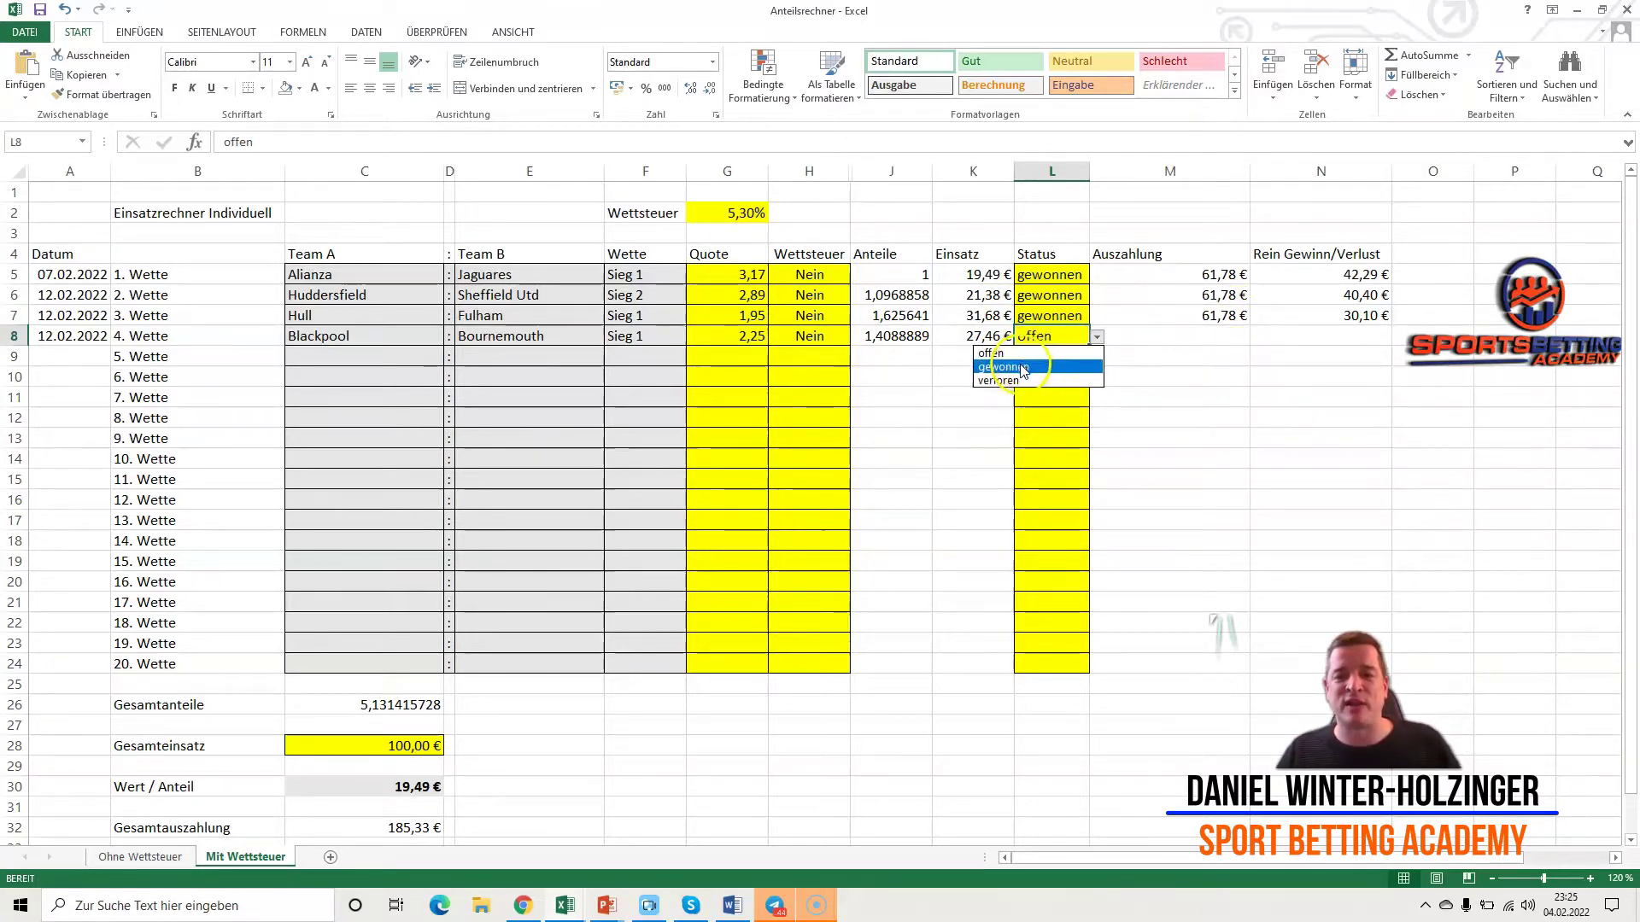
click(1023, 370)
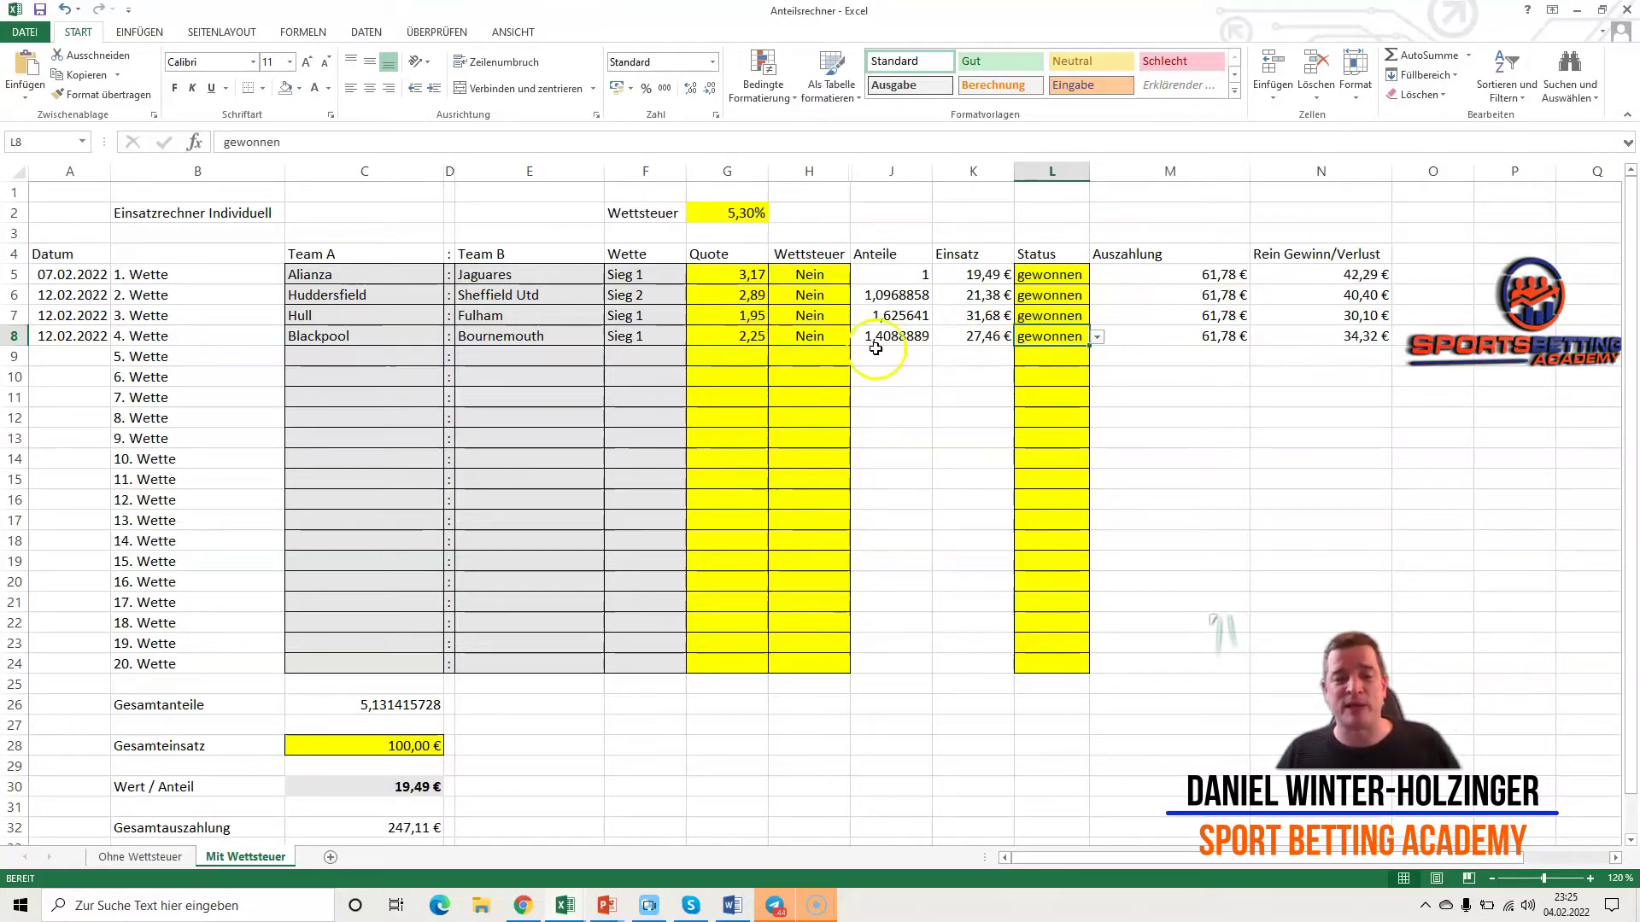
- Change the Status of bets 4 and 3 (Blackpool and Hull) to verloren
scroll(1037, 340, down, 1)
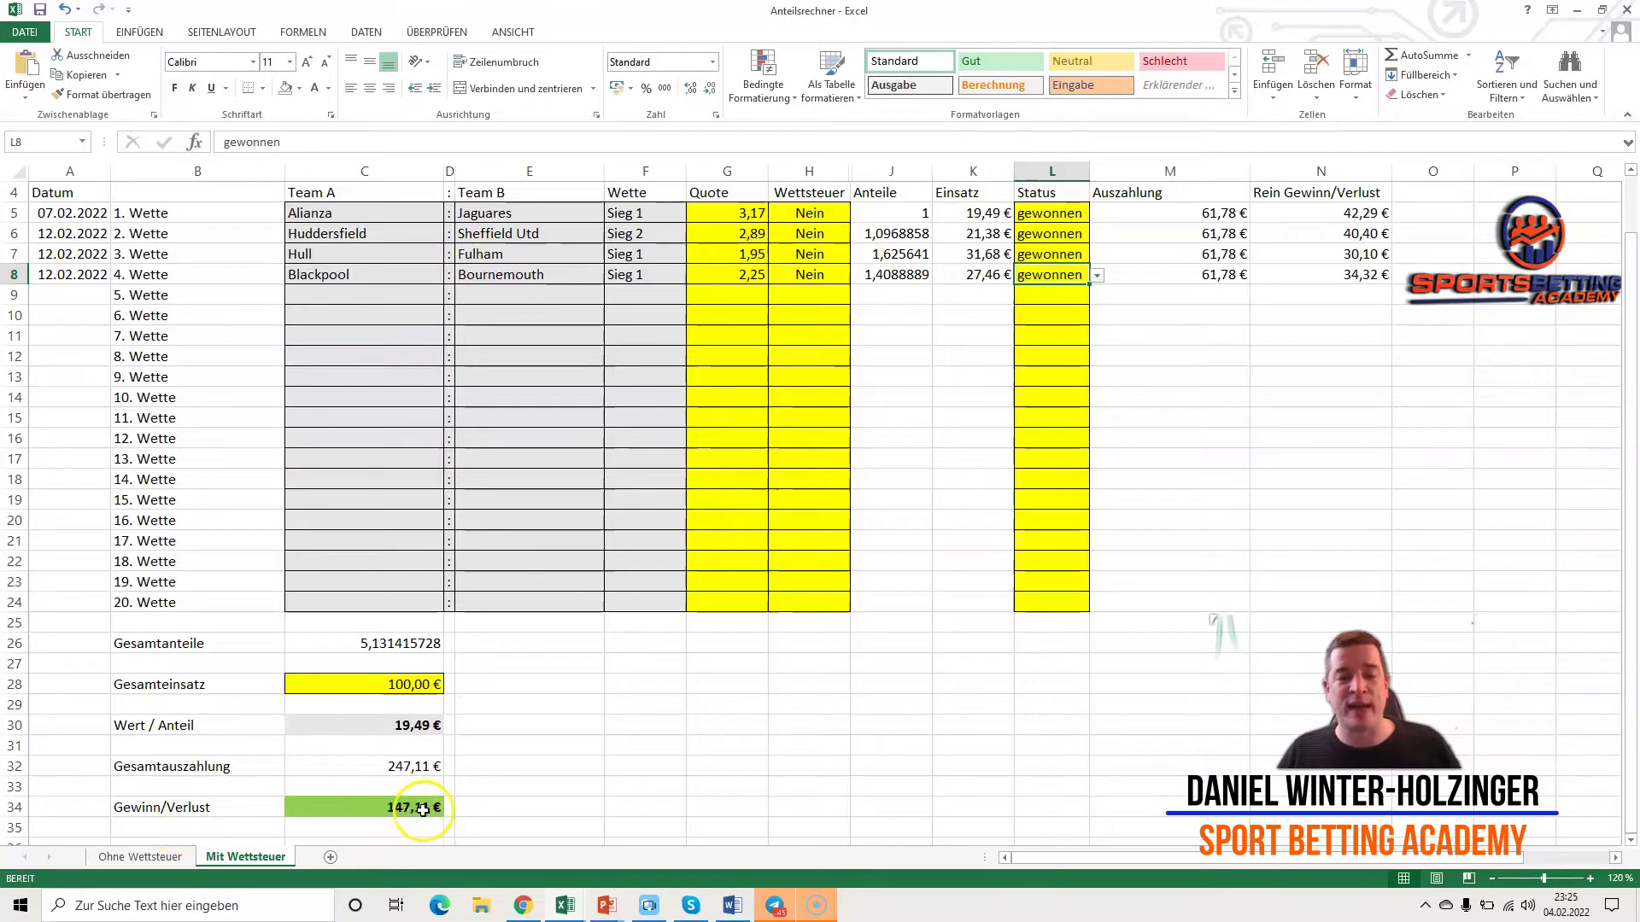
click(1097, 276)
click(1025, 294)
click(1096, 276)
click(1048, 306)
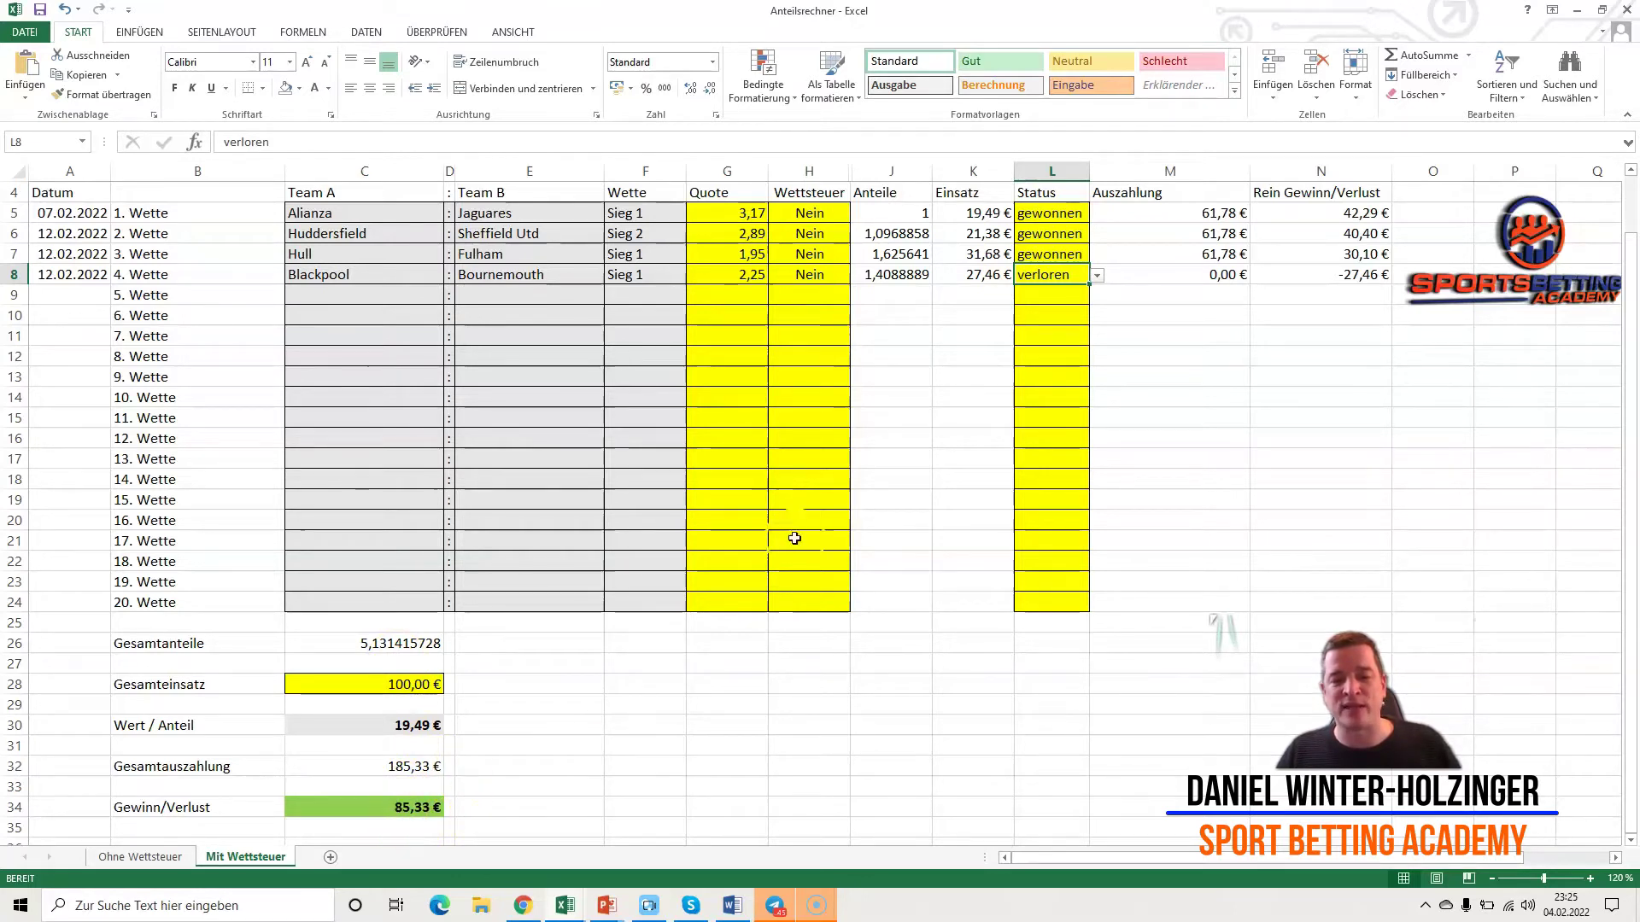
click(1051, 254)
click(1097, 255)
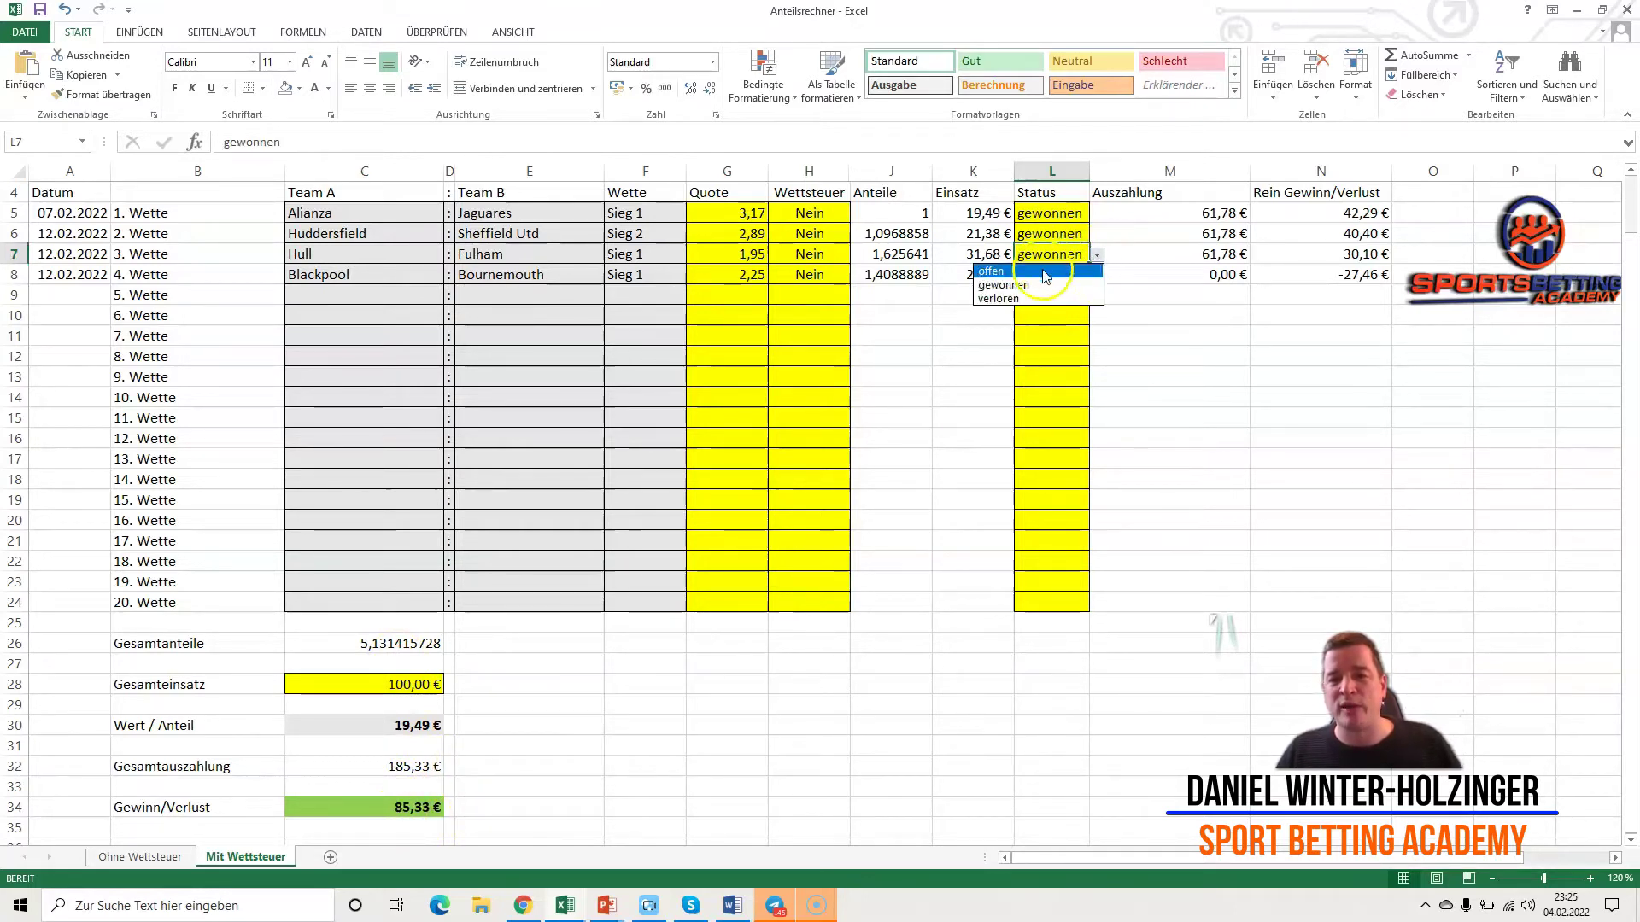
click(999, 298)
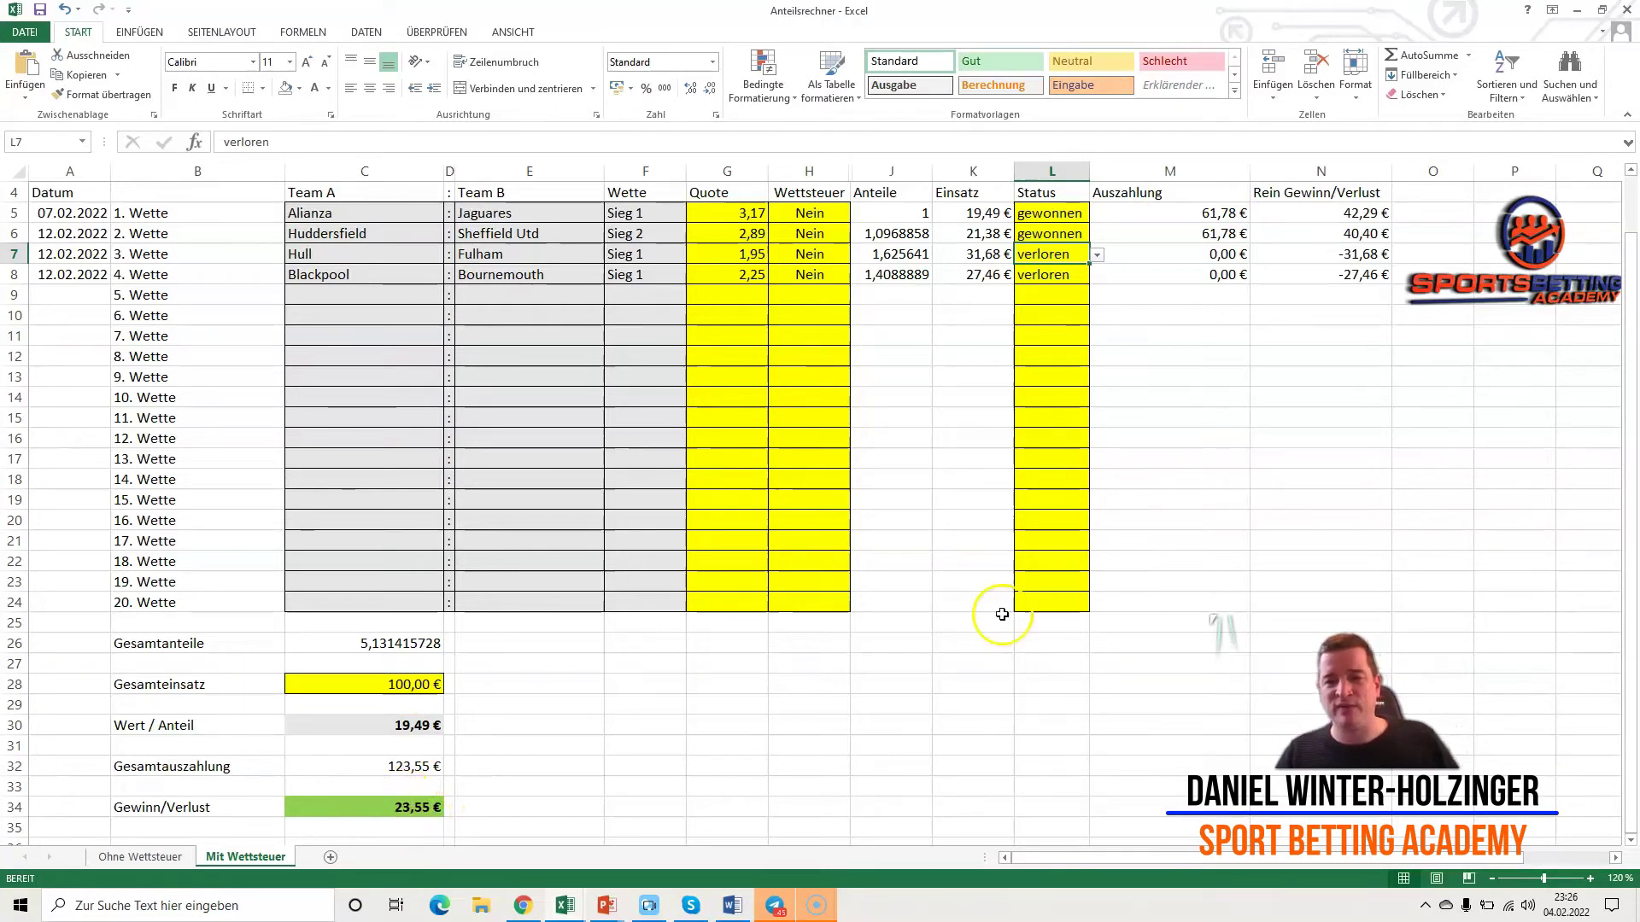
- Change the Status of bets 2 and 1 (Huddersfield and Alianza) to verloren
click(1063, 236)
click(1097, 234)
click(1025, 262)
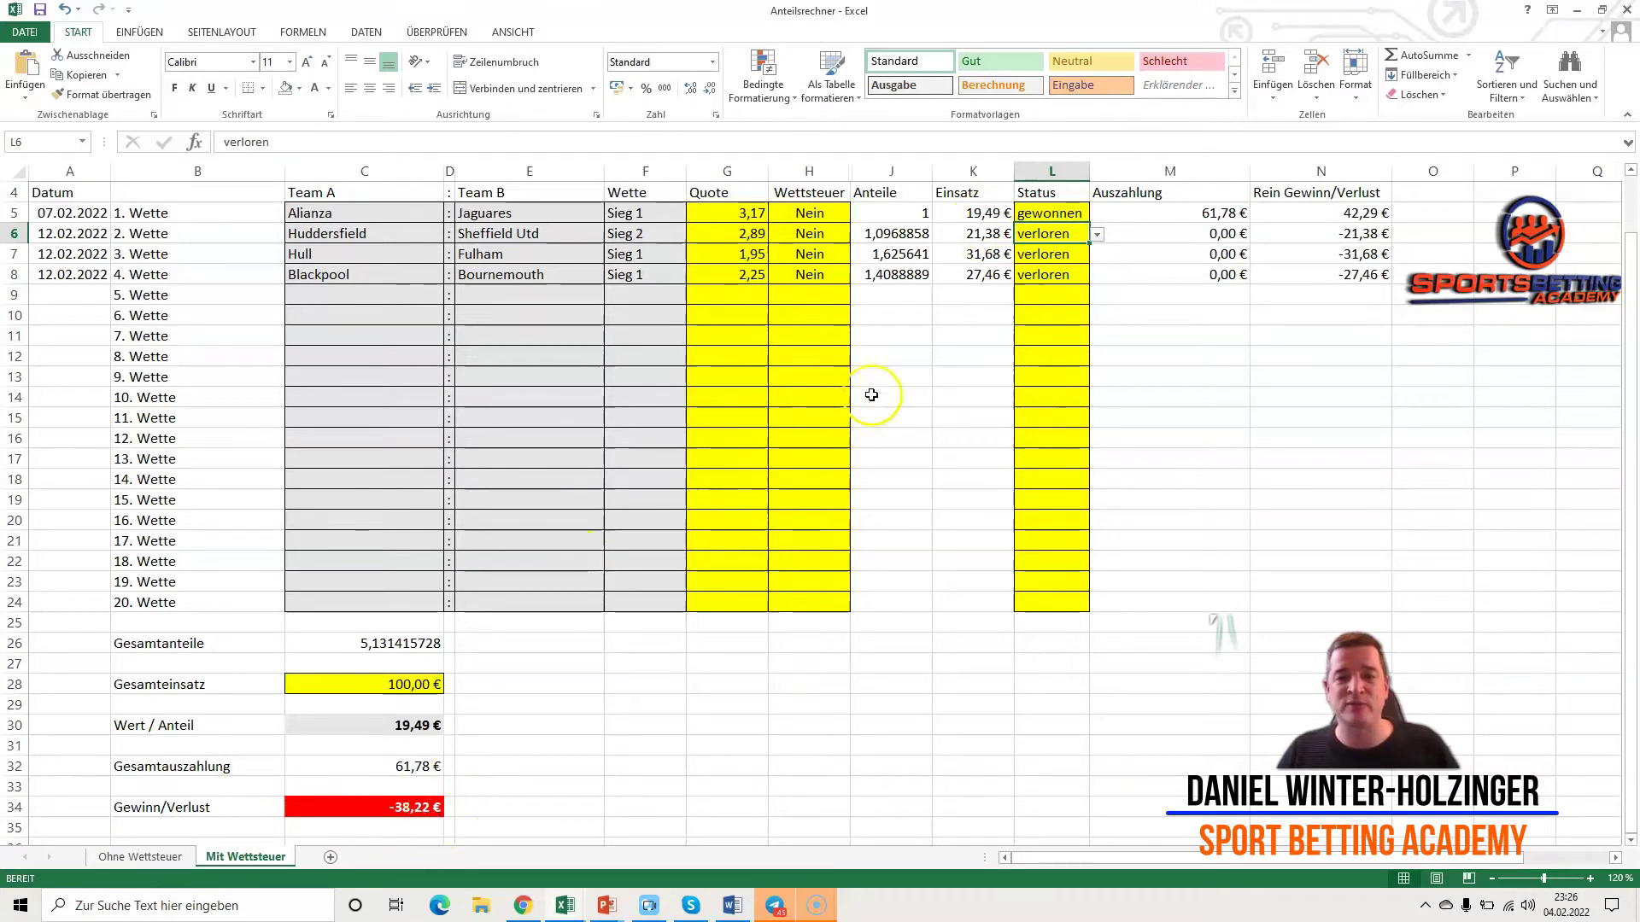
click(1070, 211)
click(1099, 215)
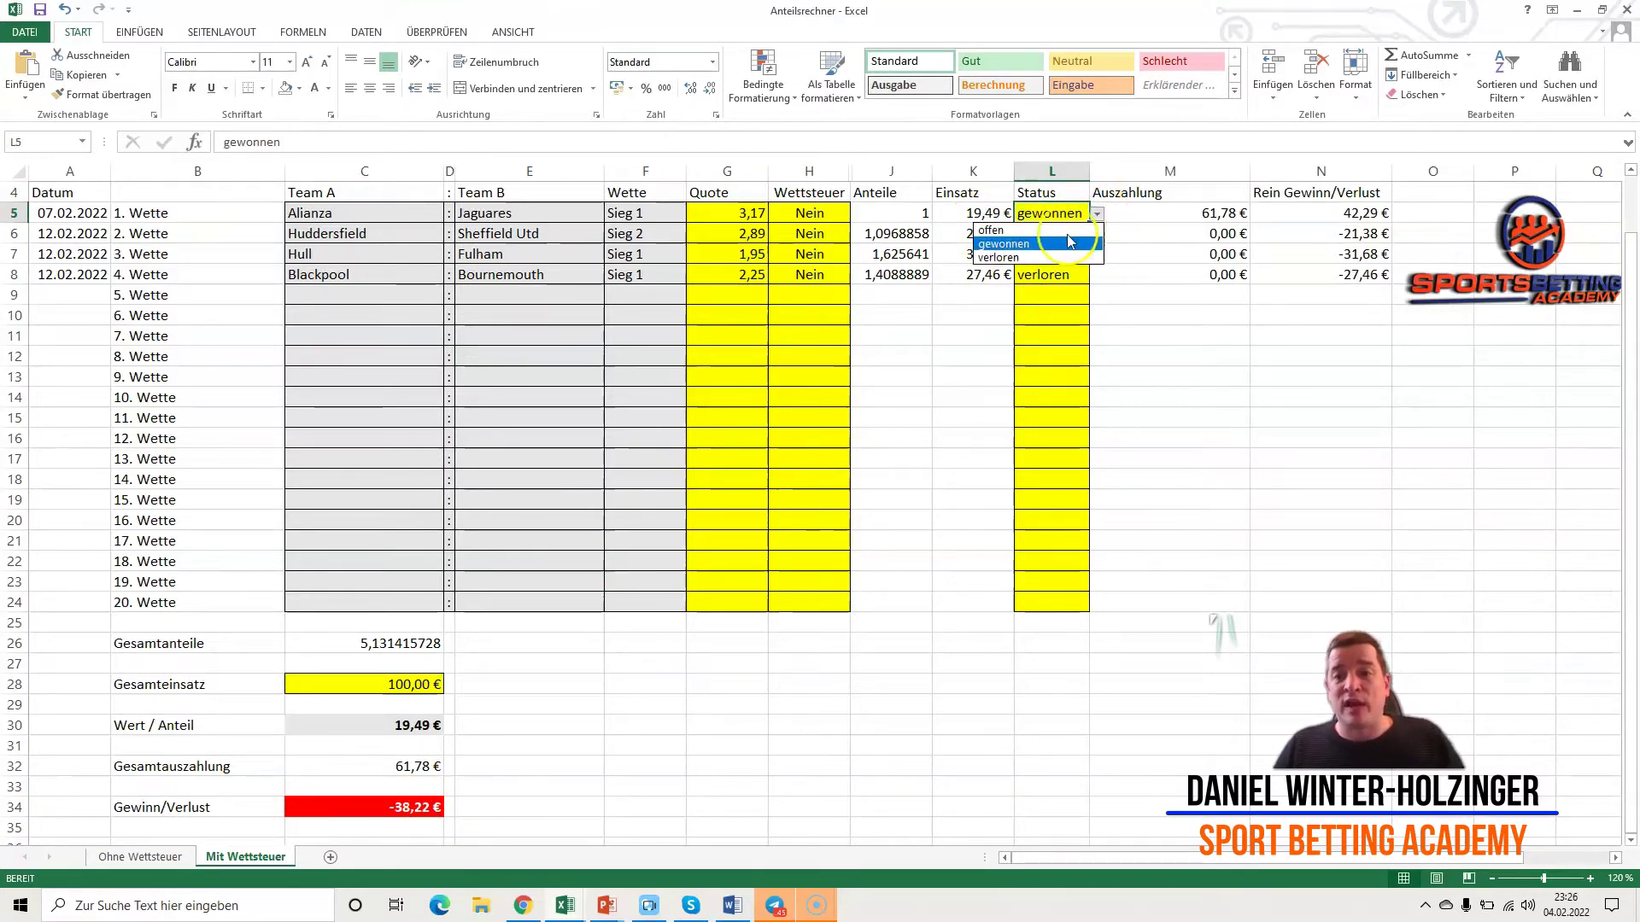
click(1046, 249)
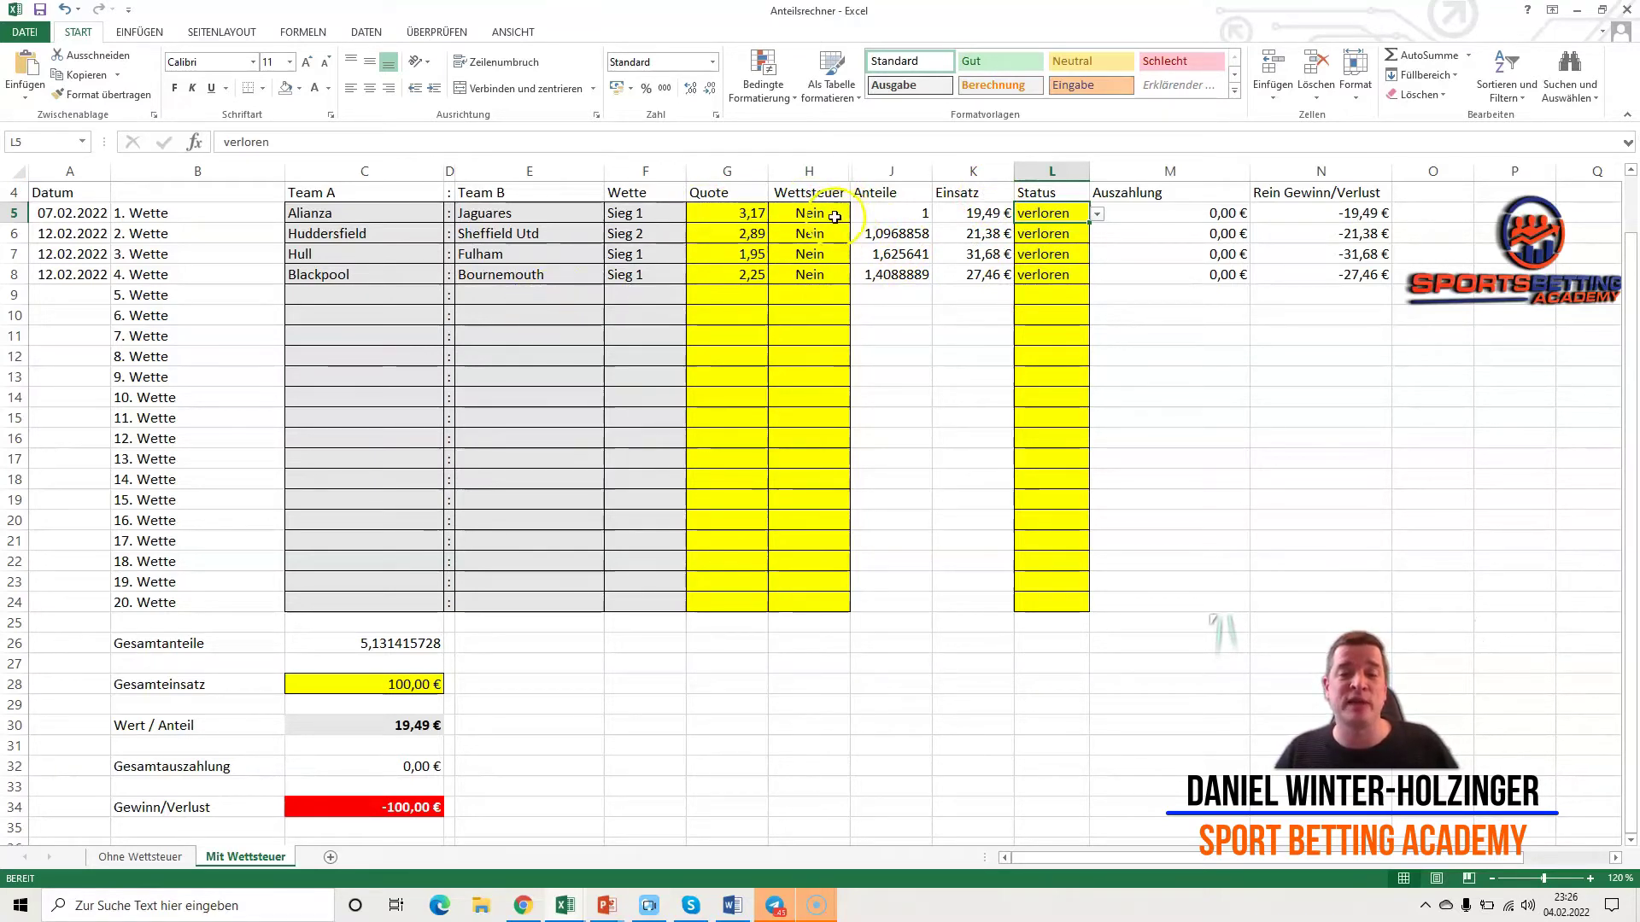
- Reset the Status of all four bets, from Alianza to Blackpool, to offen
click(1097, 213)
click(1031, 237)
click(1031, 236)
click(1096, 234)
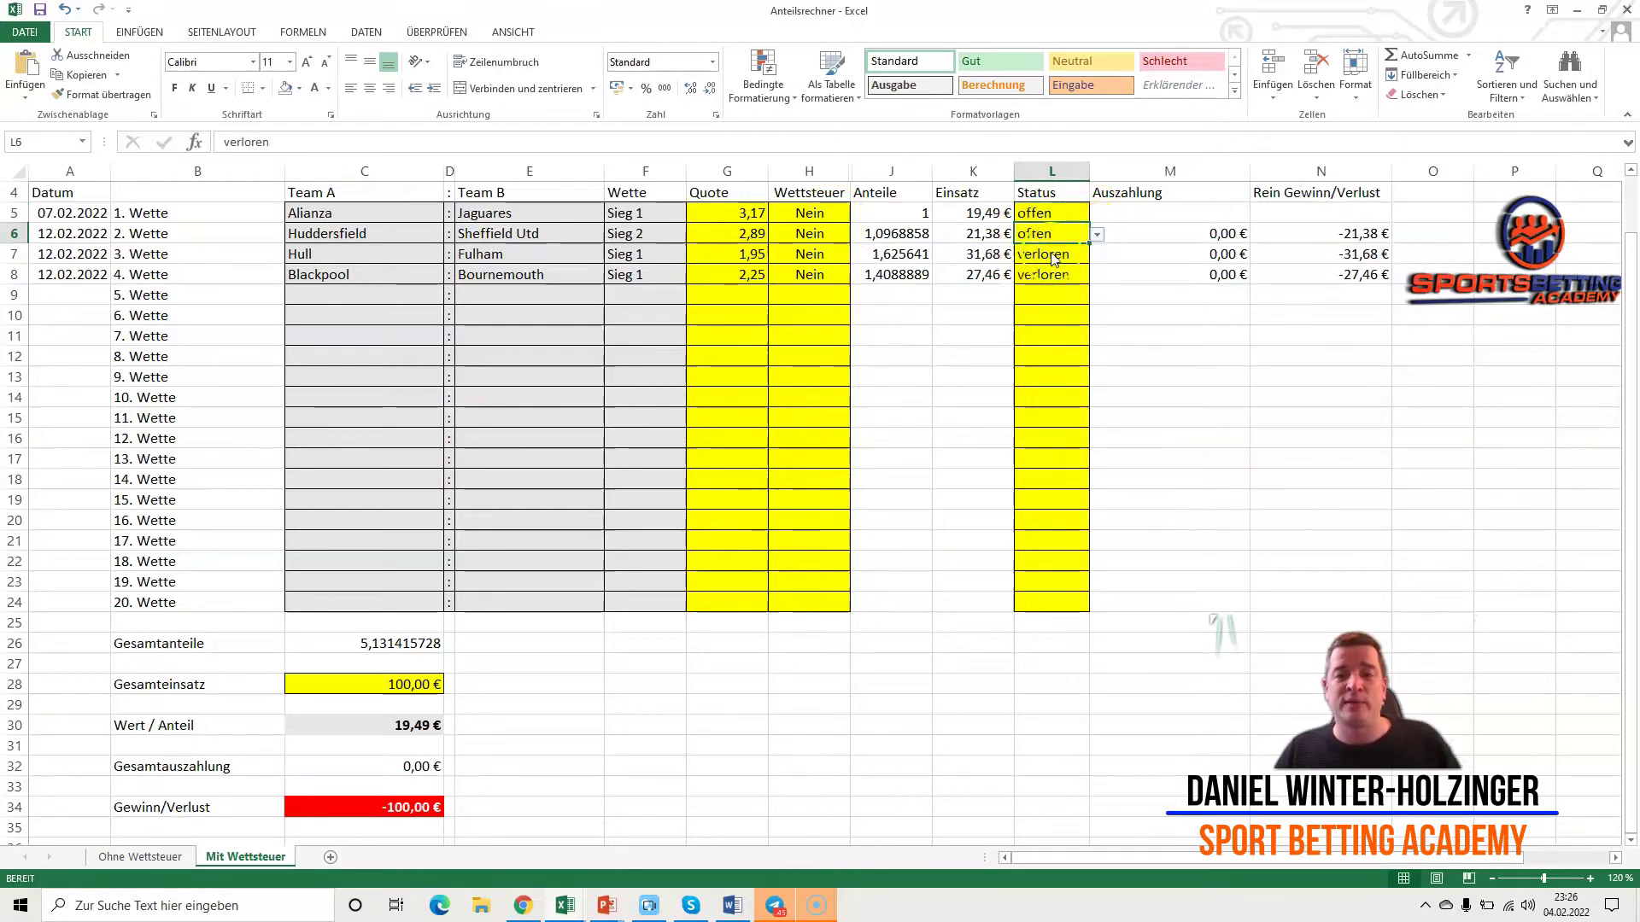
click(1035, 251)
click(1063, 255)
click(1096, 255)
click(1035, 271)
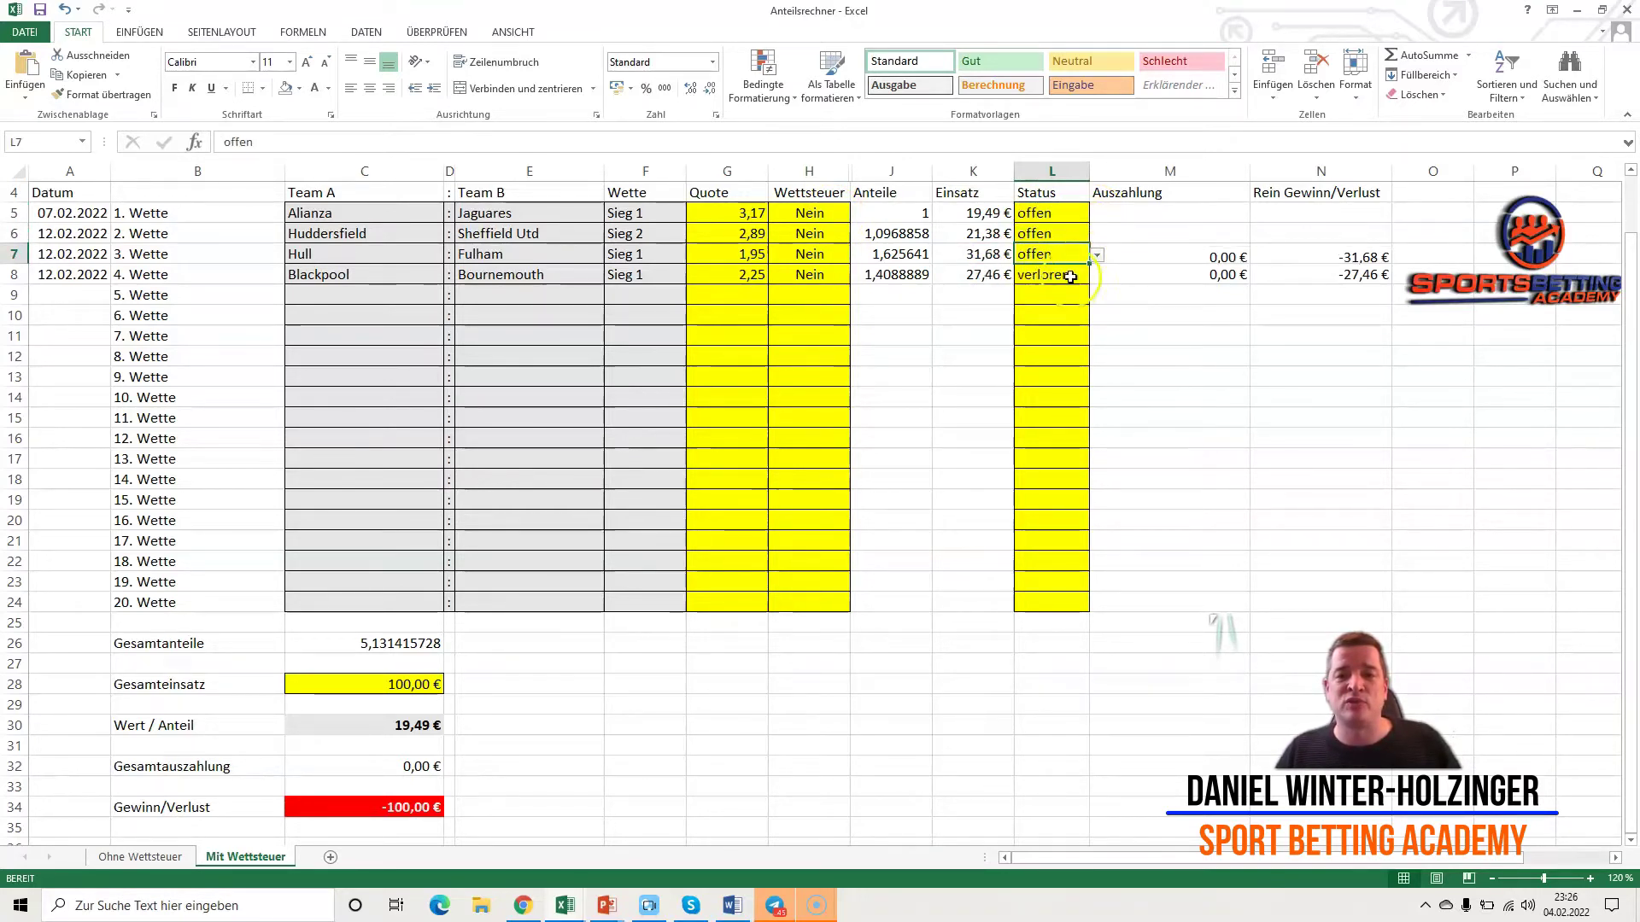
click(1081, 278)
click(1097, 275)
click(1037, 293)
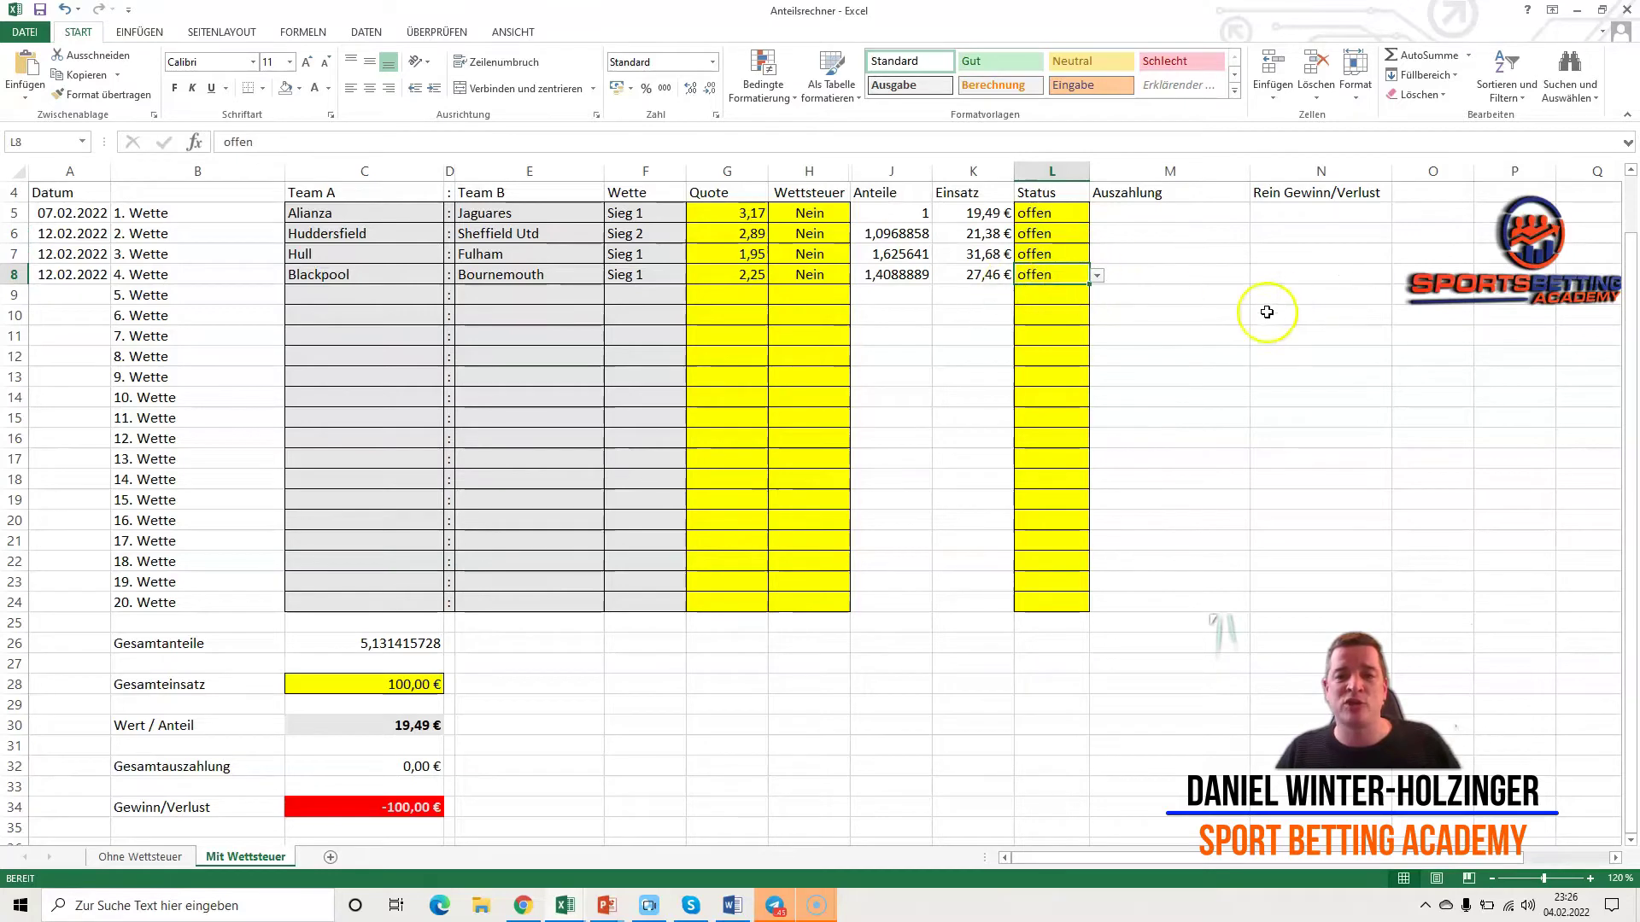
- Set Wettsteuer to Ja for bet 1 (Alianza) and select the same option cell of bet 2
click(835, 216)
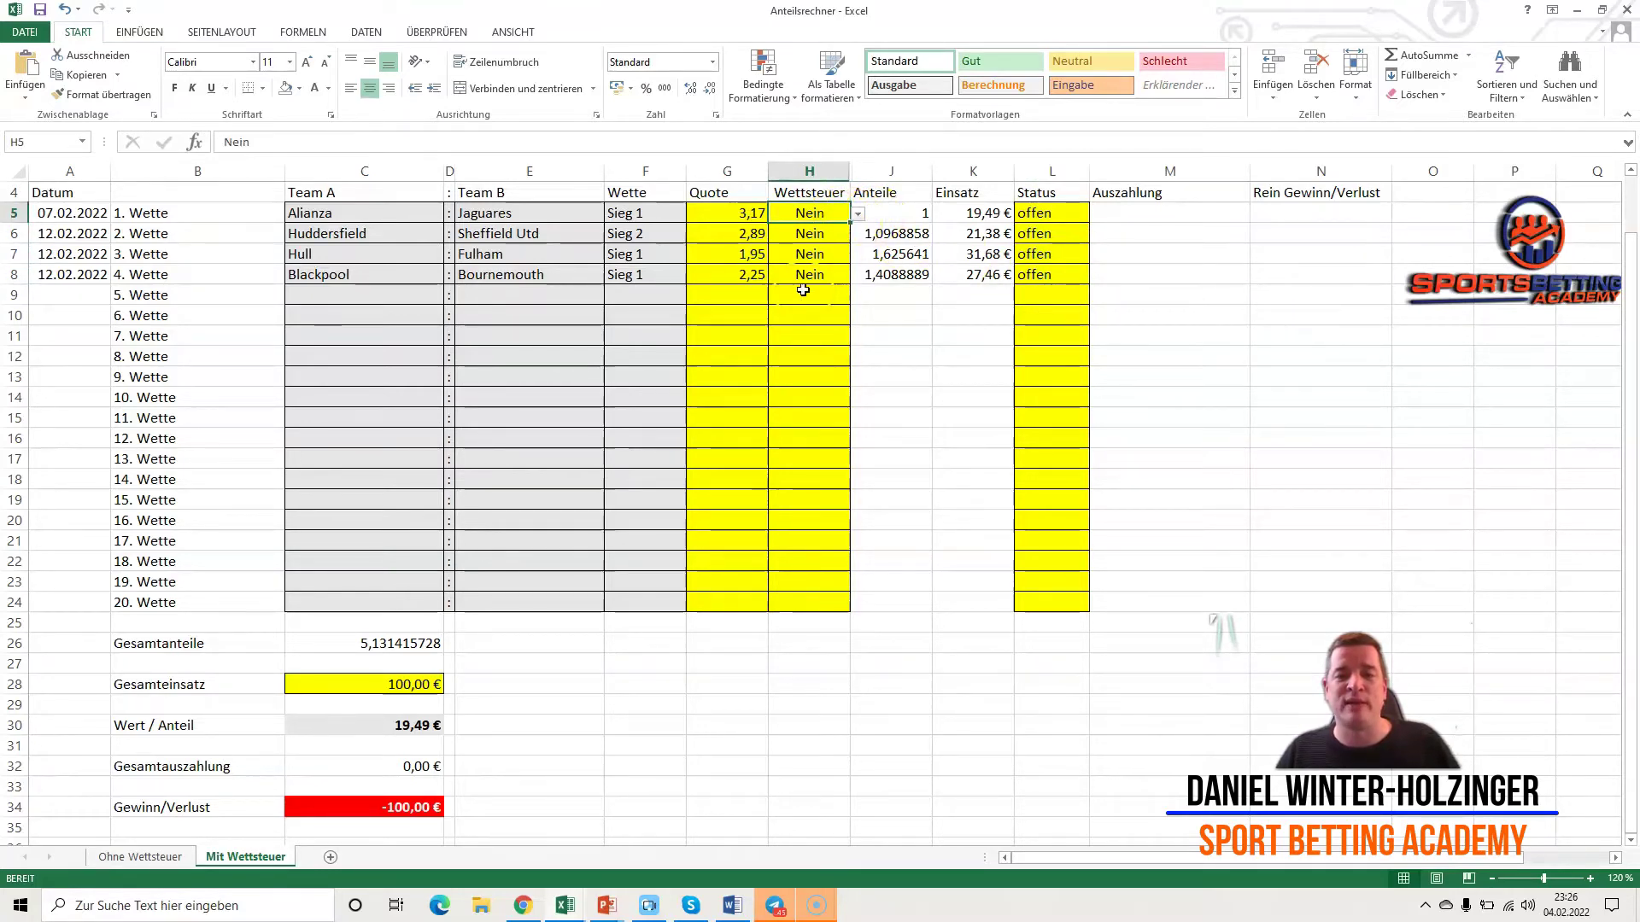
scroll(803, 291, up, 1)
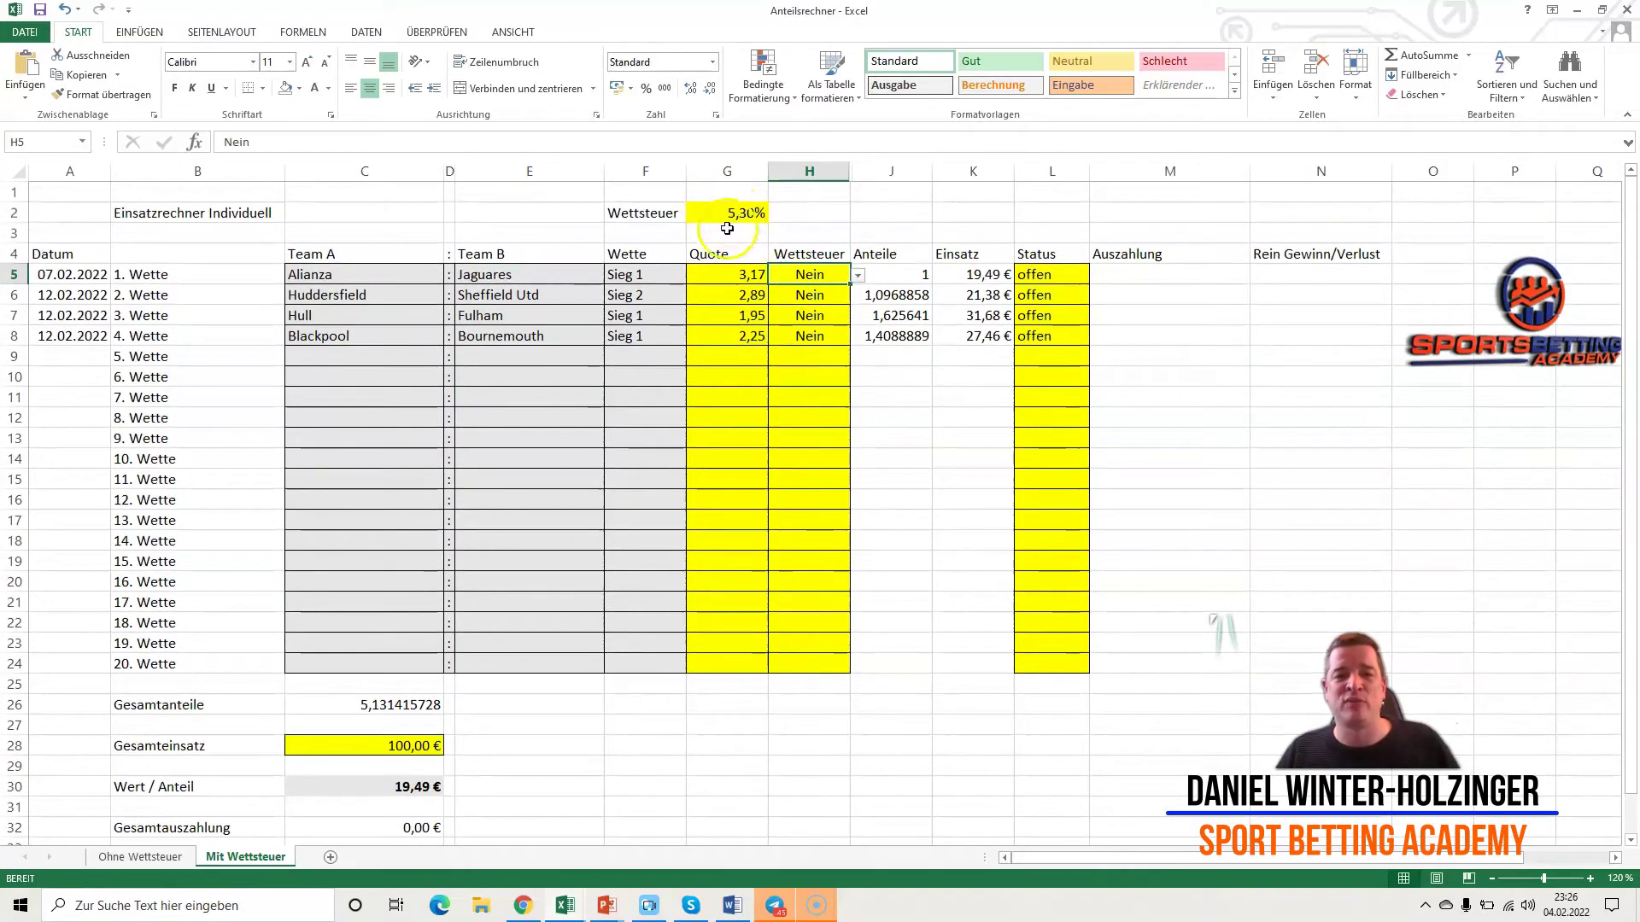
click(858, 275)
click(774, 292)
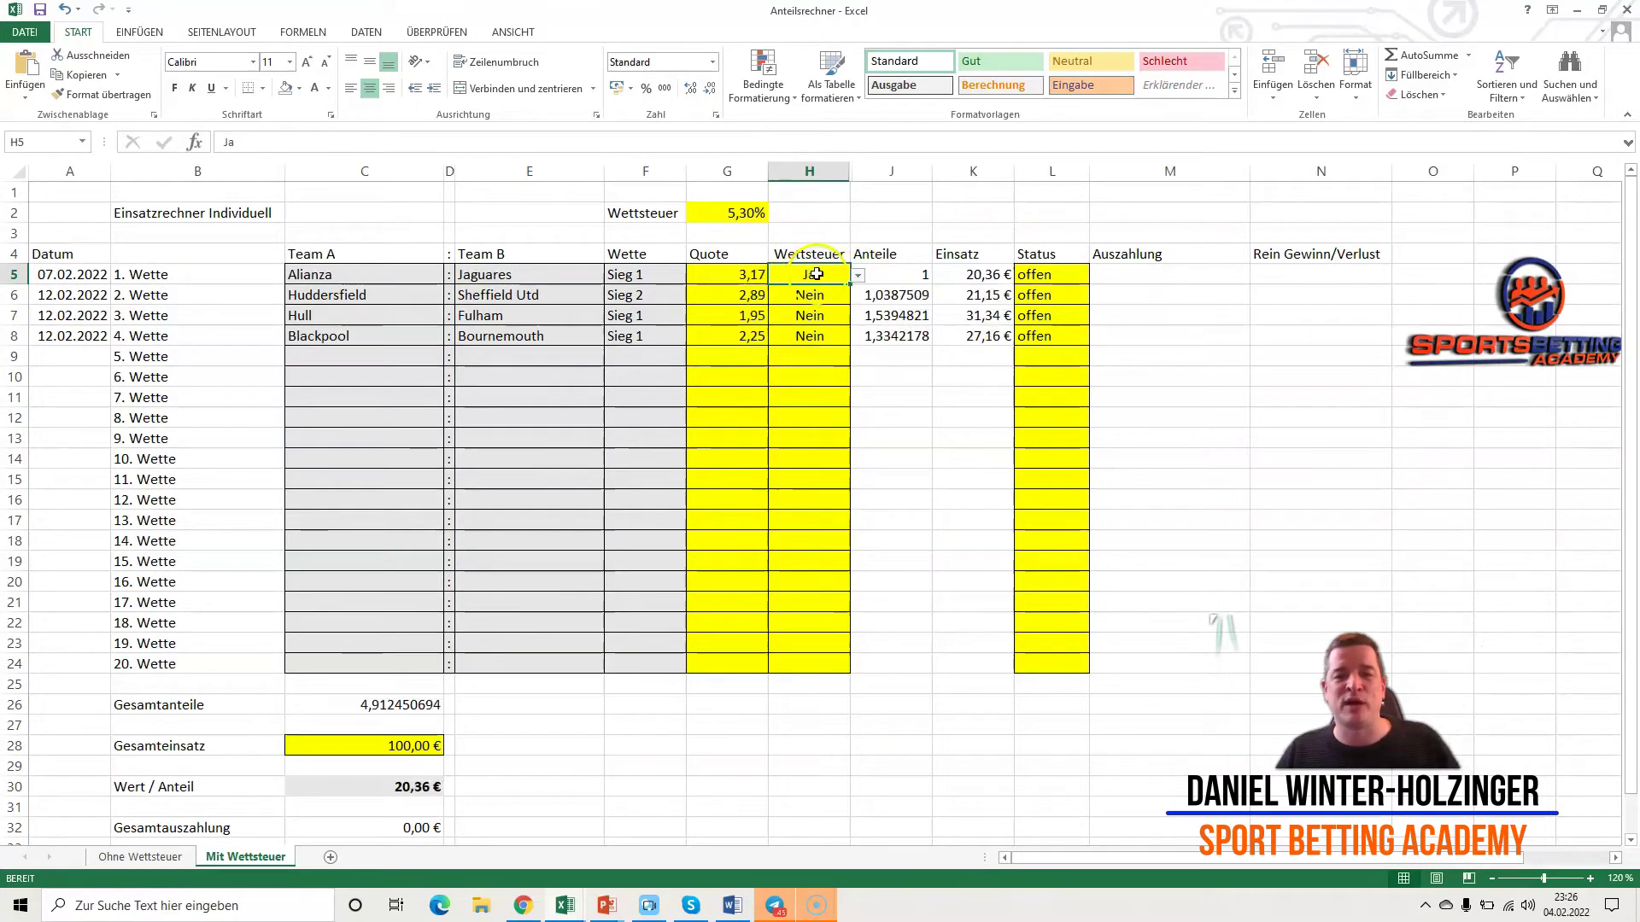
click(812, 299)
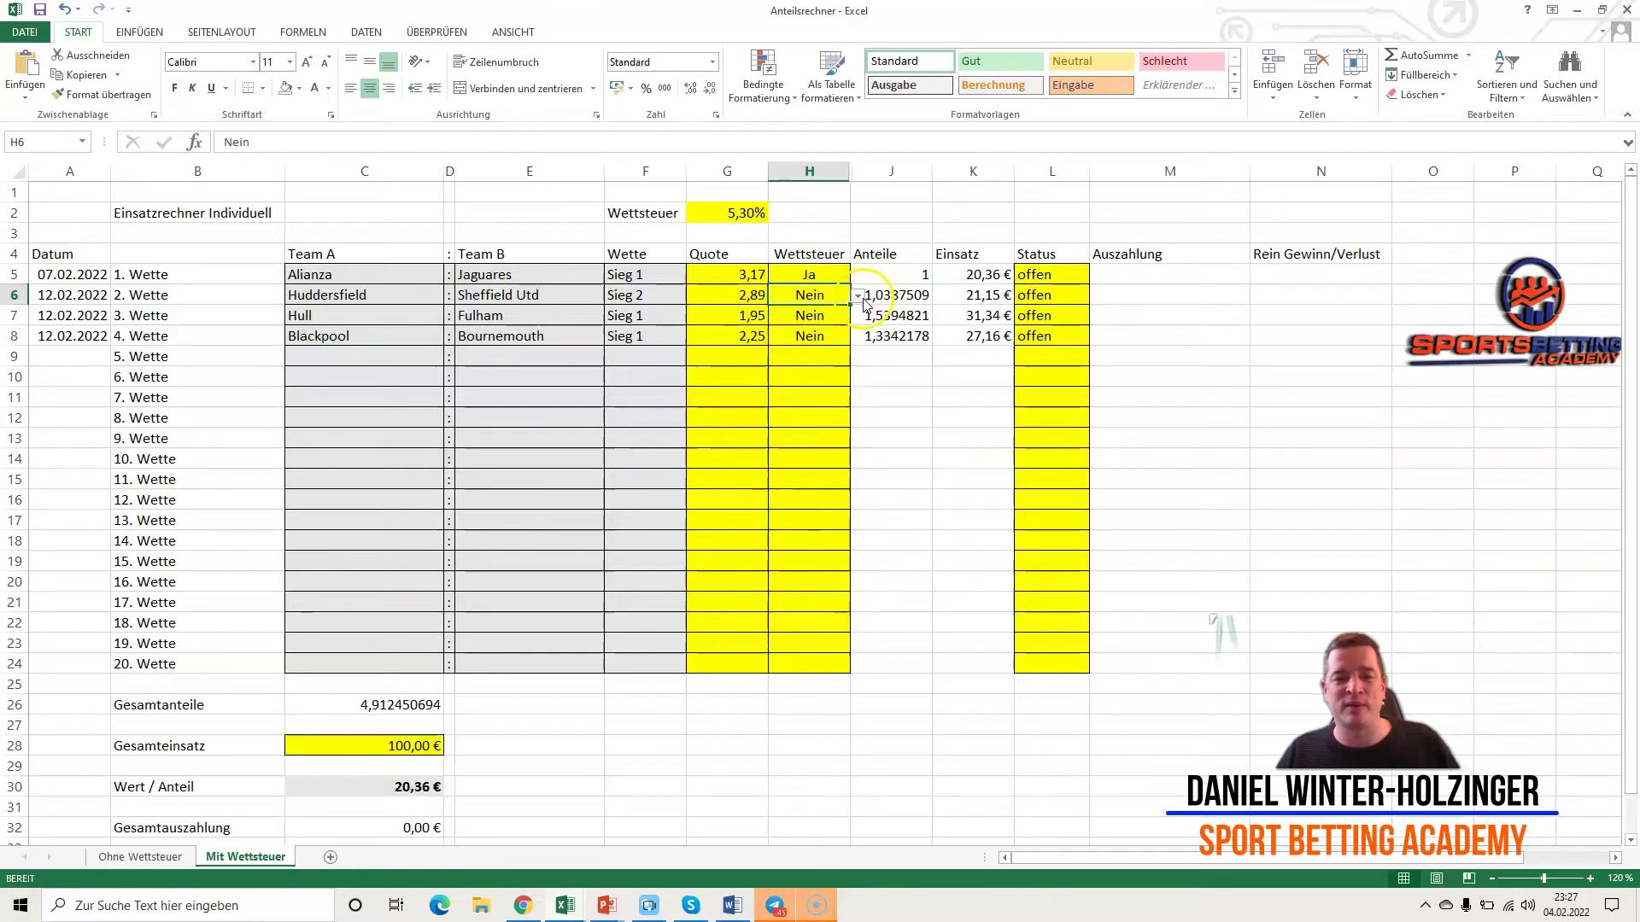
- Set Wettsteuer to Ja for bets 3 and 4 (Hull and Blackpool)
click(825, 316)
click(858, 316)
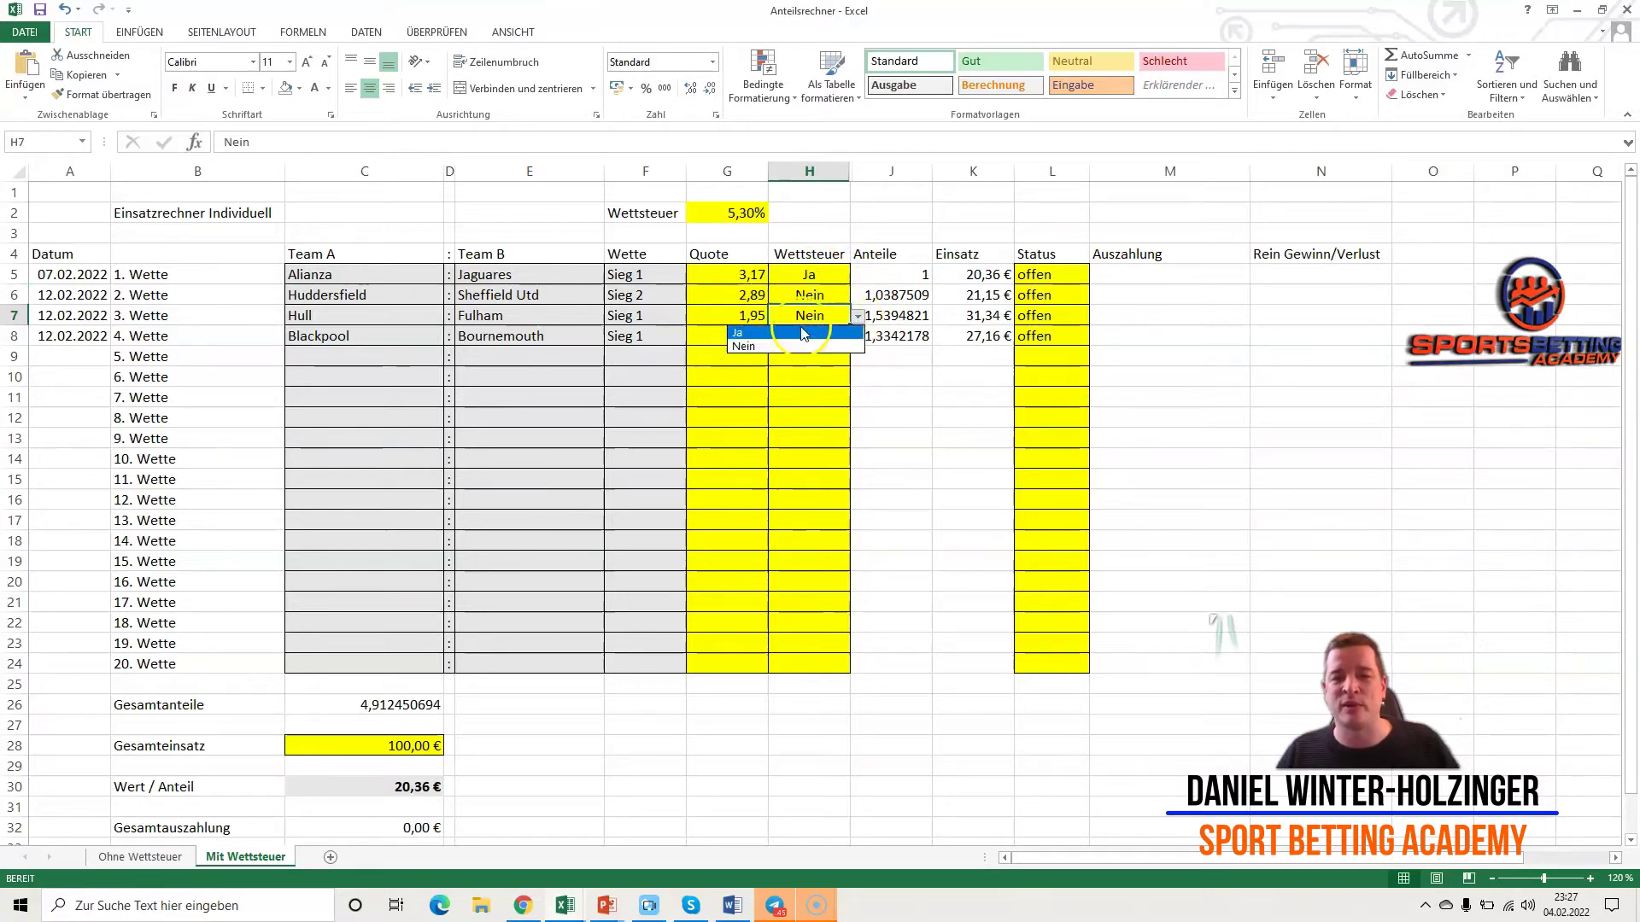
click(791, 334)
click(843, 340)
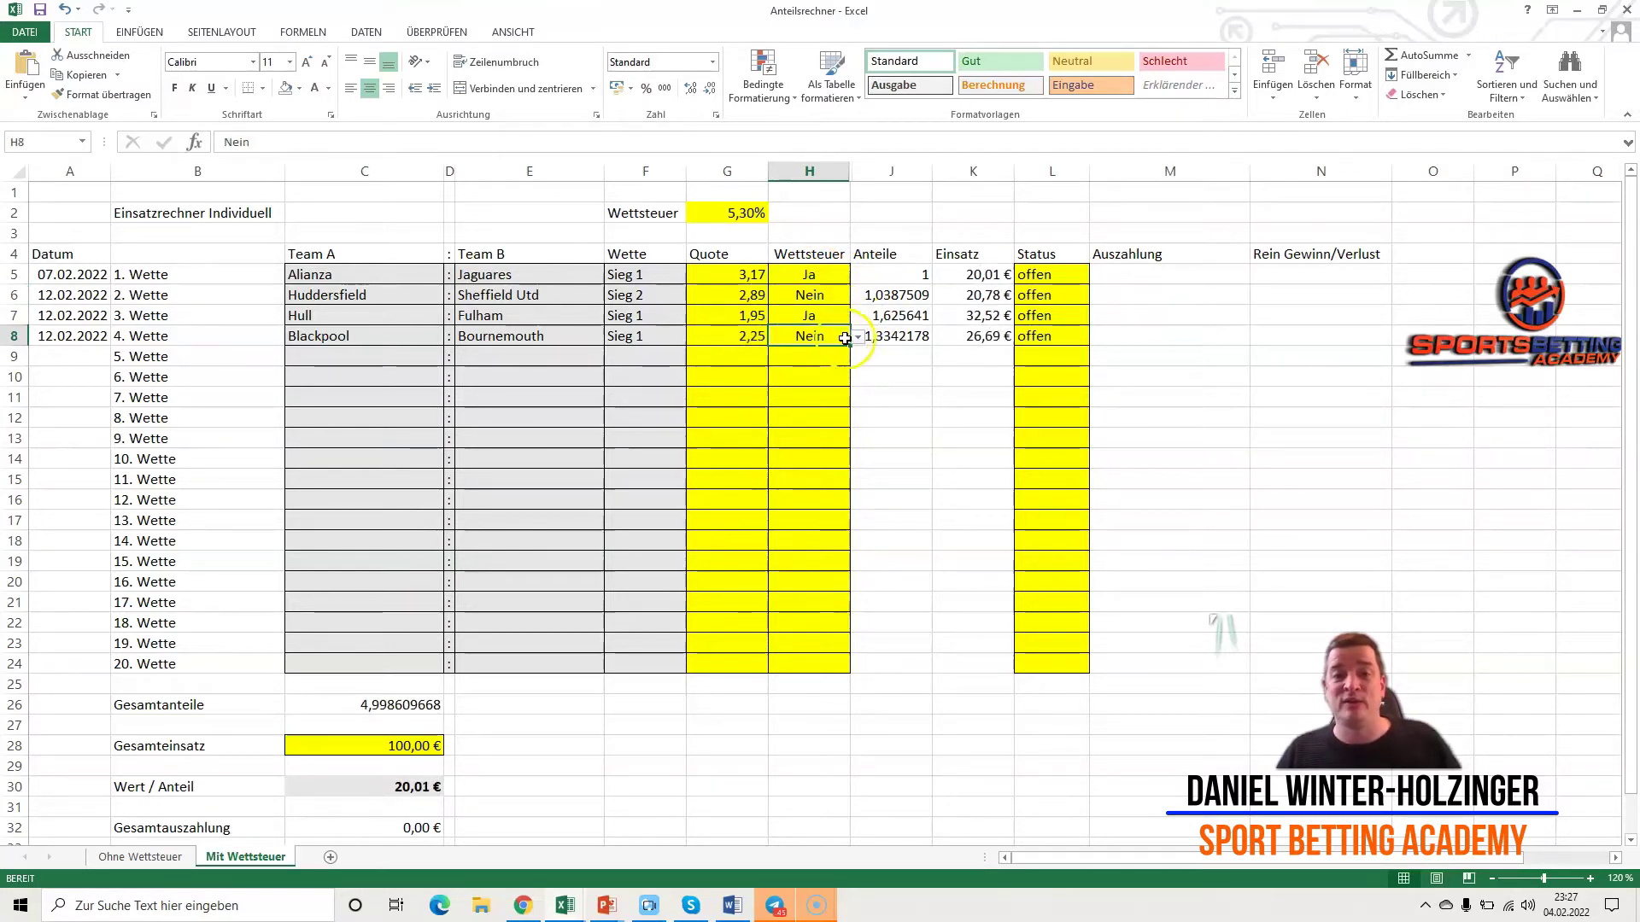
click(857, 338)
click(815, 356)
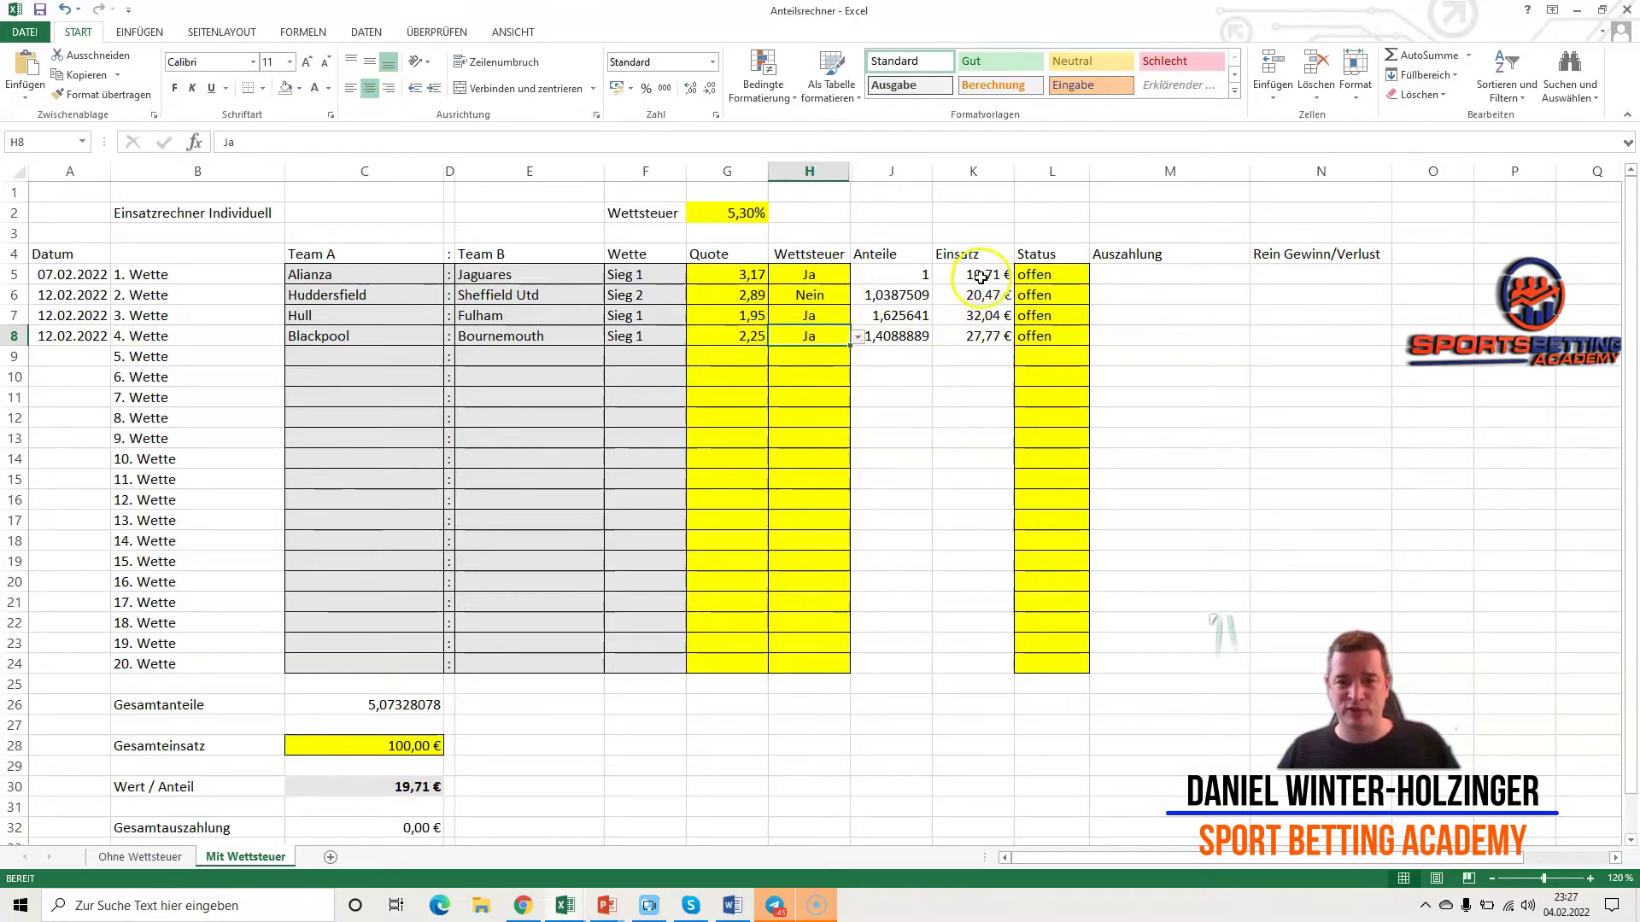
- Mark the first two bets, Alianza and Huddersfield, as gewonnen in the Status column
click(1050, 272)
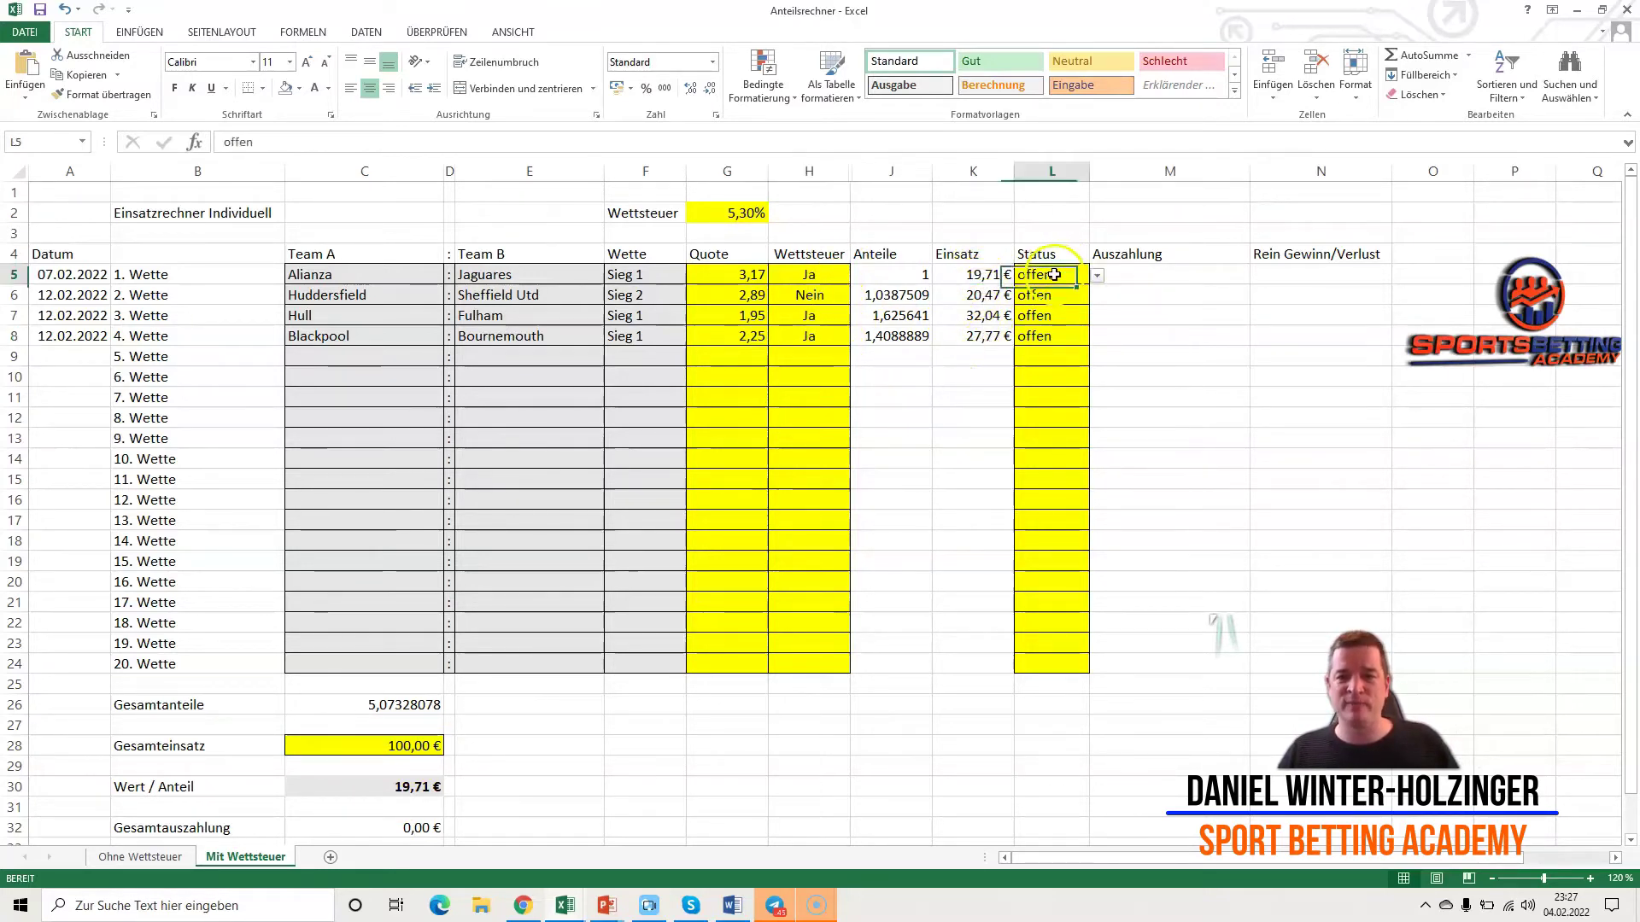
click(1097, 275)
click(1044, 304)
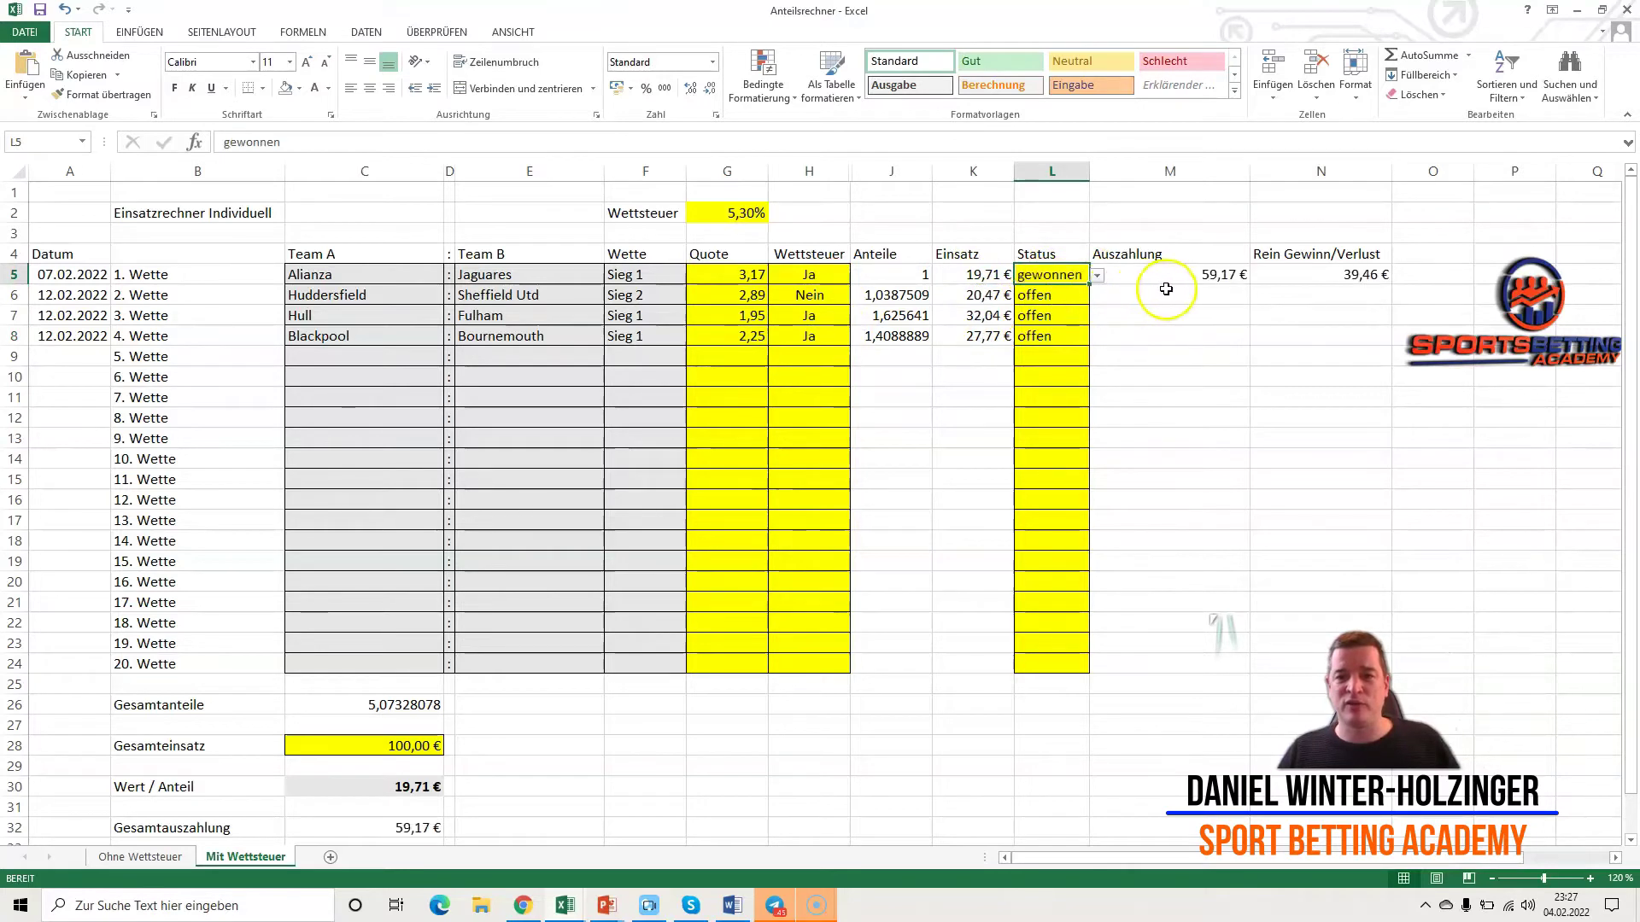
click(1064, 296)
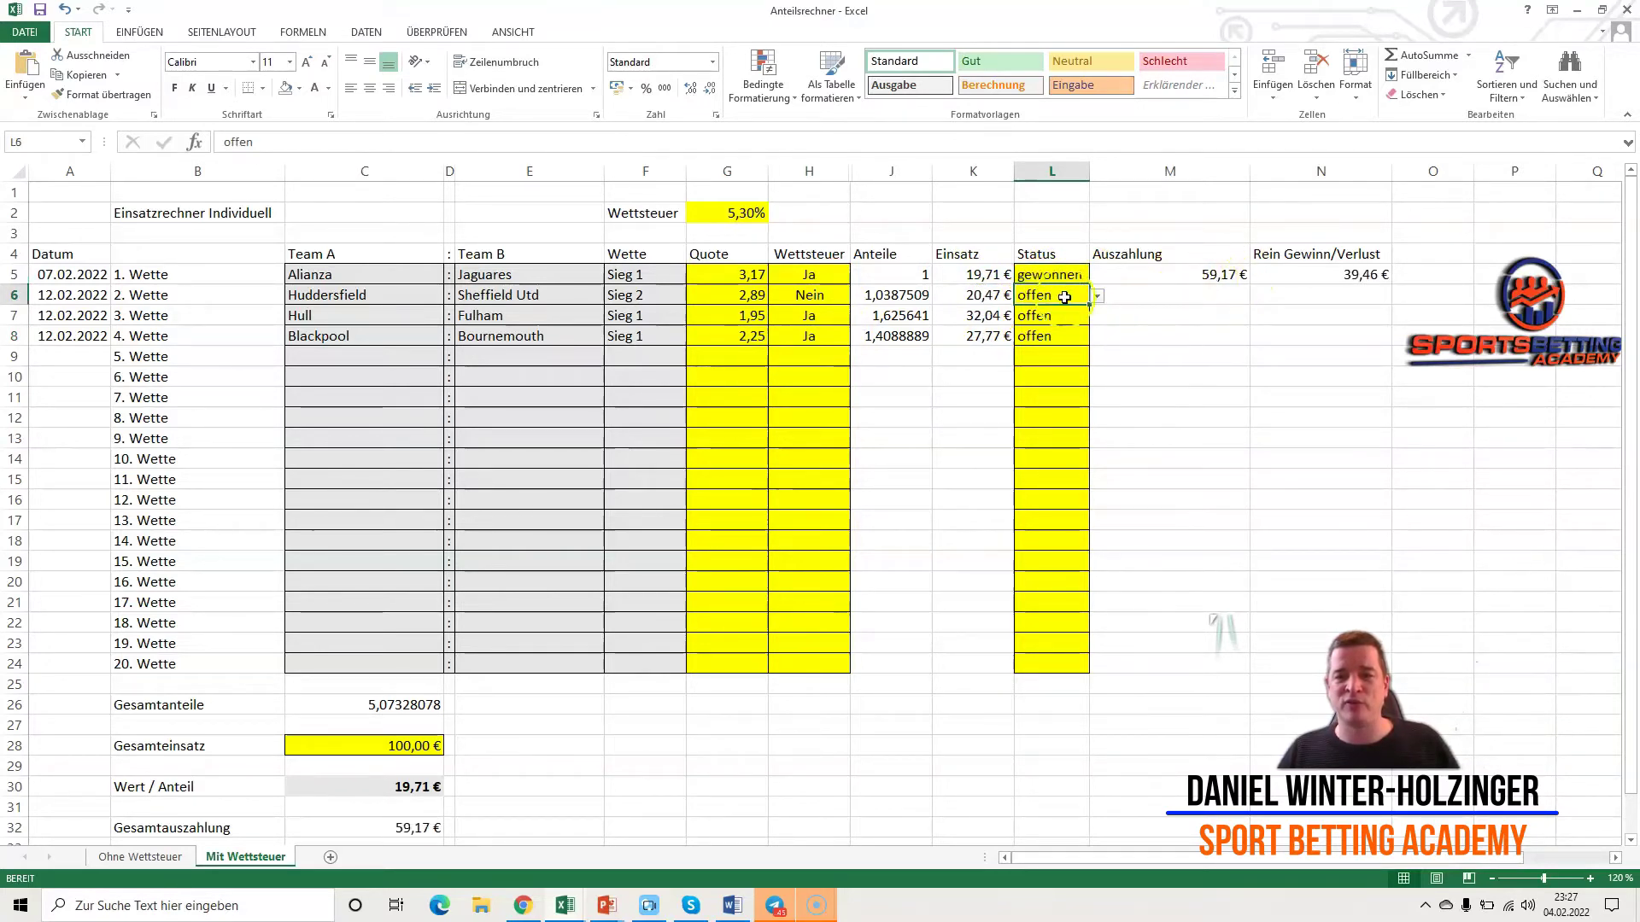
click(1097, 296)
click(1046, 326)
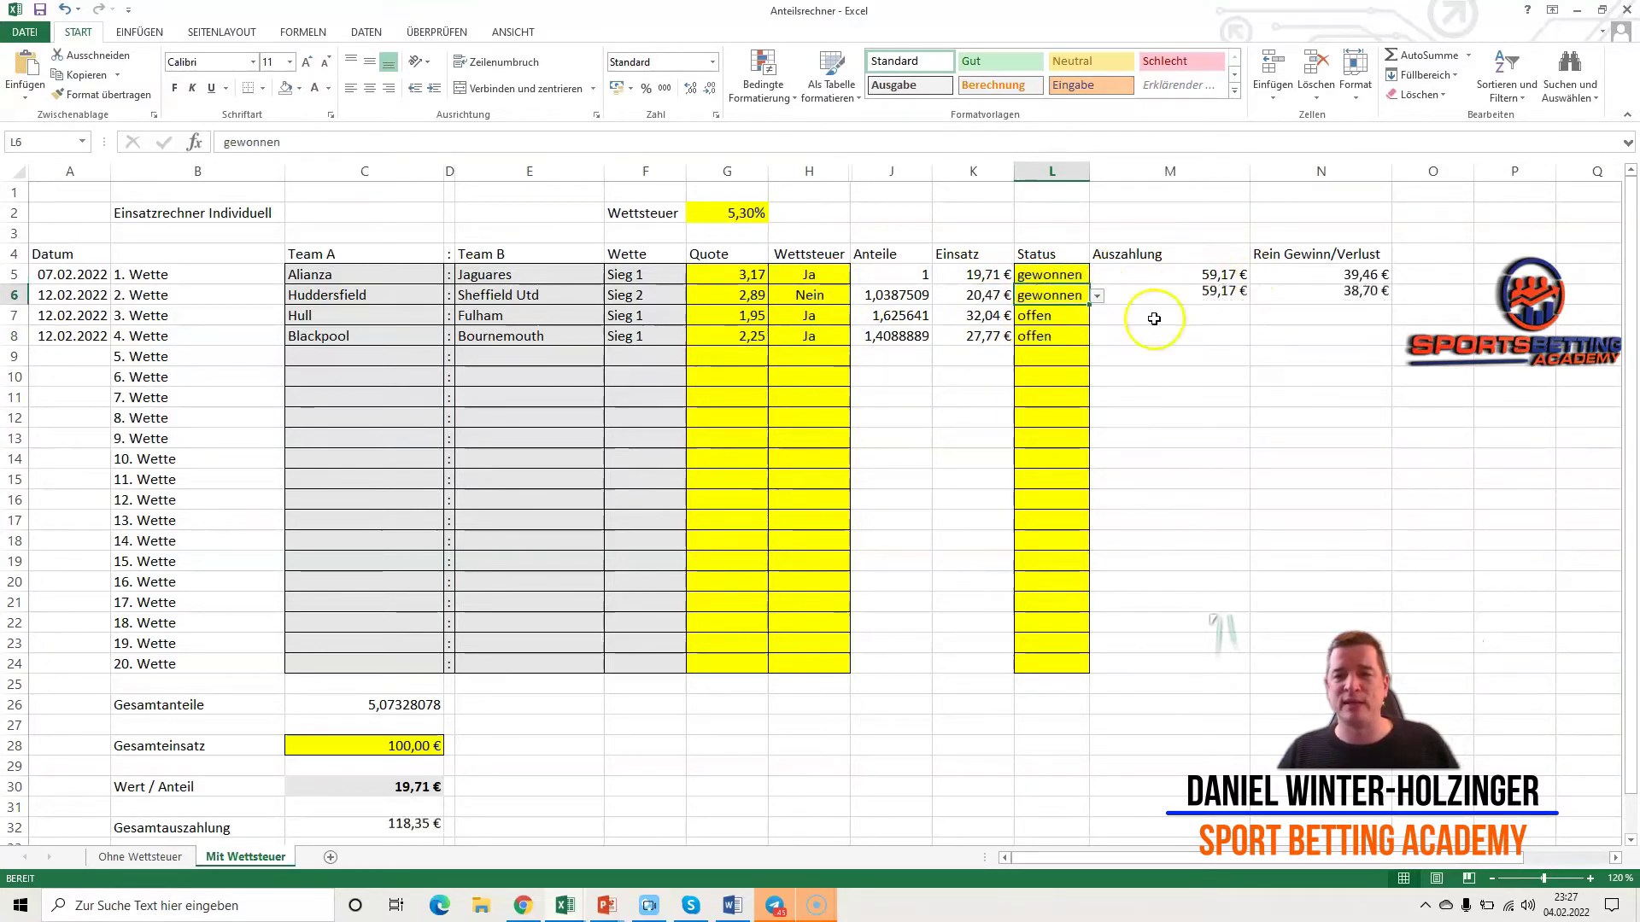
- Mark bets 3 and 4, Hull and Blackpool, as gewonnen in the Status column
click(1078, 318)
click(1096, 319)
click(1057, 340)
click(1061, 341)
click(1096, 336)
click(1057, 363)
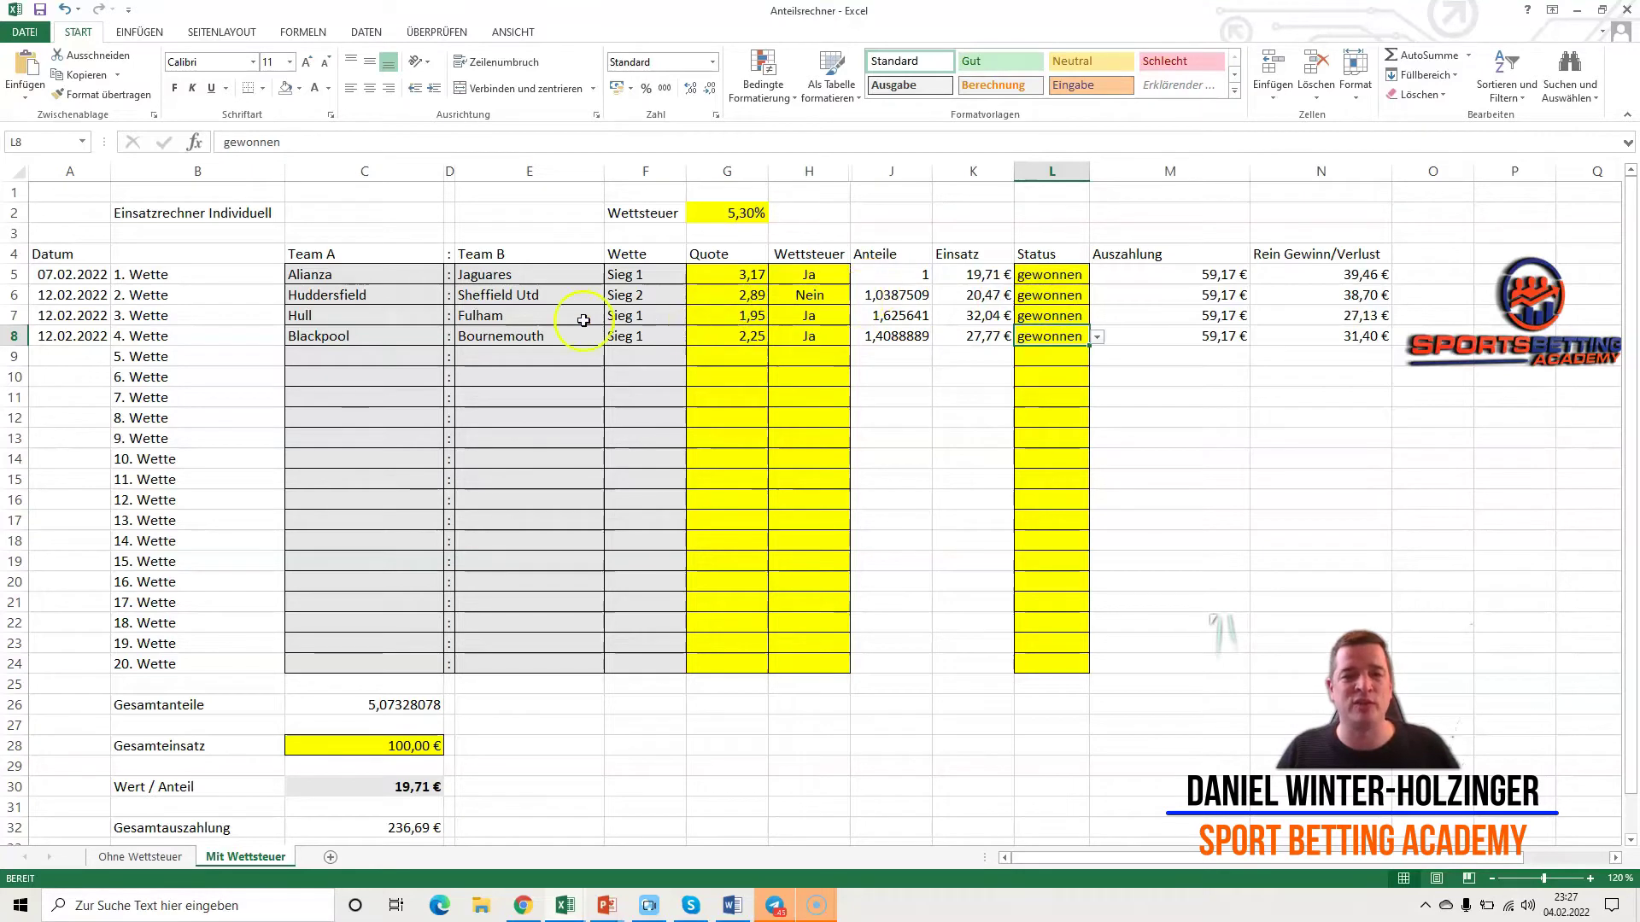
click(741, 283)
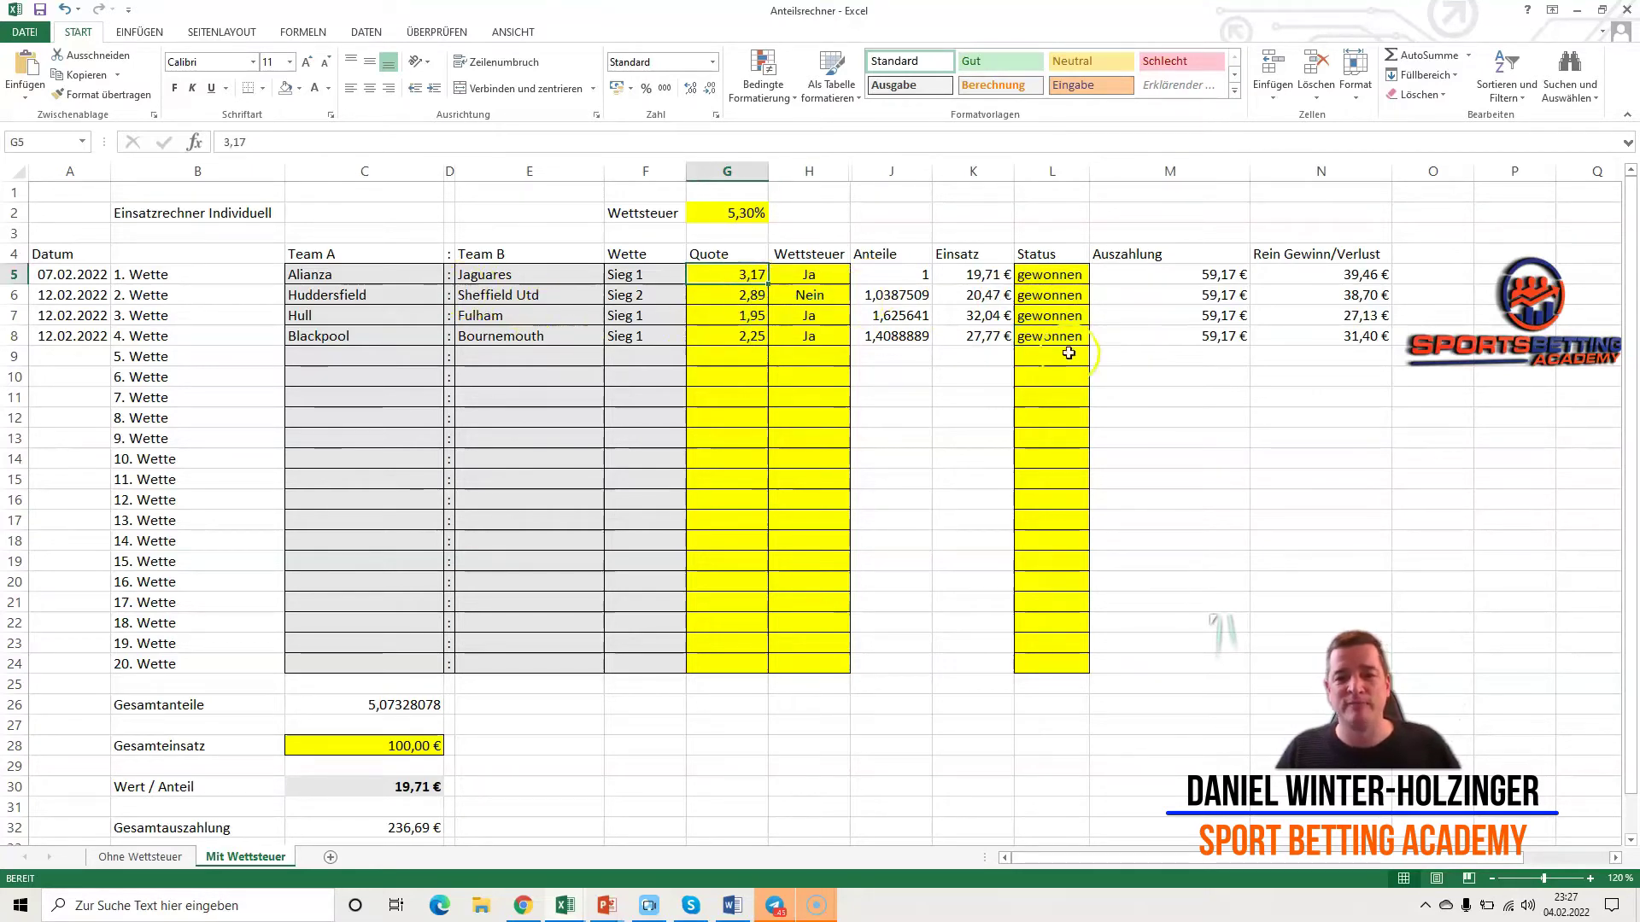
- Set the Status of all four bets back to offen, one after another from Alianza to Blackpool
click(1059, 274)
click(1097, 275)
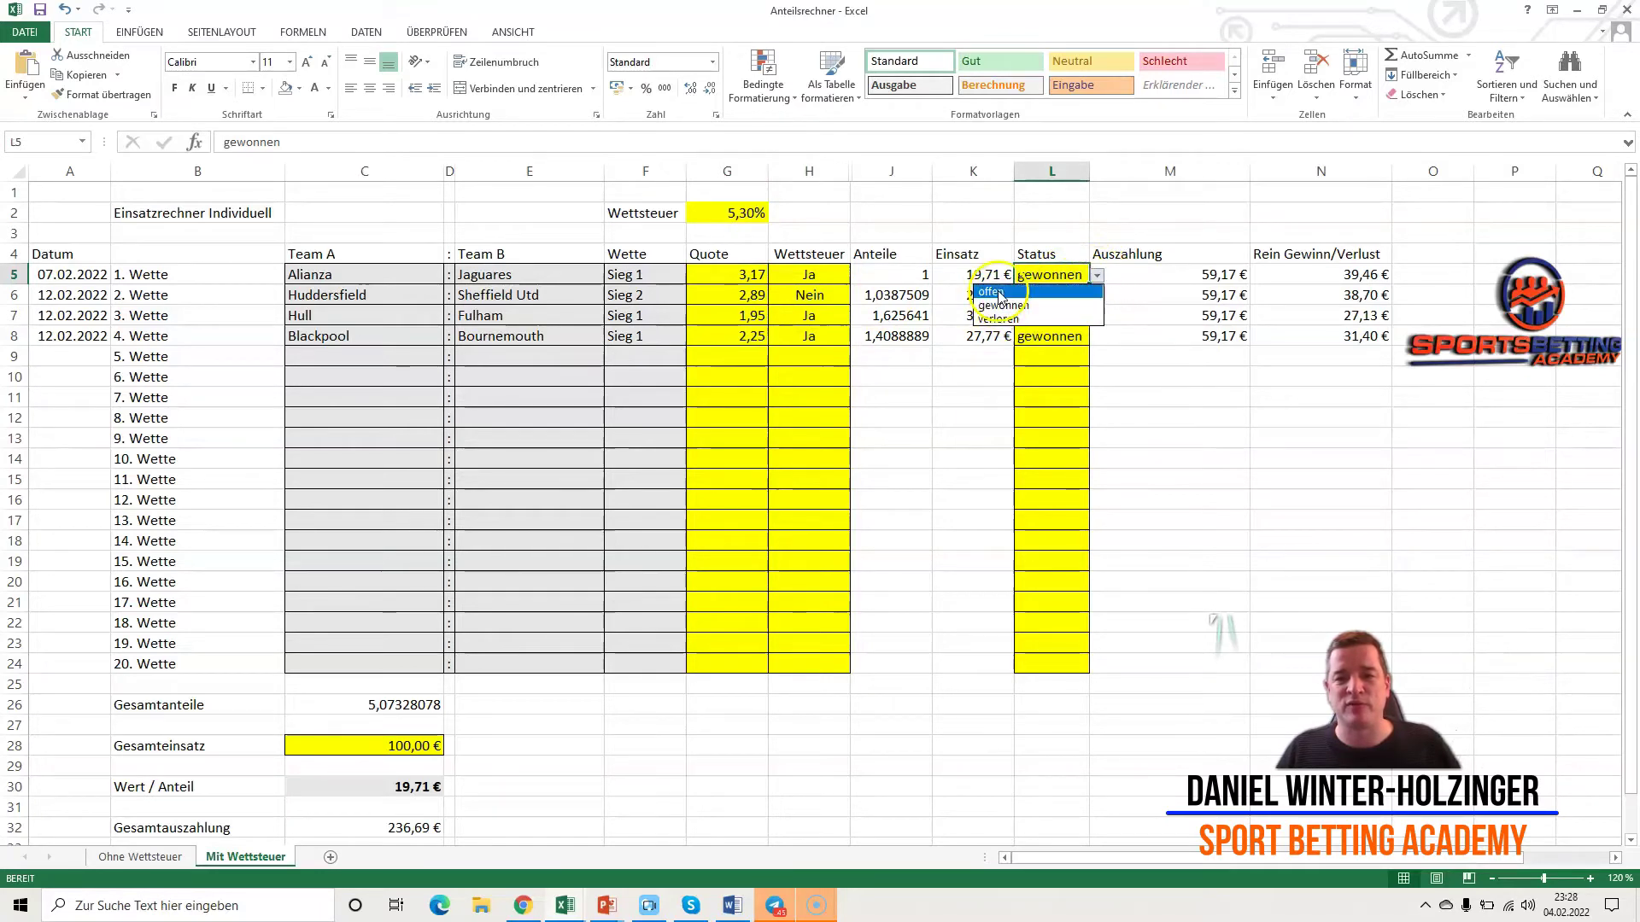
click(995, 293)
click(1072, 301)
click(1098, 305)
click(1070, 304)
click(1097, 295)
click(1050, 312)
click(1078, 316)
click(1099, 317)
click(1051, 332)
click(1078, 336)
click(1096, 338)
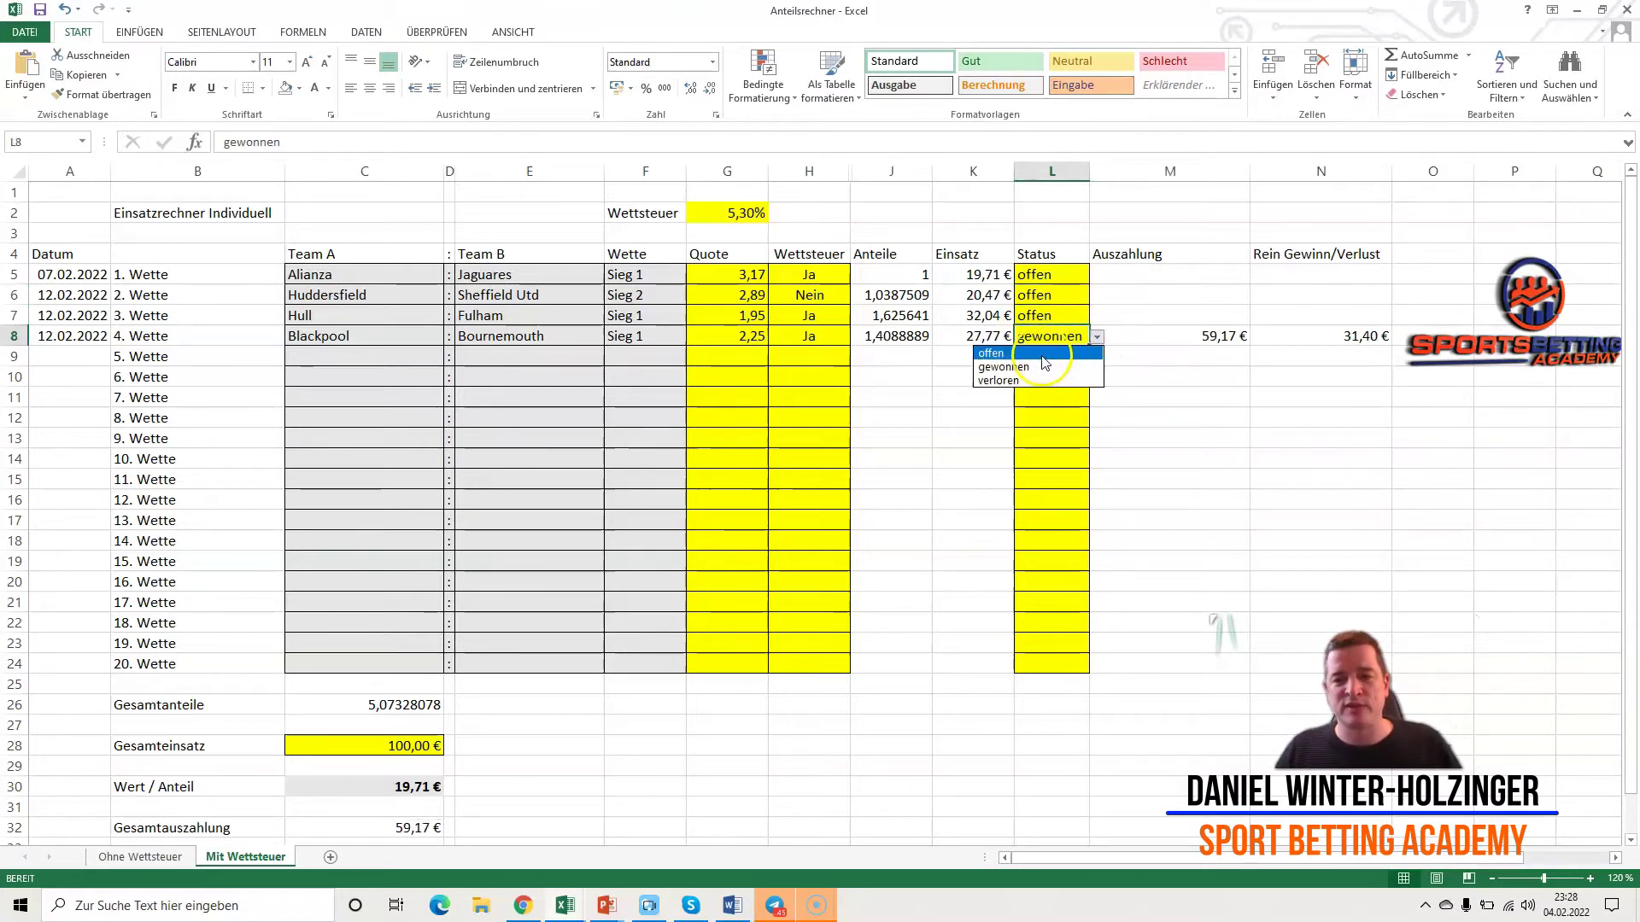
click(1051, 353)
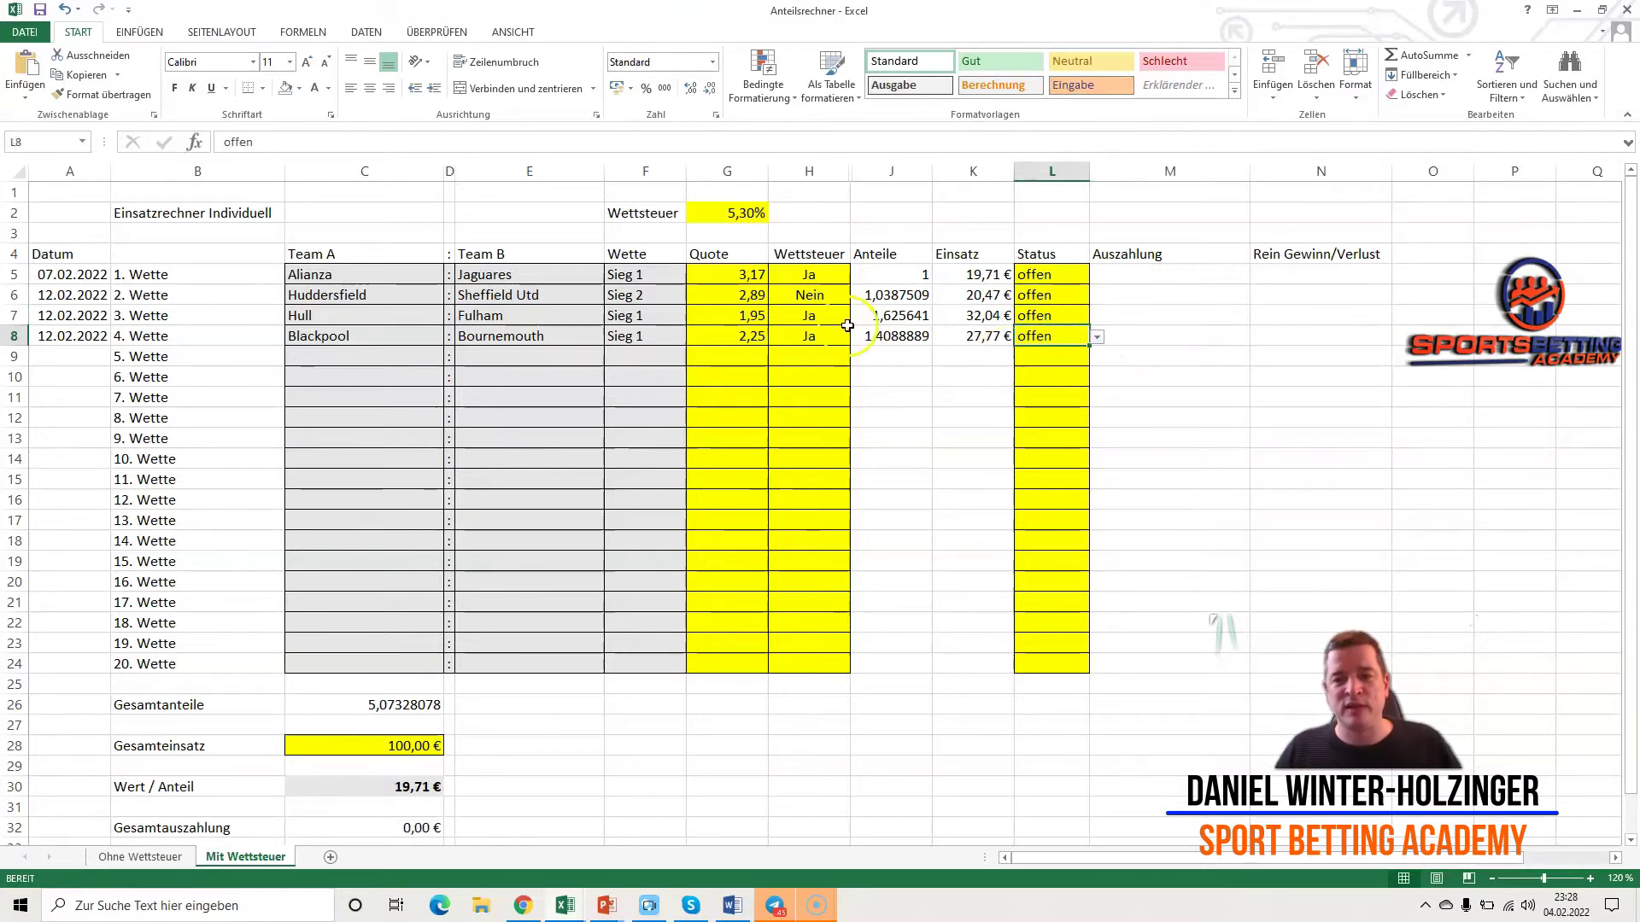
- Set the Wettsteuer option to Nein for all four bets, Alianza, Huddersfield, Hull and Blackpool
click(782, 273)
click(858, 275)
click(743, 305)
click(811, 295)
click(857, 295)
click(743, 326)
click(835, 315)
click(859, 315)
click(743, 346)
click(827, 336)
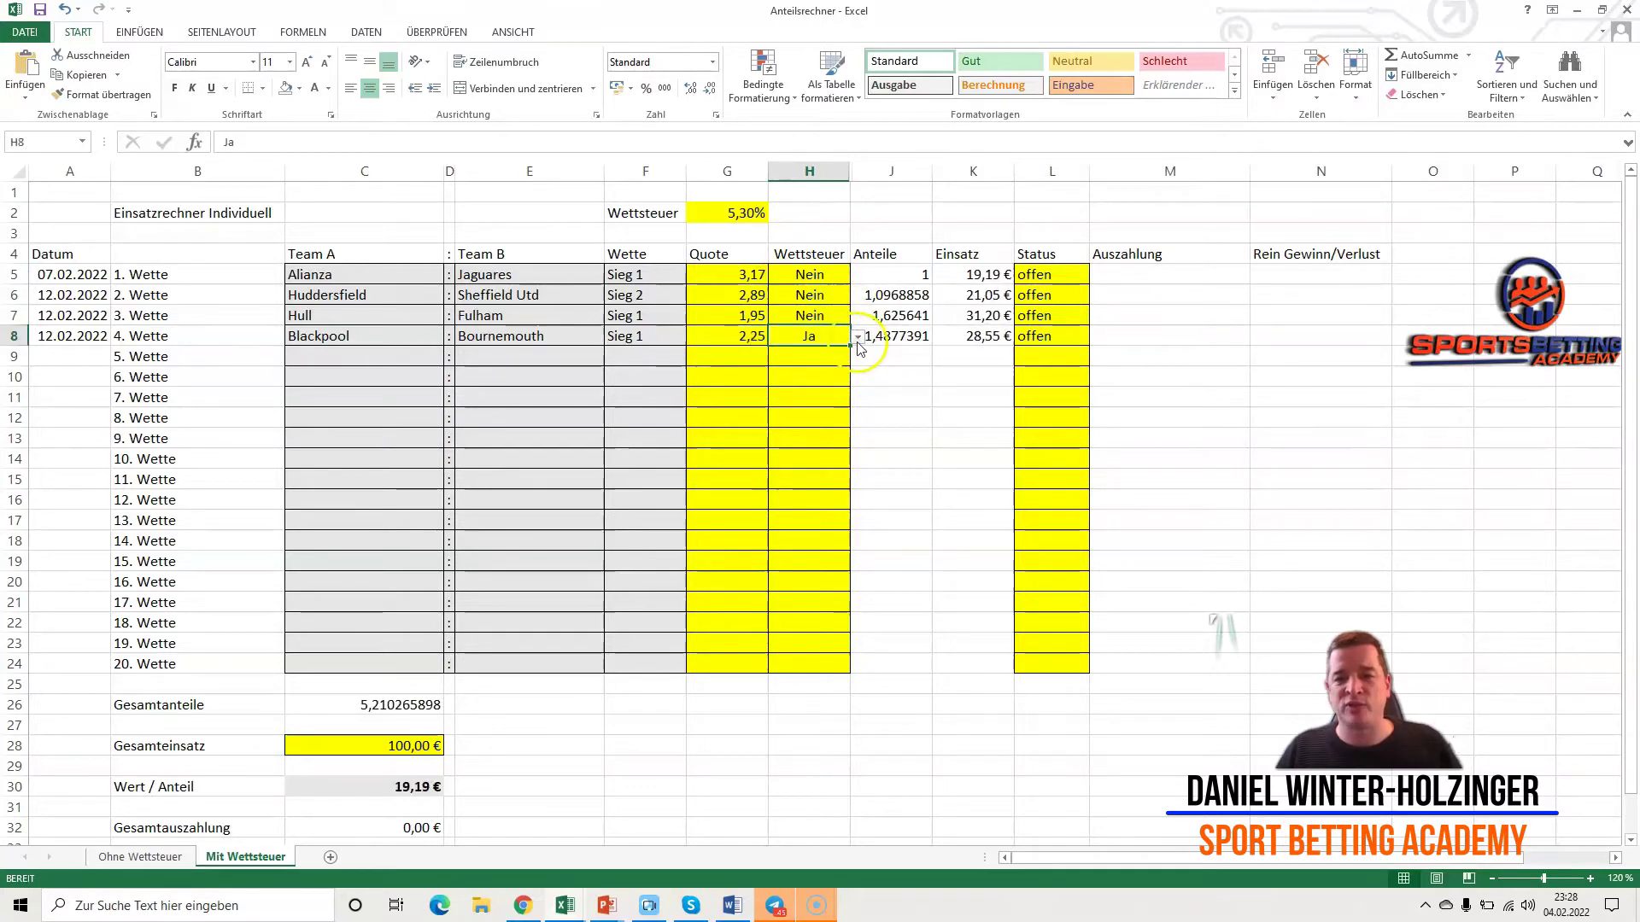
click(858, 337)
click(760, 368)
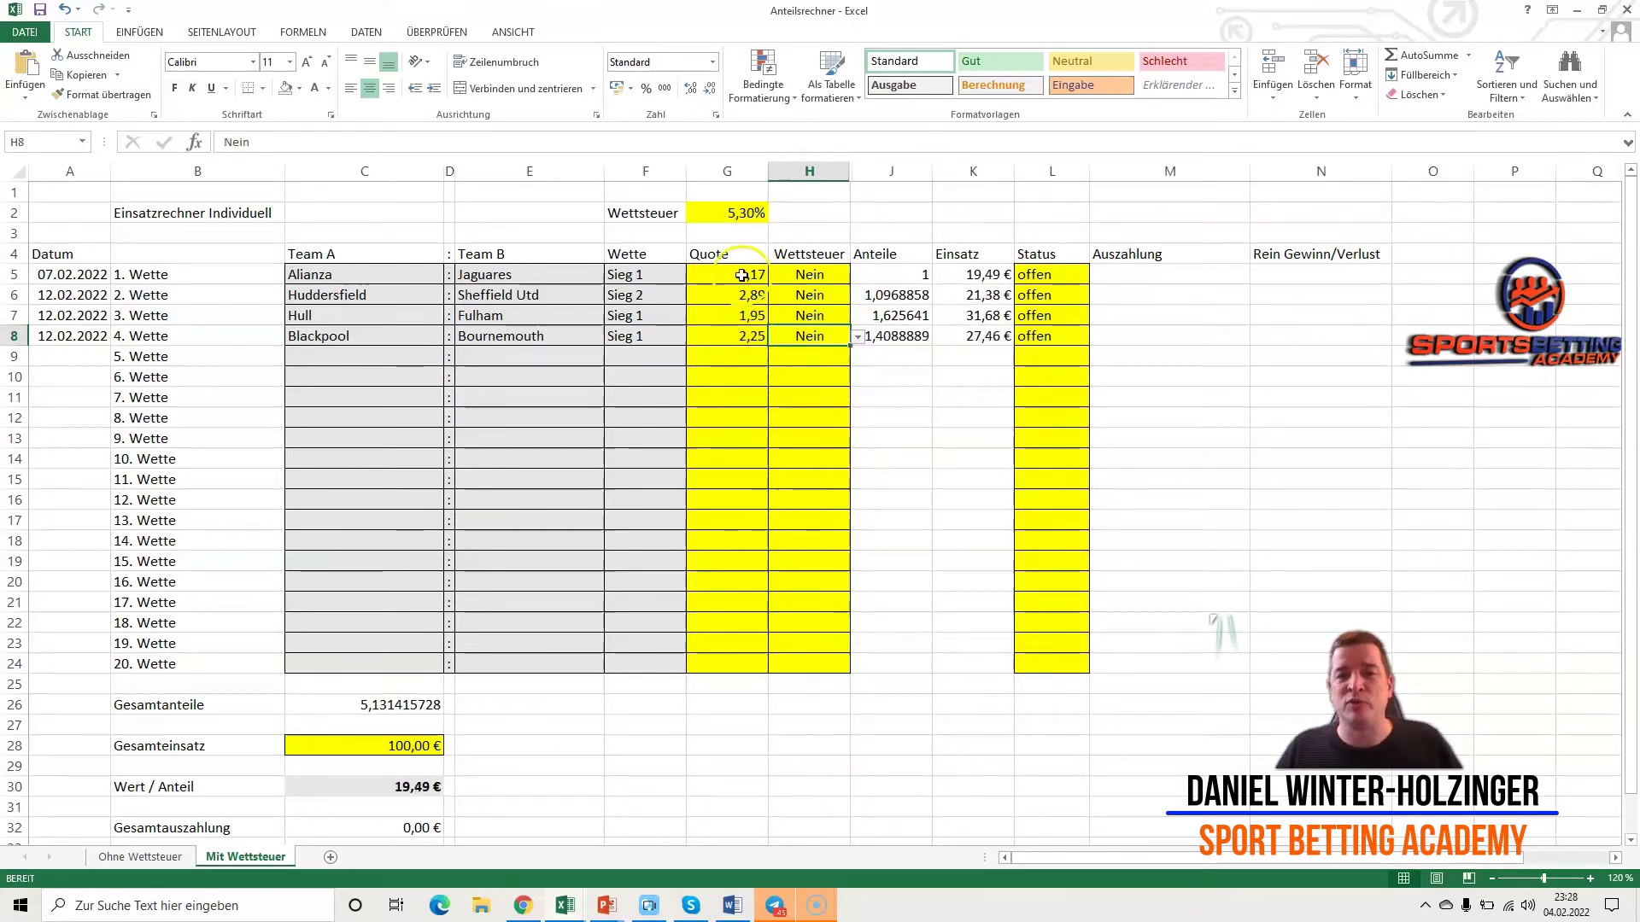
click(743, 274)
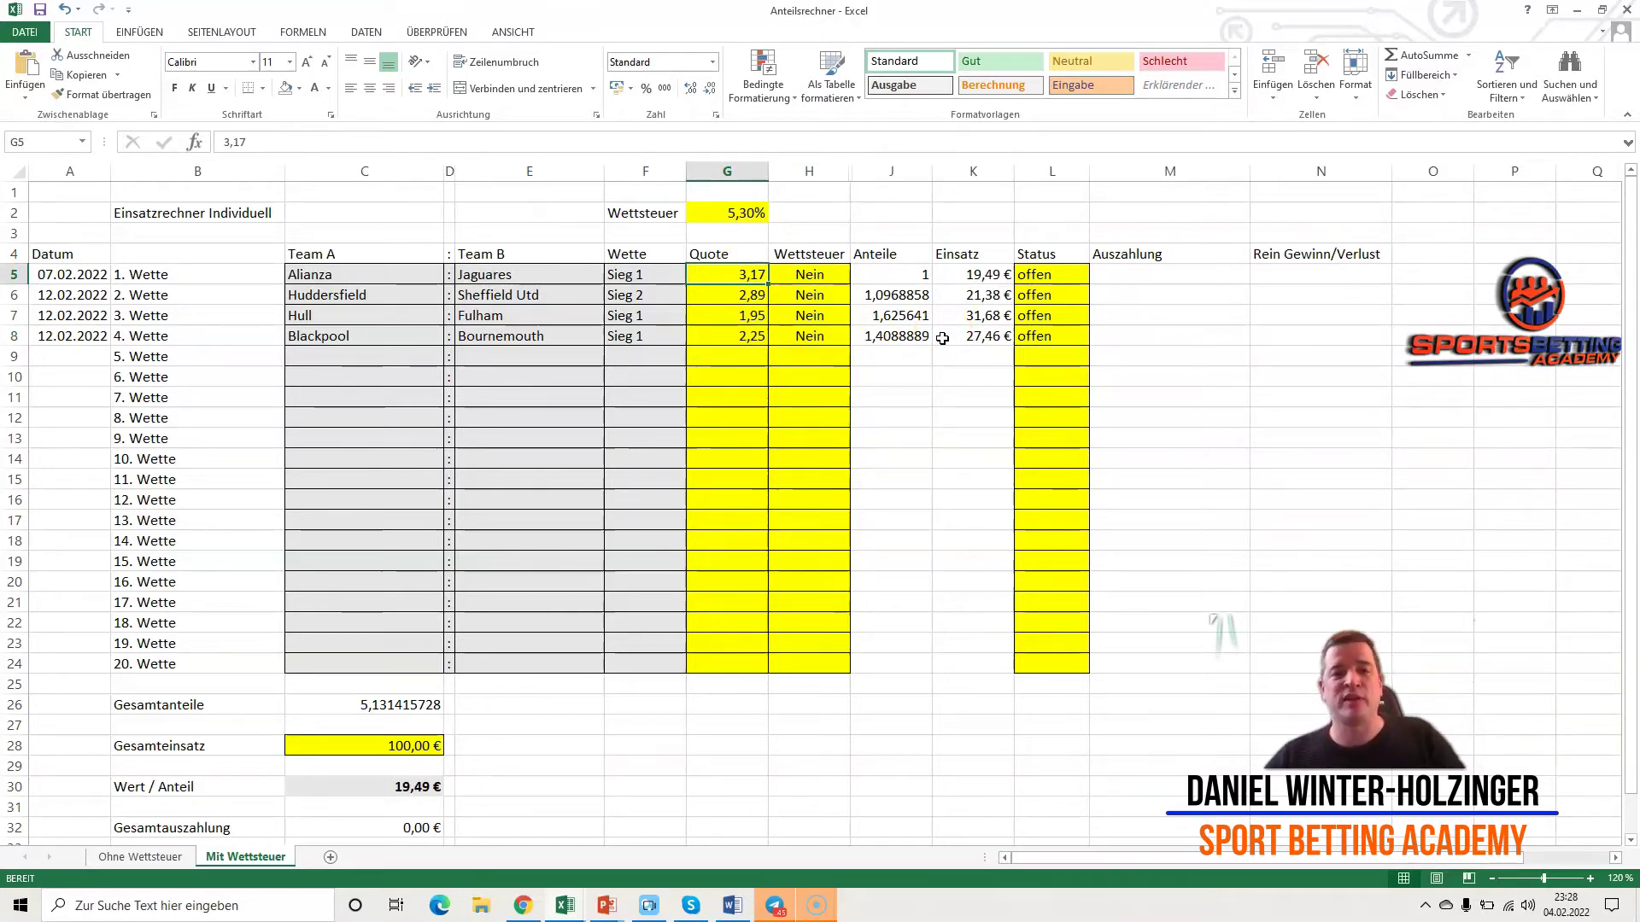
key(Left)
key(Left)
key(Left)
key(Left)
key(Right)
key(Right)
key(Right)
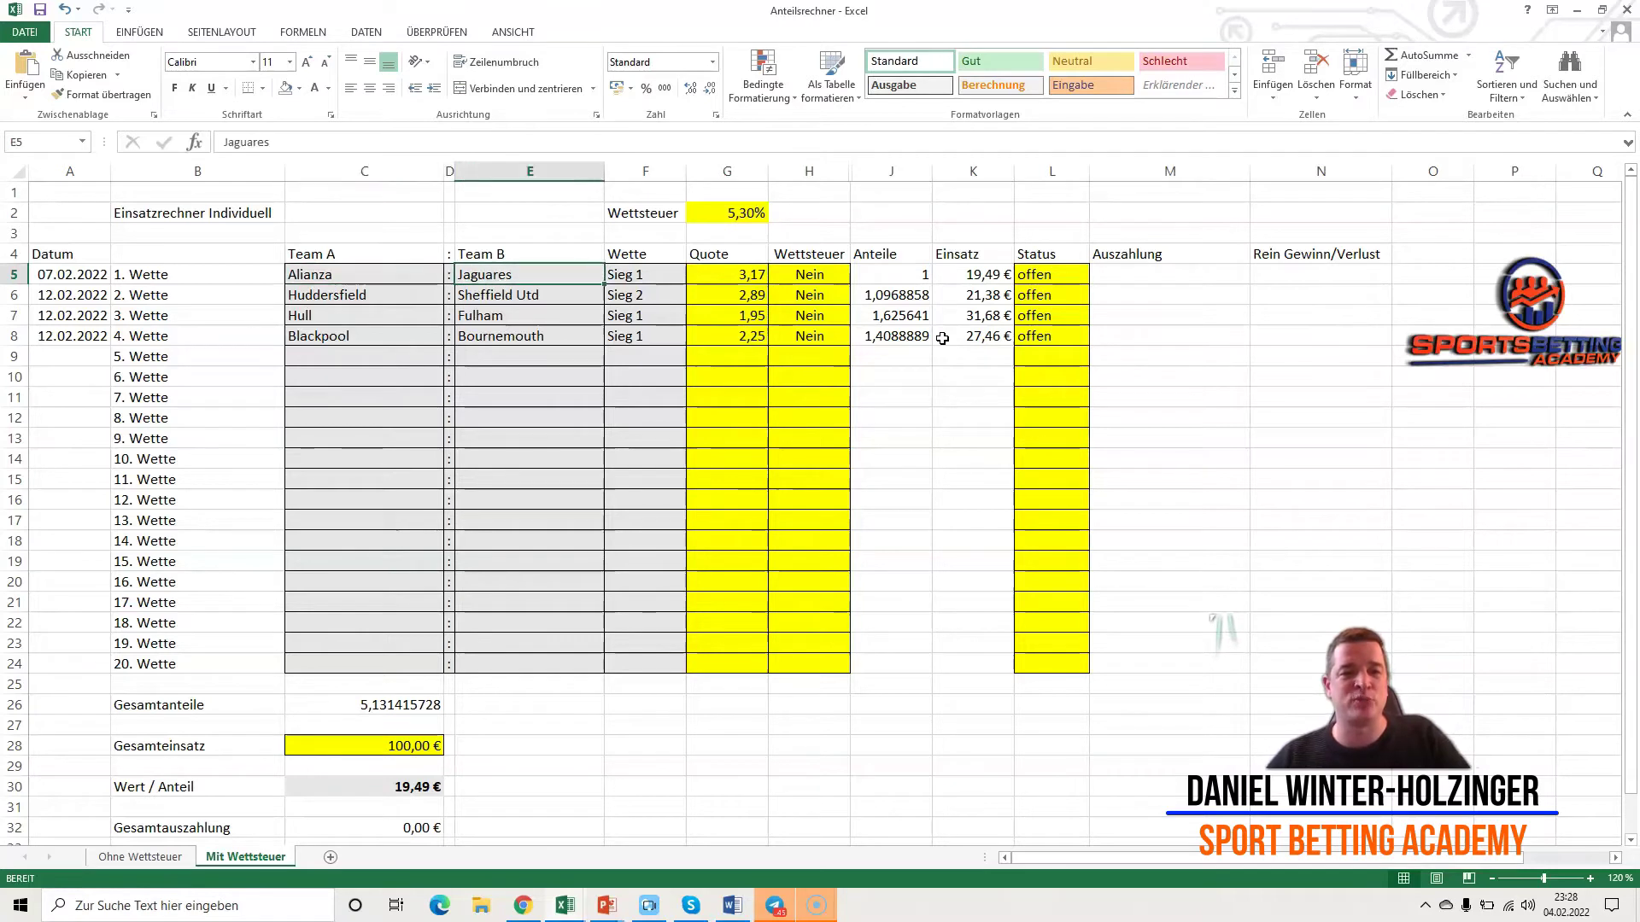
key(Right)
key(Left)
key(Left)
key(Left)
key(Left)
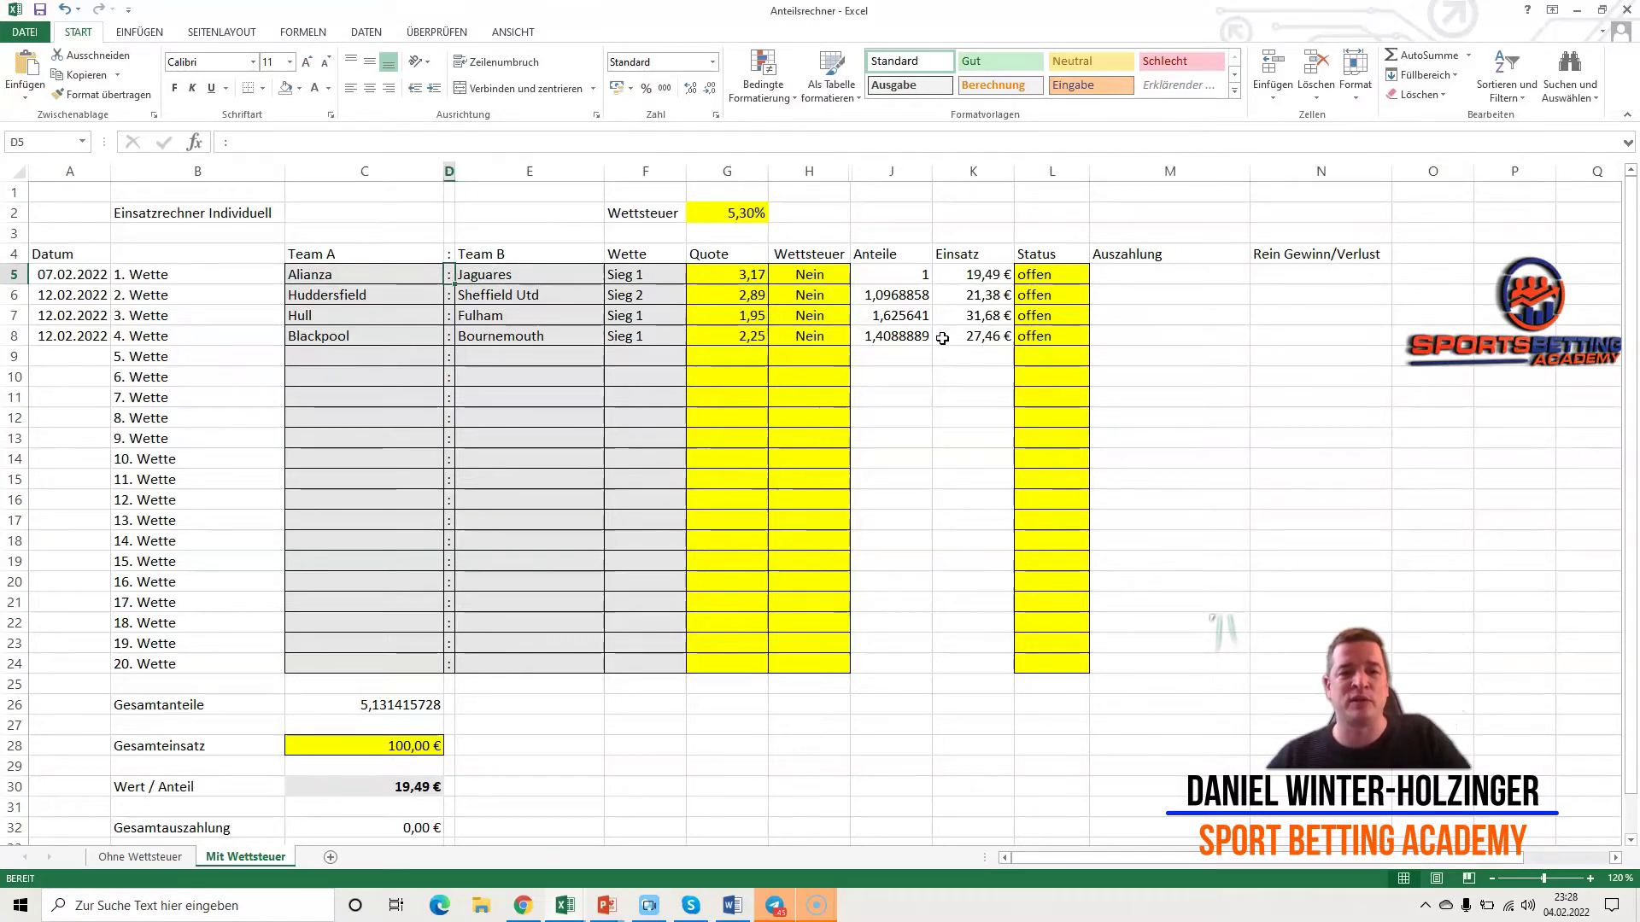
key(Right)
key(Right)
key(Right)
key(Right)
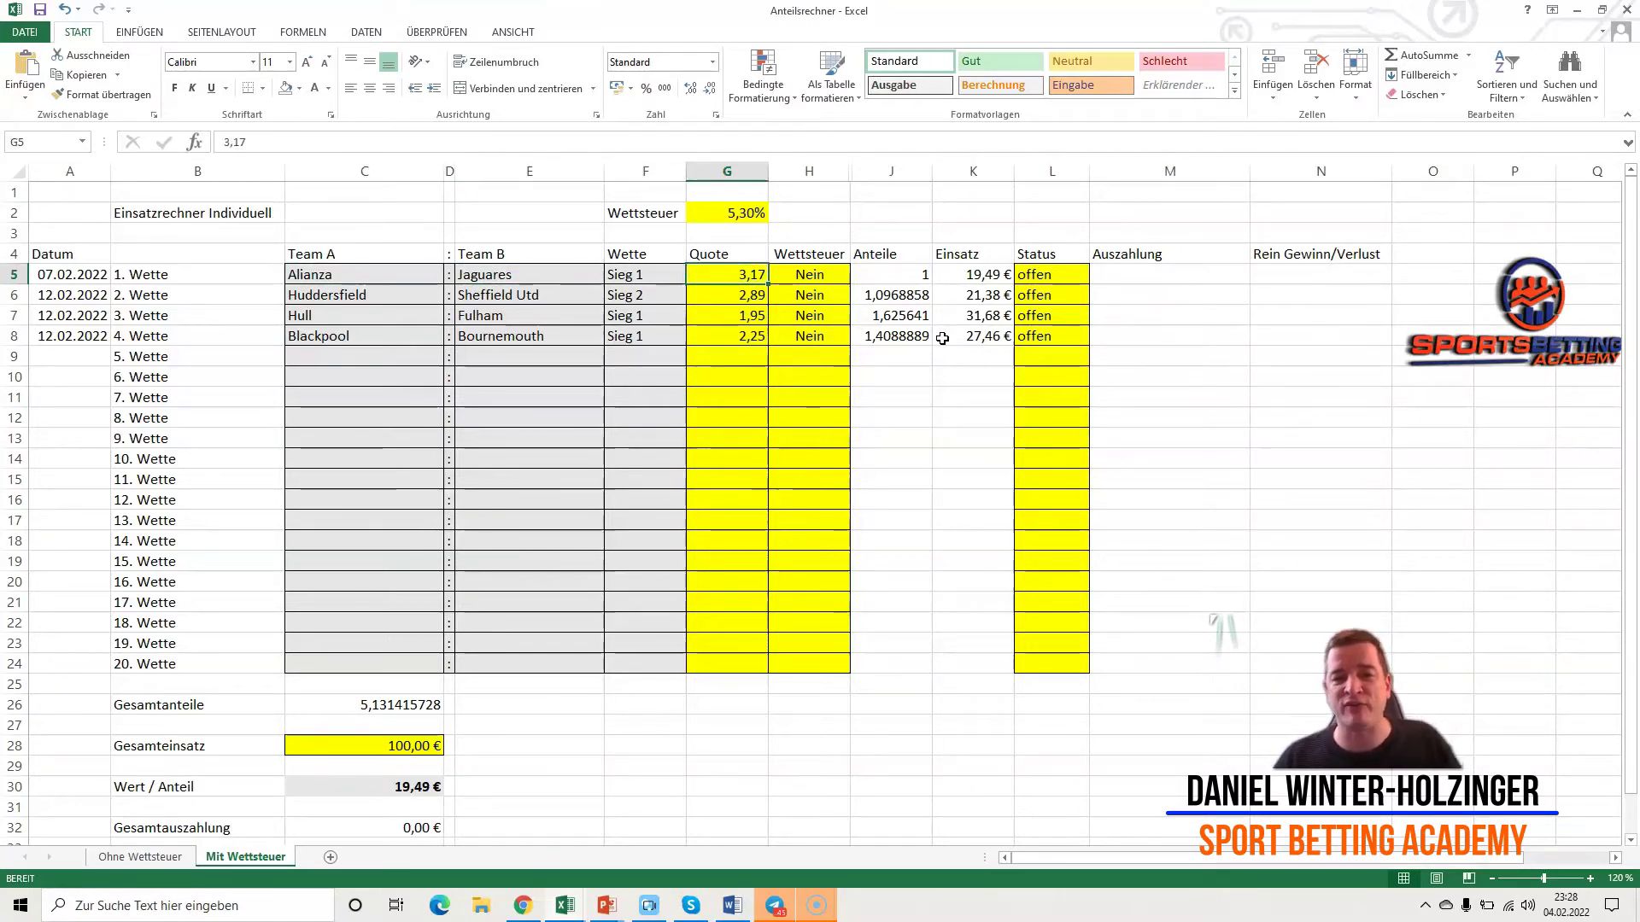
- For bet 1, enter 0:0 as text in the Wette column and set its Quote to 12
click(623, 271)
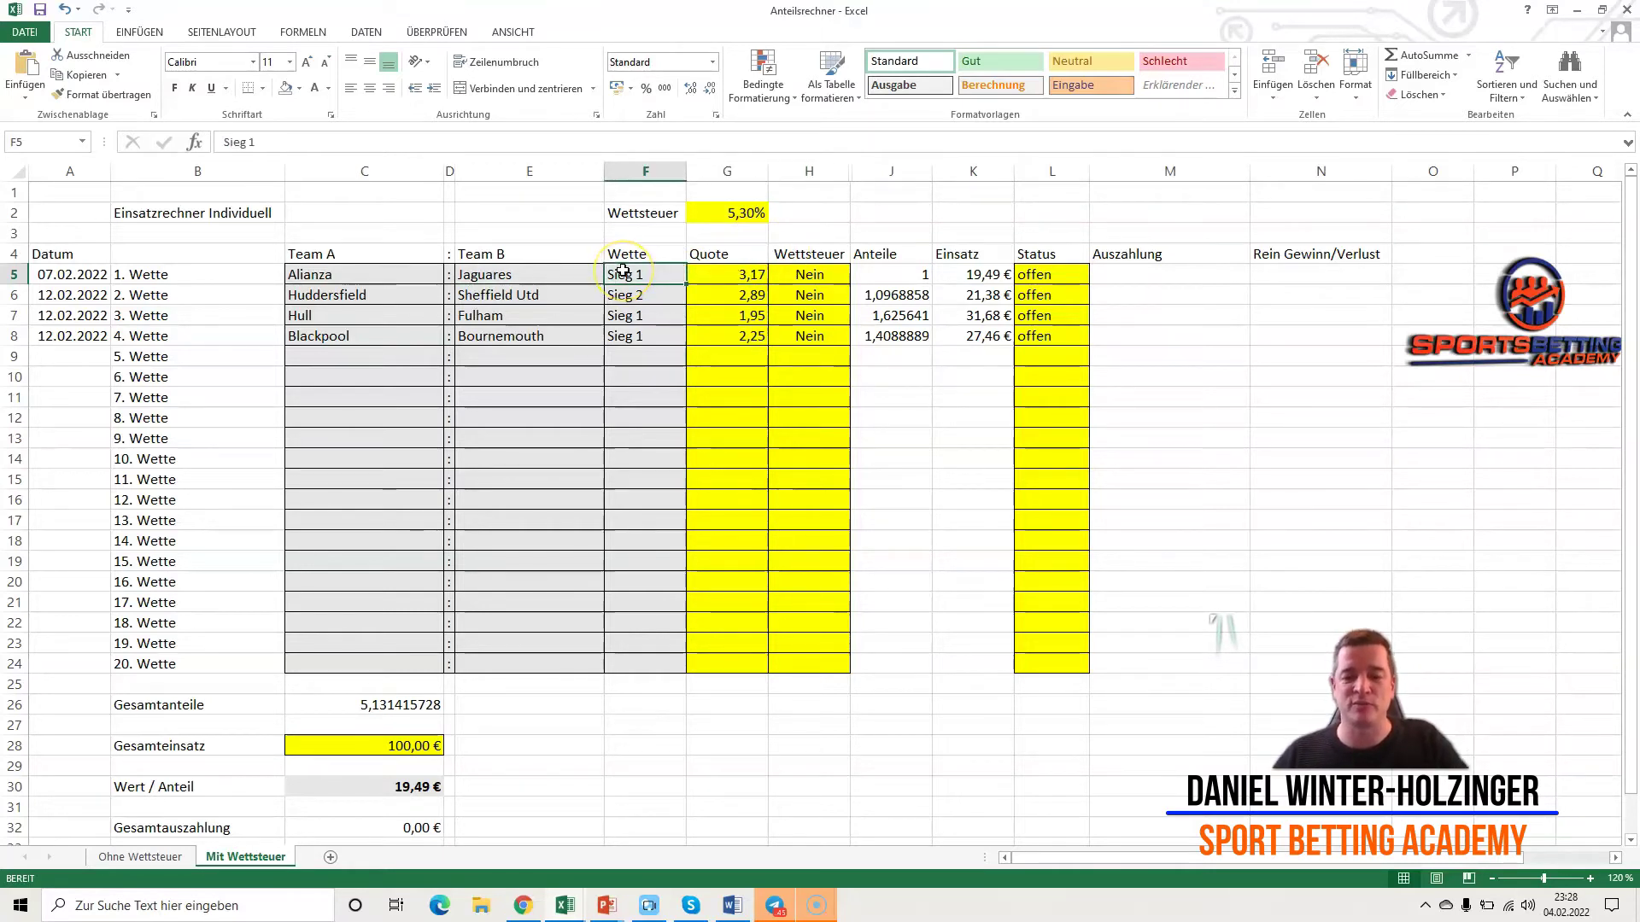
text('0)
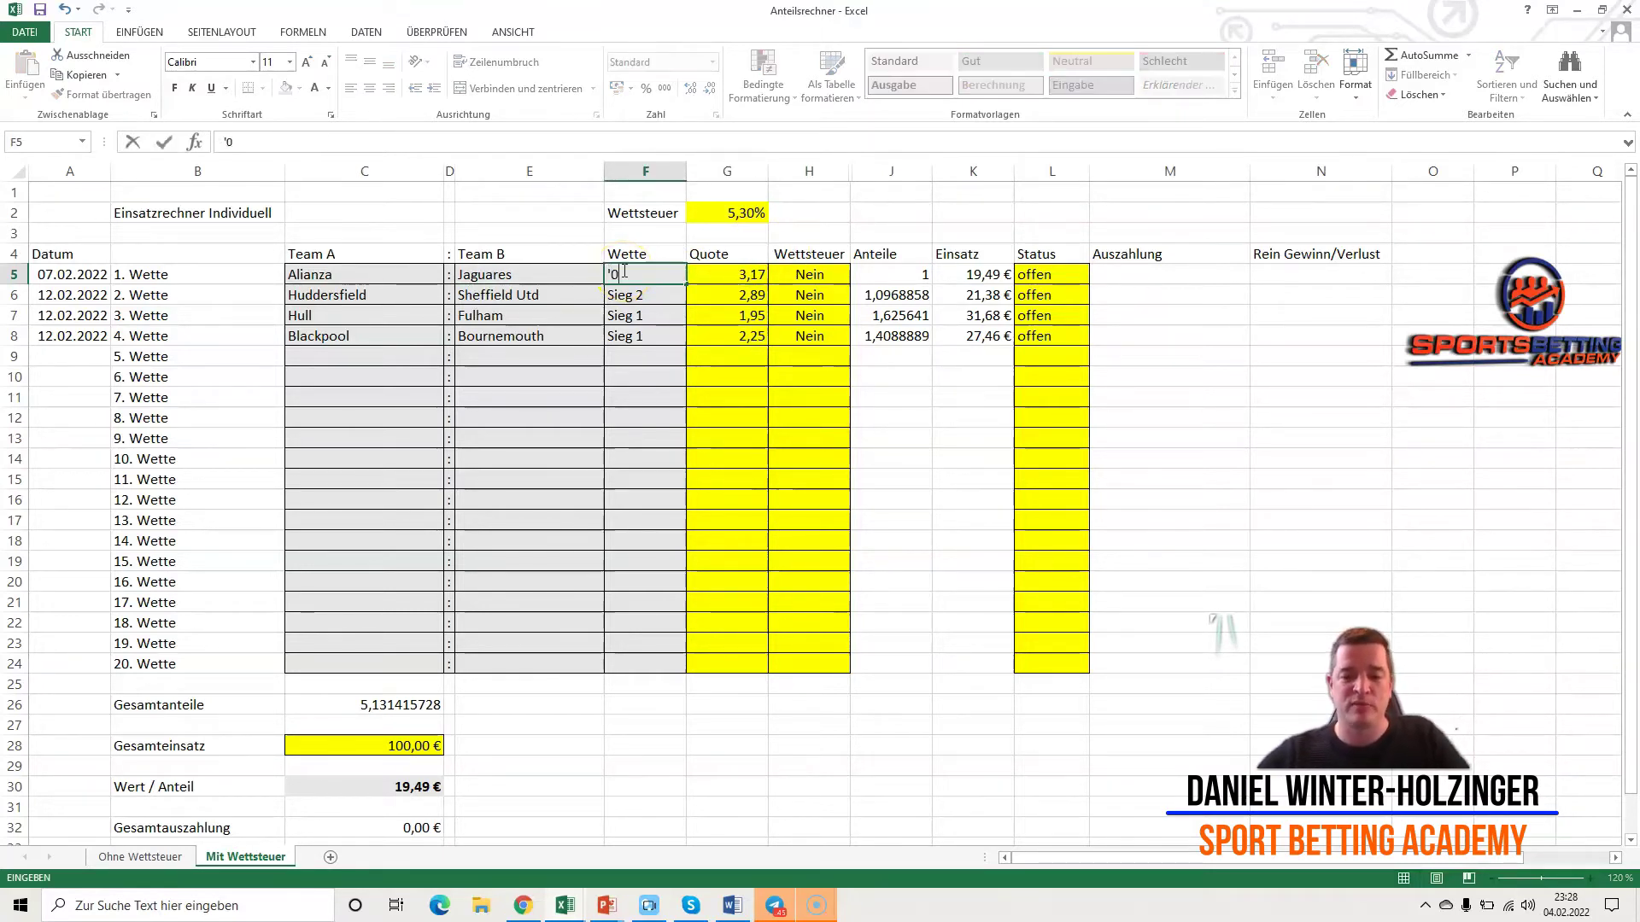
text(:0)
key(Tab)
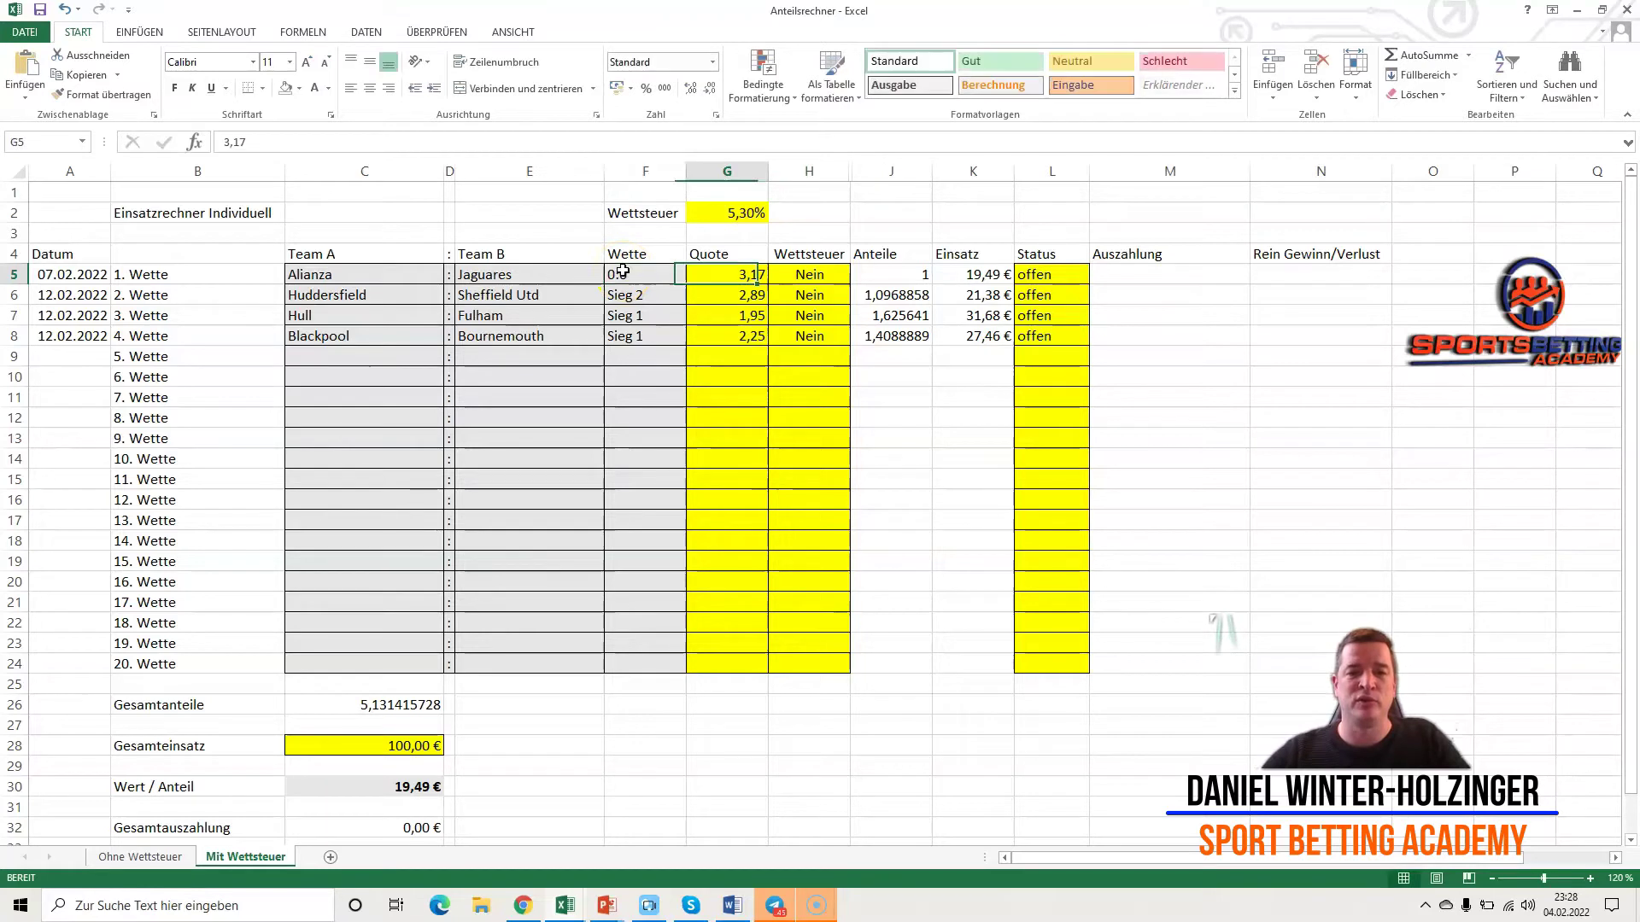
text(12)
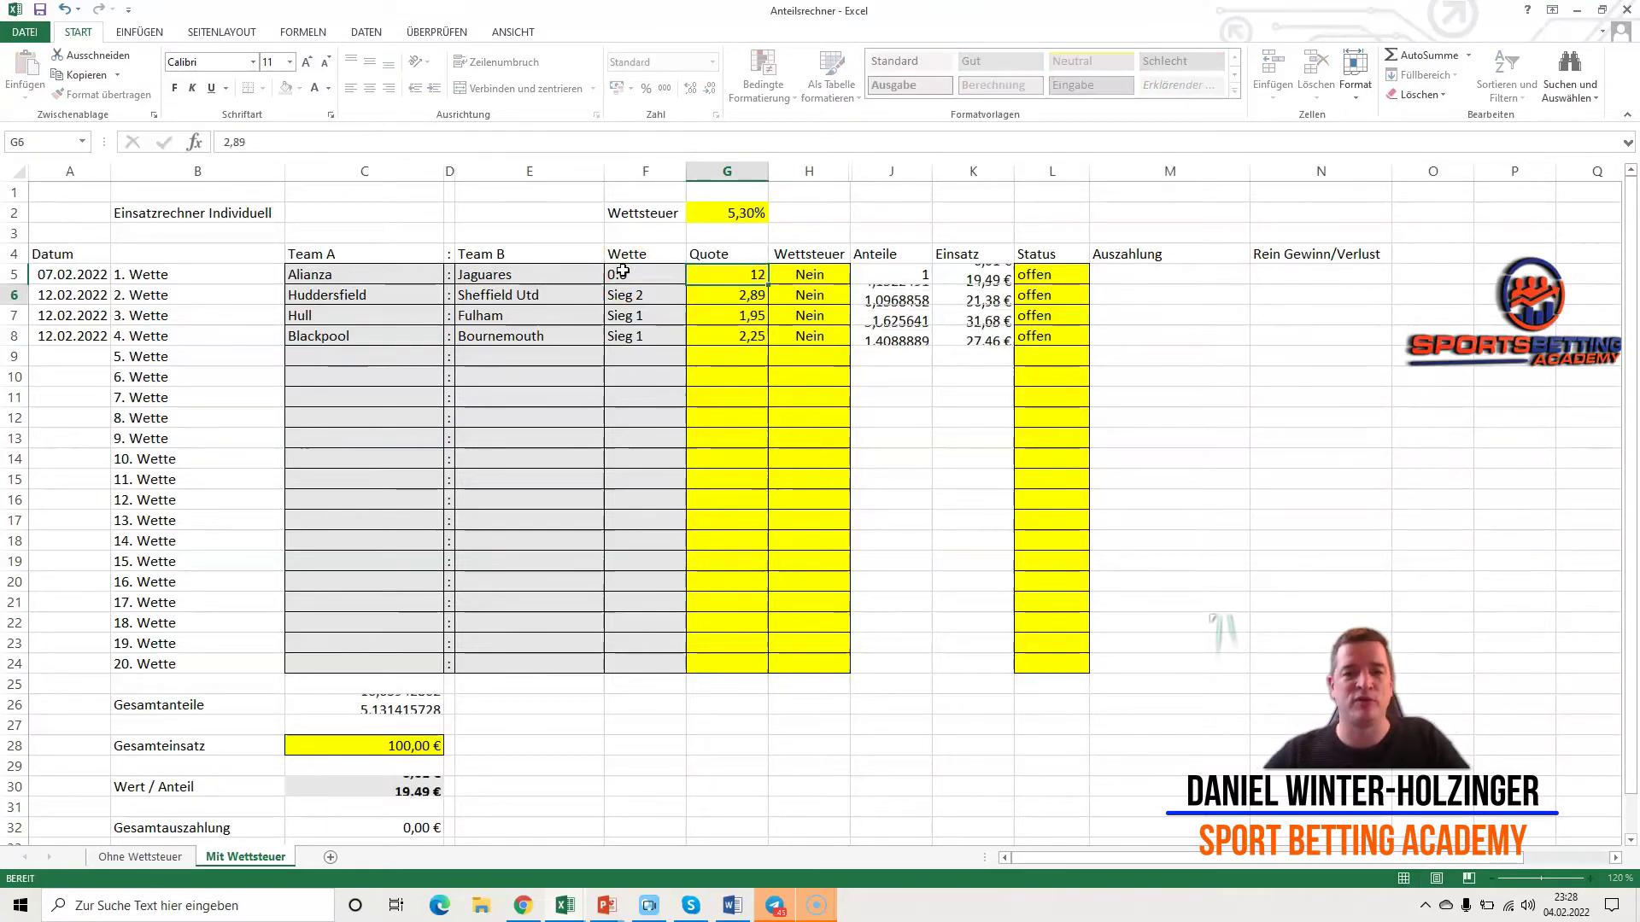
key(Return)
- Copy the Alianza : Jaguares pairing from bet 1 over the team cells of bets 2 and 3
key(Up)
key(Left)
key(shift+Right)
key(shift+Right)
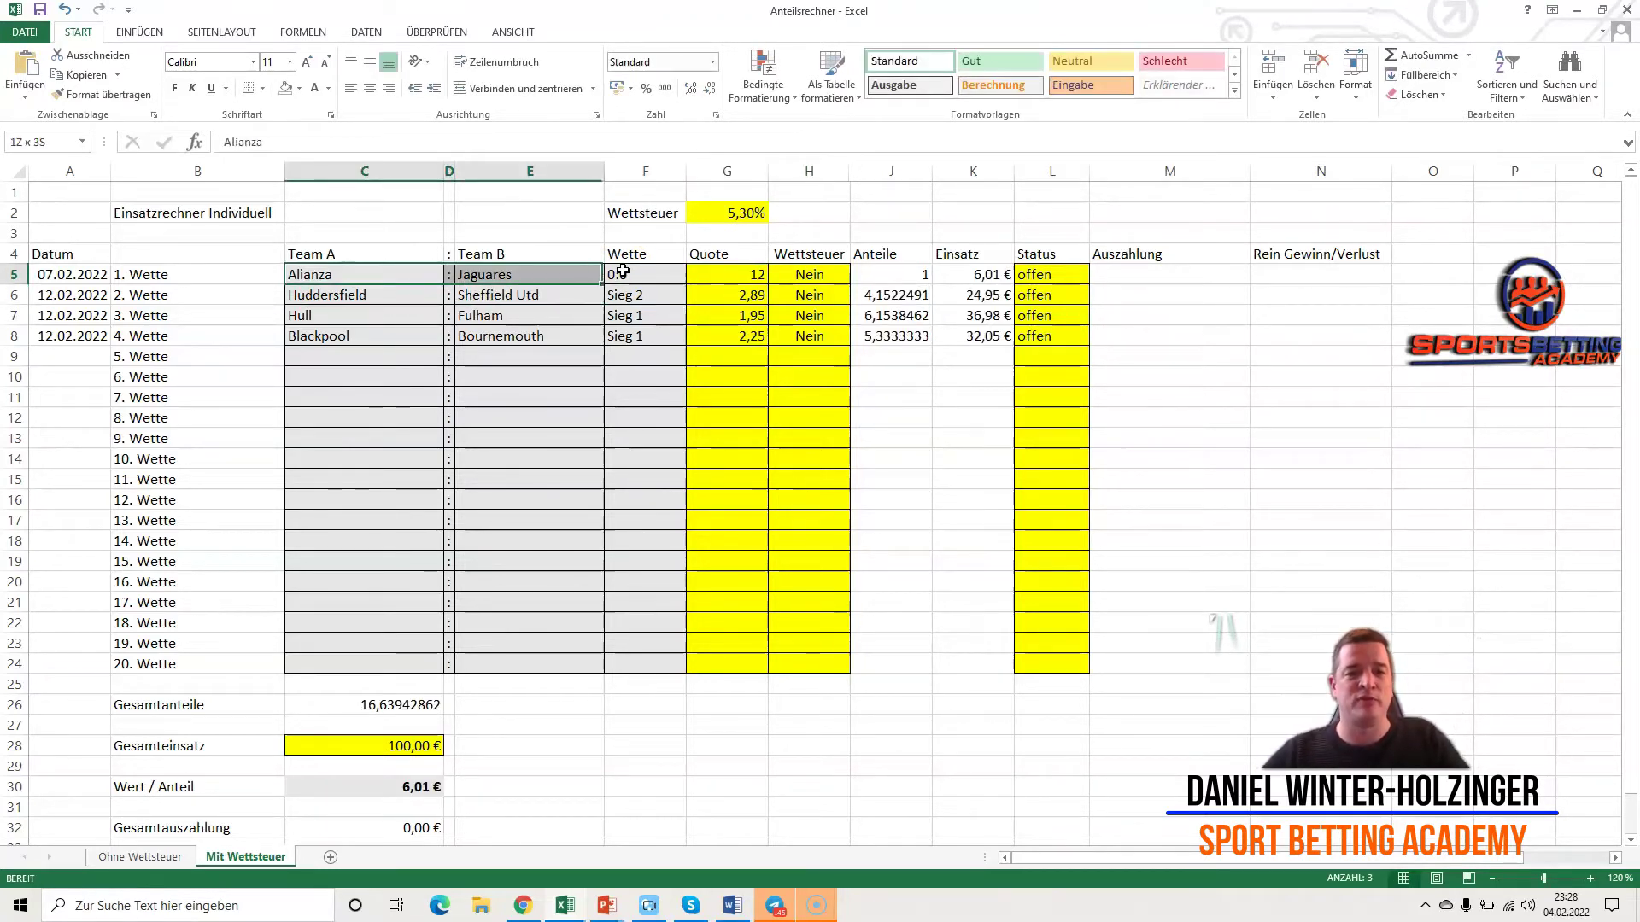
key(ctrl+c)
key(Down)
key(ctrl+v)
key(Down)
key(ctrl+v)
- Copy the Blackpool : Bournemouth pairing from bet 4 into the team cells of bets 5 and 6
key(Down)
key(shift+Right)
key(shift+Right)
key(ctrl+c)
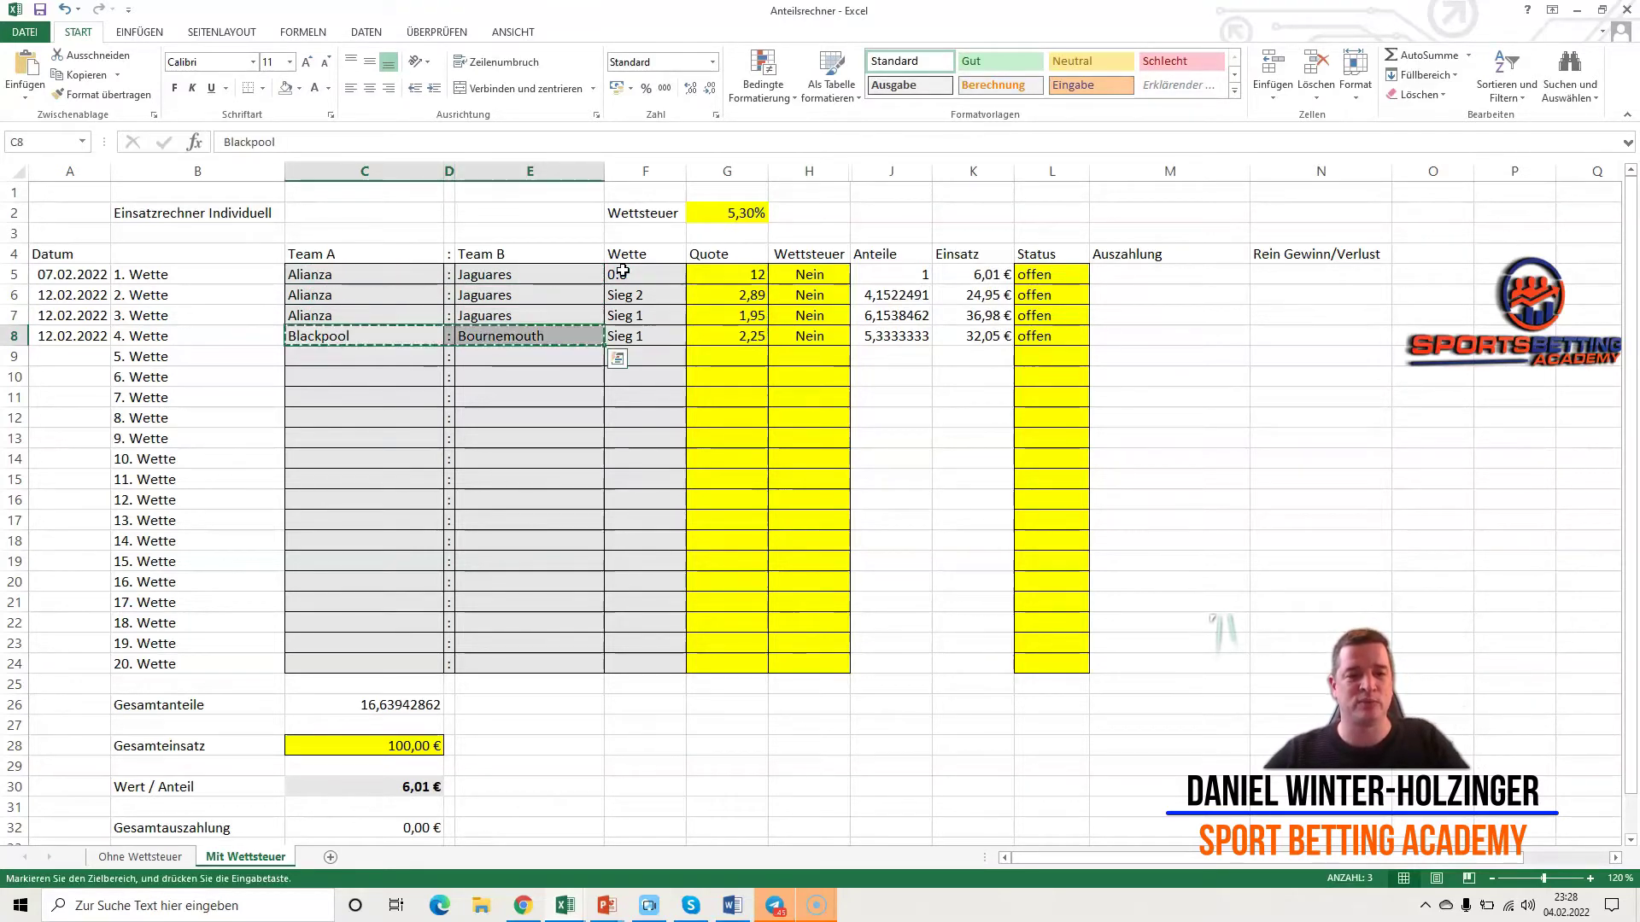
key(Down)
key(ctrl+v)
key(Down)
key(ctrl+v)
- Enter the score predictions 1:0 and 0:1 as text in the Wette column for bets 2 and 3
key(Right)
key(Right)
key(Right)
key(Up)
key(Up)
key(Up)
key(Up)
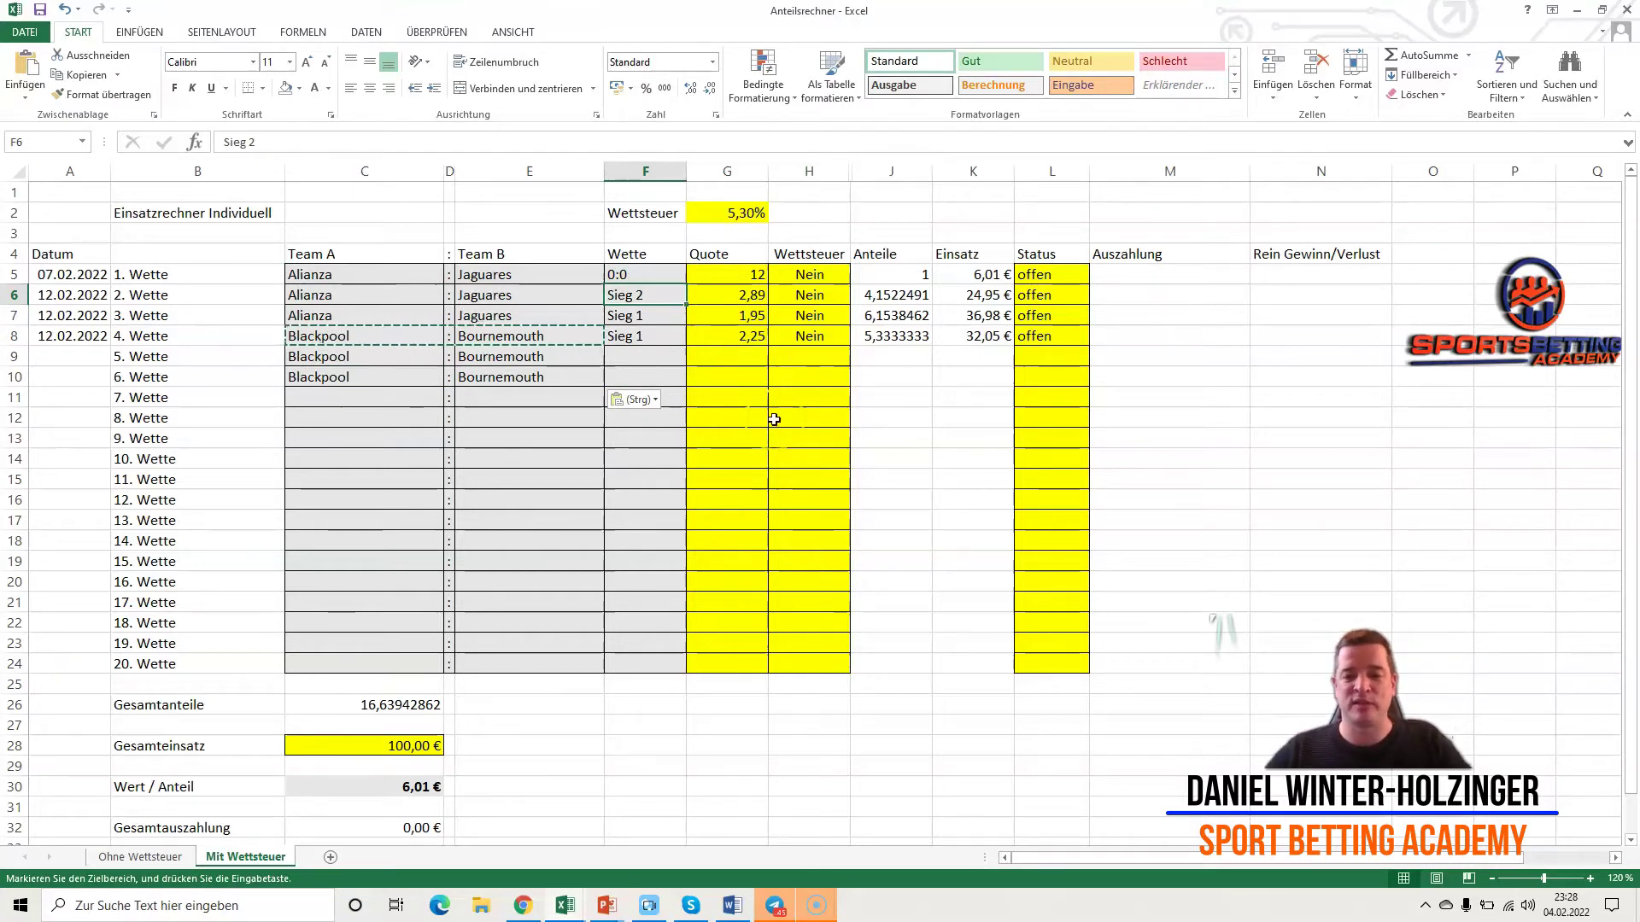
text('1:0)
key(Down)
text(')
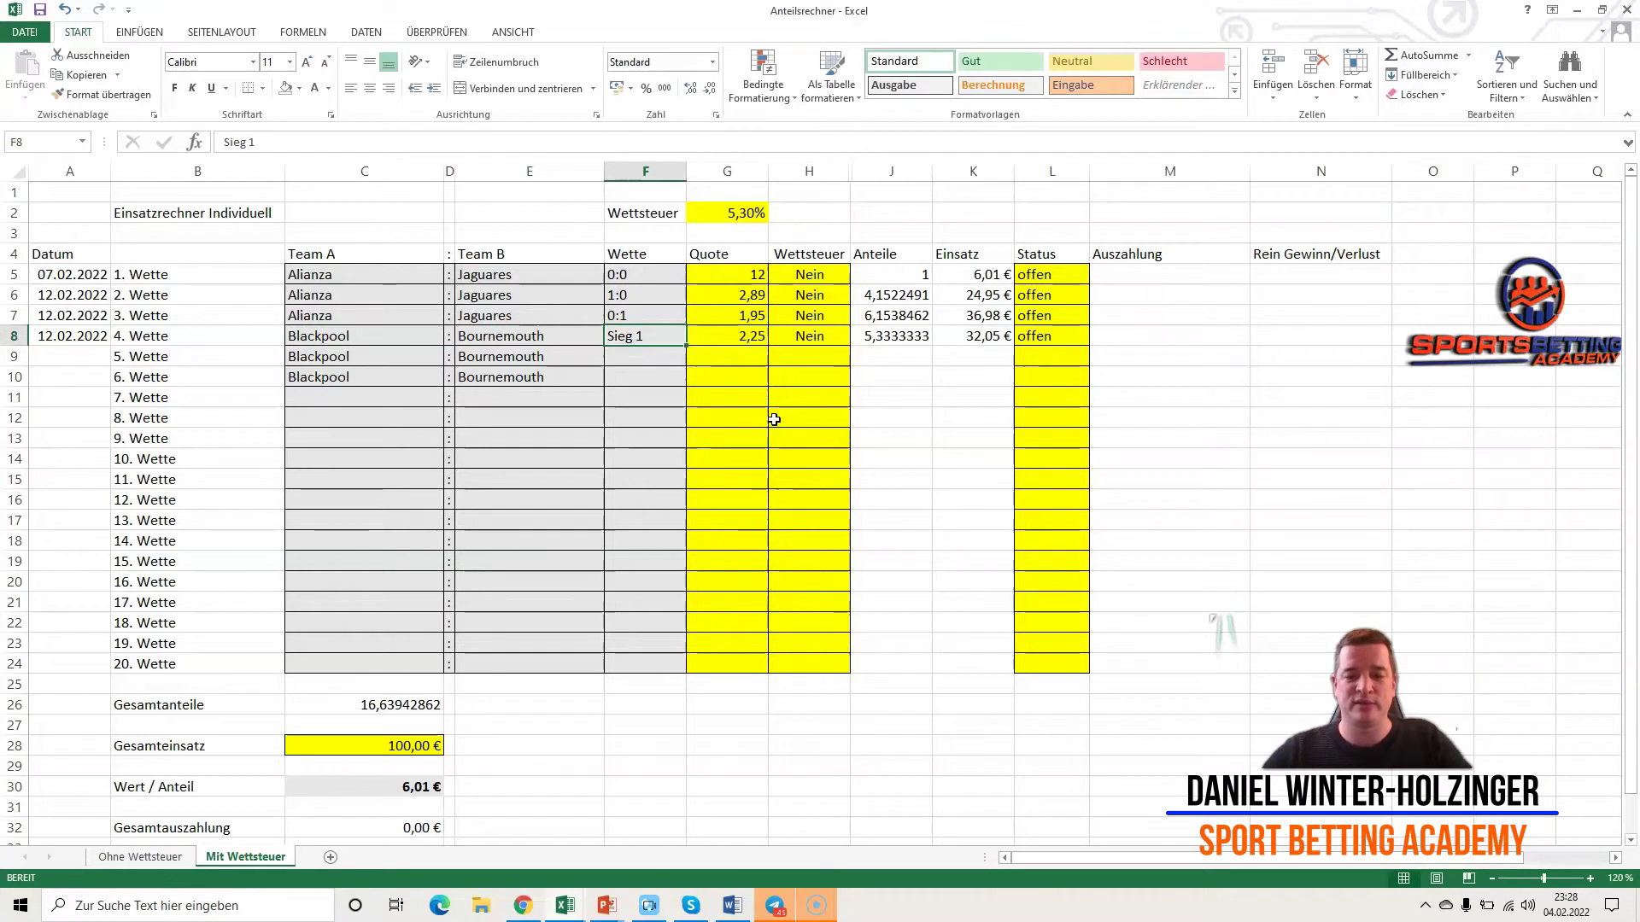
- Enter the score predictions 2:0, 0:2 and 2.1 as text in the Wette column for bets 4 to 6
text('2:0)
key(Return)
text('0:)
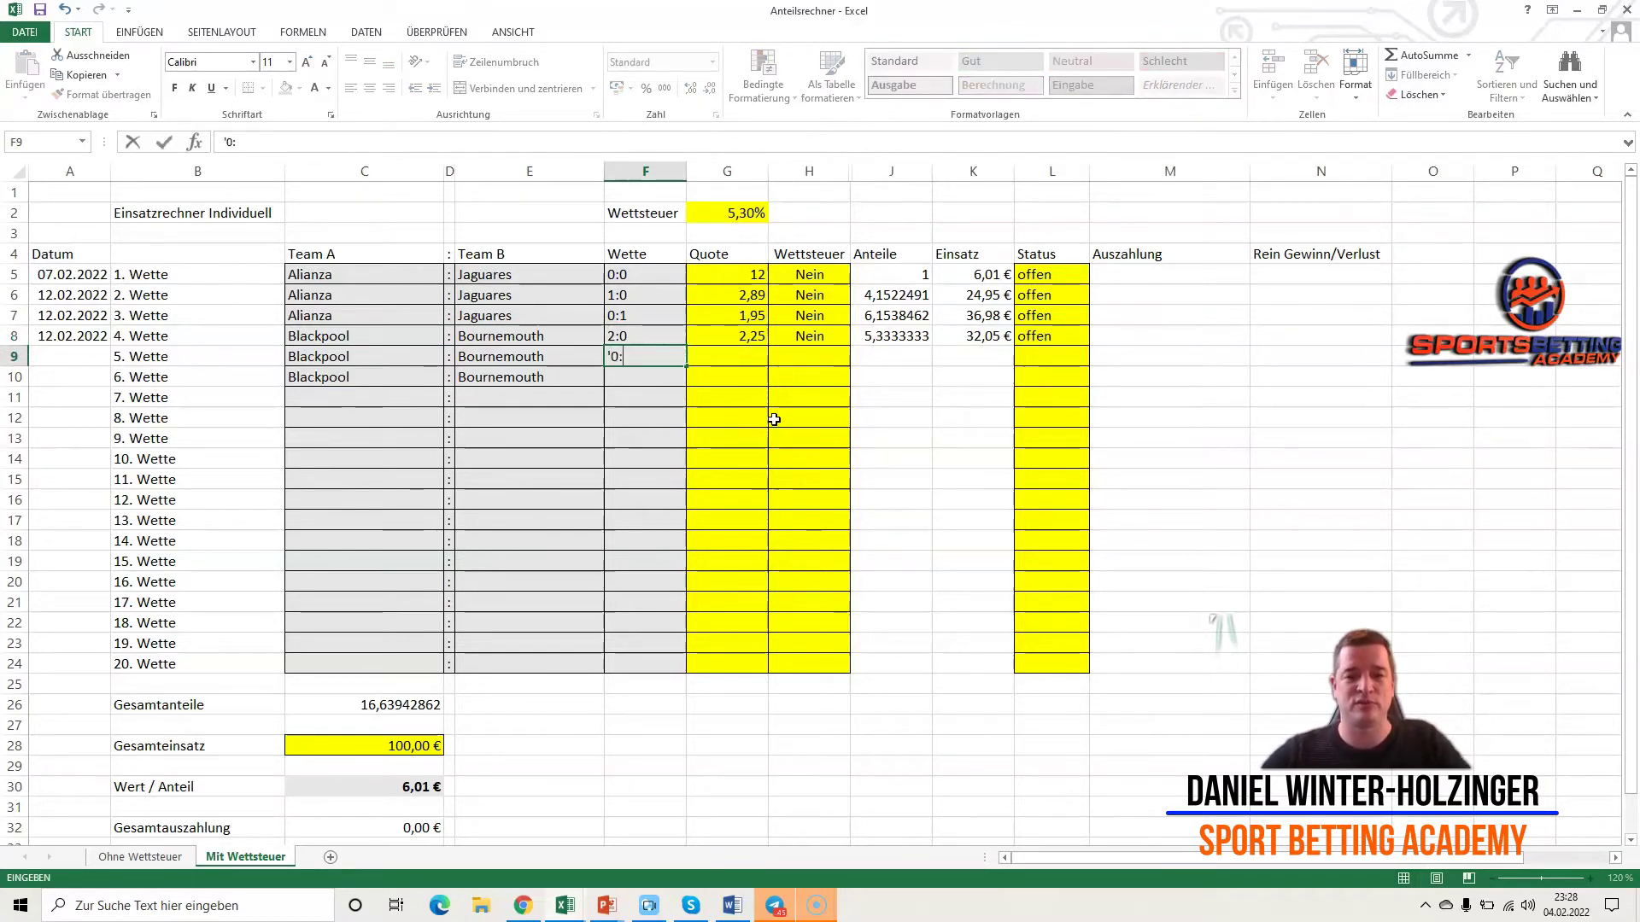
text(2)
key(Return)
text(')
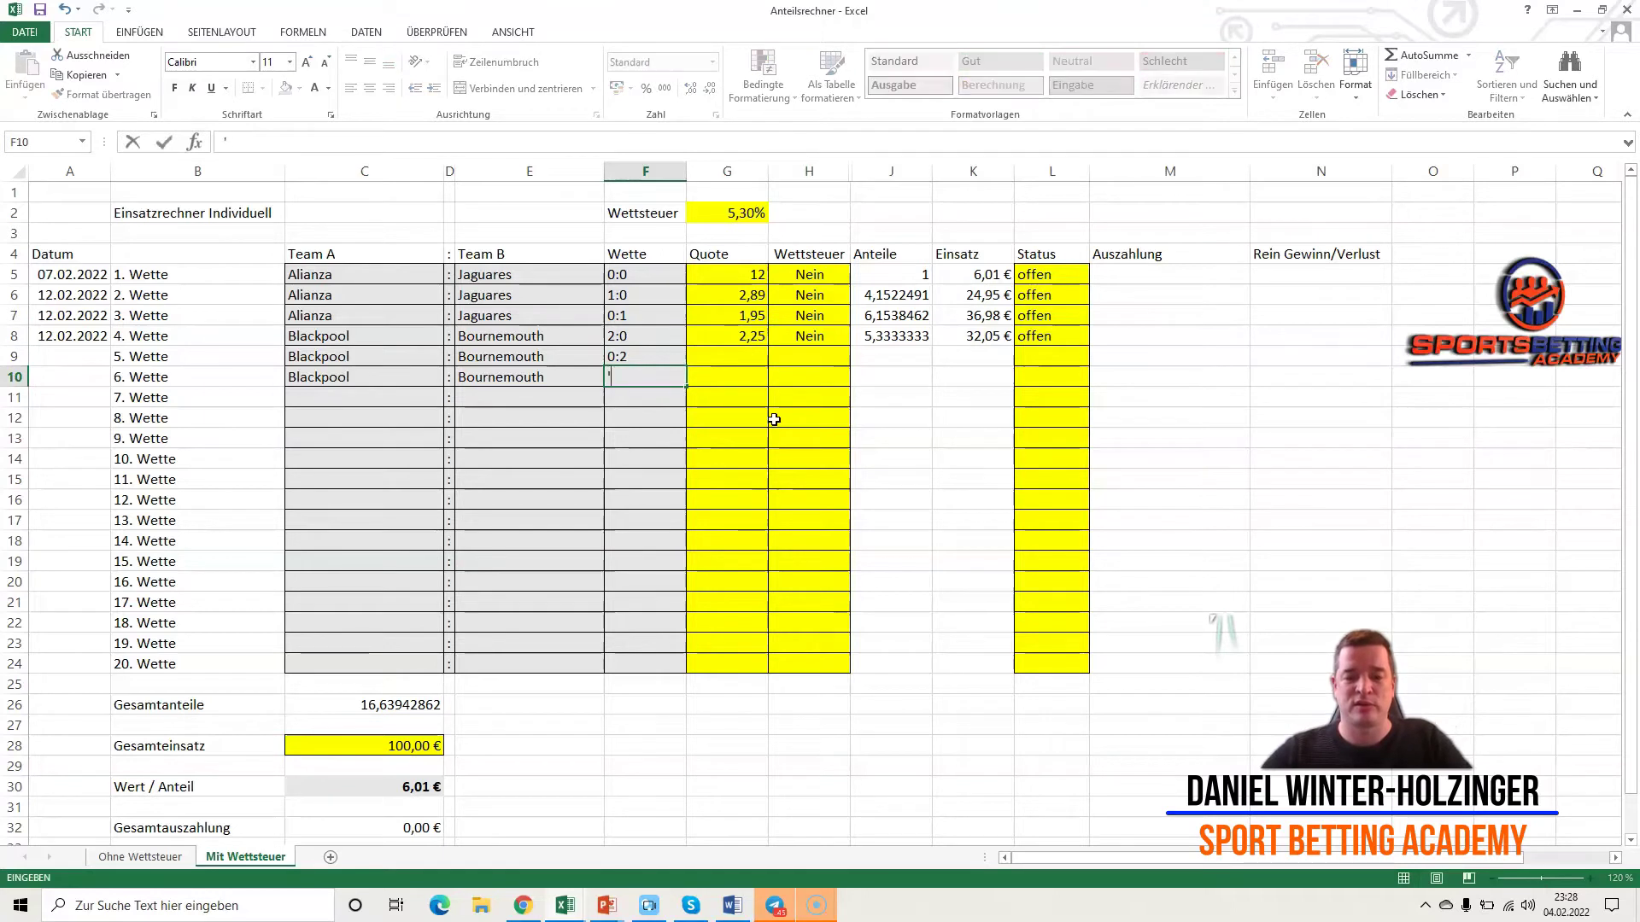
text(2.1)
key(Tab)
- Set the Quote values of bets 2 to 6 to 8, 12, 18, 25 and 17
key(Up)
key(Up)
key(Up)
key(Up)
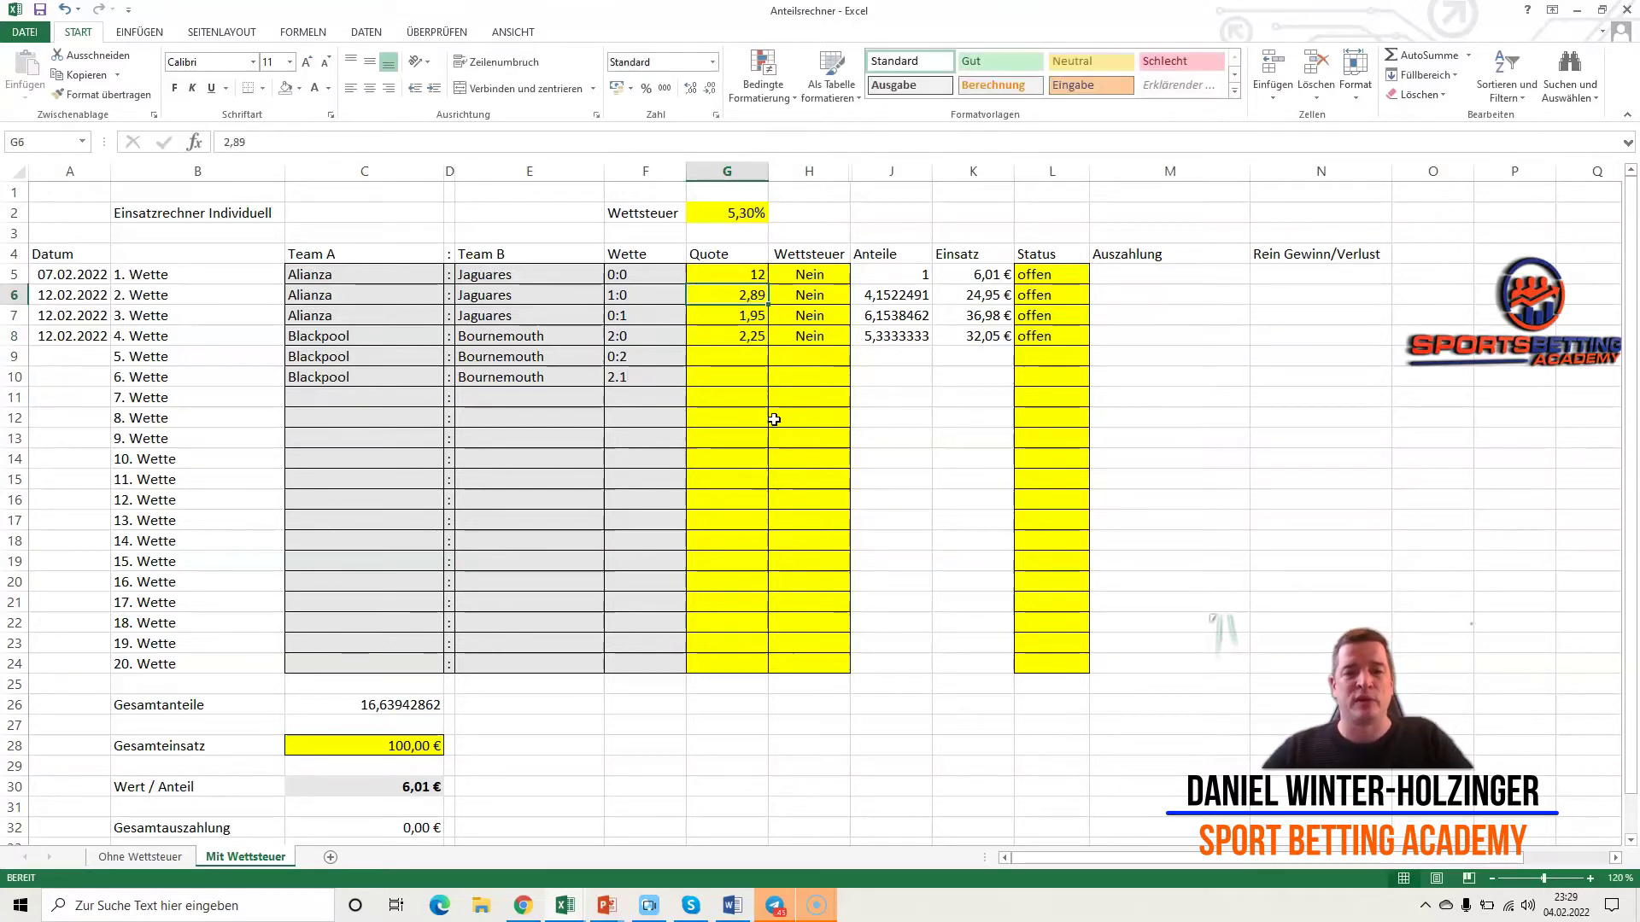
text(8)
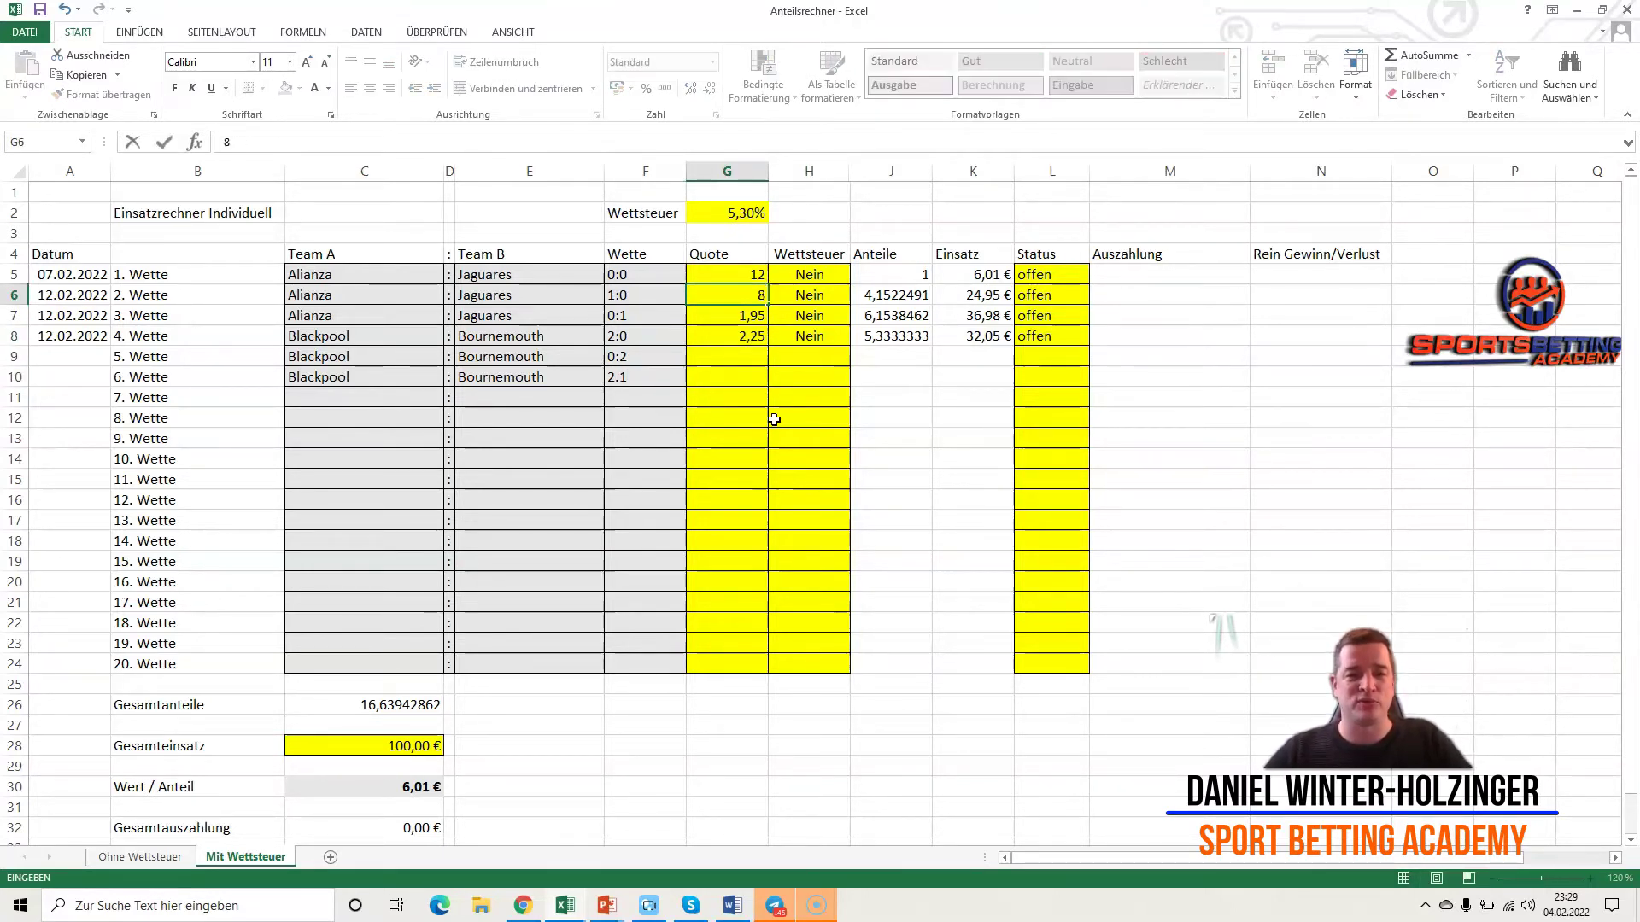
key(Return)
text(12)
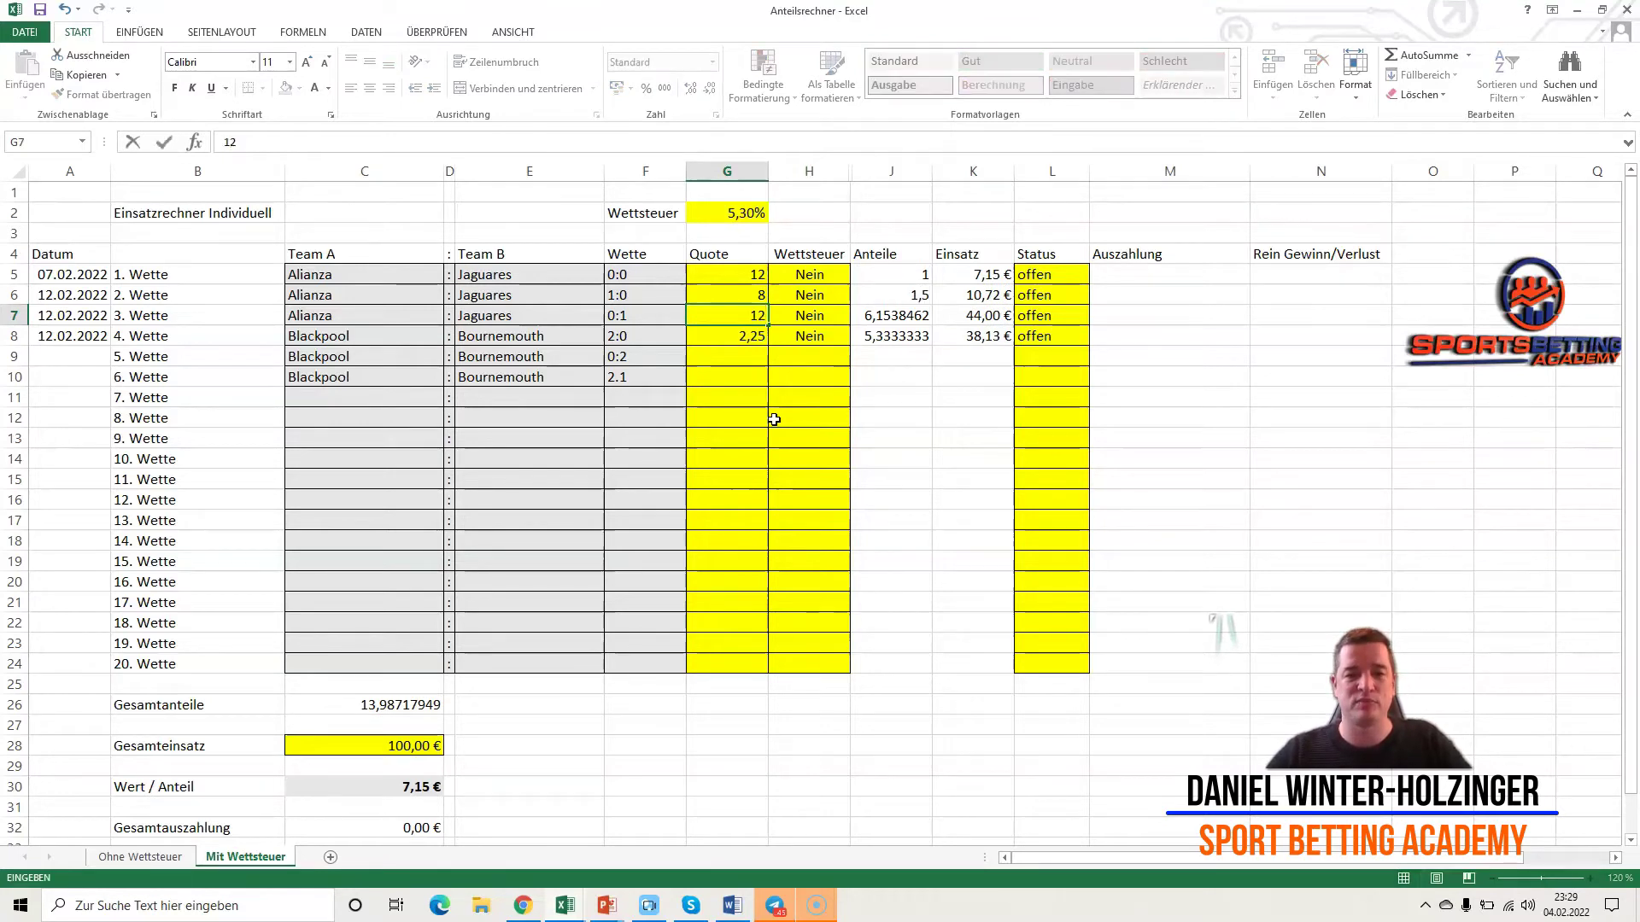
key(Return)
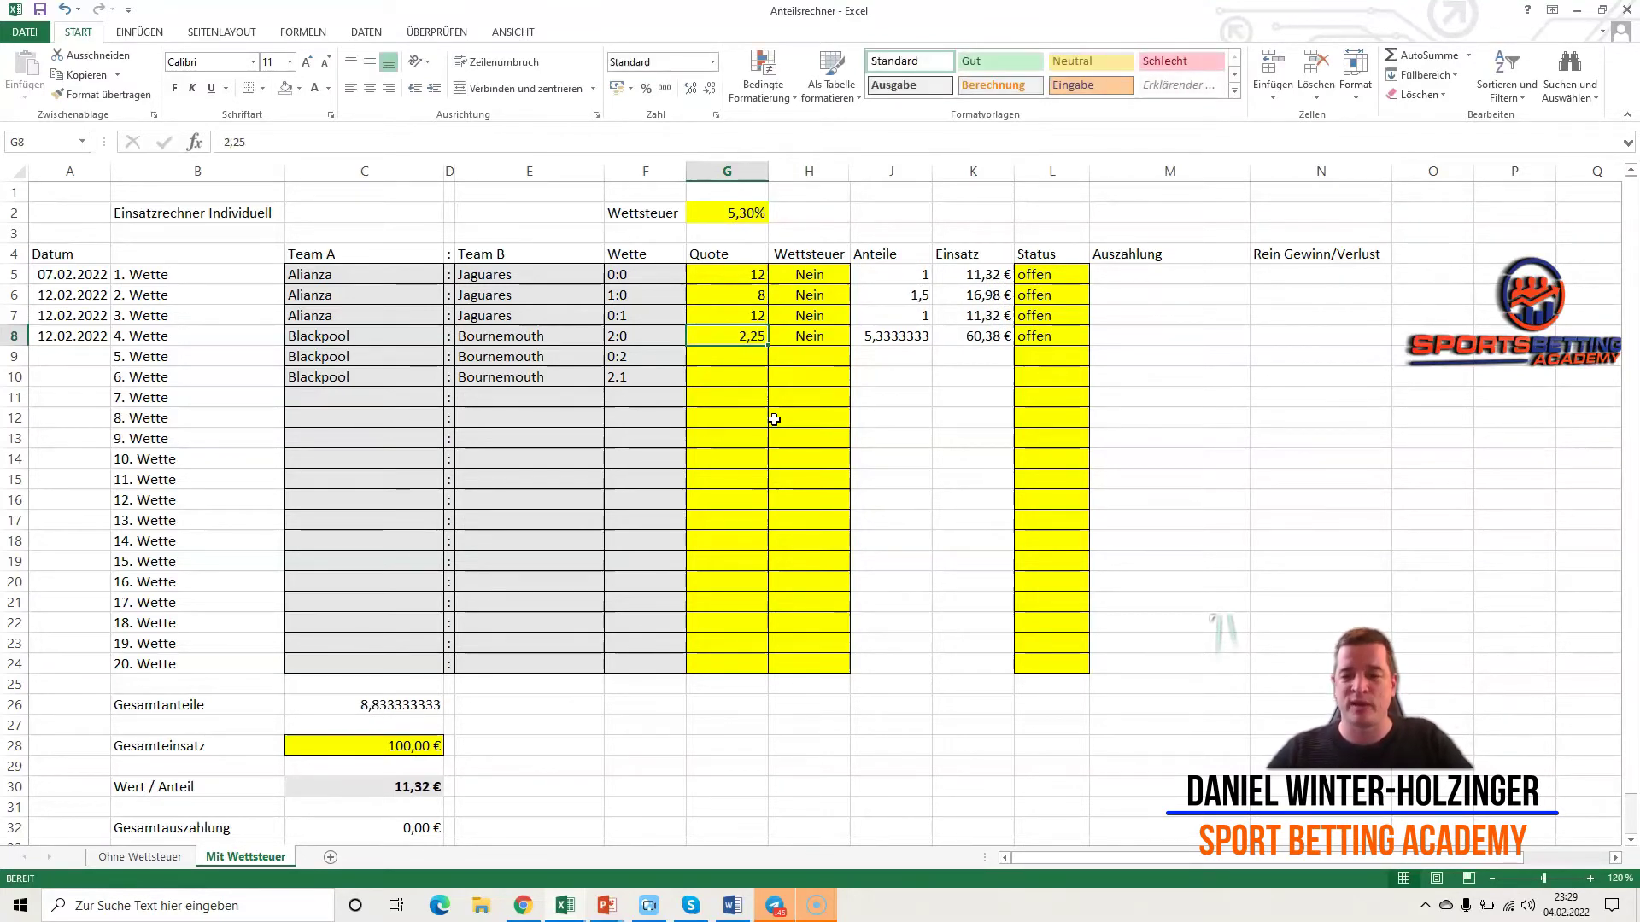
text(18)
key(Return)
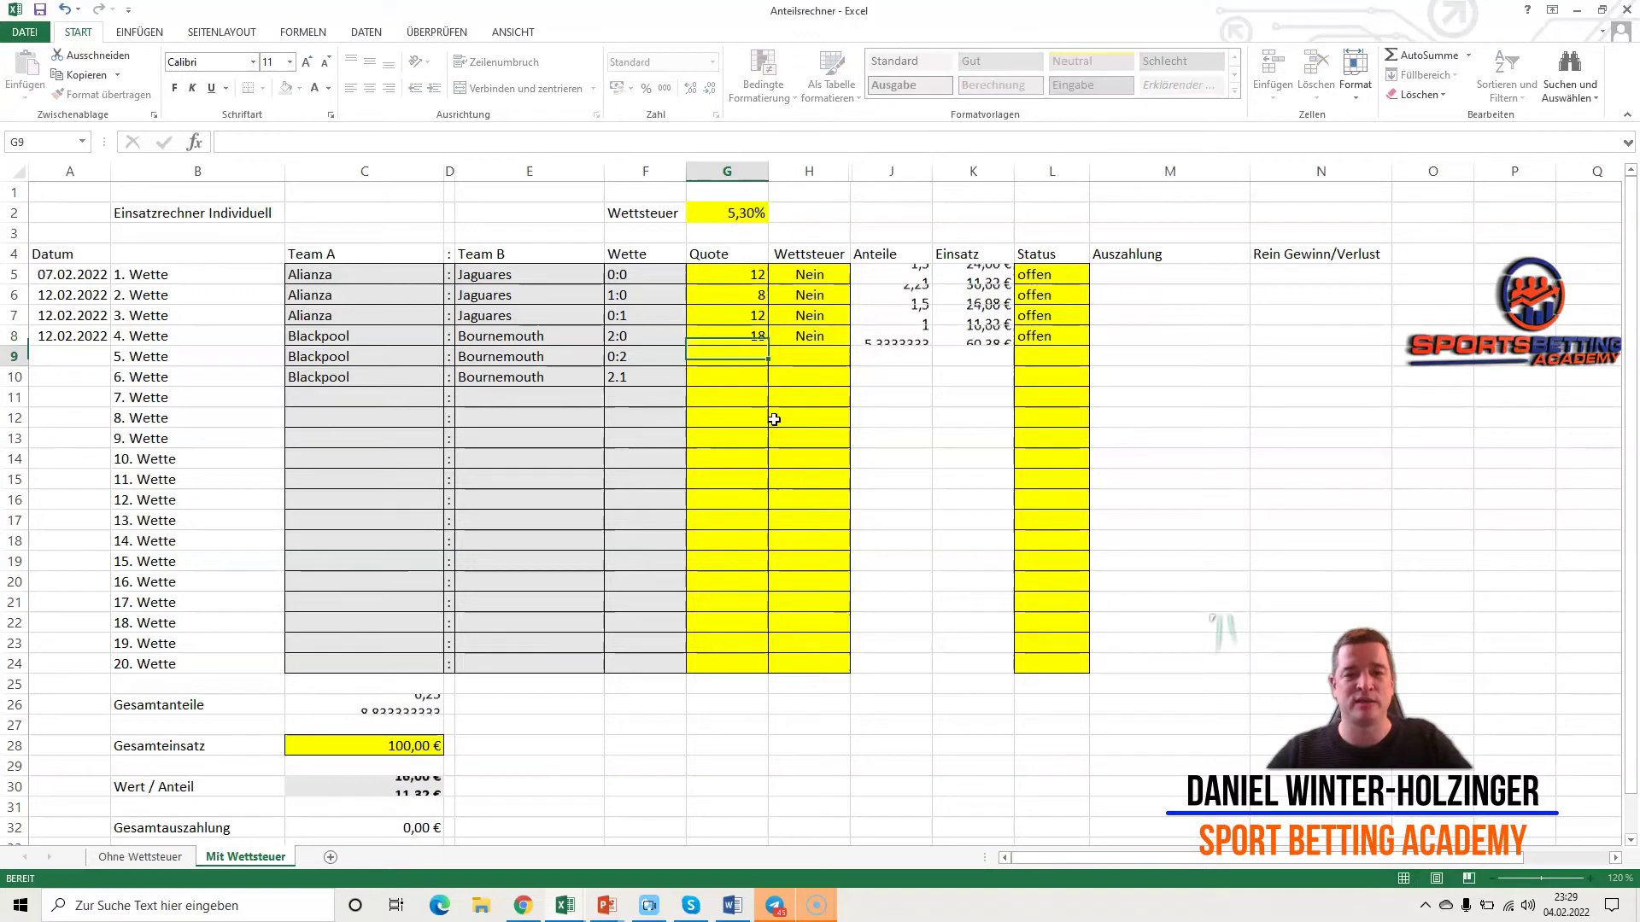
text(25)
key(Return)
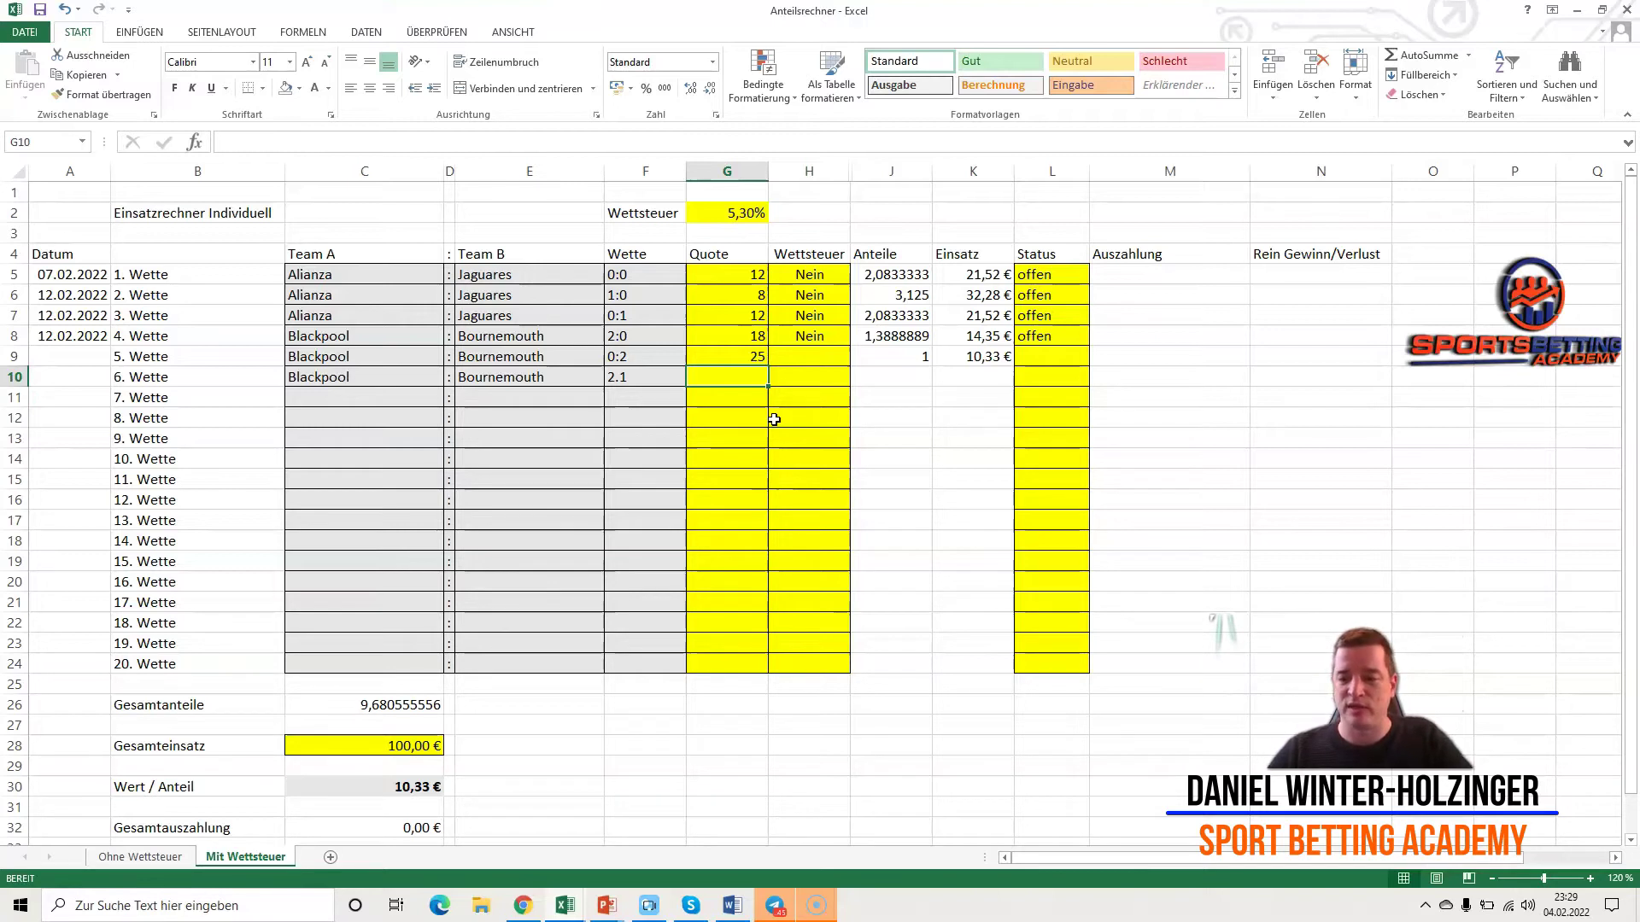
text(17)
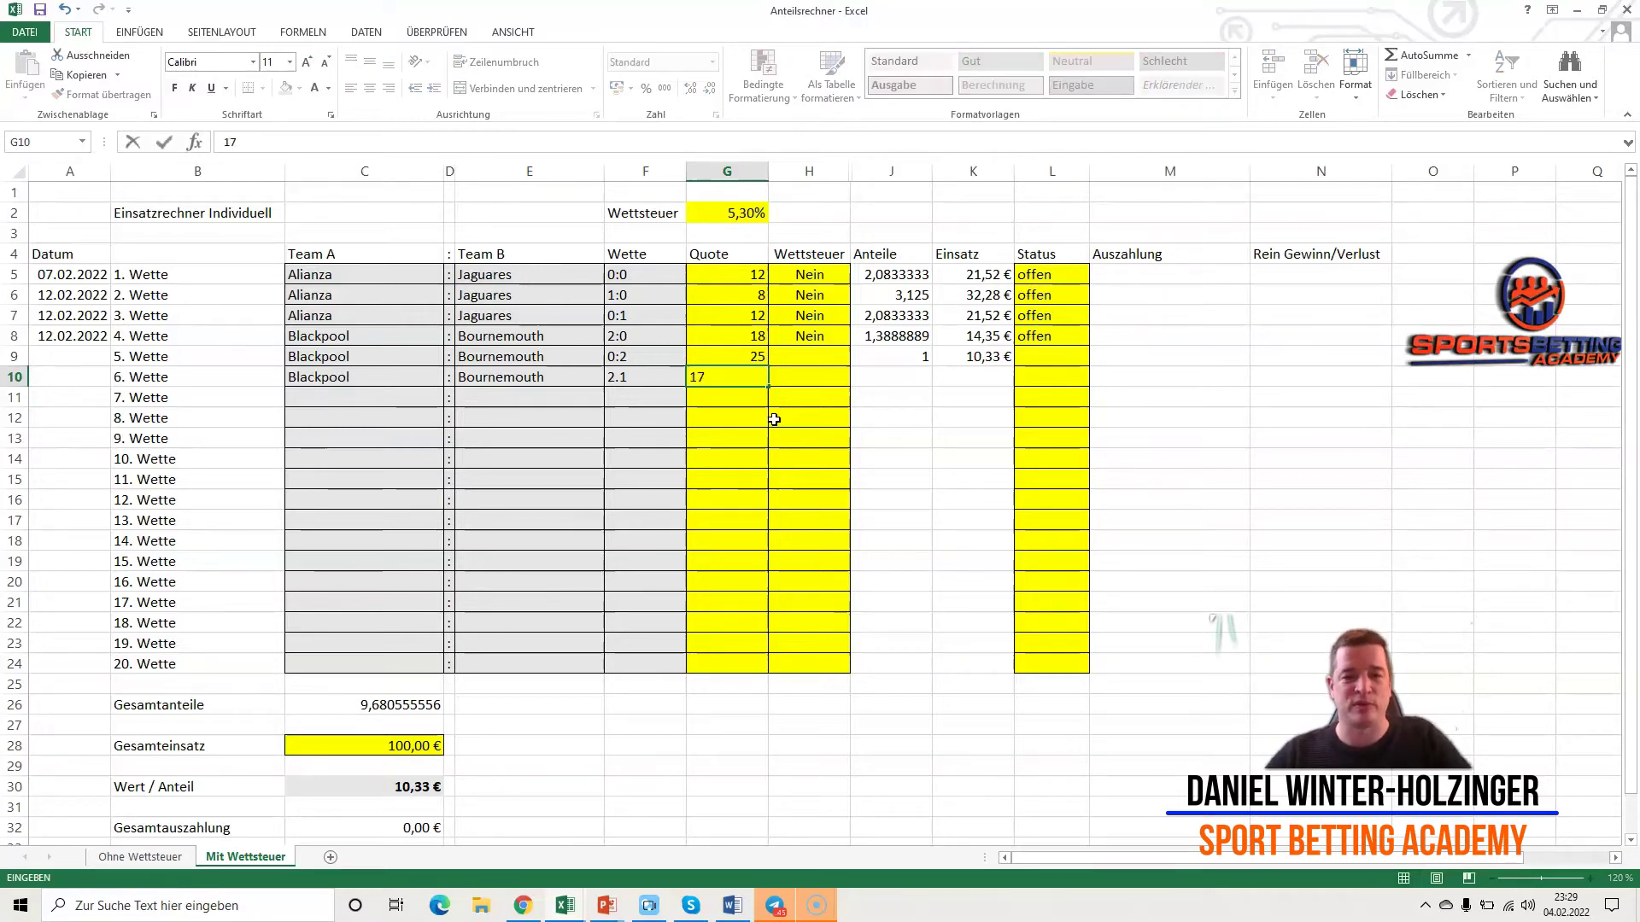
key(Up)
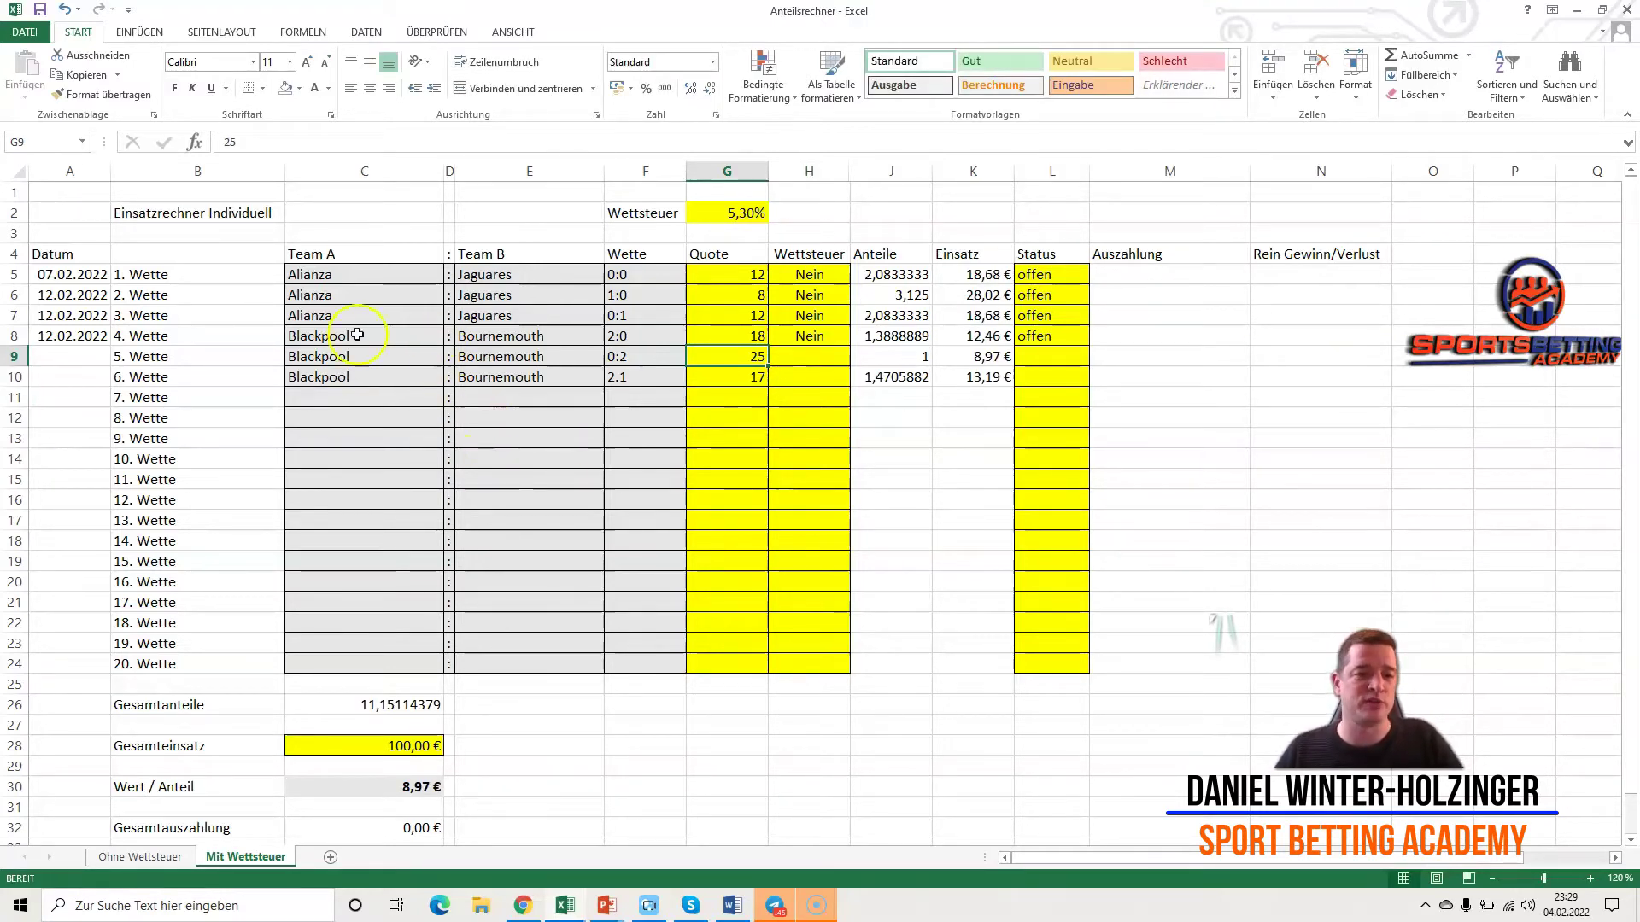
- Copy the Wettsteuer entry Nein from bet 4 to bets 5 and 6
click(816, 337)
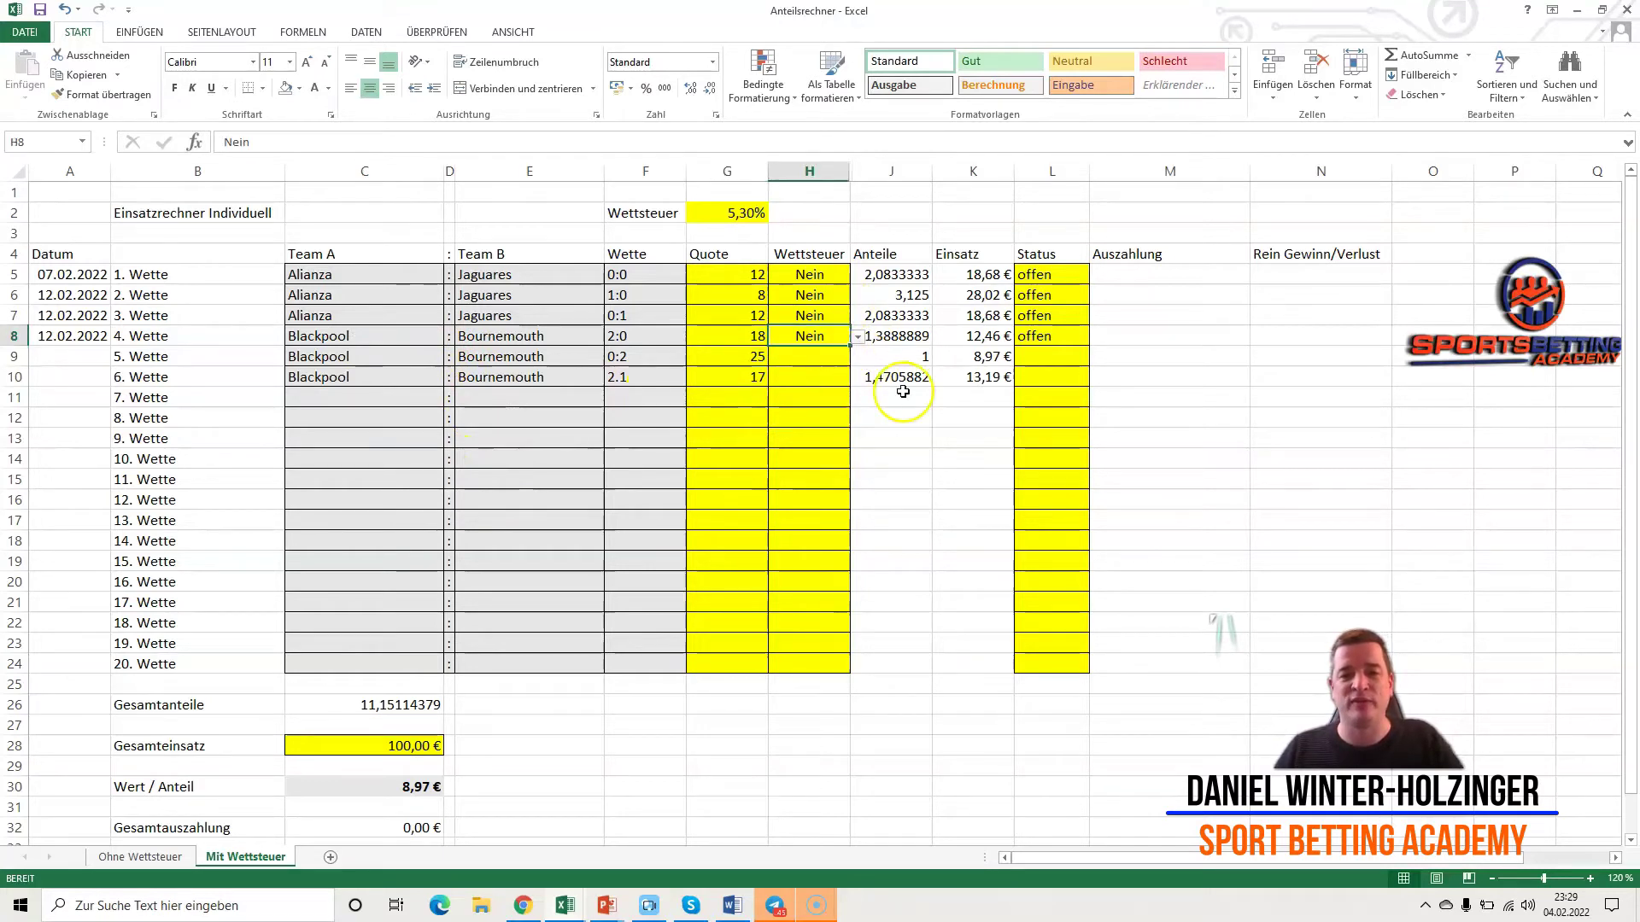
key(ctrl+c)
key(Down)
key(ctrl+v)
key(Down)
key(ctrl+v)
- Copy the Status entry offen from bet 4 to bets 5 and 6
click(1043, 335)
key(ctrl+c)
click(1046, 357)
key(ctrl+v)
key(Down)
key(ctrl+v)
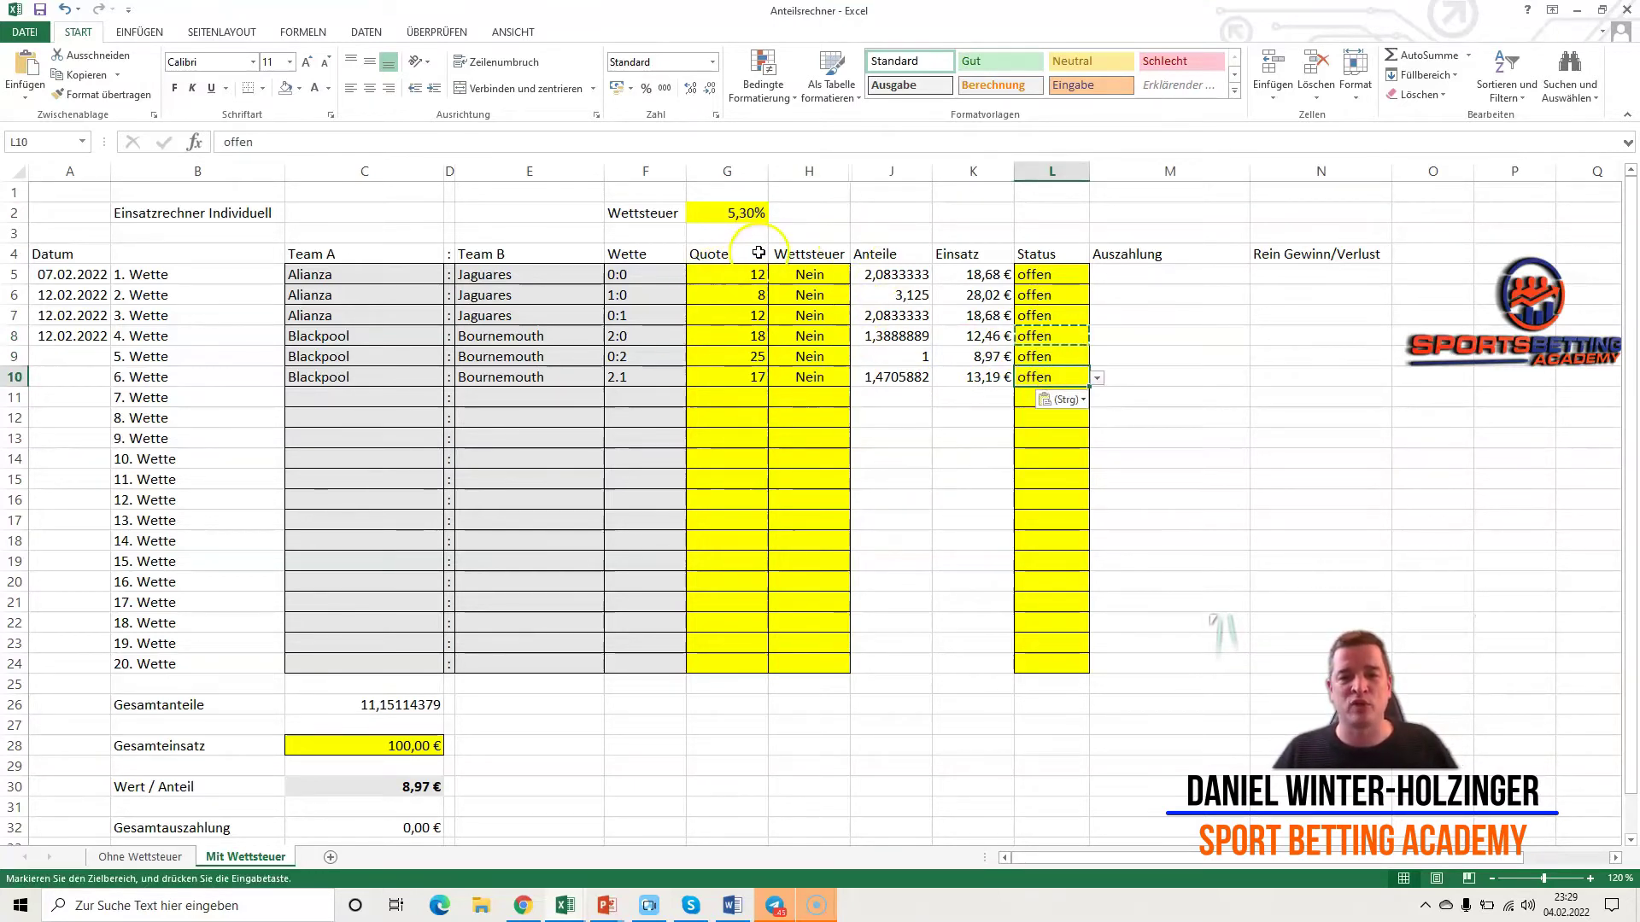
- Highlight the three Alianza pairings, their score predictions, and the three Blackpool score predictions to review the bets per match
click(342, 272)
drag(341, 272, 530, 313)
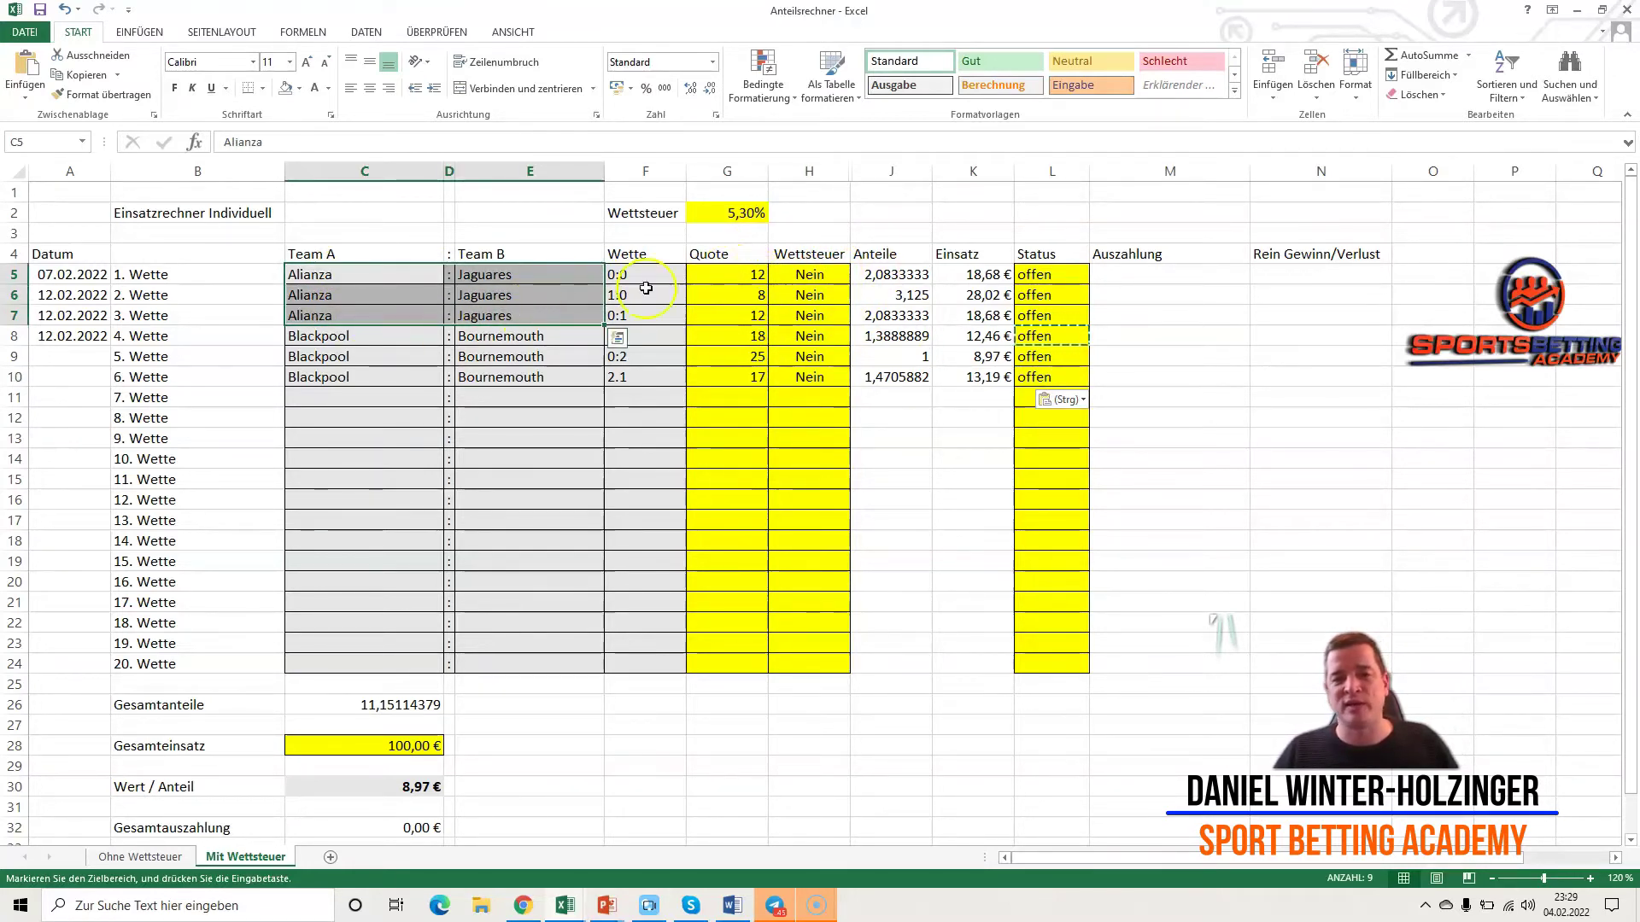
drag(619, 272, 632, 310)
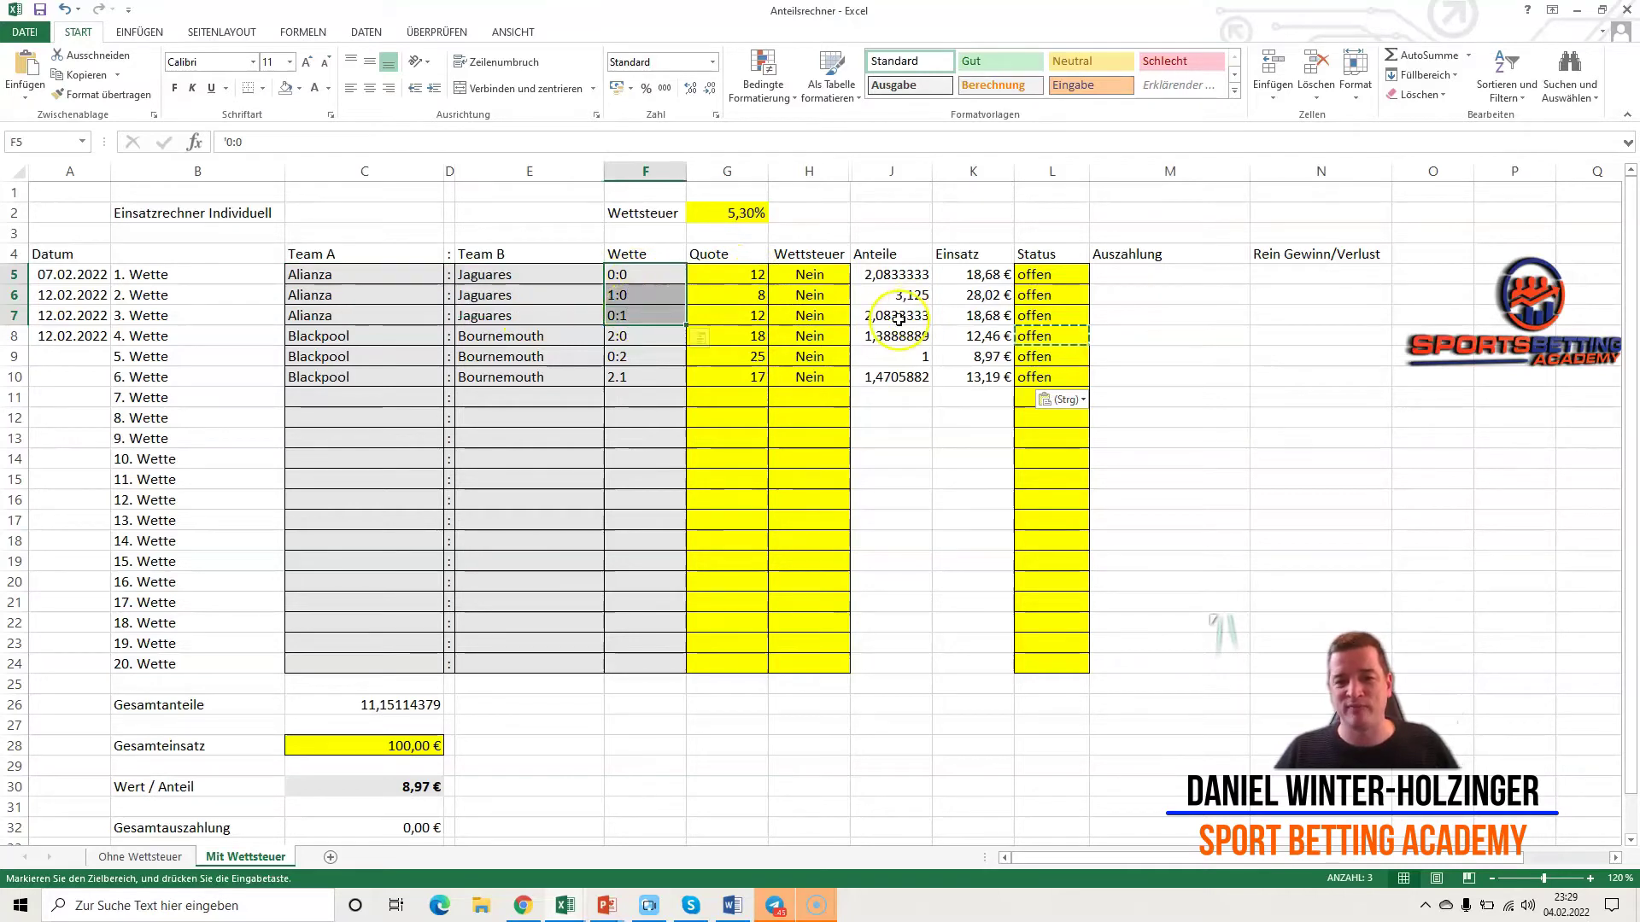
click(626, 338)
key(ctrl+v)
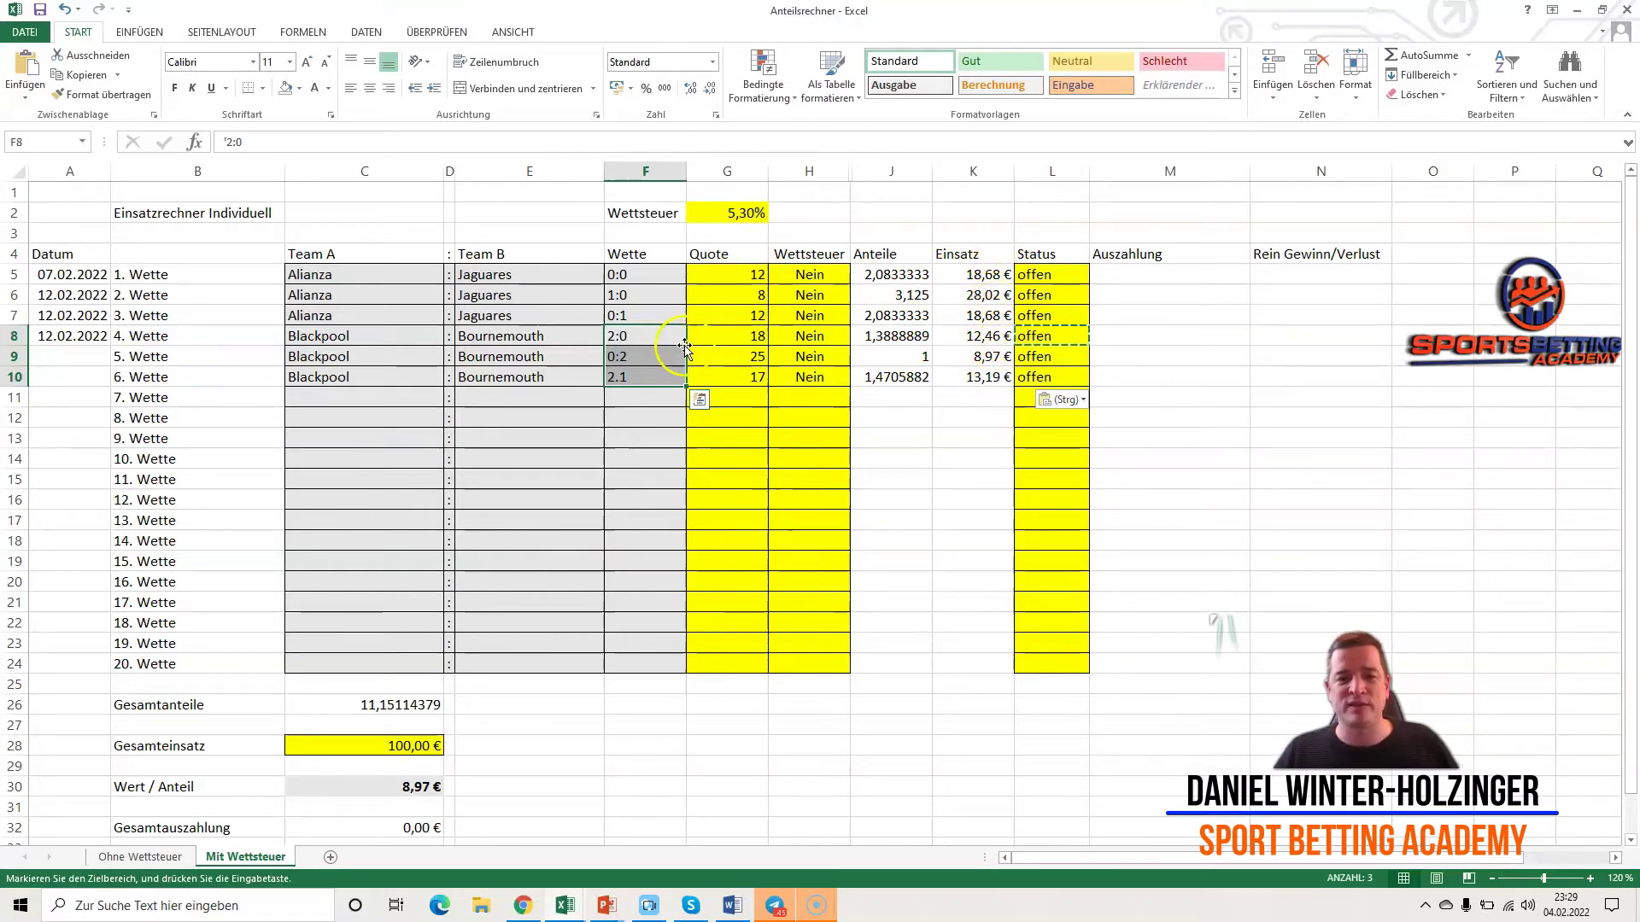
- Set the Status of bets 1 and 3 to verloren and of bet 2 to gewonnen
click(1075, 277)
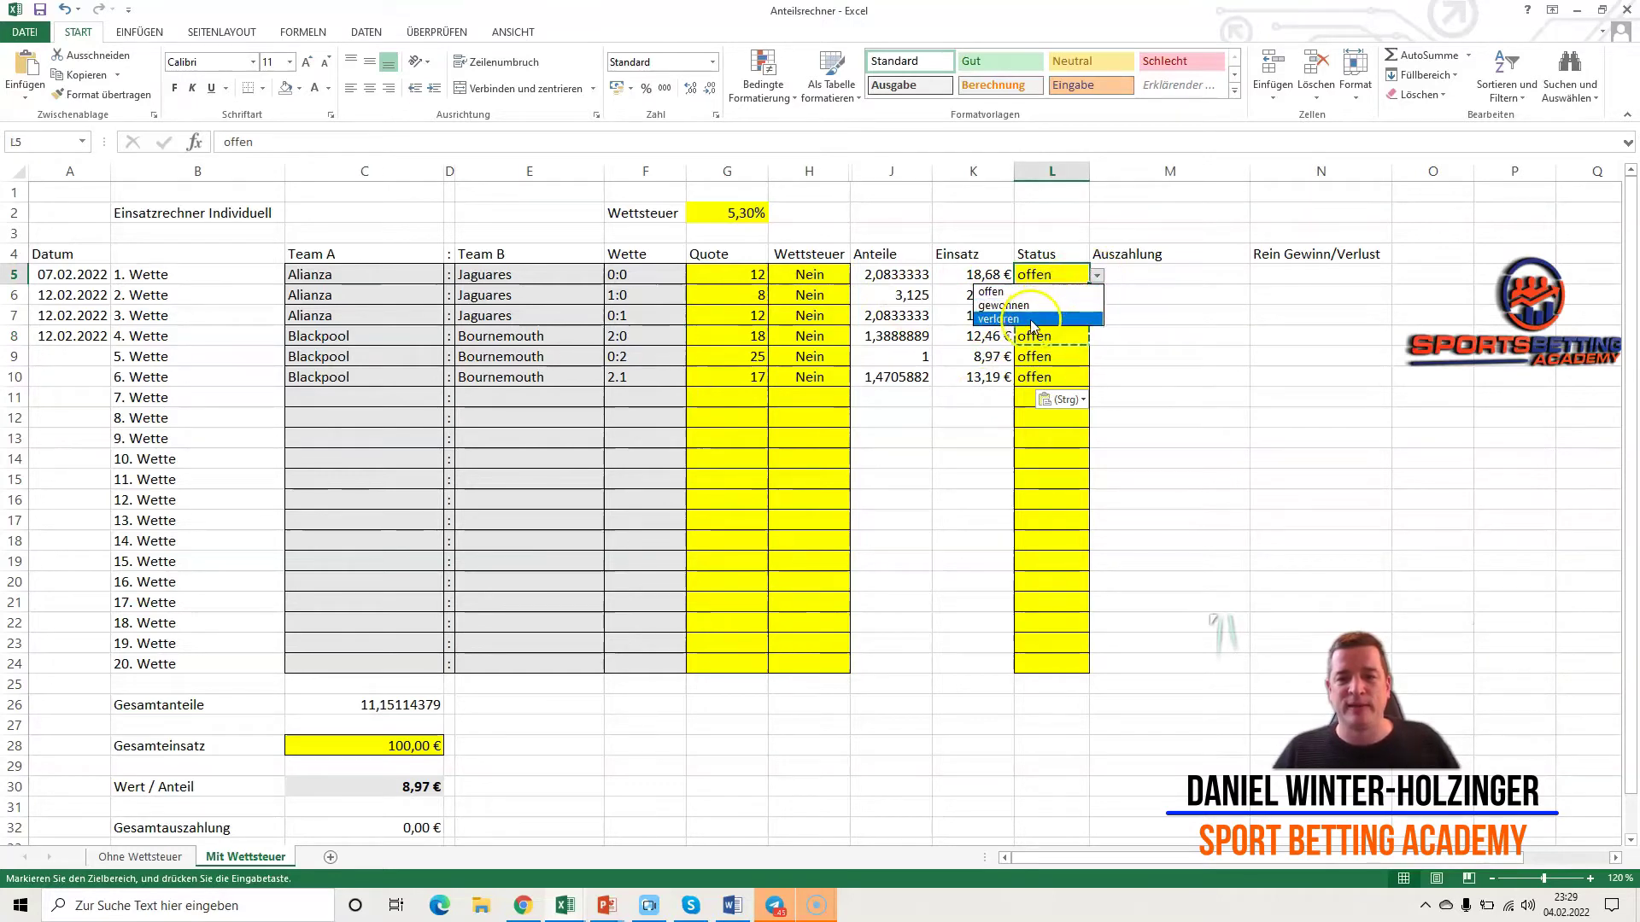
click(1033, 319)
click(1078, 297)
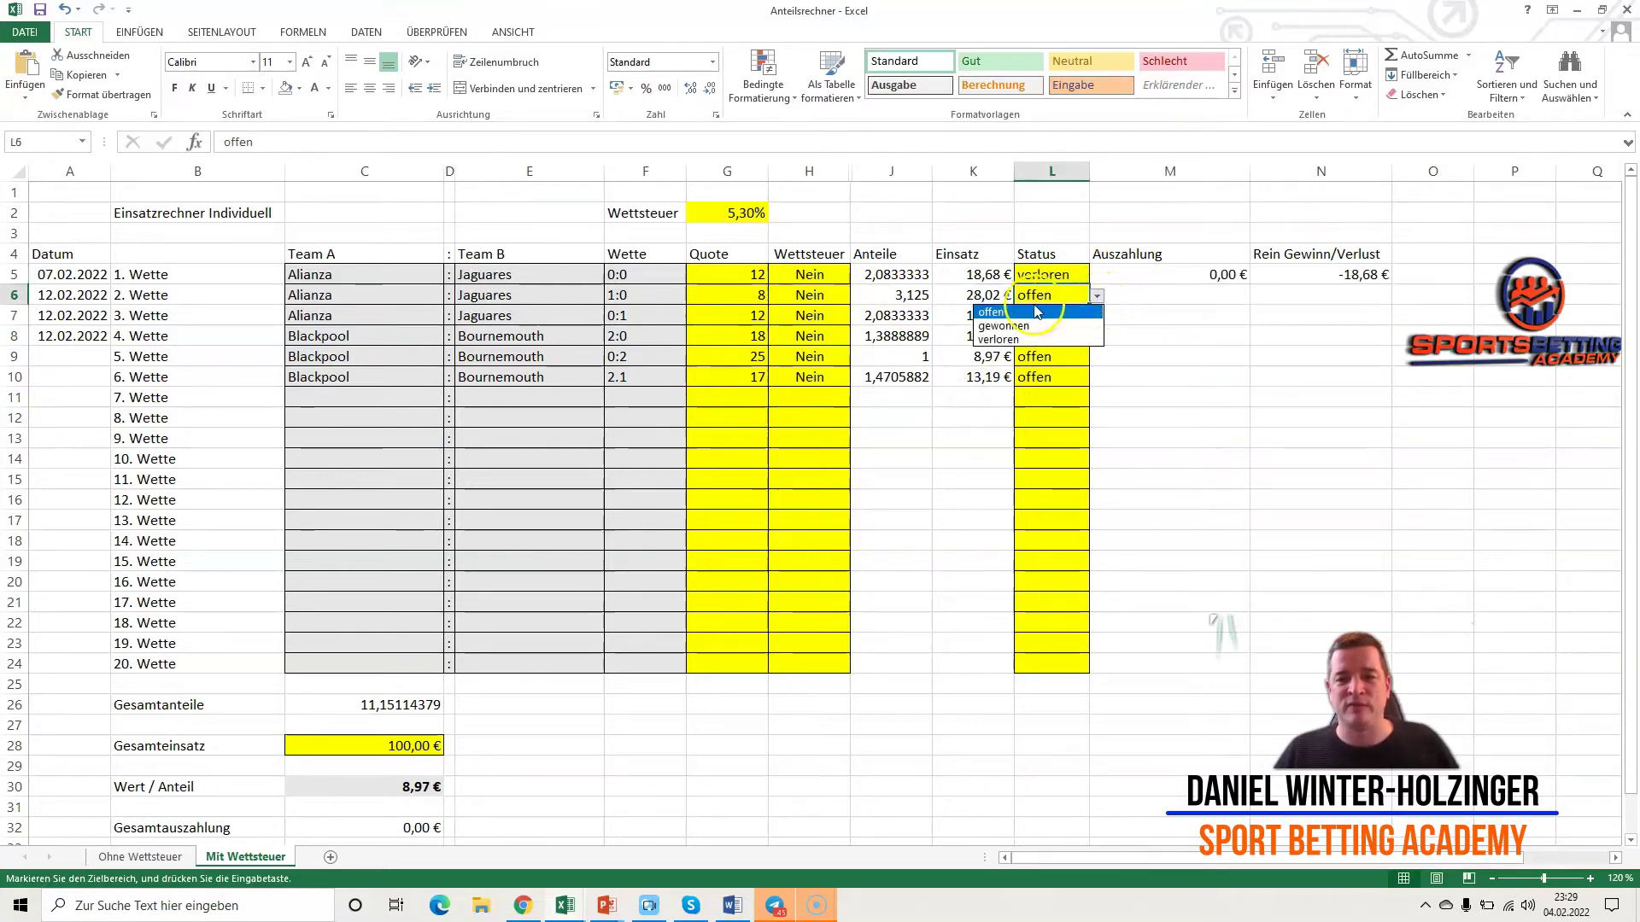
click(1021, 327)
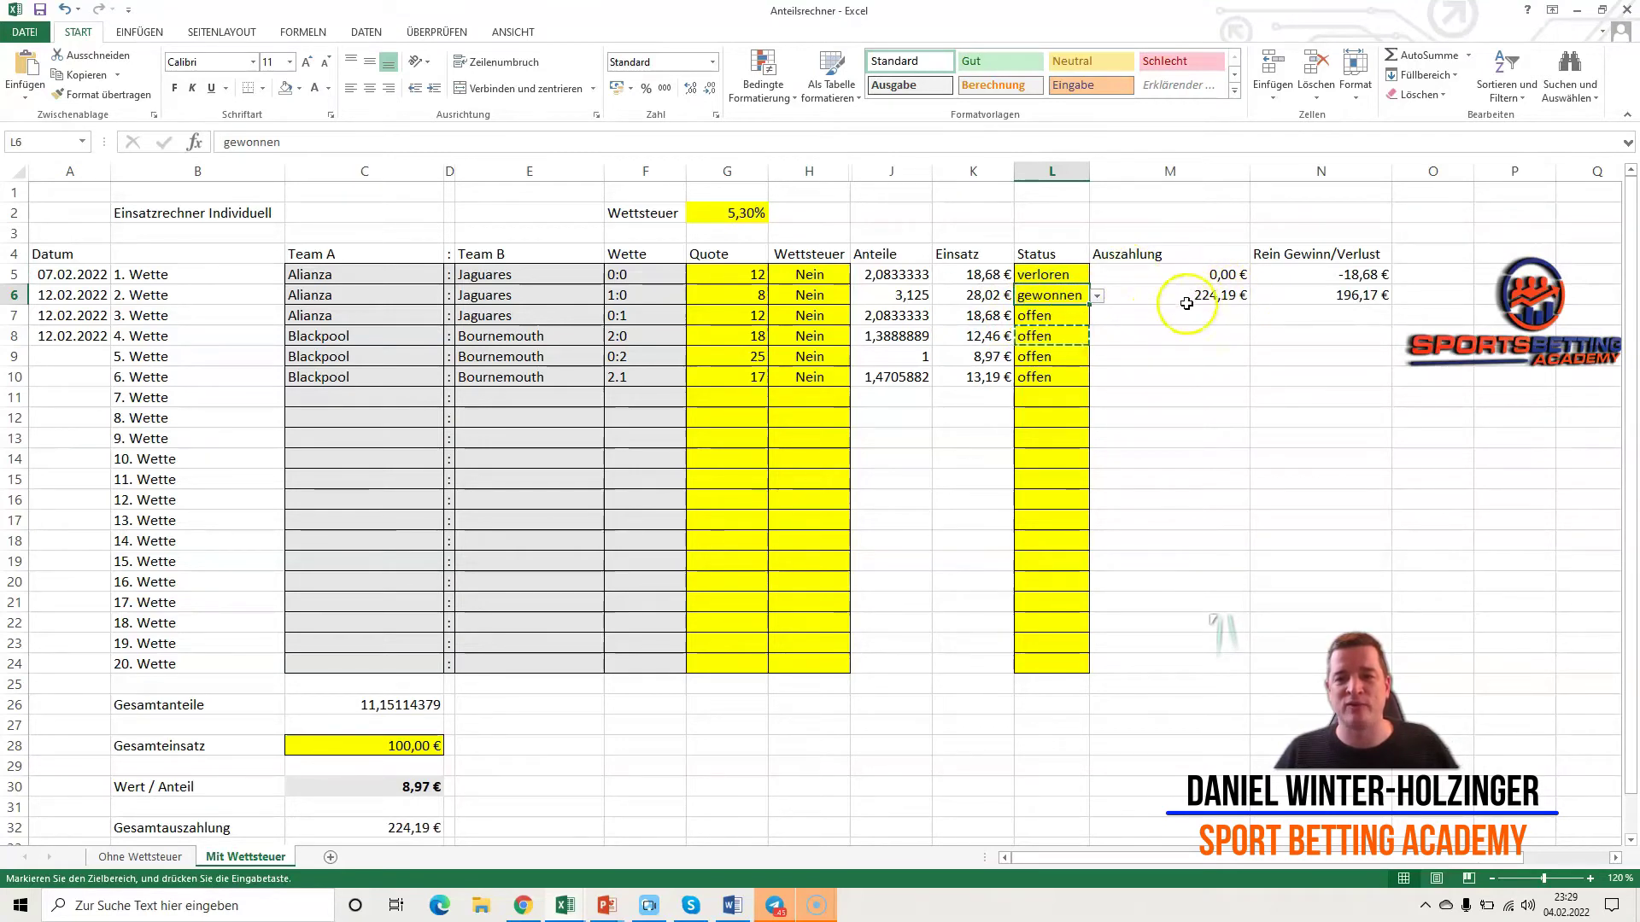
click(1061, 312)
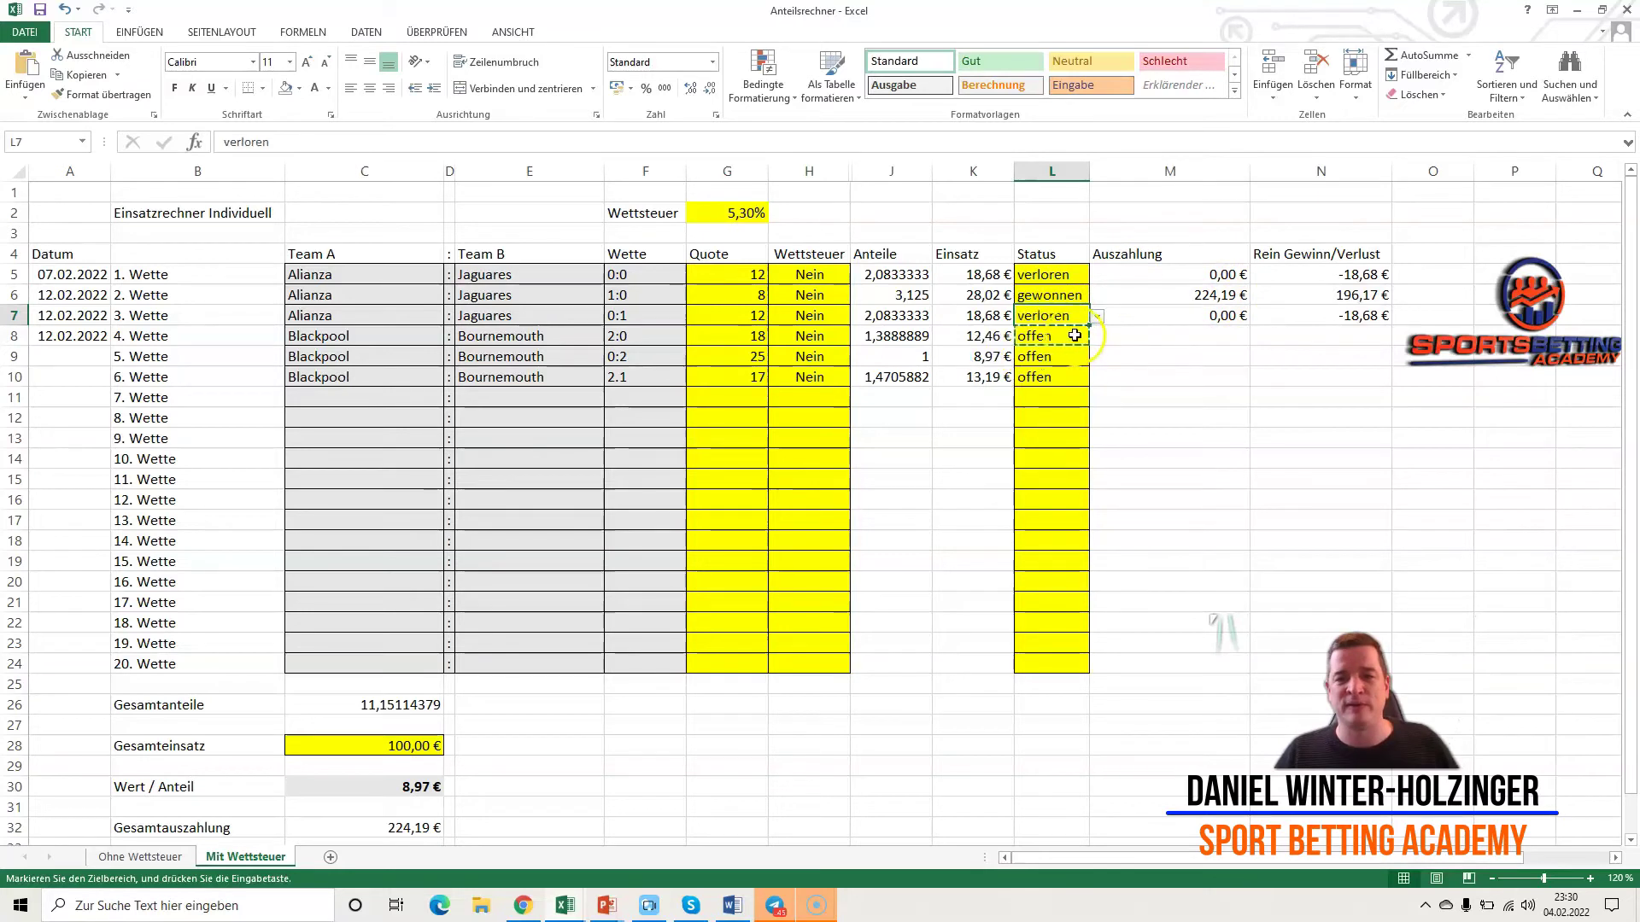
- Set the Status of bet 4 to gewonnen and of bets 5 and 6 to verloren, and check the overall totals
click(1074, 335)
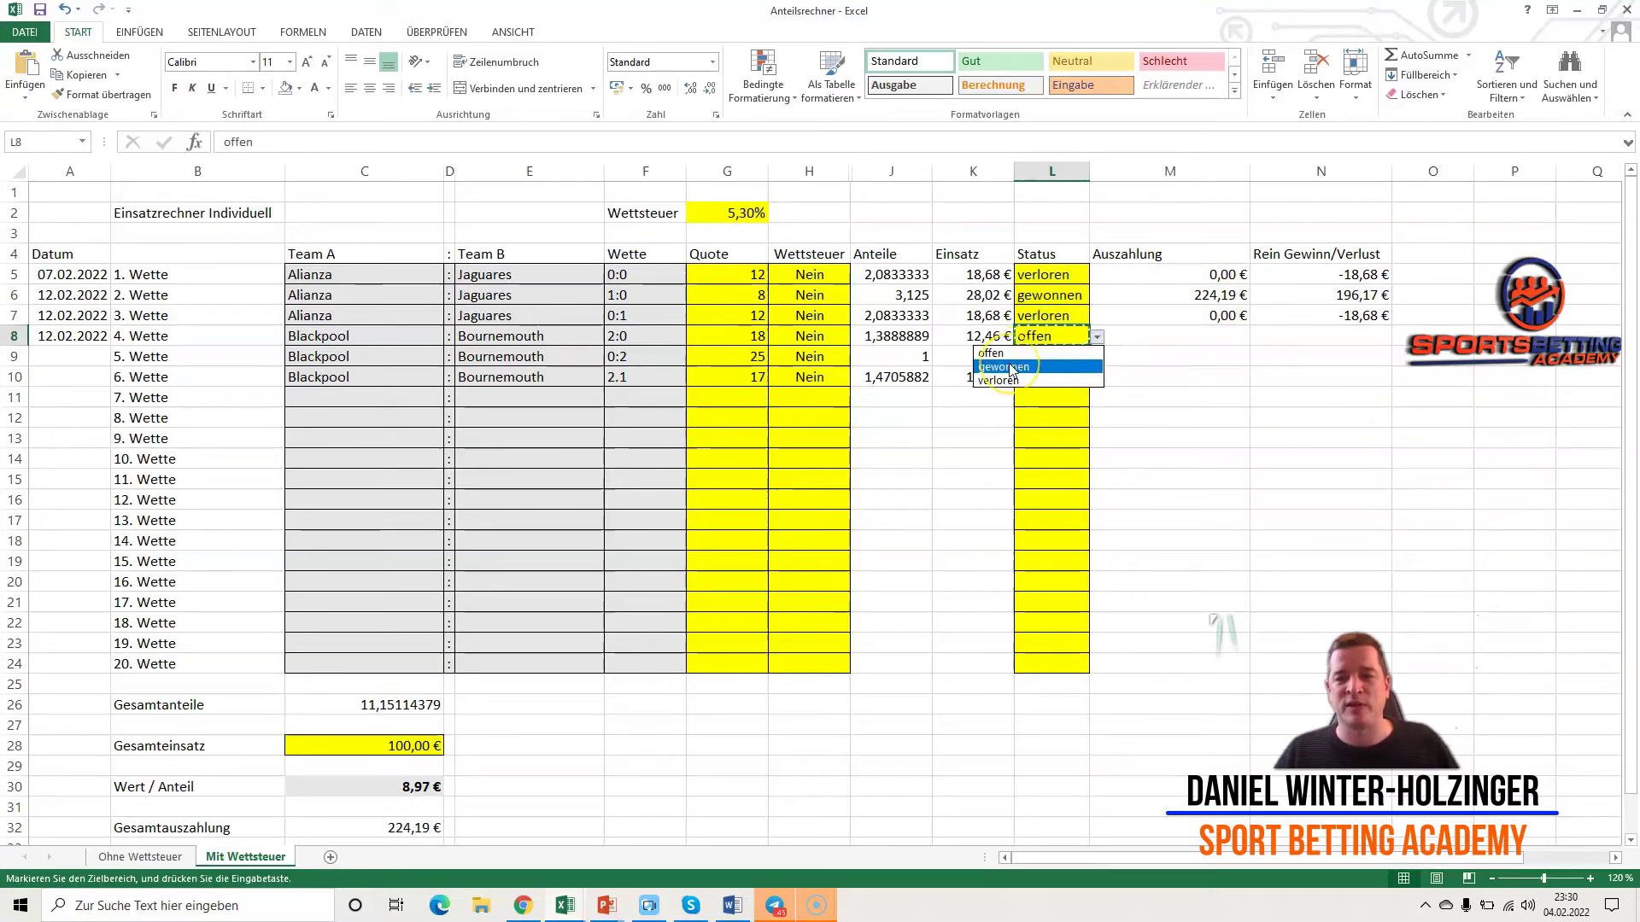
click(1011, 368)
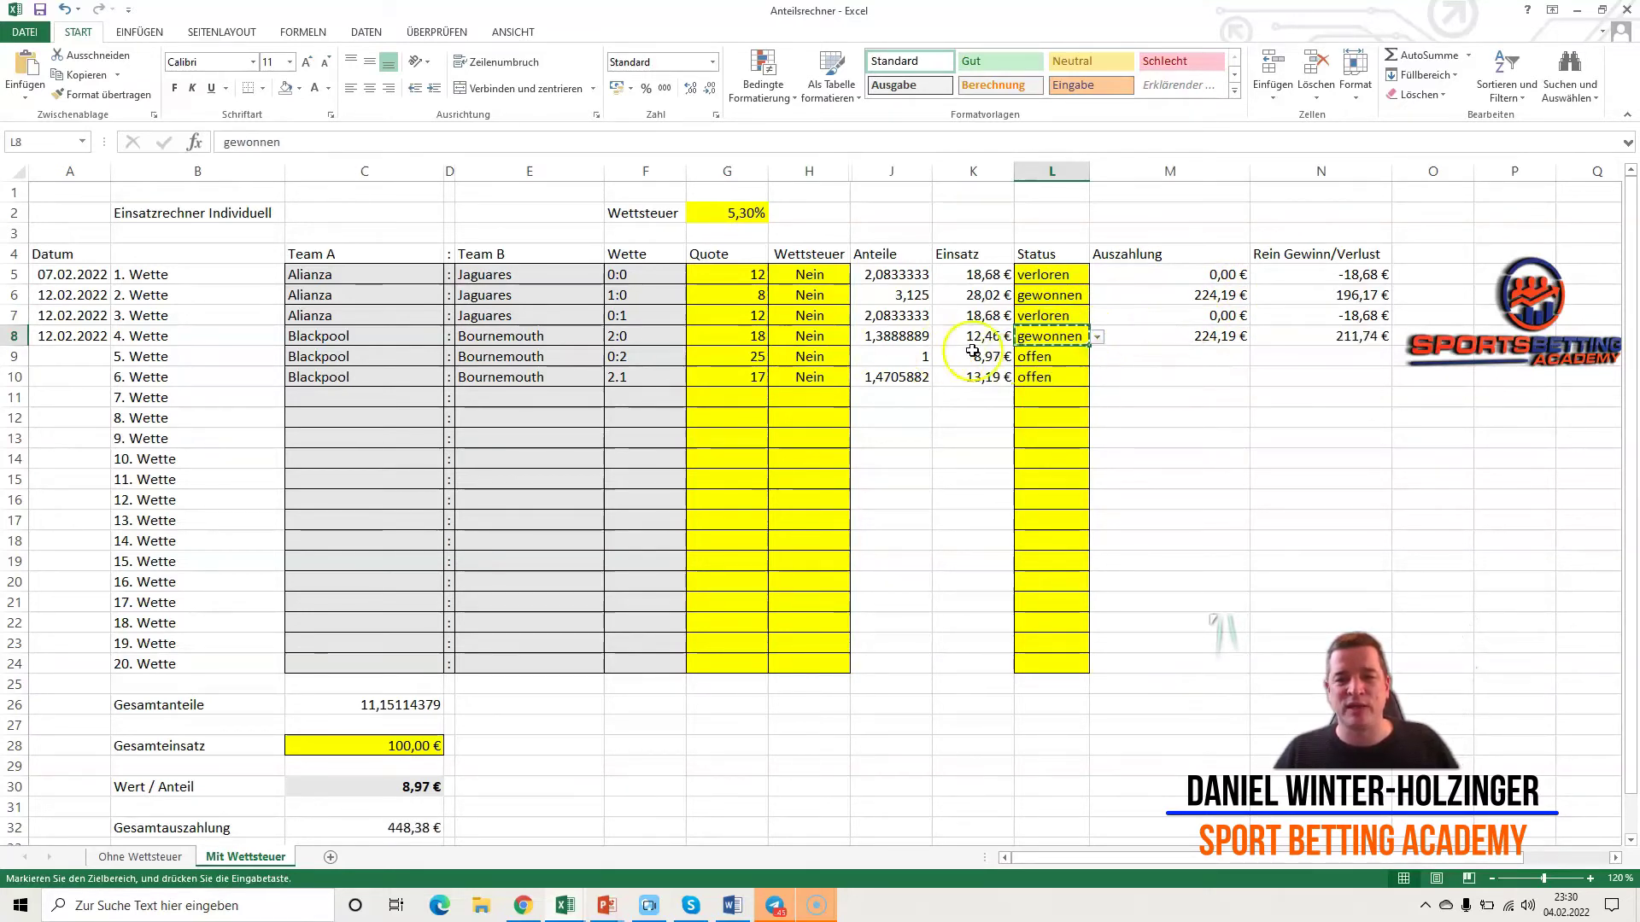
click(1037, 358)
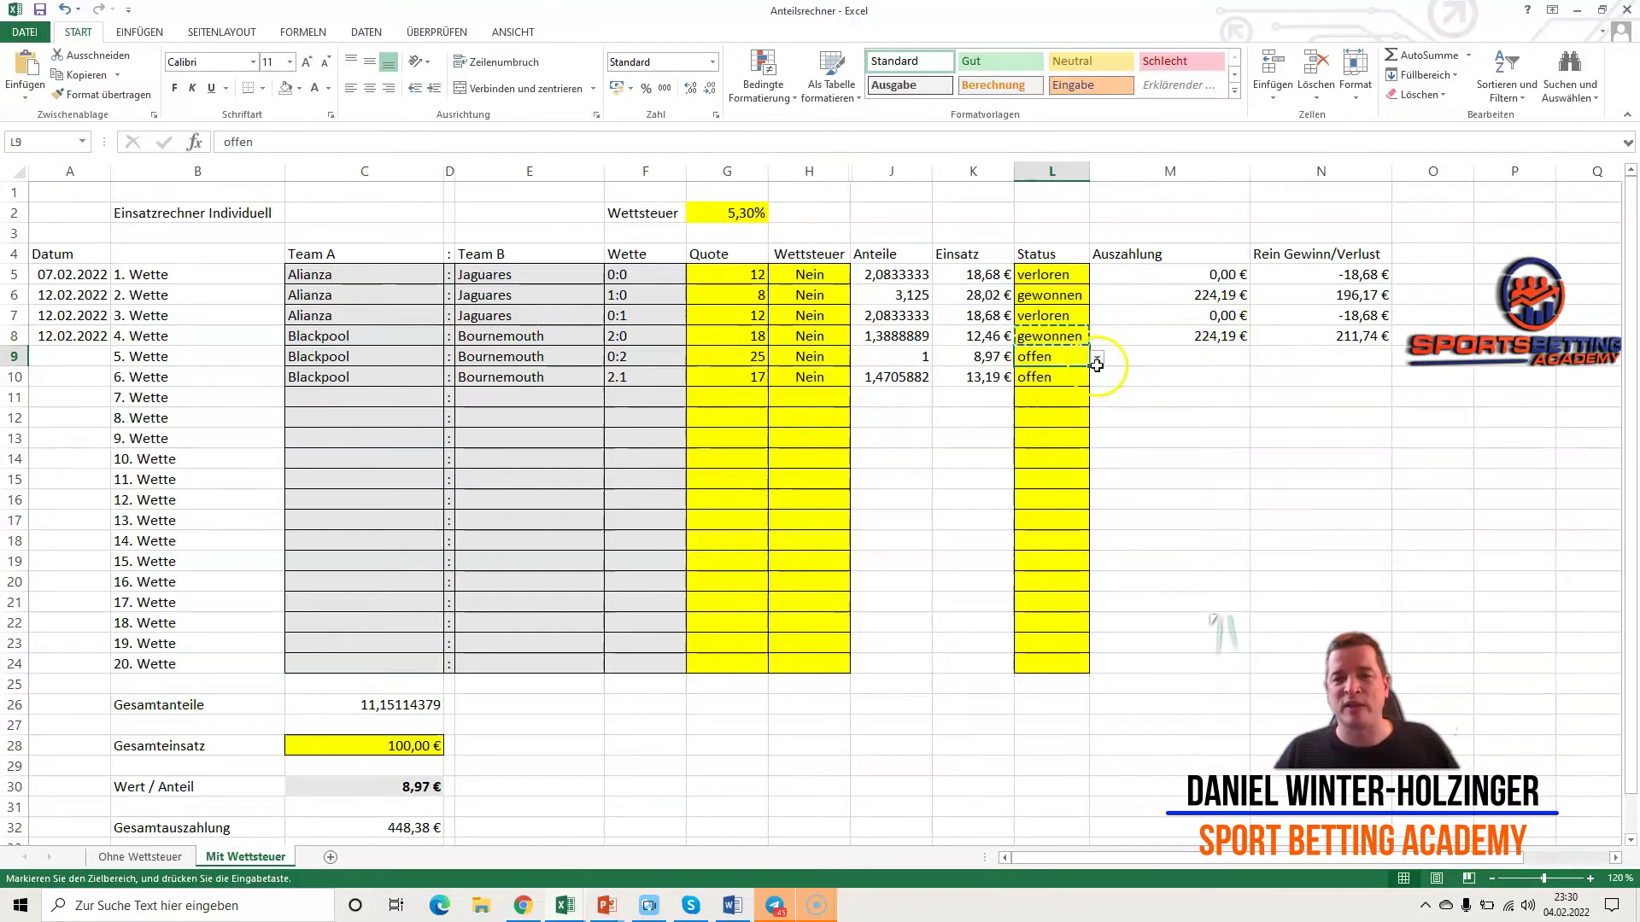
click(1016, 401)
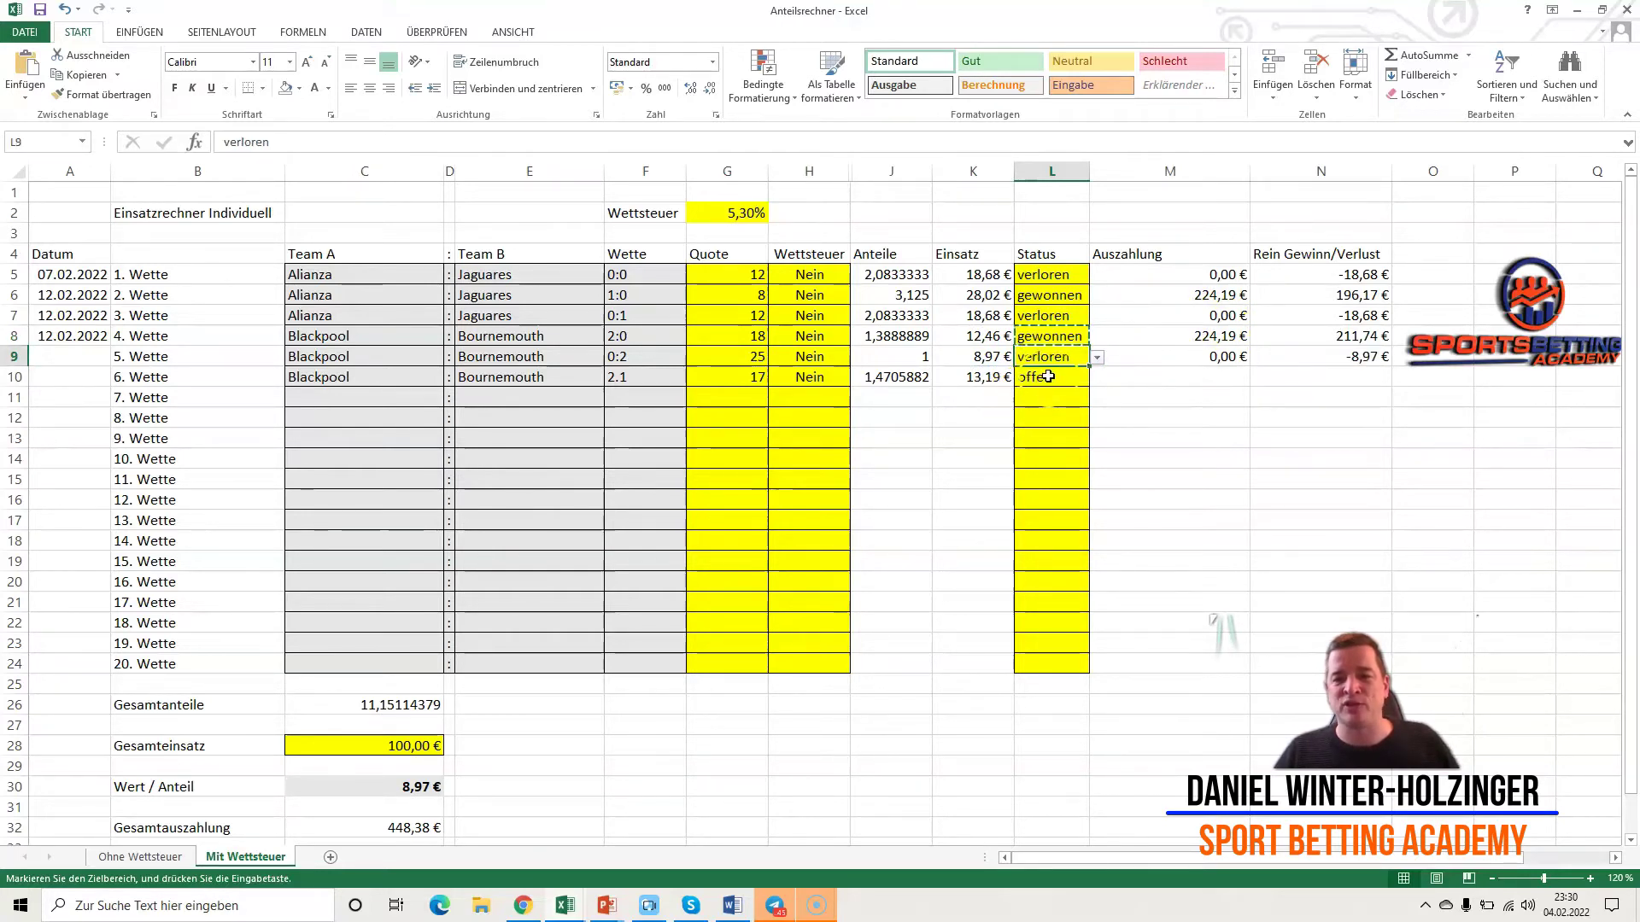
click(1059, 377)
click(1096, 378)
click(1015, 421)
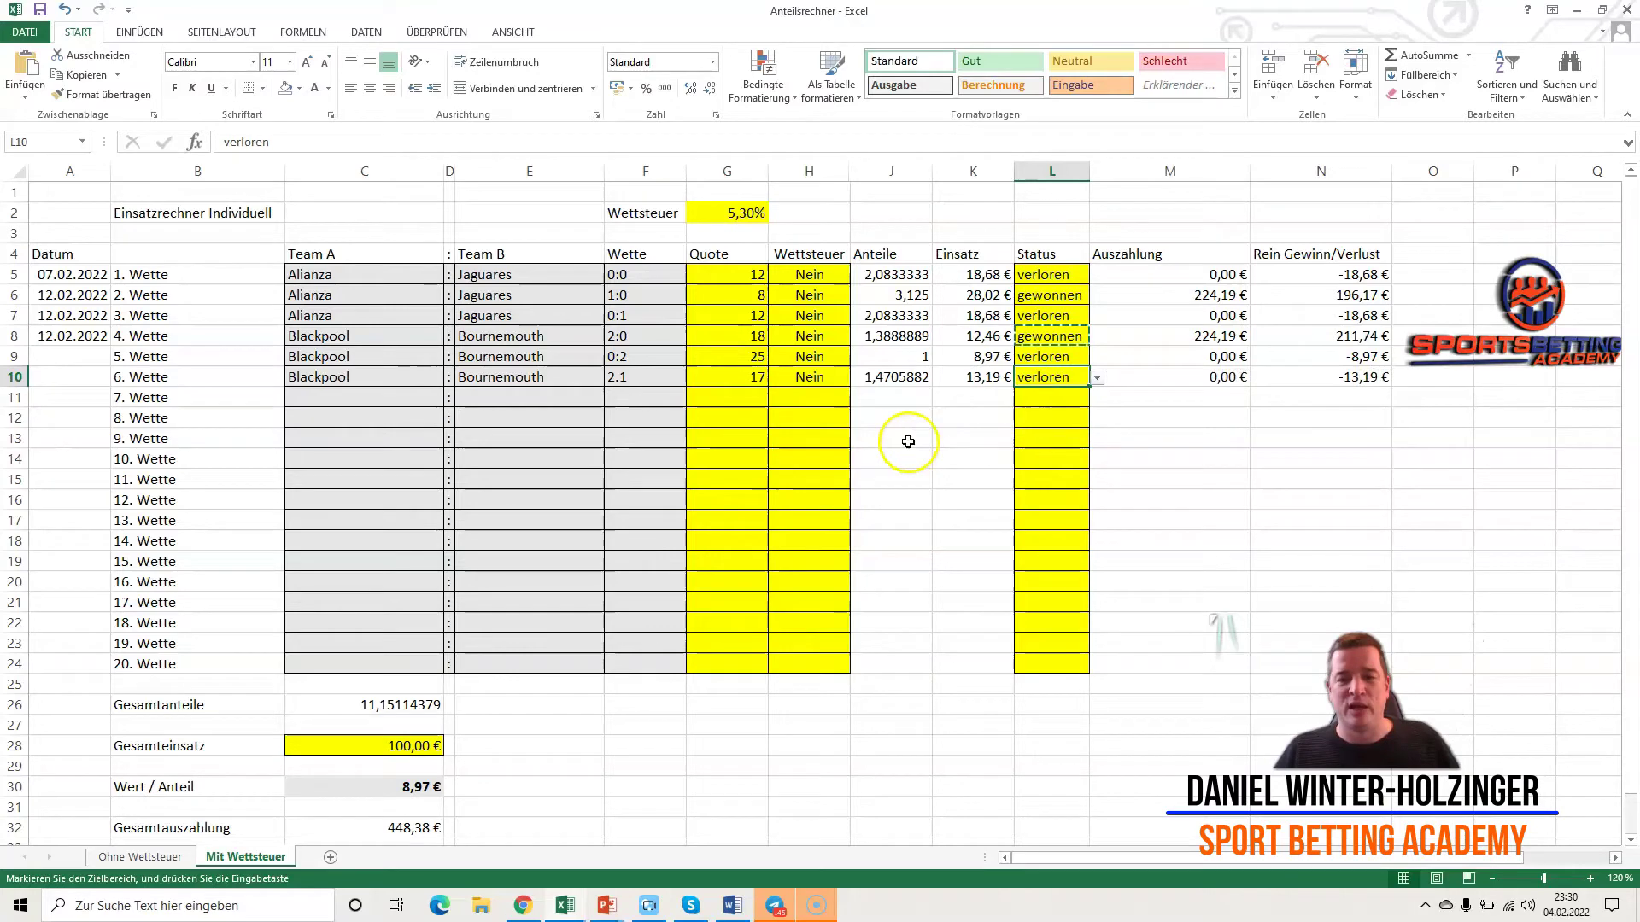
scroll(443, 478, down, 1)
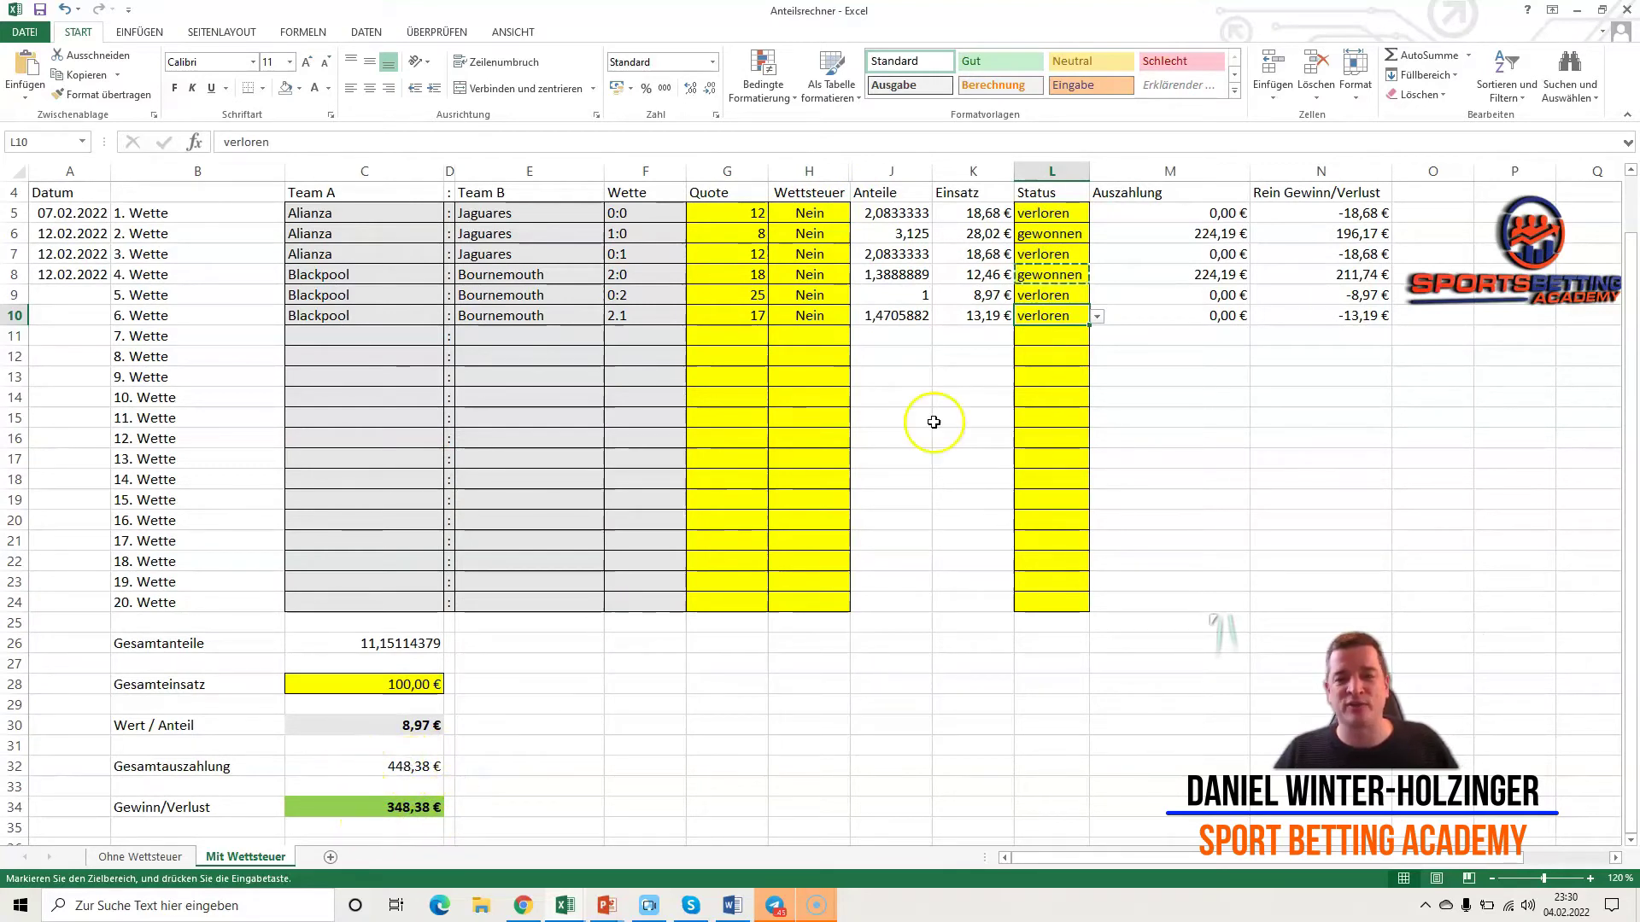
- Change the Status of bets 4 and 2 to verloren
click(1058, 275)
click(1097, 275)
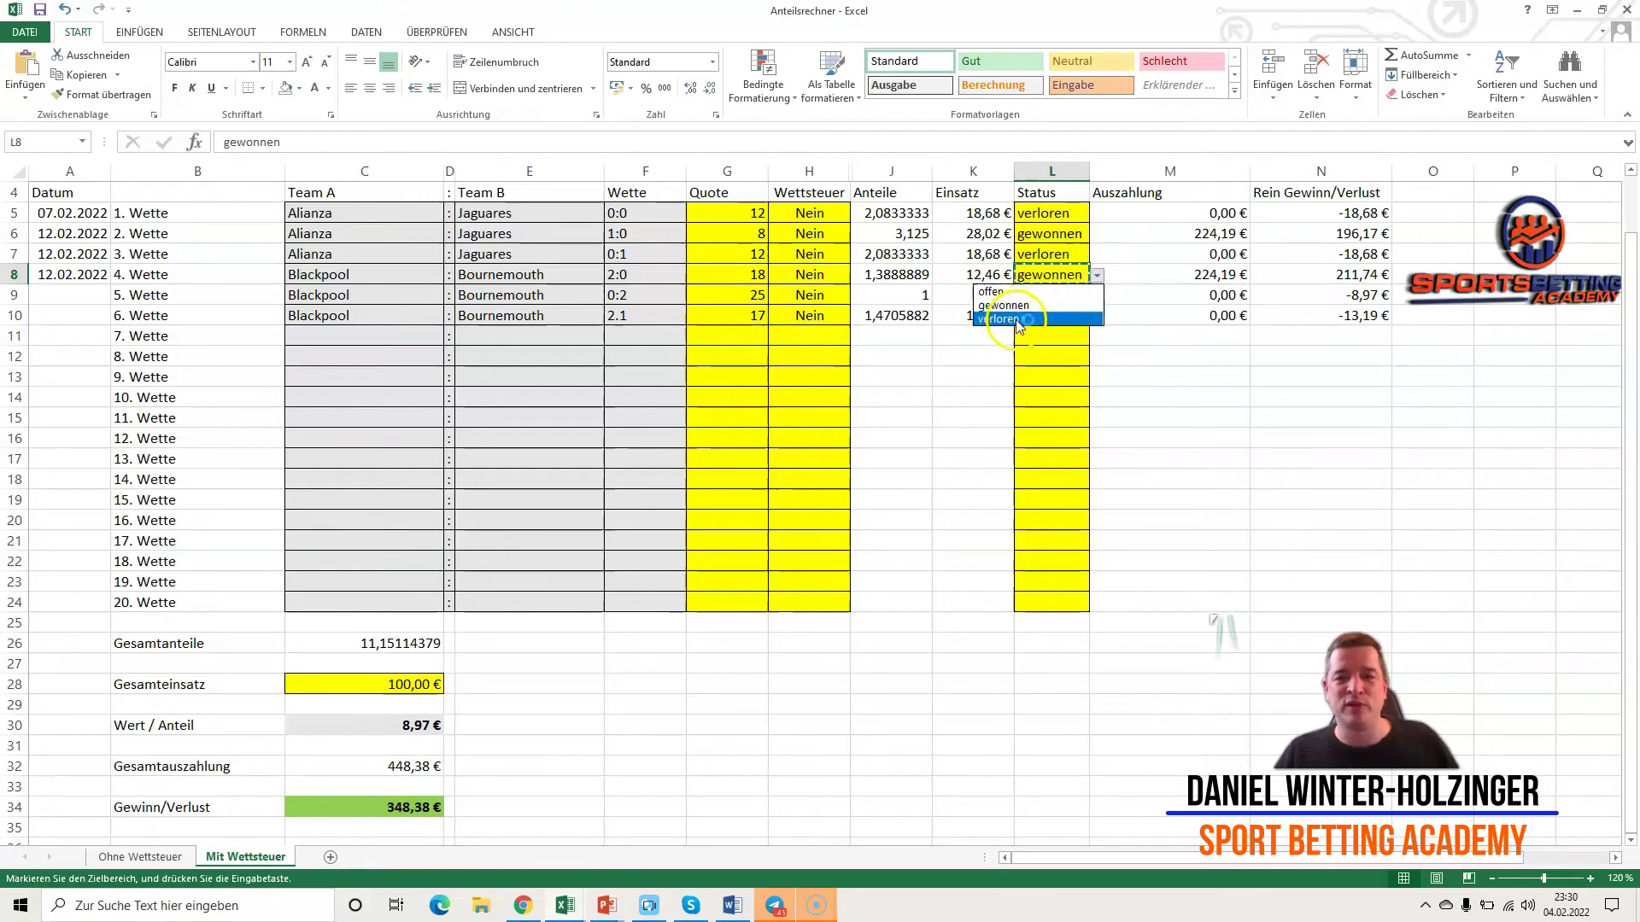
click(999, 301)
click(1058, 233)
click(1098, 234)
click(999, 260)
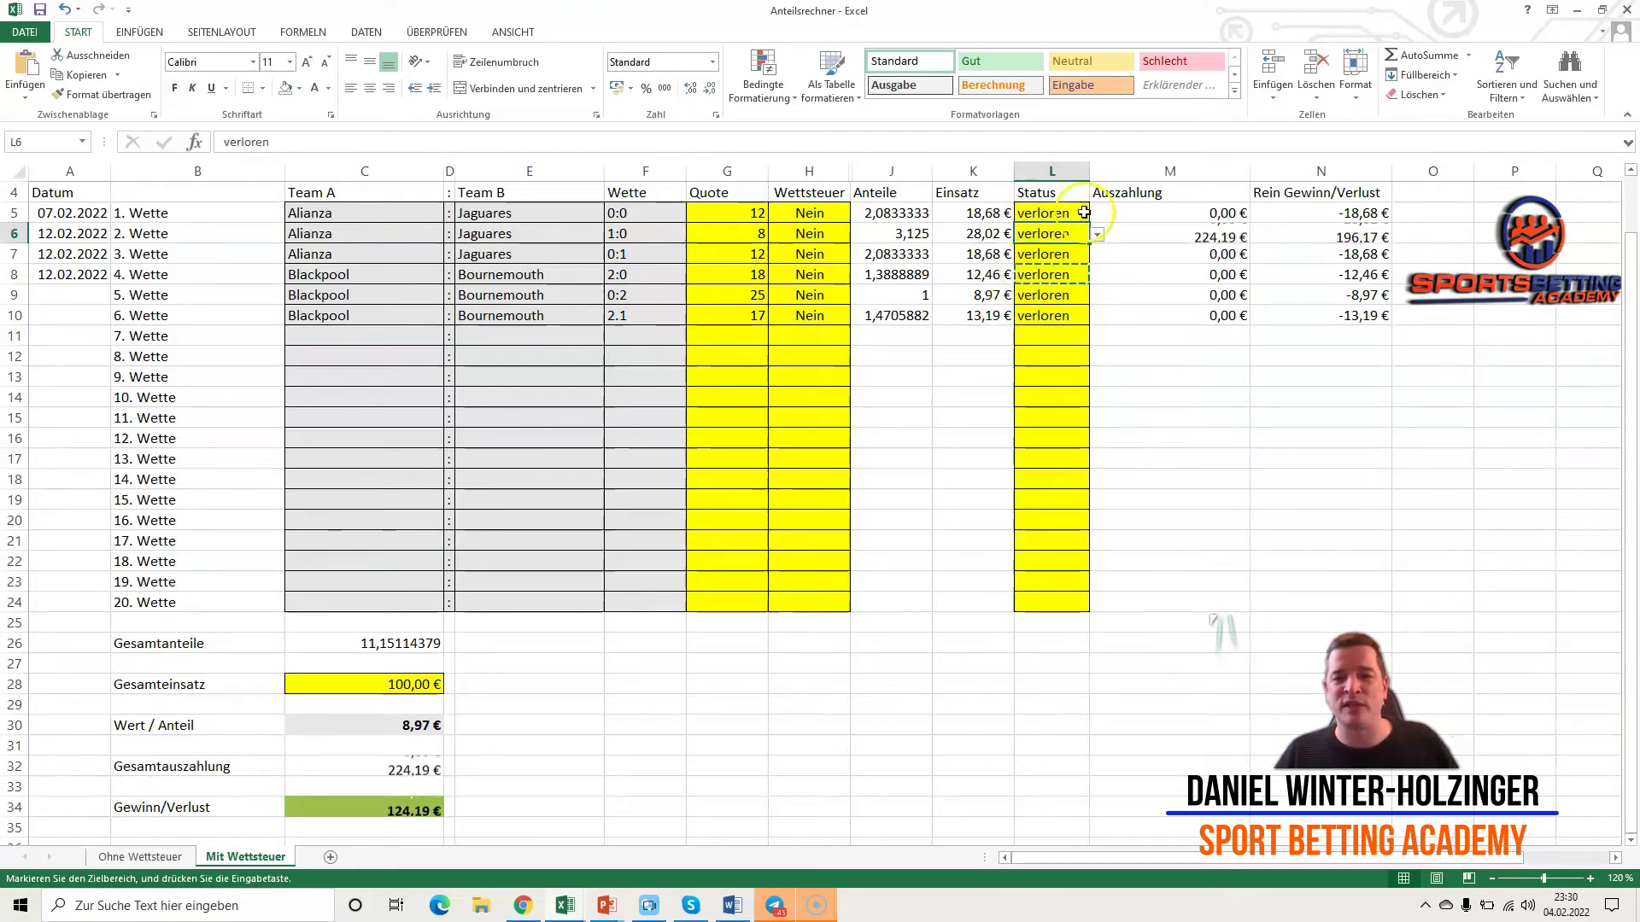
- Change the Status of bets 3 and 6 to gewonnen
click(1058, 249)
click(1097, 255)
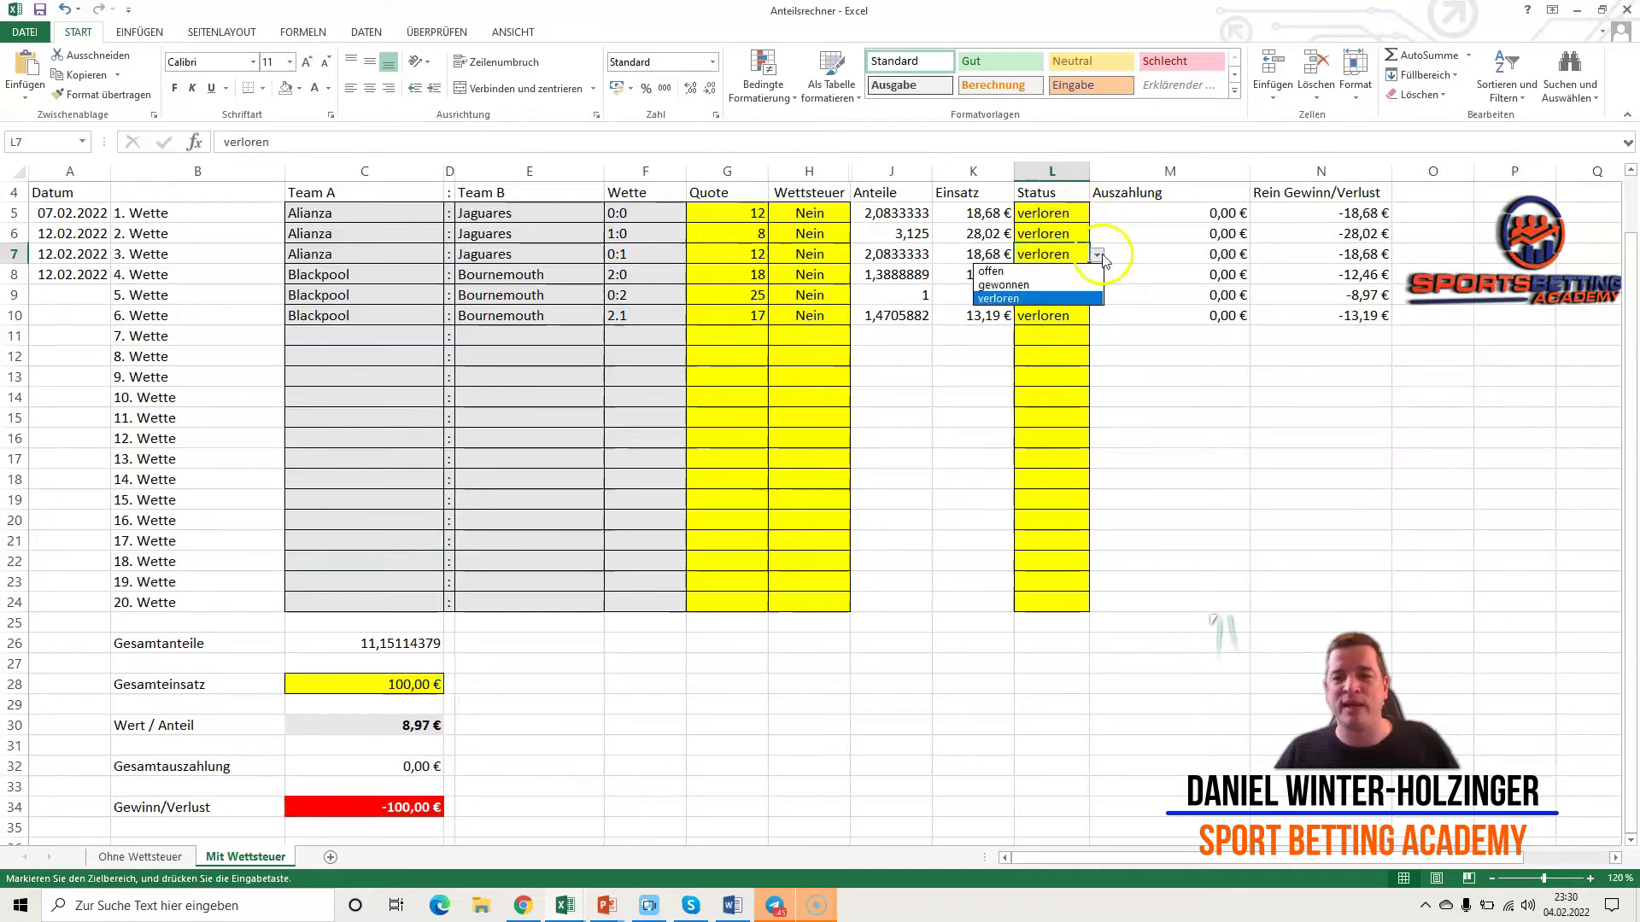
click(1104, 268)
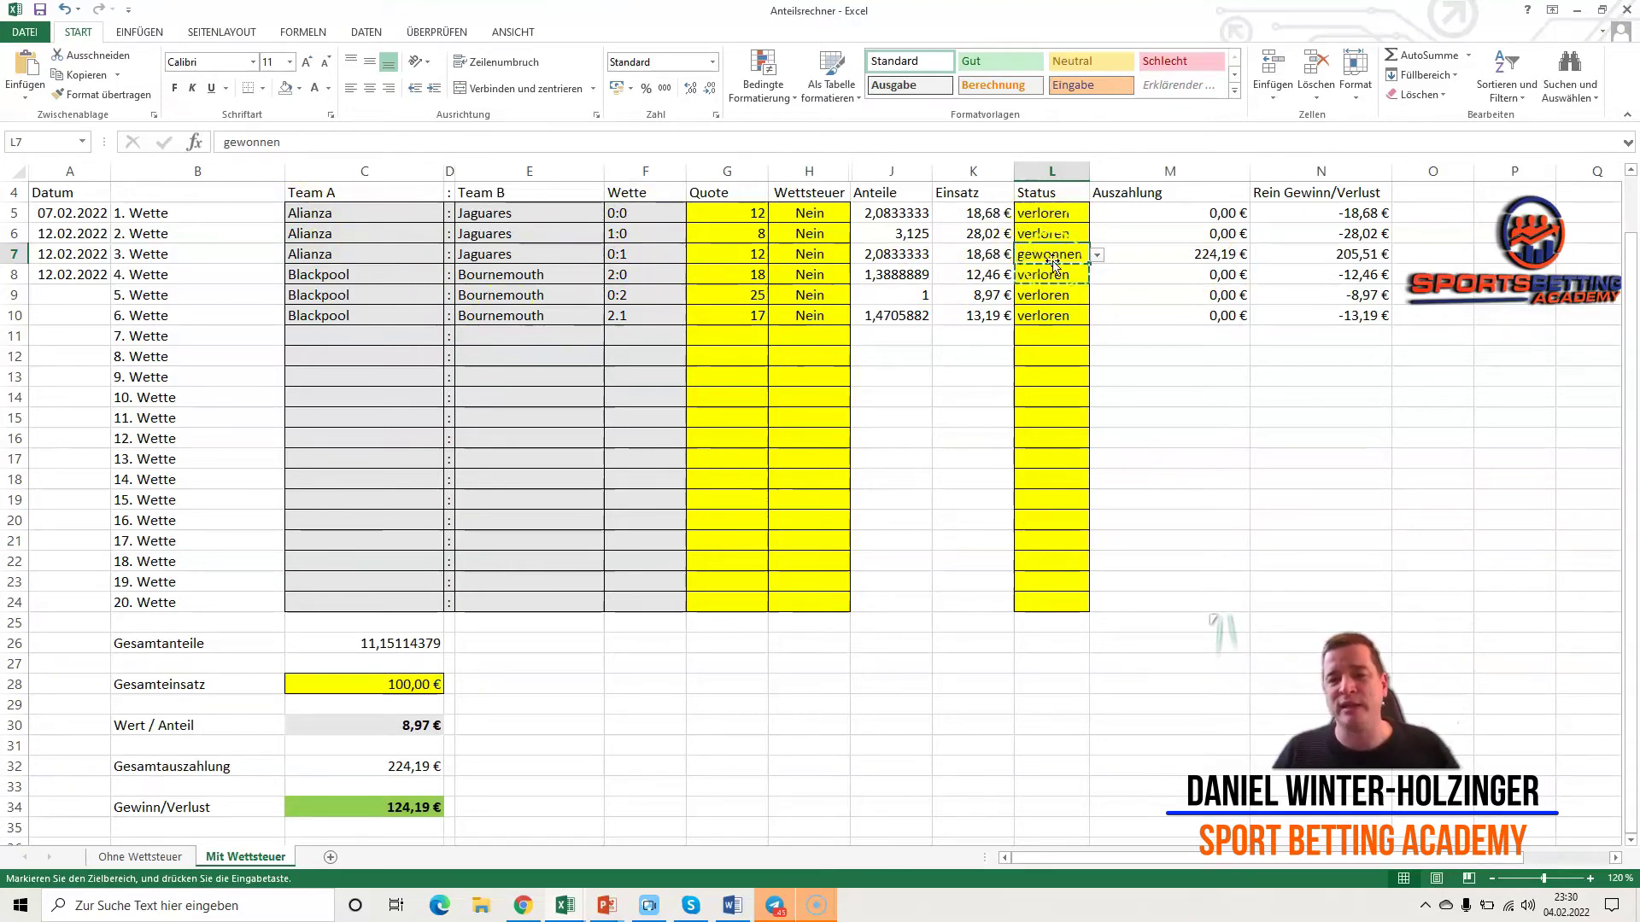
click(1067, 313)
click(1097, 316)
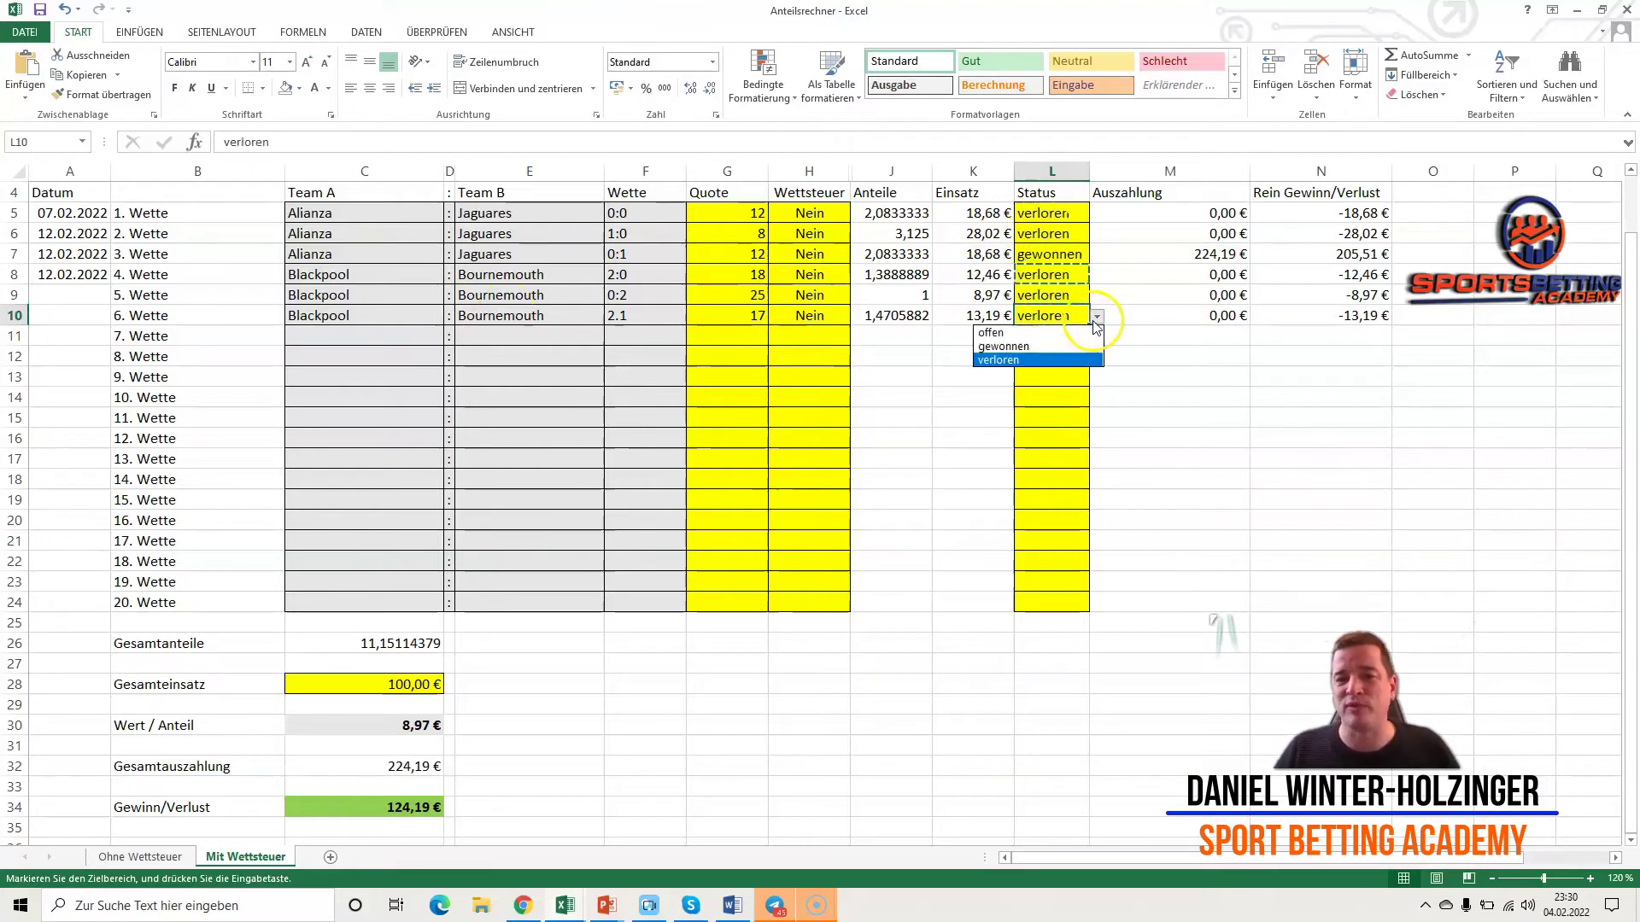
click(1025, 346)
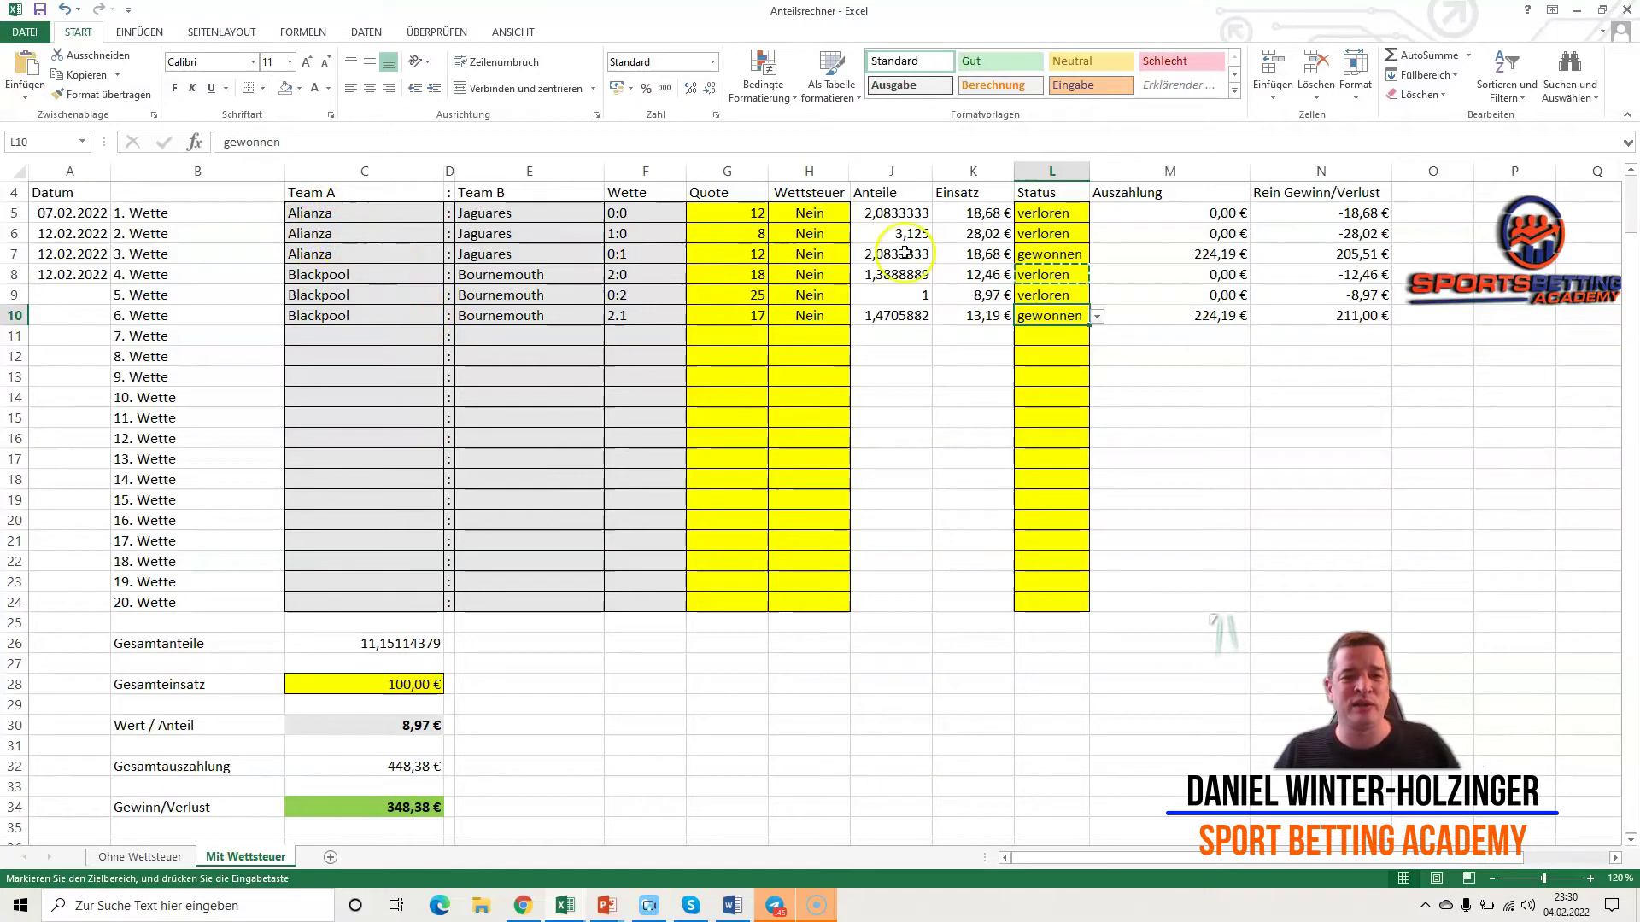
click(305, 231)
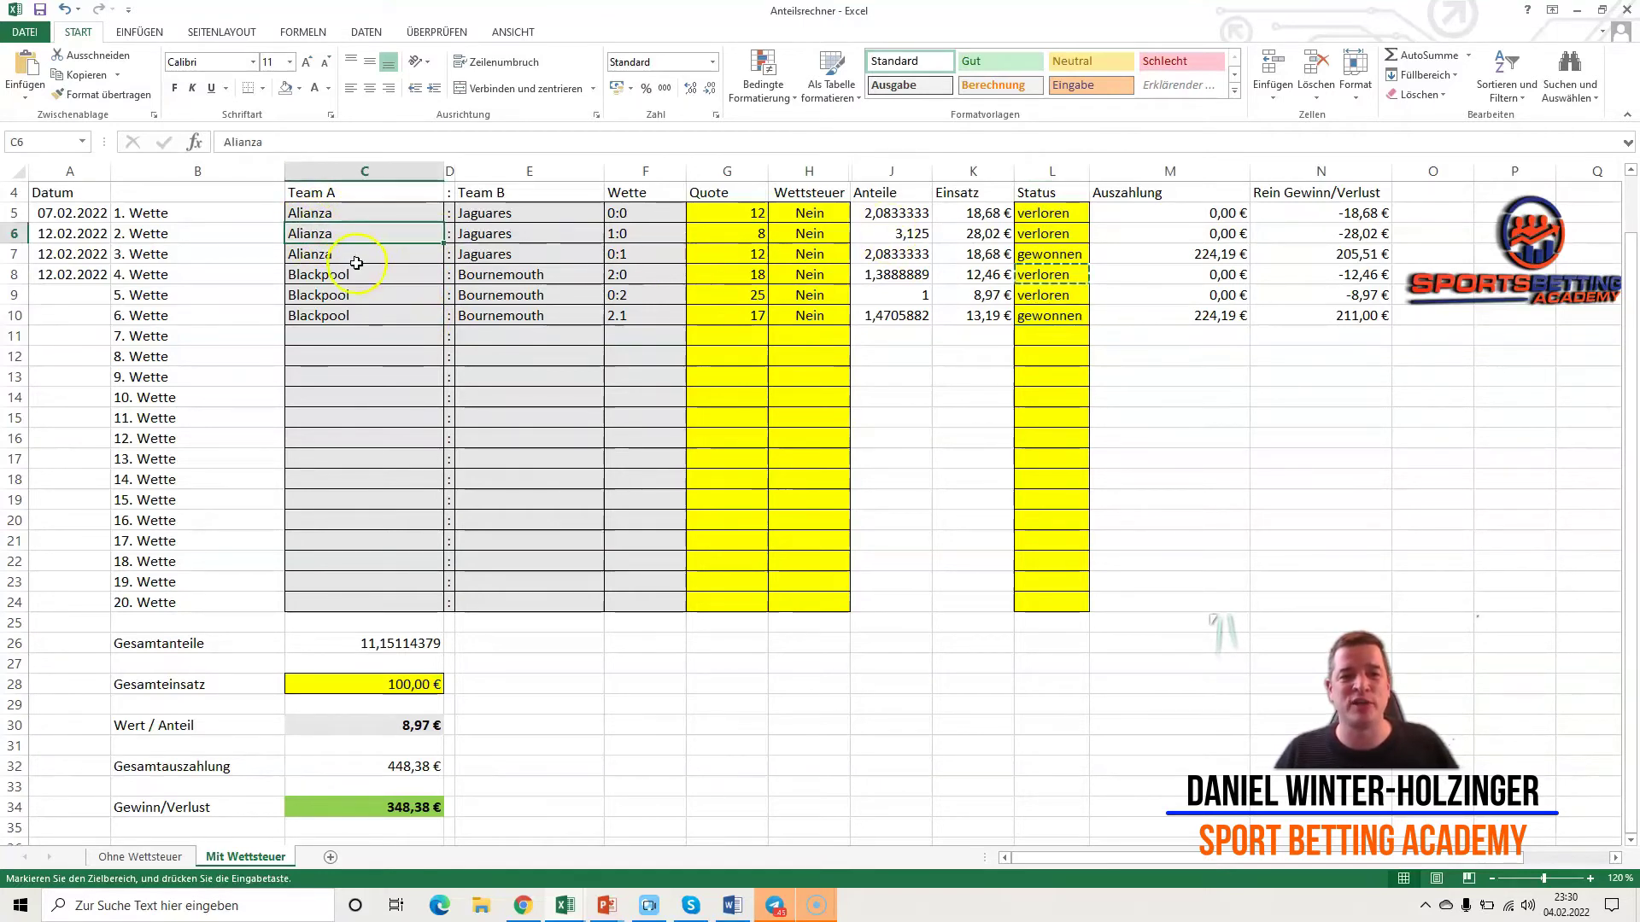
drag(312, 213, 506, 254)
key(ctrl+c)
click(312, 275)
key(ctrl+v)
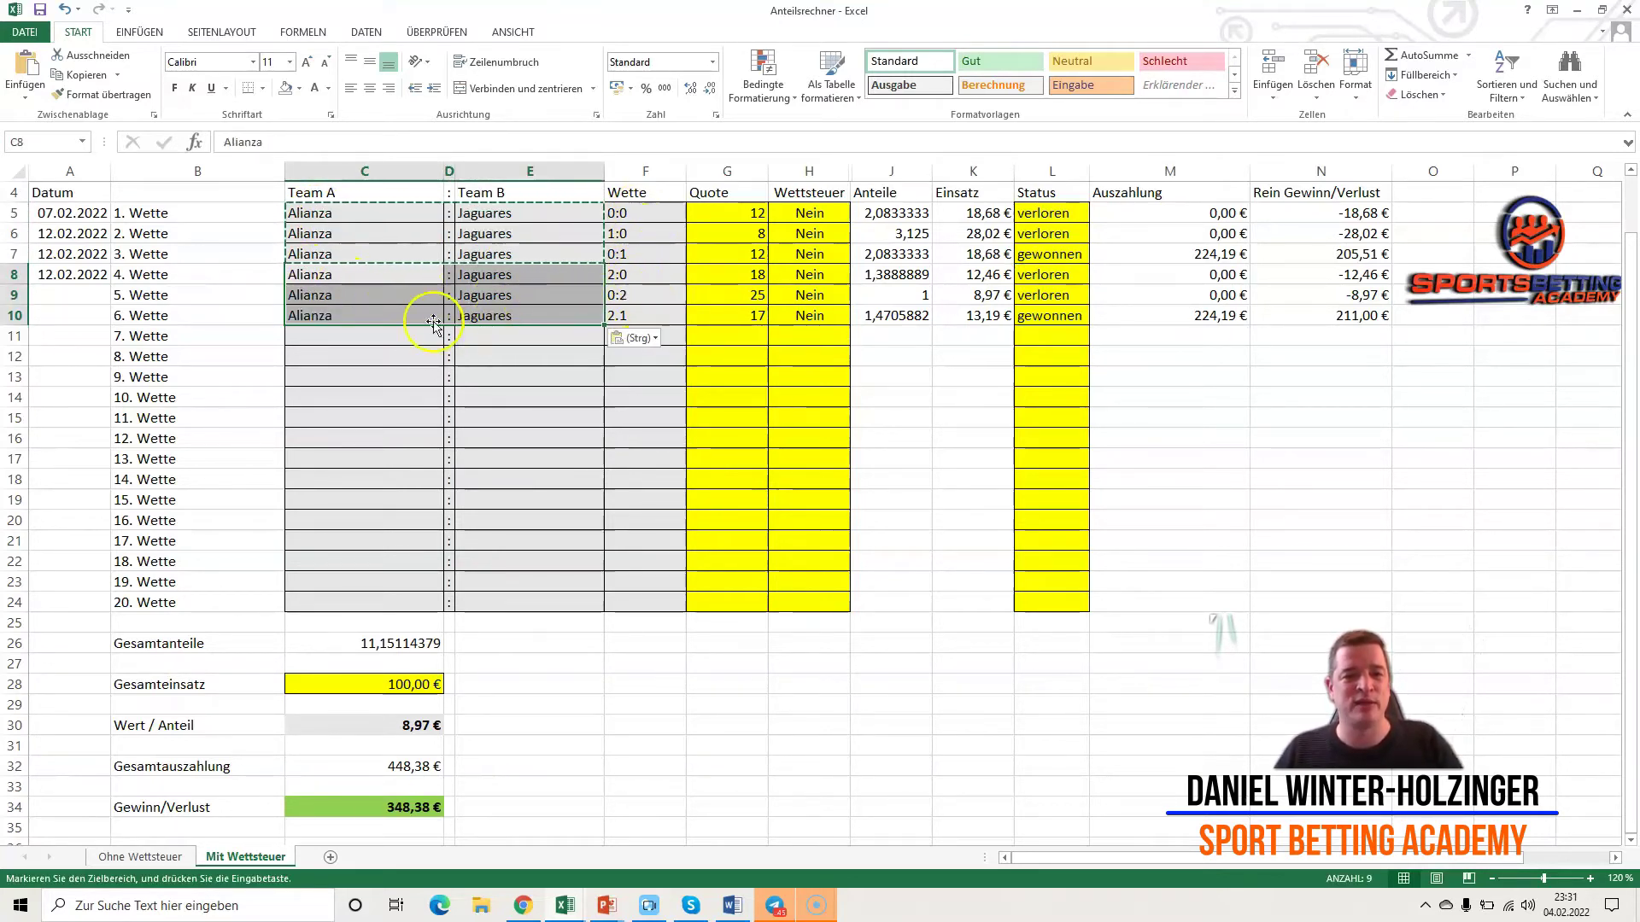
drag(639, 217, 632, 311)
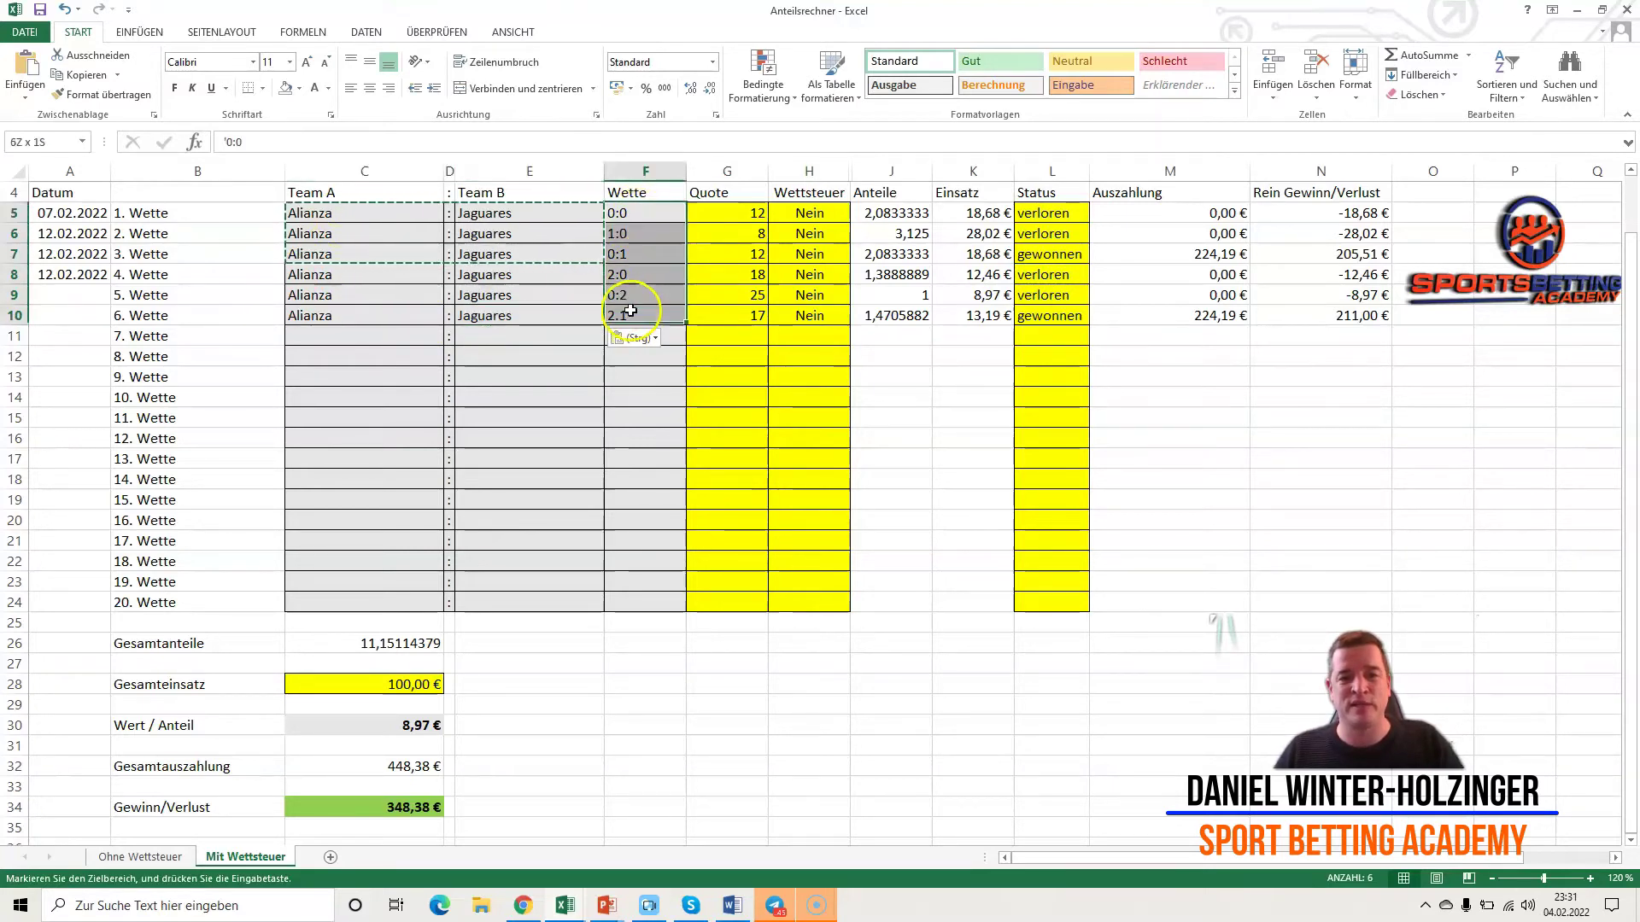
click(327, 337)
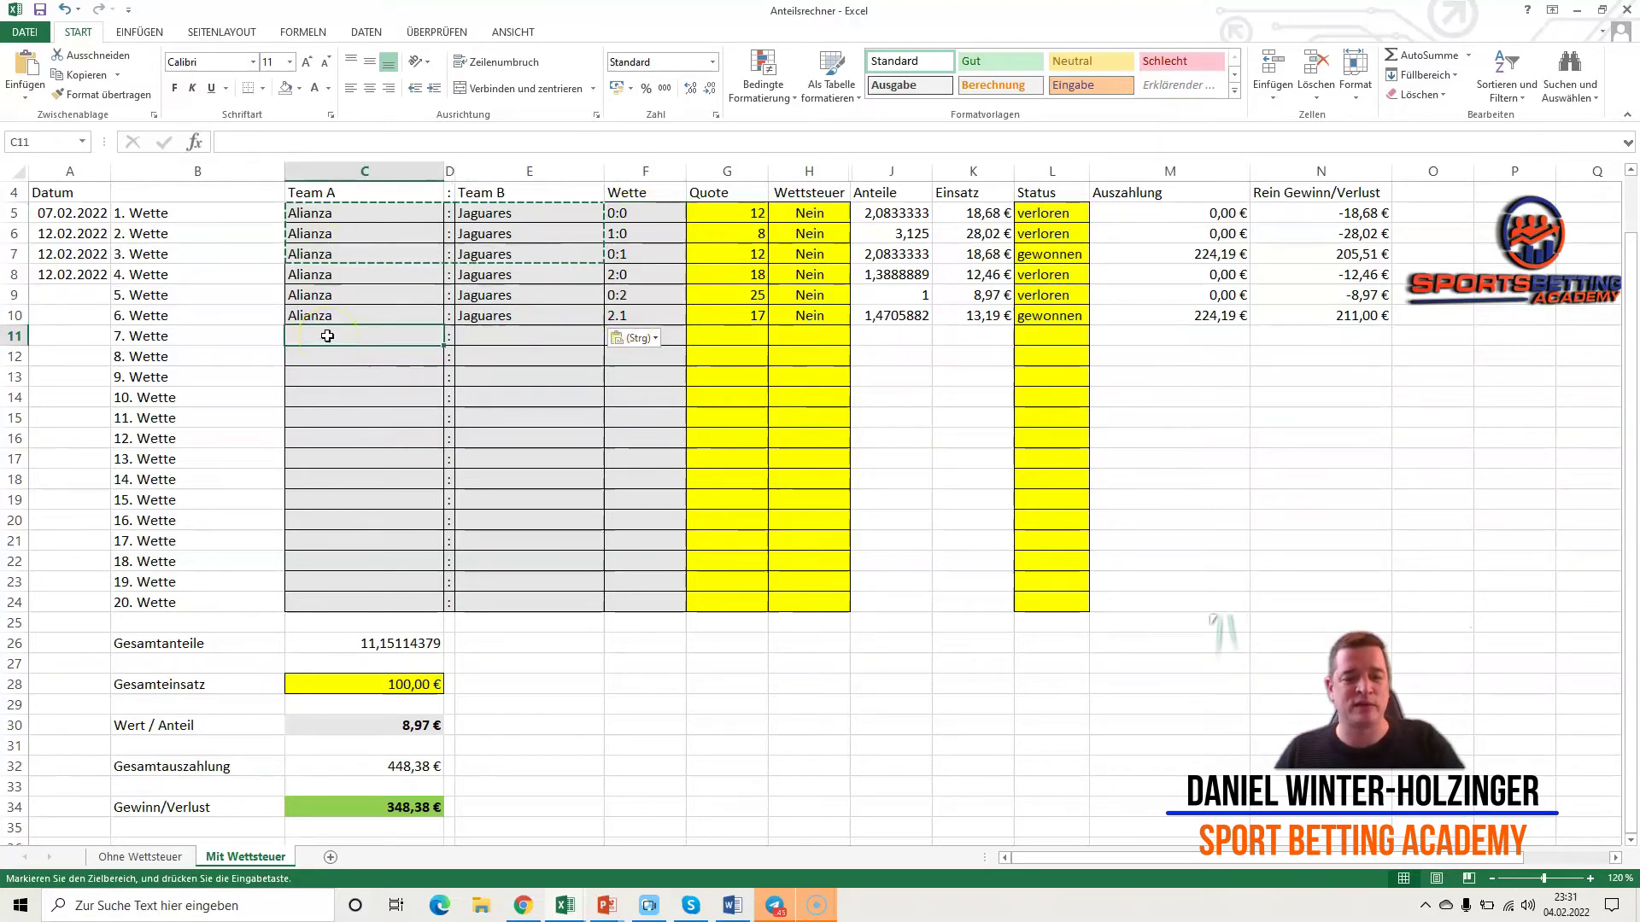
key(ctrl+z)
- Copy the Blackpool–Bournemouth pairing from bet 6 to bet 10
drag(350, 316, 529, 315)
key(ctrl+c)
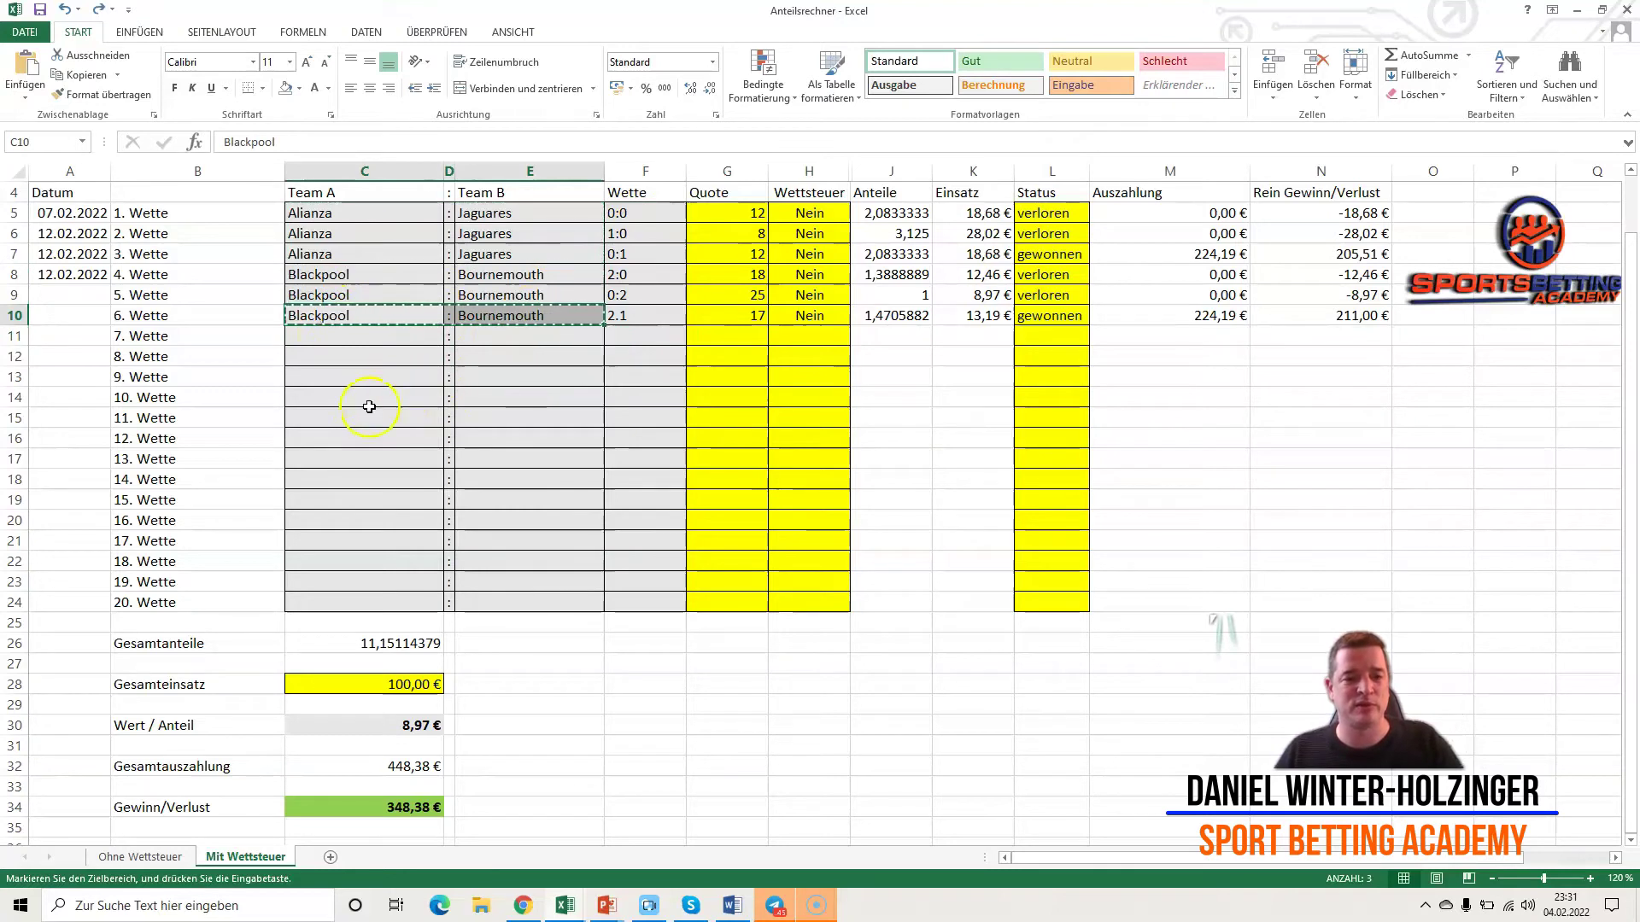
click(329, 397)
key(ctrl+v)
- Copy the three Alianza–Jaguares pairings of bets 1 to 3 over the pairings of bets 4 to 6
click(329, 254)
drag(330, 253, 489, 219)
key(ctrl+c)
click(322, 274)
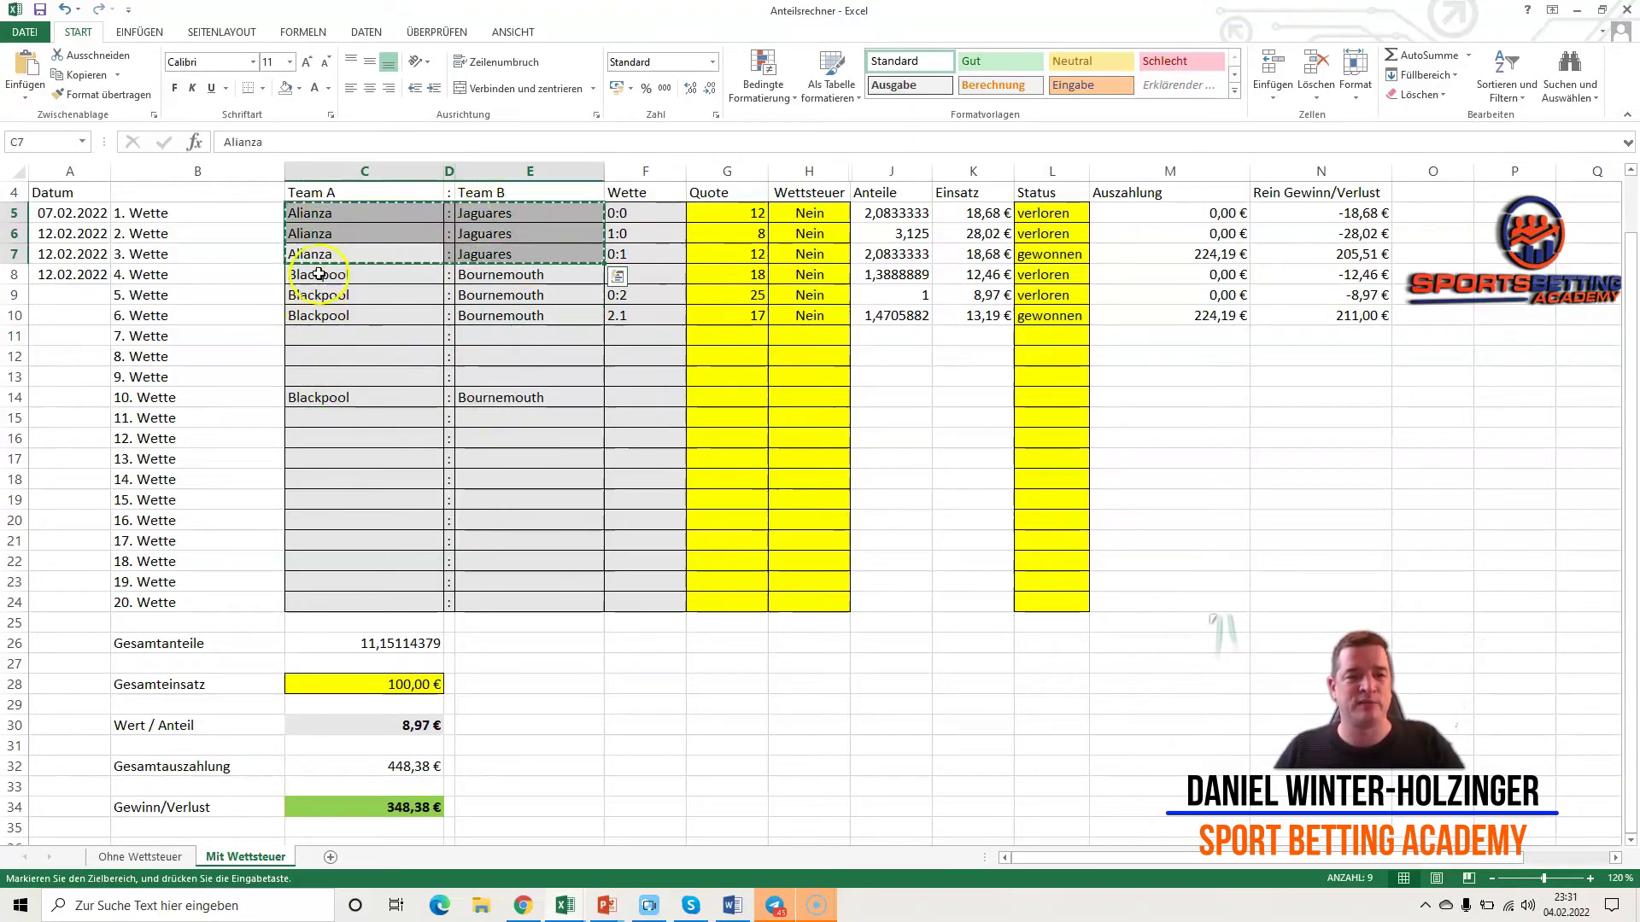
key(ctrl+v)
- Copy the Blackpool–Bournemouth pairing from bet 10 to bets 7, 8, 9, 11 and 12
click(342, 397)
drag(425, 391, 530, 393)
key(ctrl+c)
click(344, 335)
key(ctrl+v)
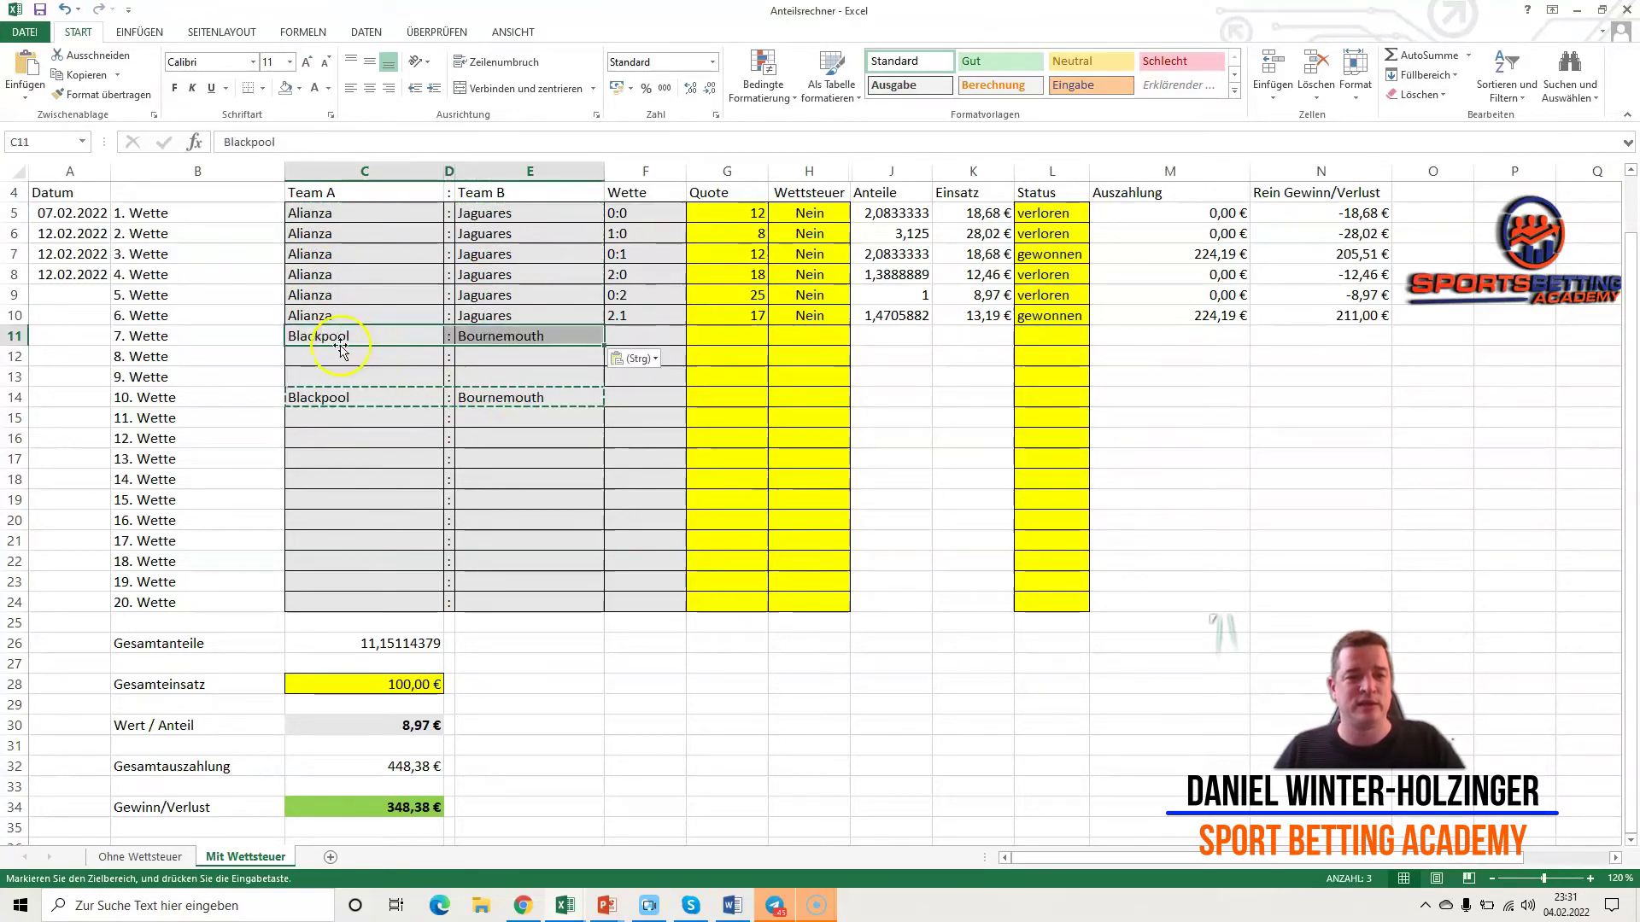
click(339, 356)
key(ctrl+v)
click(328, 376)
key(ctrl+v)
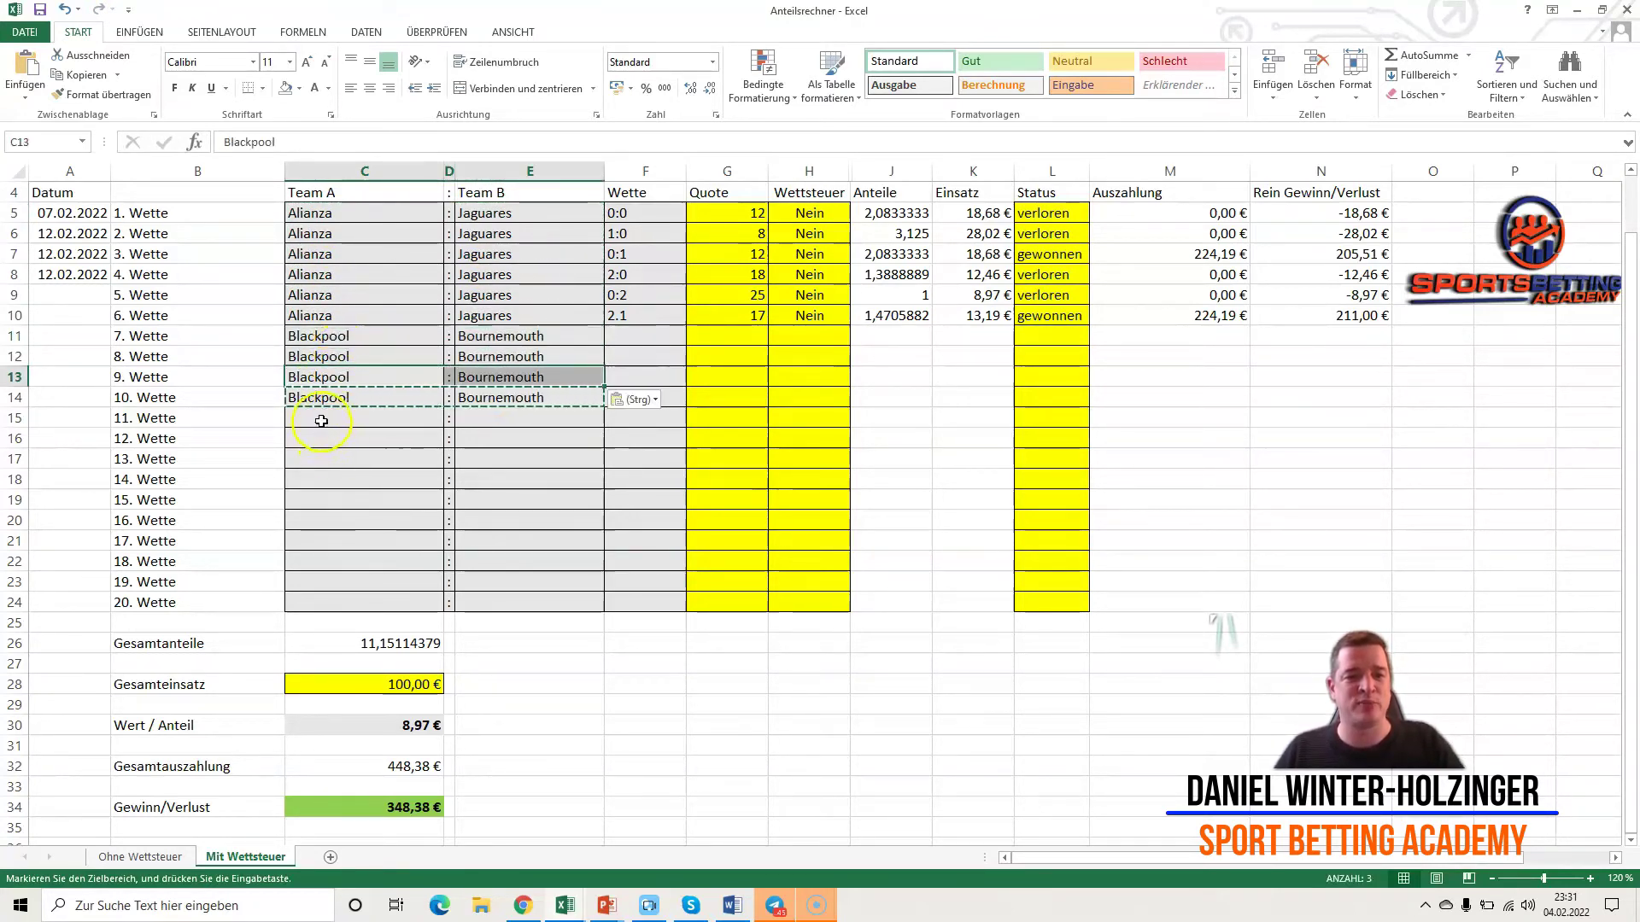
click(325, 417)
key(ctrl+v)
click(324, 438)
key(ctrl+v)
drag(322, 336, 325, 438)
- Copy the six score predictions of bets 1 to 6 to bets 7 to 12
drag(637, 214, 632, 316)
key(ctrl+c)
click(653, 335)
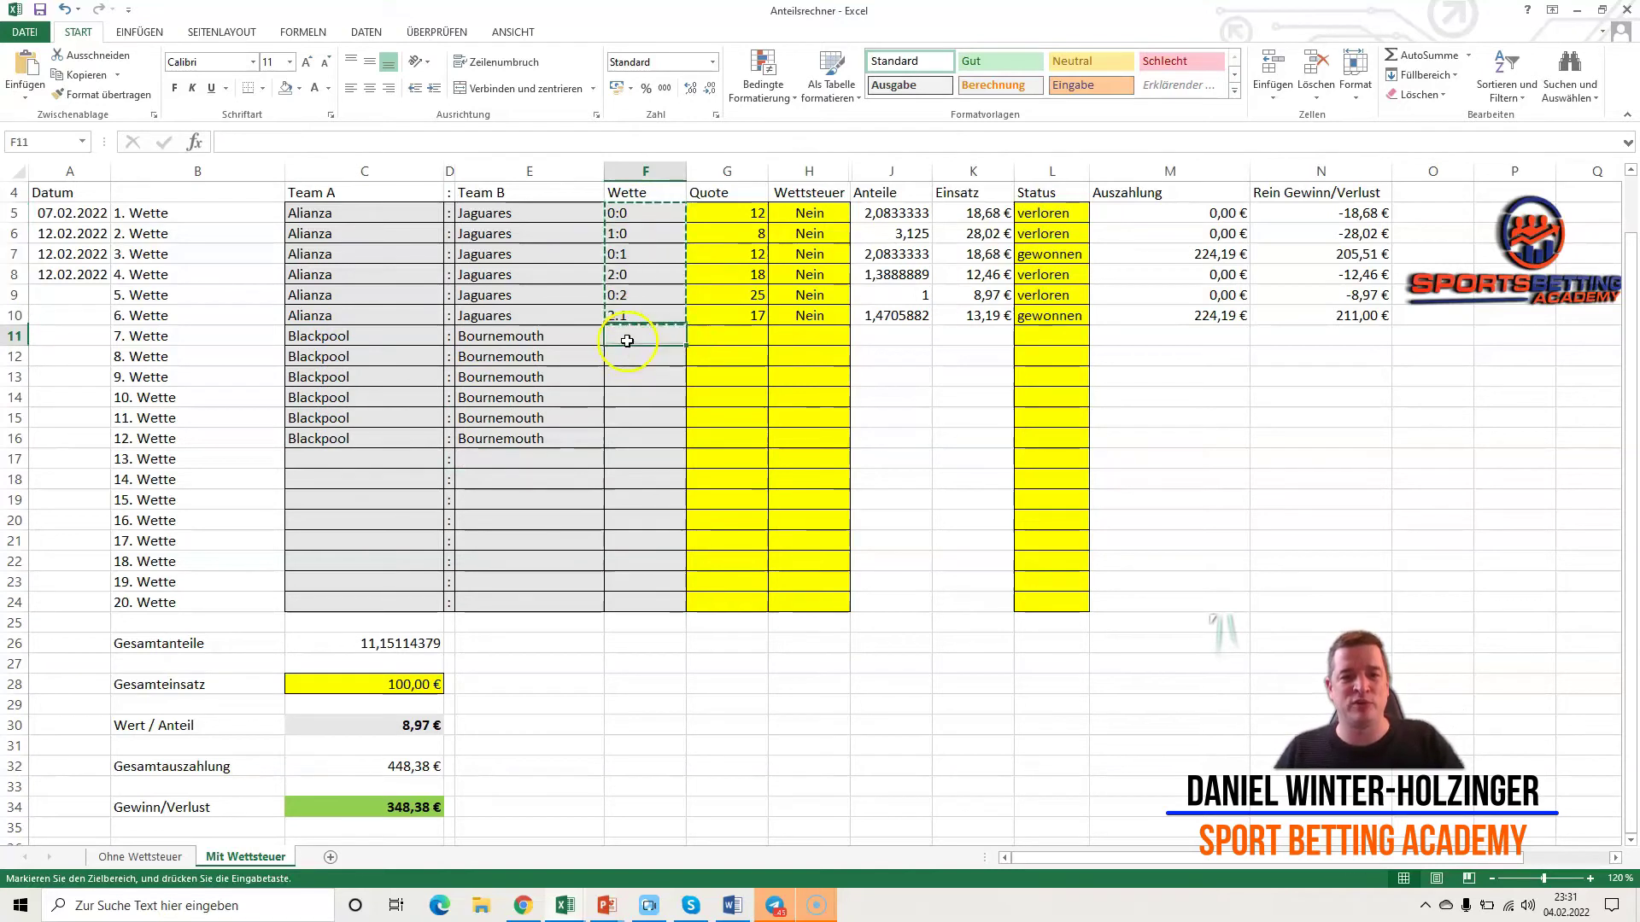
key(ctrl+v)
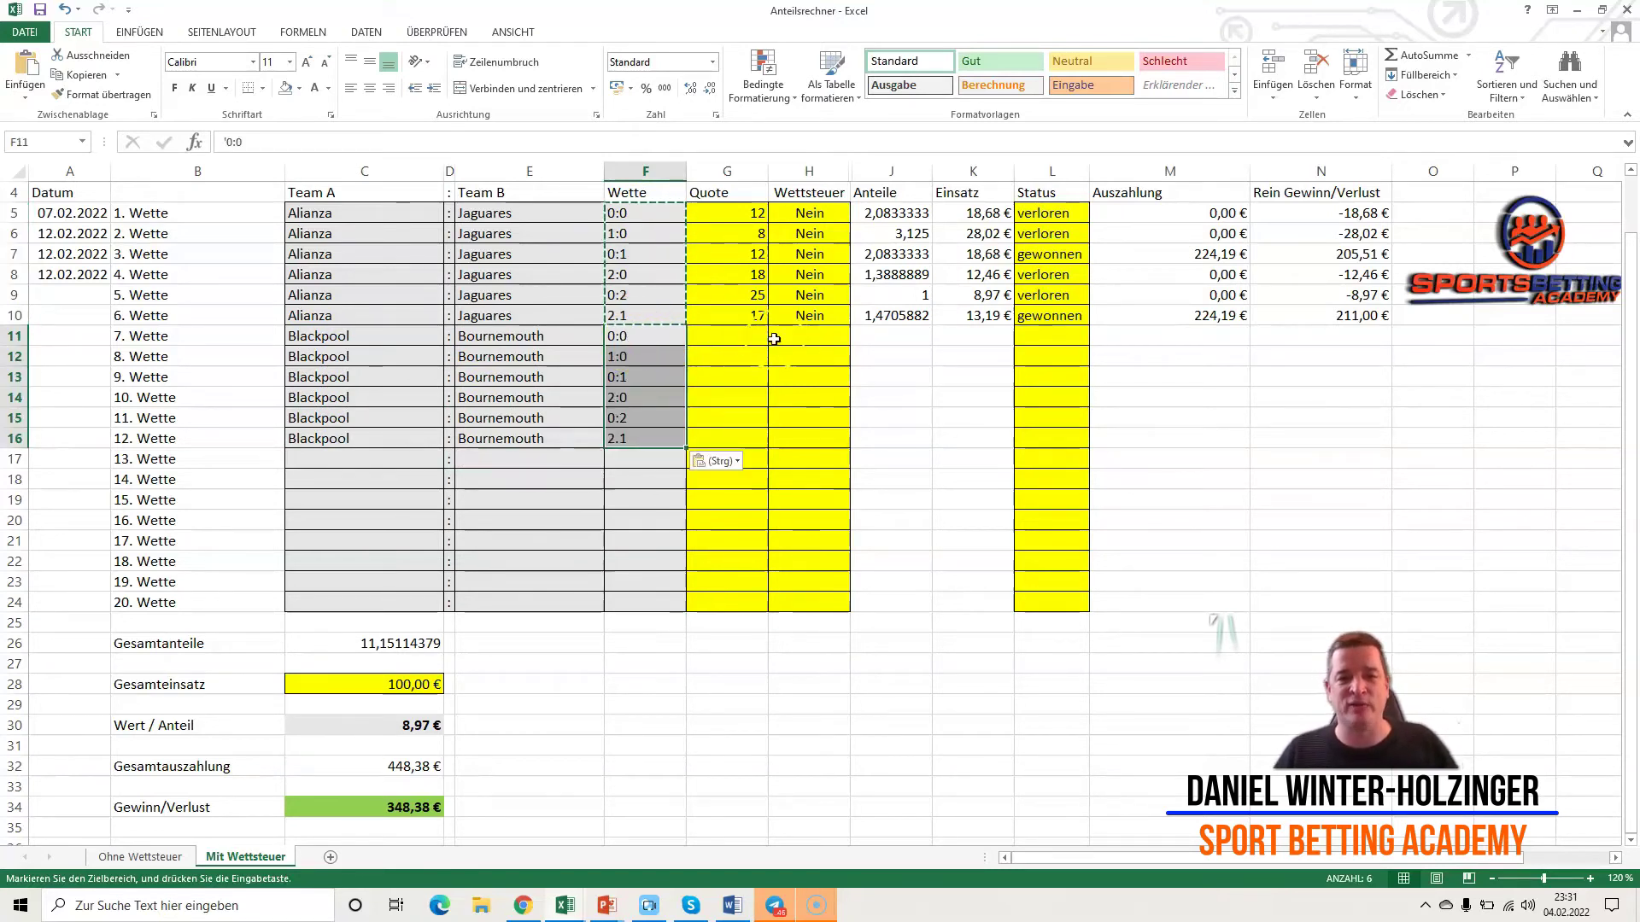
- Set the Quote values of bets 7 to 12 to 12, 8, 12, 18, 25 and 17
click(745, 337)
key(Escape)
text(120)
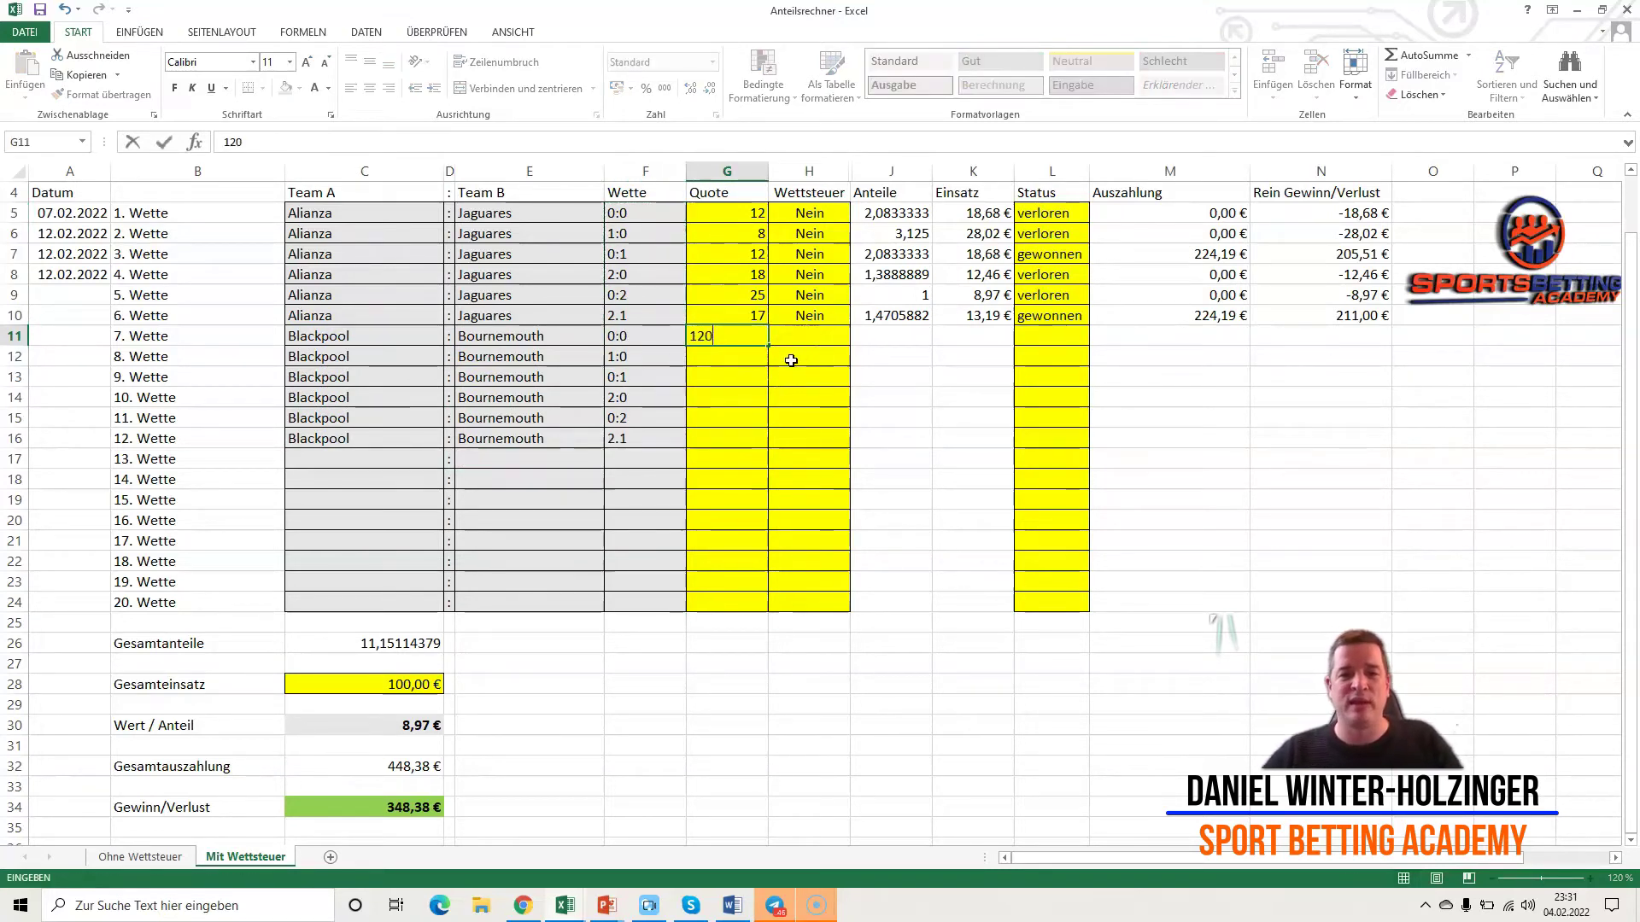
key(Return)
text(8)
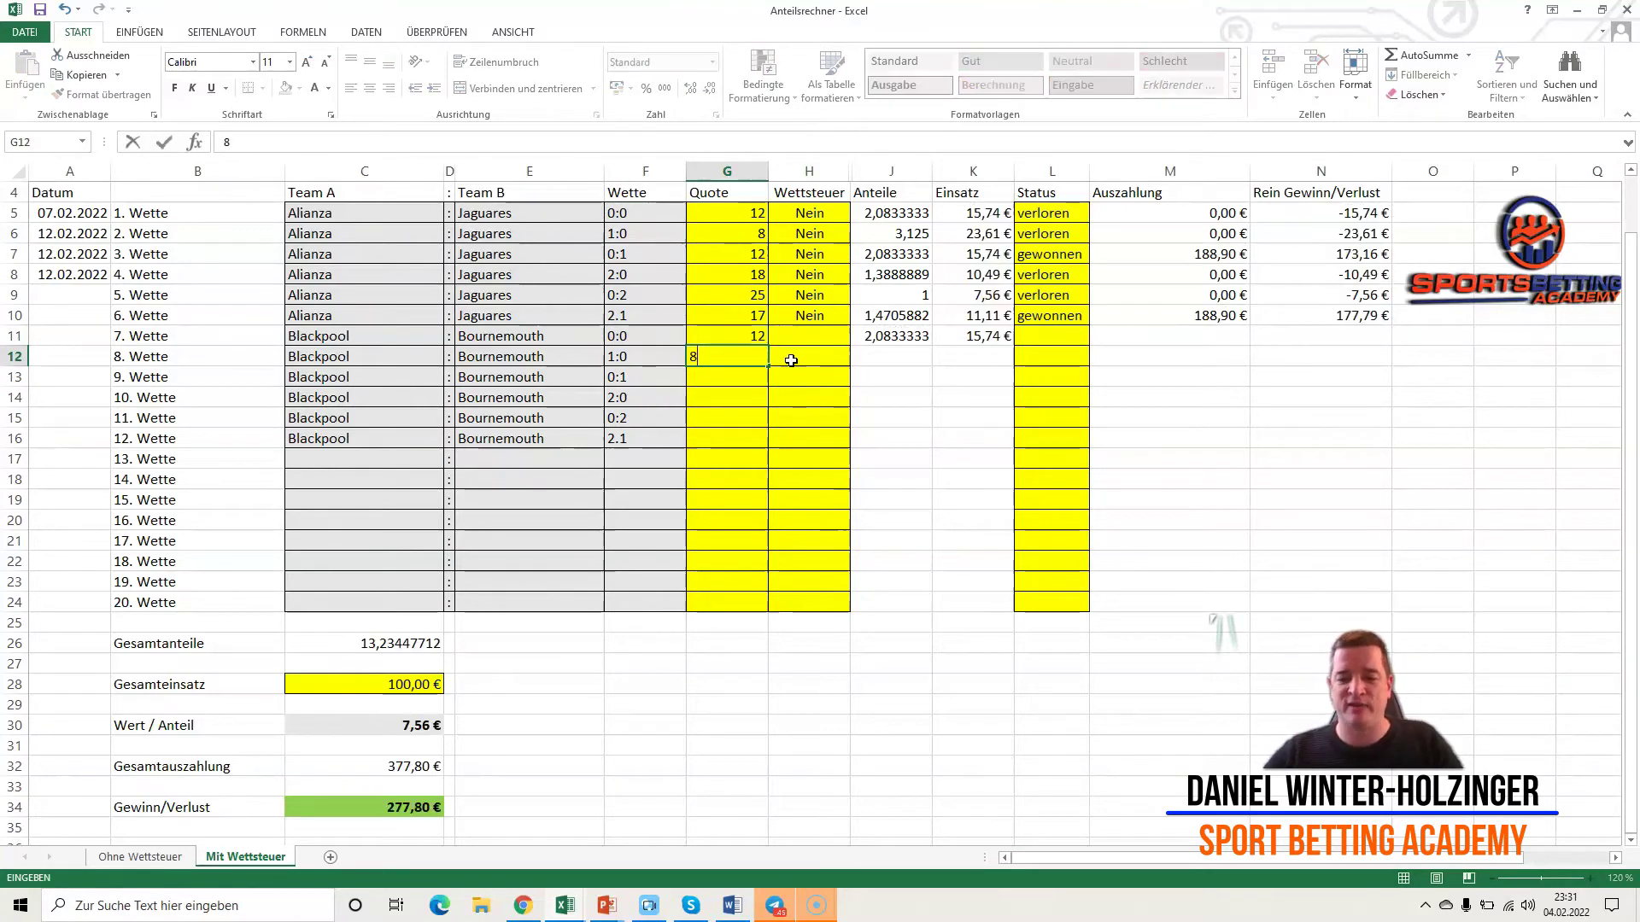
key(Return)
text(12)
key(Return)
text(18)
key(Return)
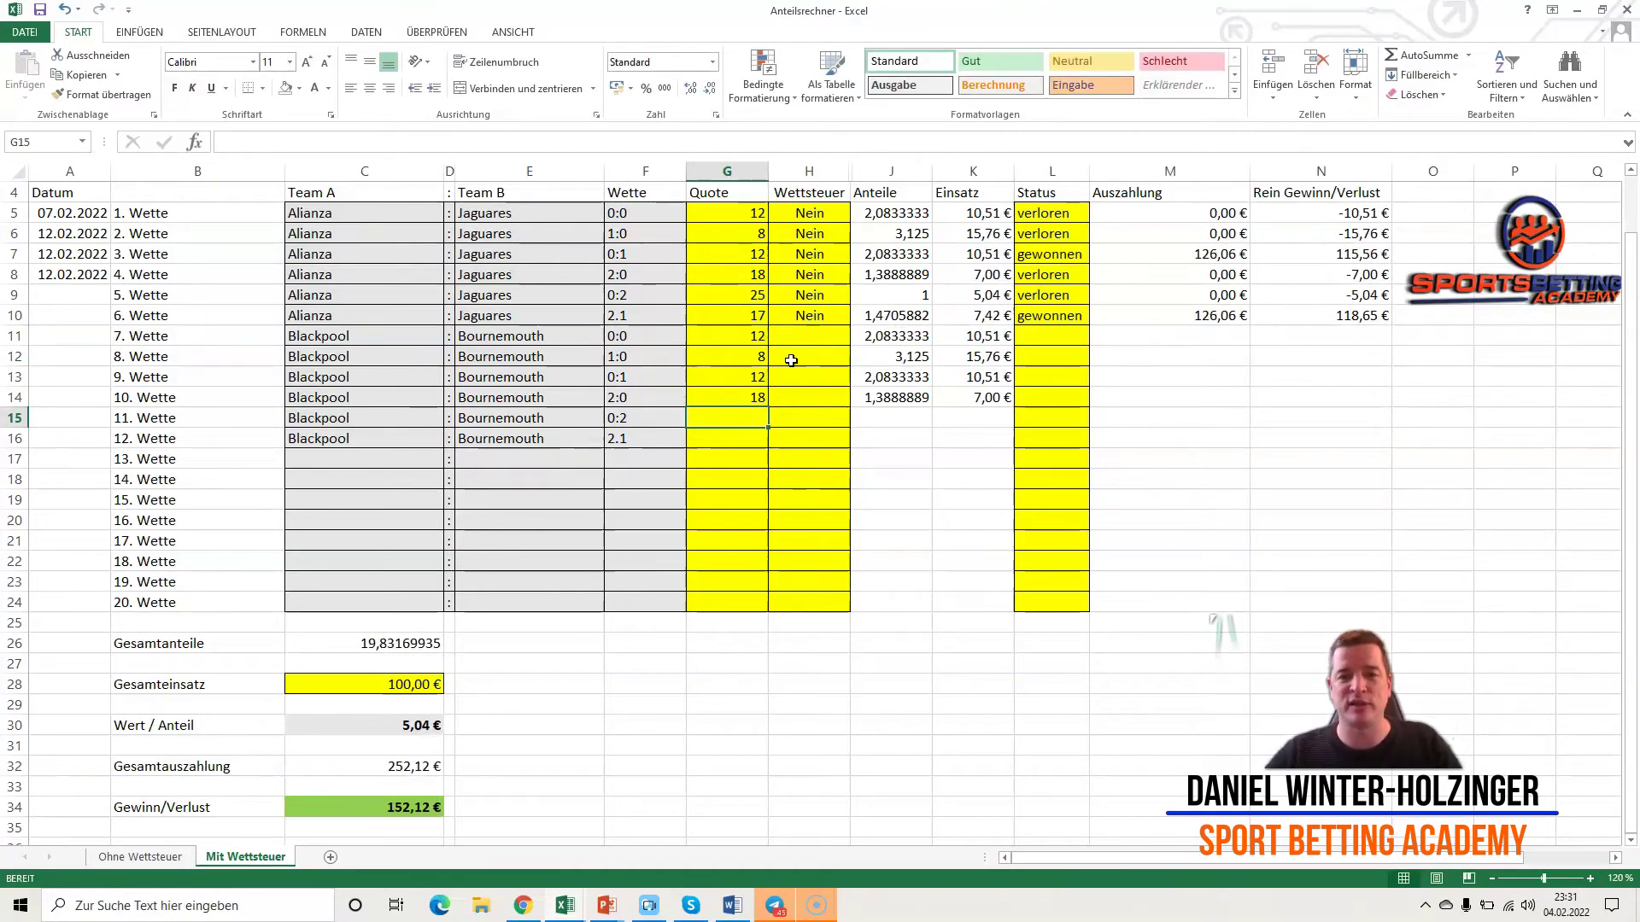
text(25)
key(Return)
text(1)
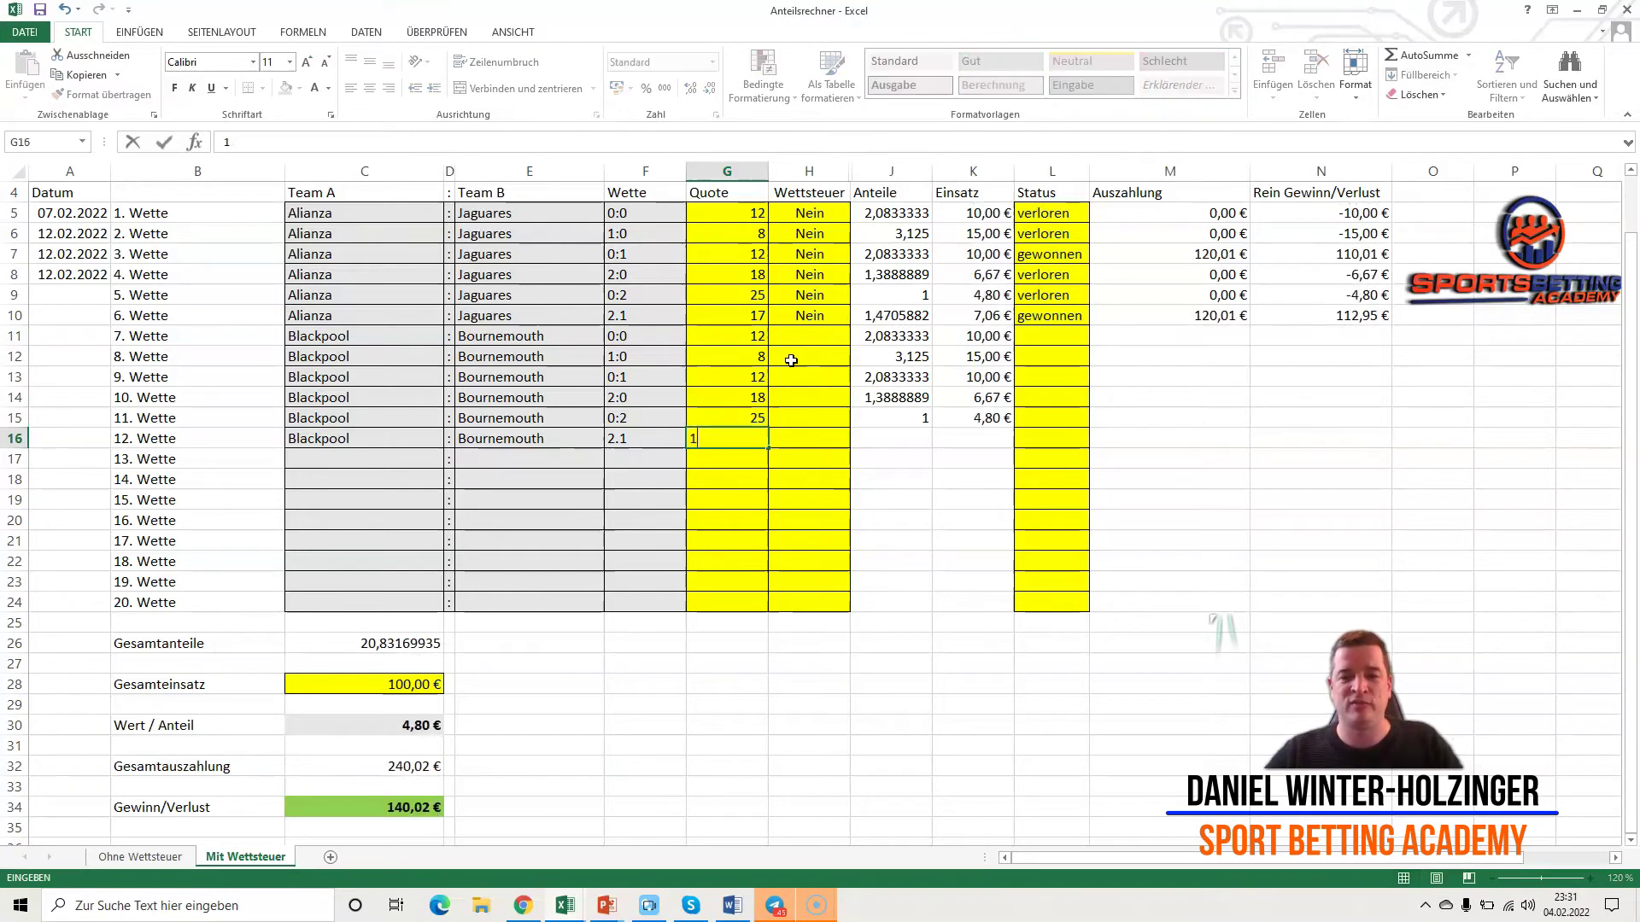
text(7)
key(Tab)
- Copy the Wettsteuer entry Nein from bet 6 to bets 7 to 12
key(Up)
key(Up)
key(Up)
key(Up)
key(Up)
key(Up)
key(ctrl+c)
key(Down)
key(ctrl+v)
key(Down)
key(ctrl+v)
key(Down)
key(ctrl+v)
key(Down)
key(ctrl+v)
key(Down)
key(ctrl+v)
key(Down)
key(ctrl+v)
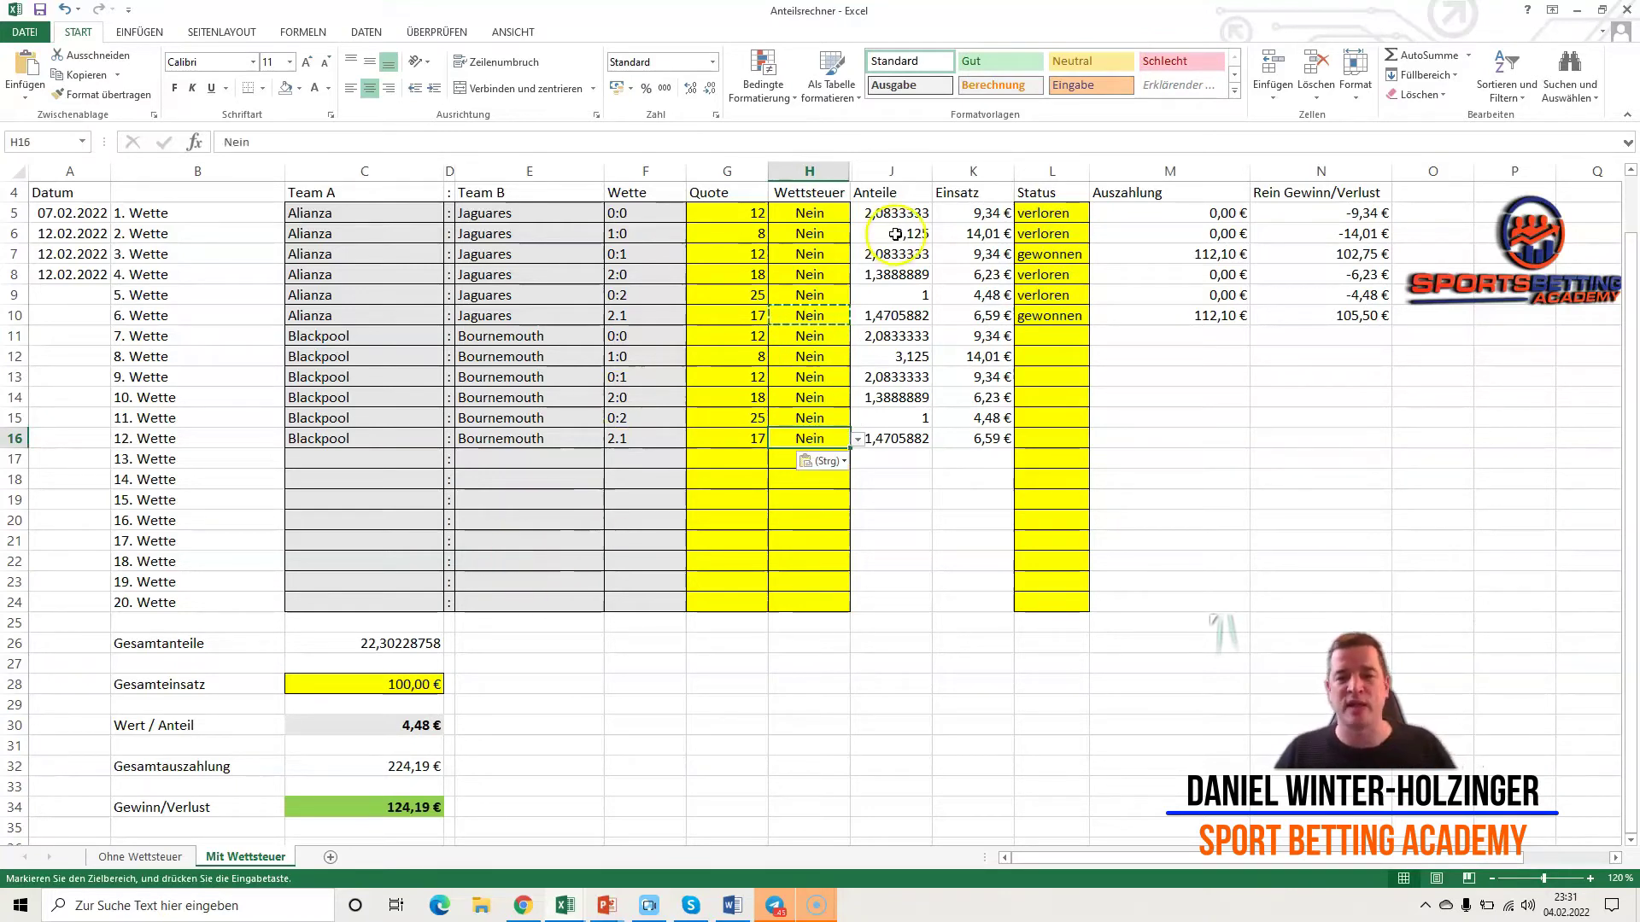
- Set the Status of bet 3 to offen and copy it to the other Alianza bets 1, 2, 4, 5 and 6
click(1054, 254)
click(1096, 255)
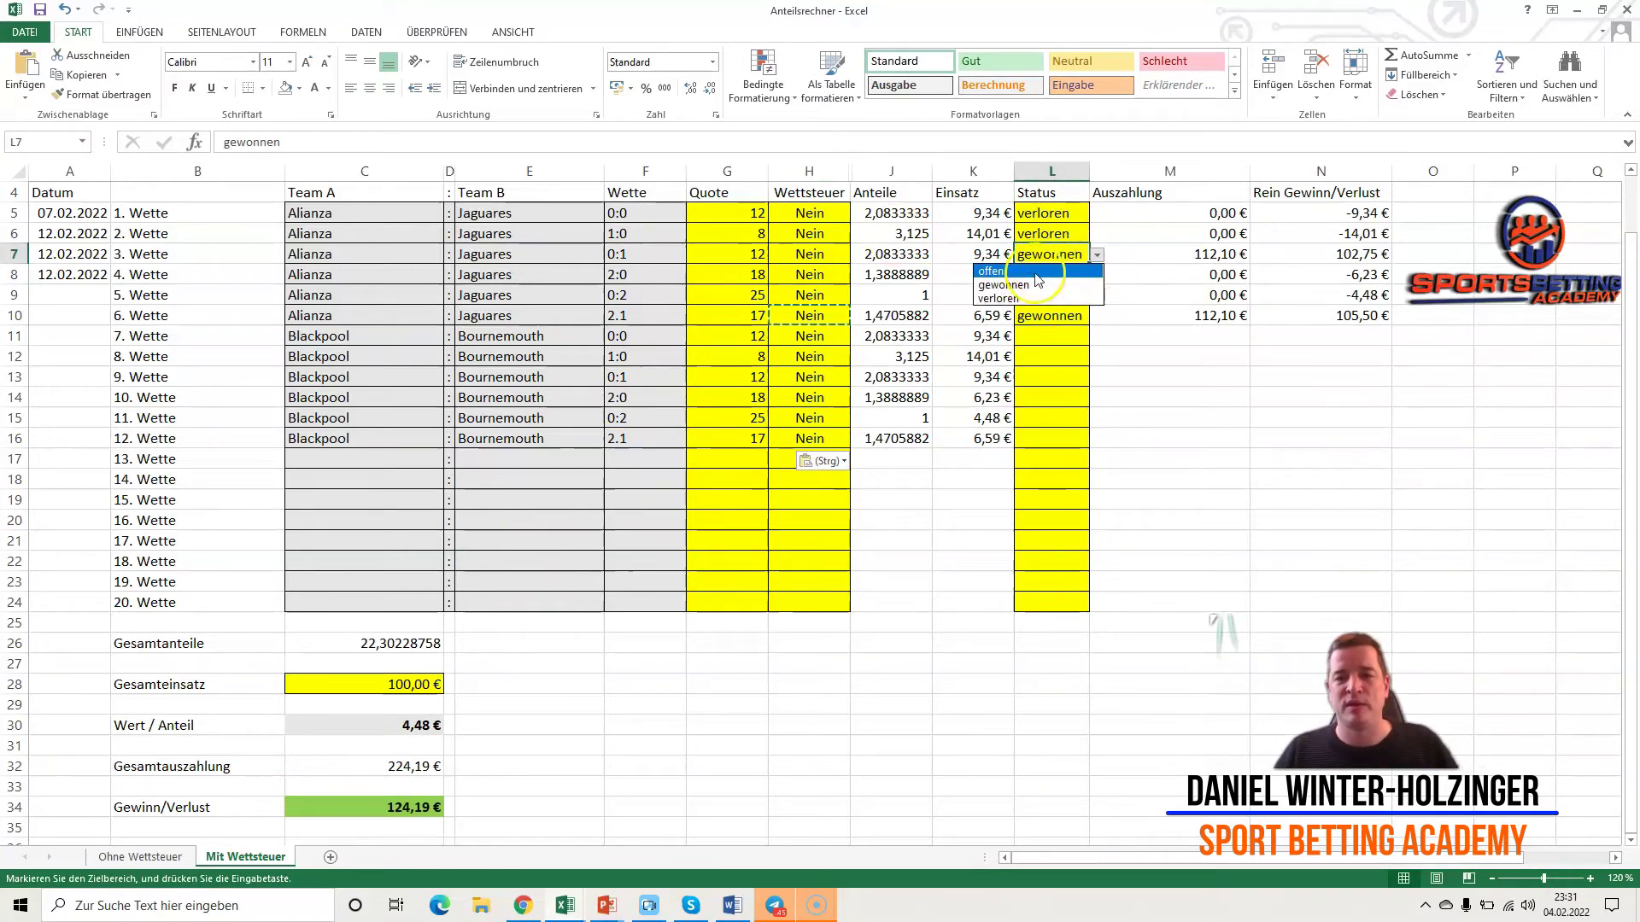
click(1065, 267)
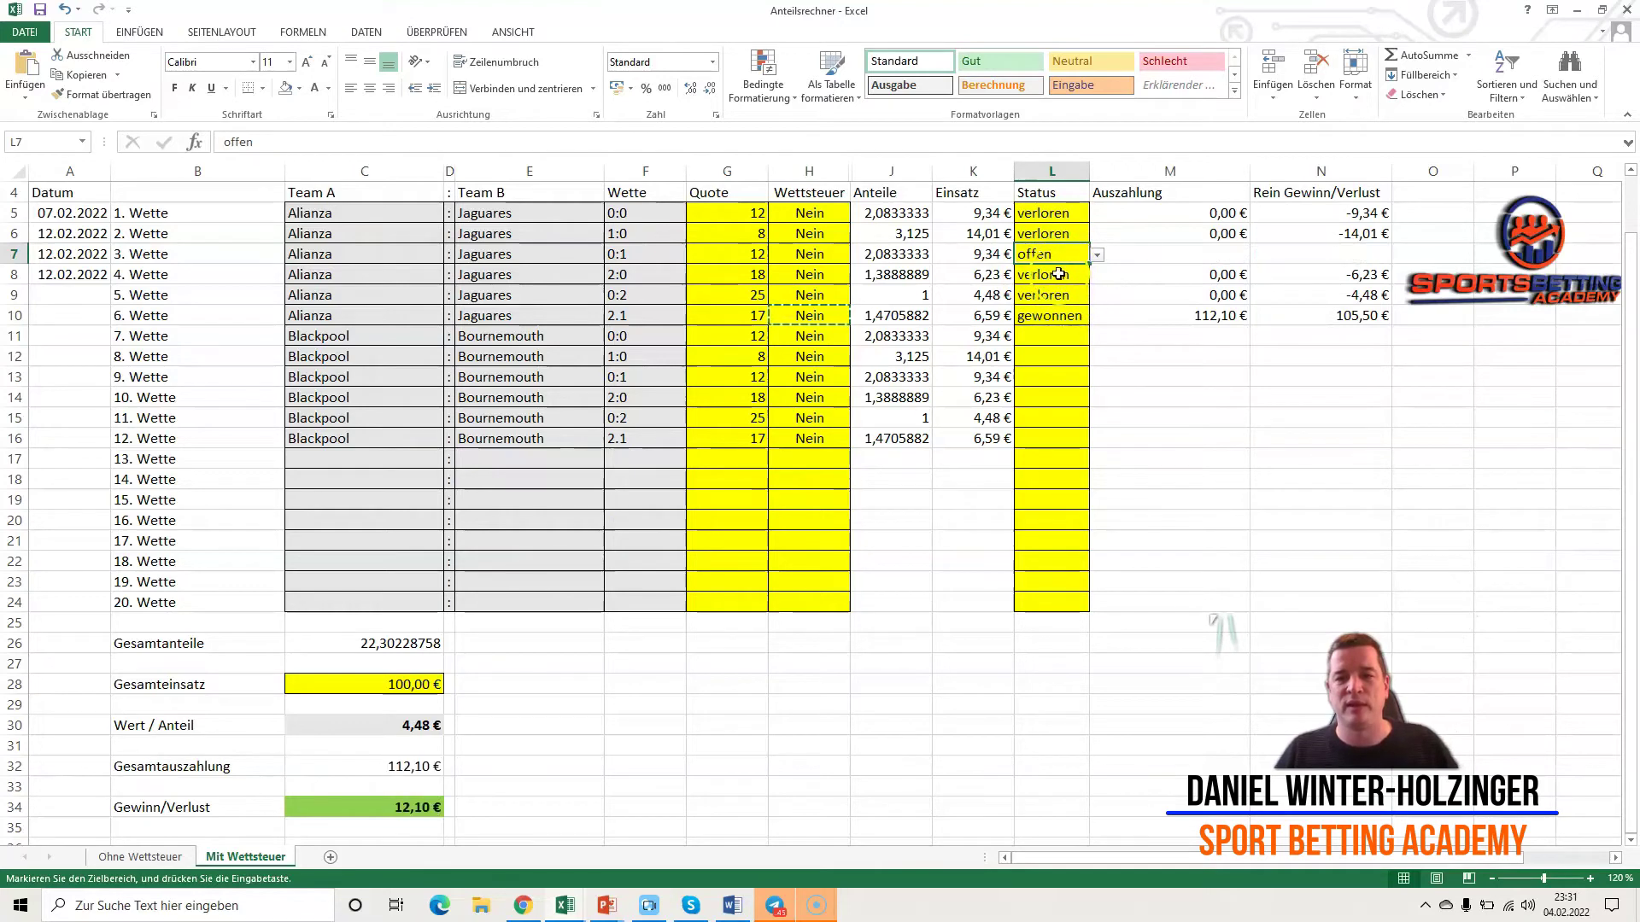
key(ctrl+c)
drag(1050, 233, 1051, 213)
key(ctrl+v)
click(1055, 275)
key(ctrl+v)
key(Down)
key(ctrl+v)
key(Down)
key(ctrl+v)
- Copy the Status entry offen to the Blackpool bets 7 to 12, leaving the Status of bet 13 empty
key(Down)
key(ctrl+v)
key(Down)
key(ctrl+v)
key(Down)
key(ctrl+v)
key(Down)
key(ctrl+v)
key(Down)
key(ctrl+v)
key(Down)
key(ctrl+v)
key(Down)
key(ctrl+v)
key(Delete)
- Highlight the six Blackpool–Bournemouth pairings and their score predictions to review the bets on that match
drag(303, 339, 530, 435)
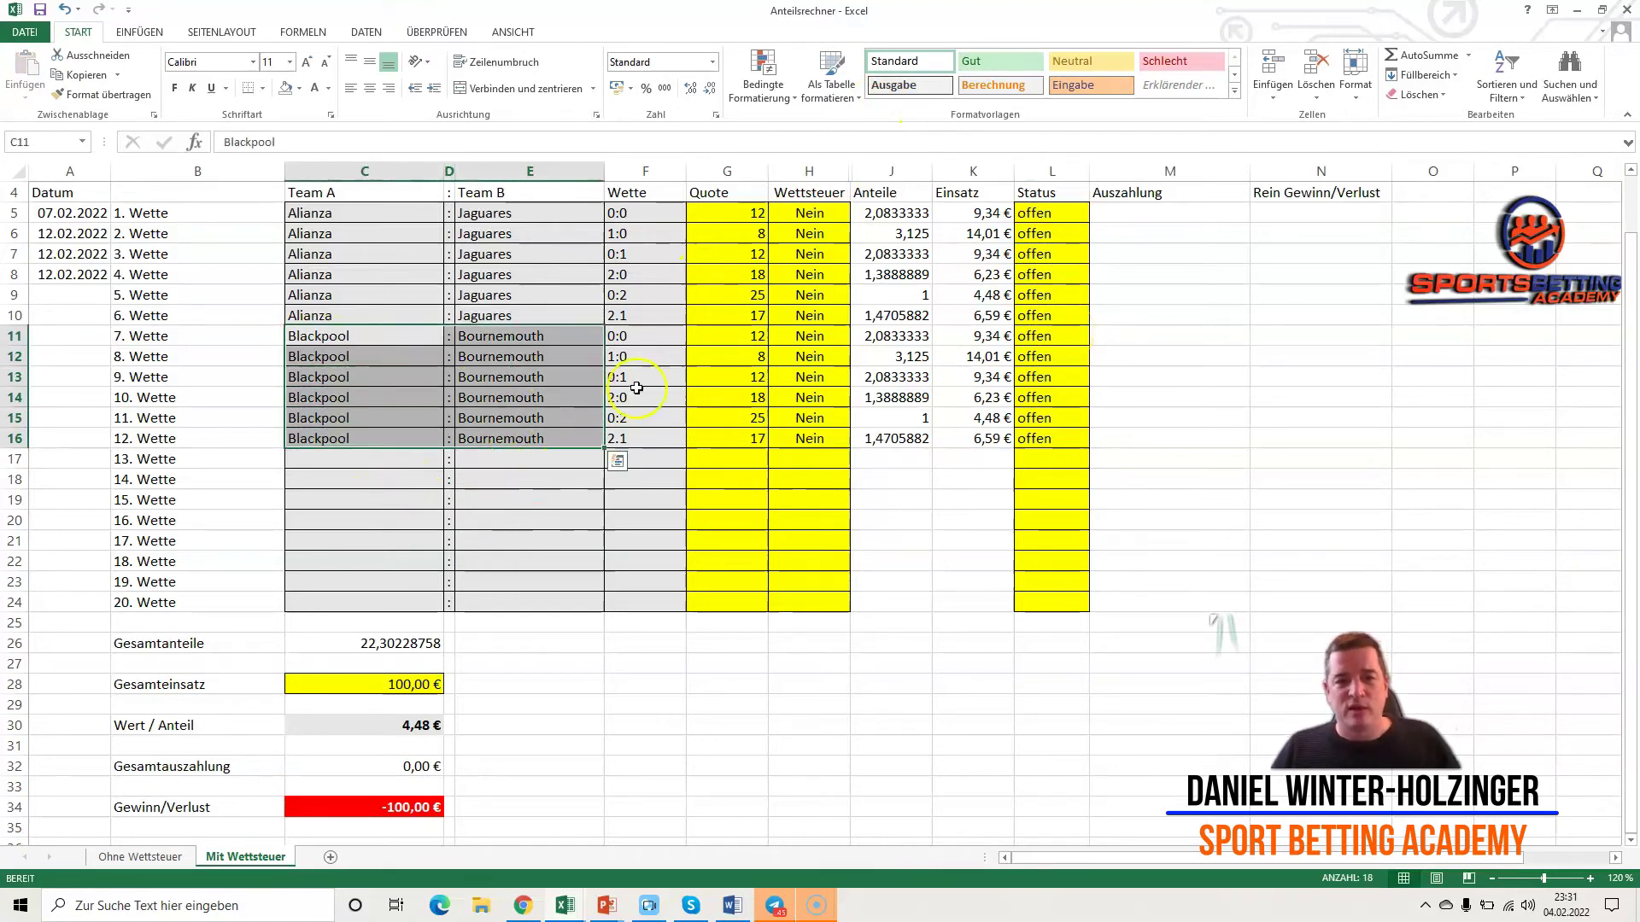
drag(645, 336, 643, 437)
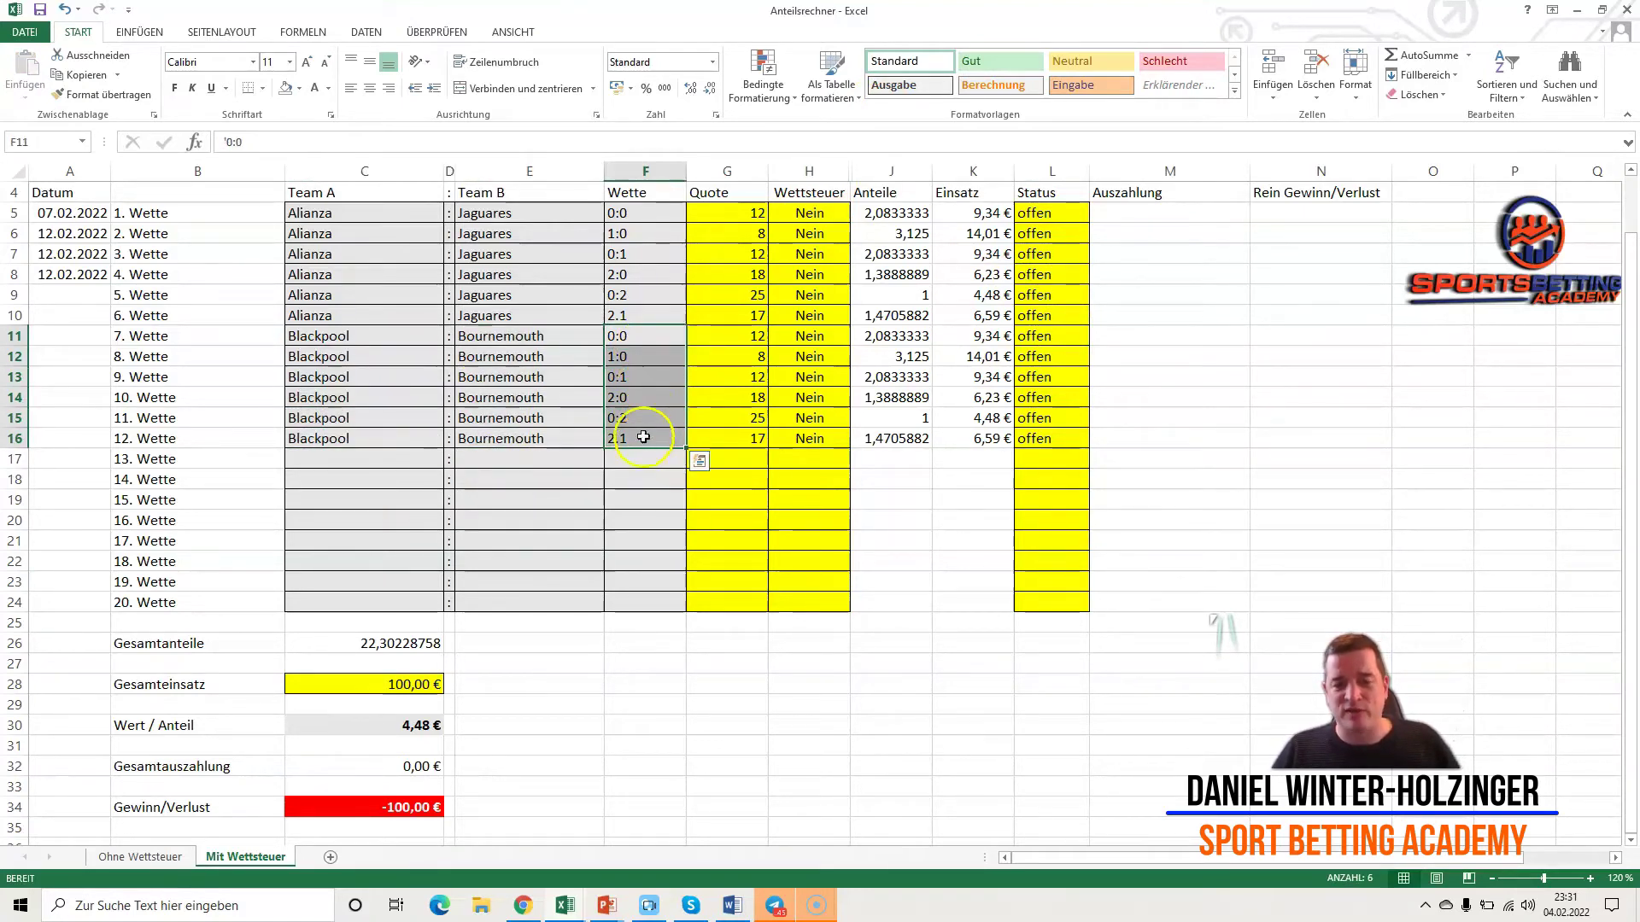
- Review the Quote values of bets 1 to 12 and set the Status of bets 5 and 12 to gewonnen
drag(748, 216, 743, 438)
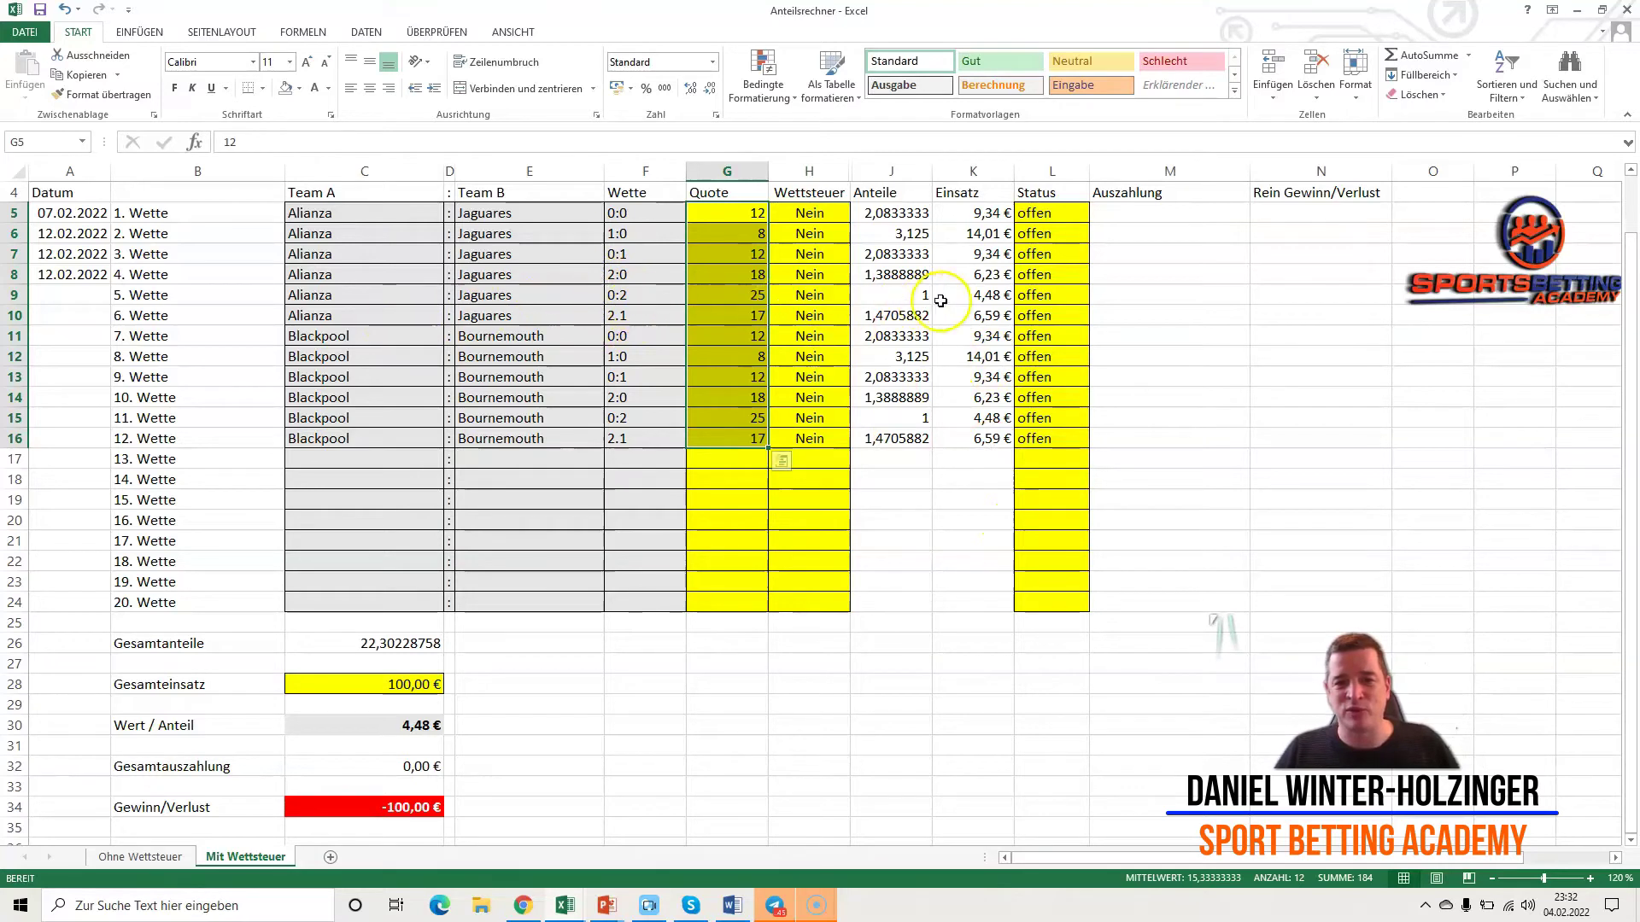
click(1042, 297)
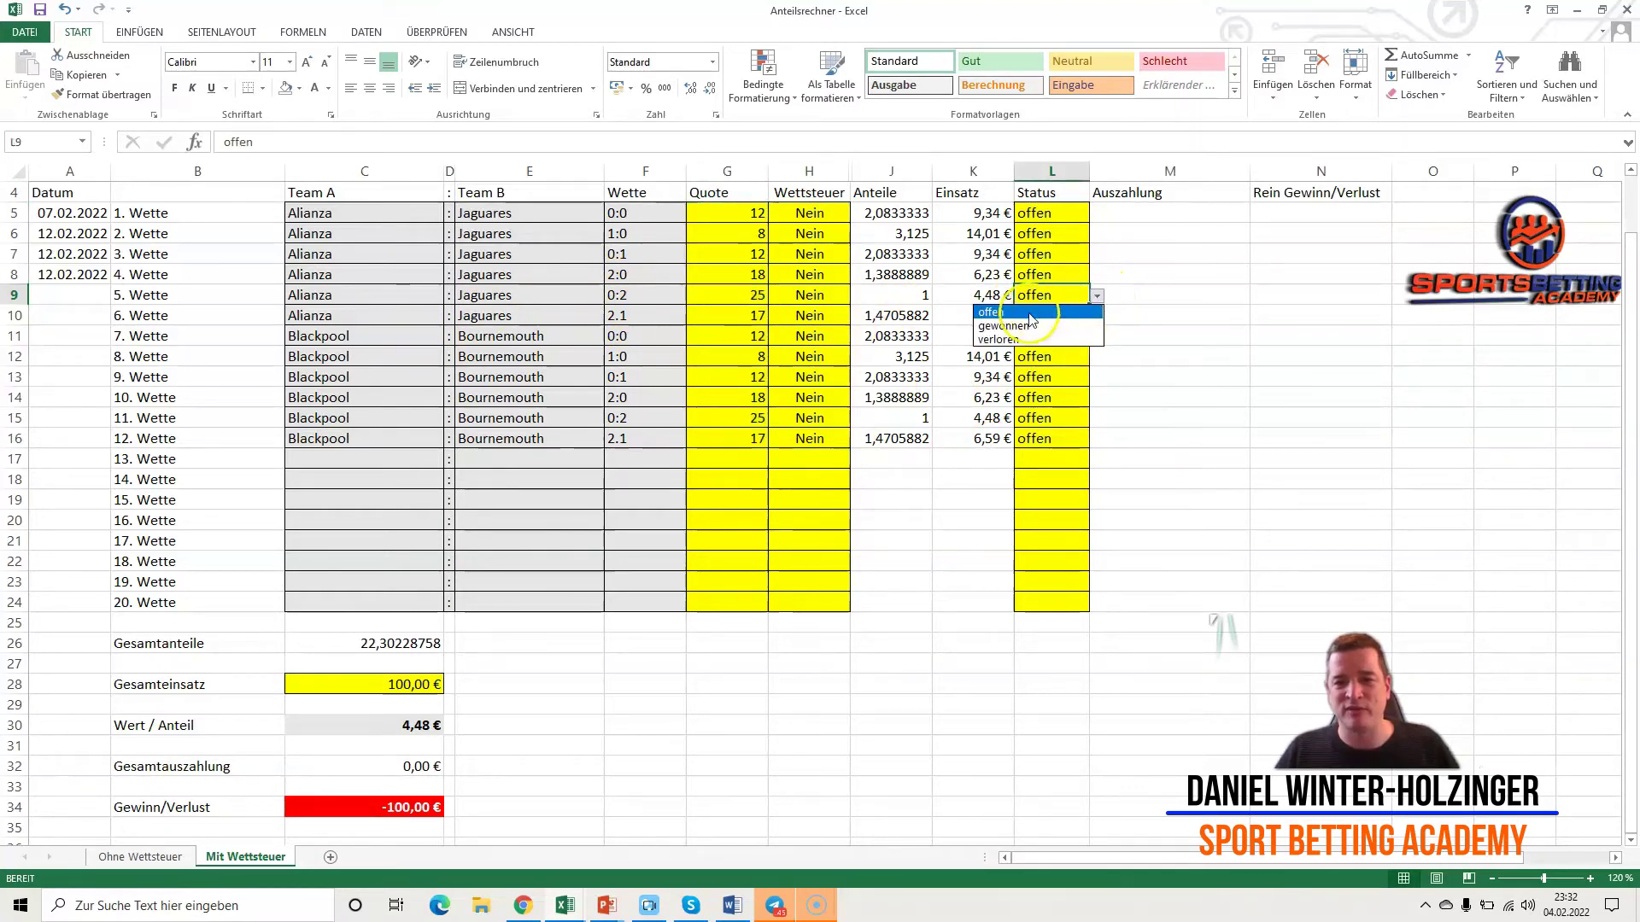
click(1037, 352)
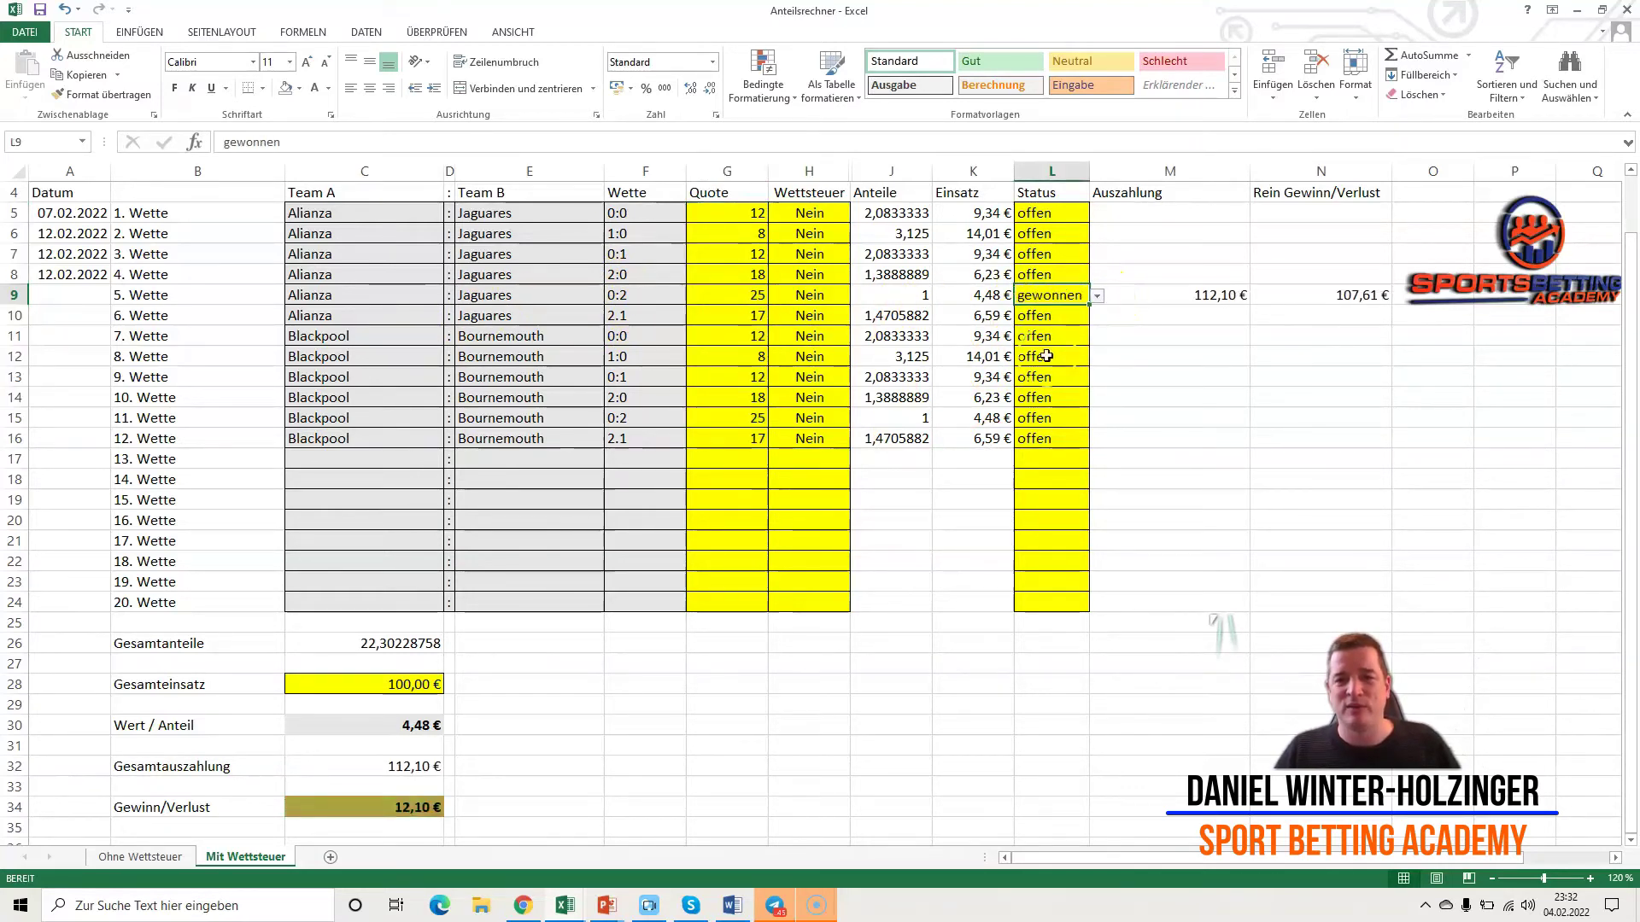
click(1051, 436)
click(1097, 439)
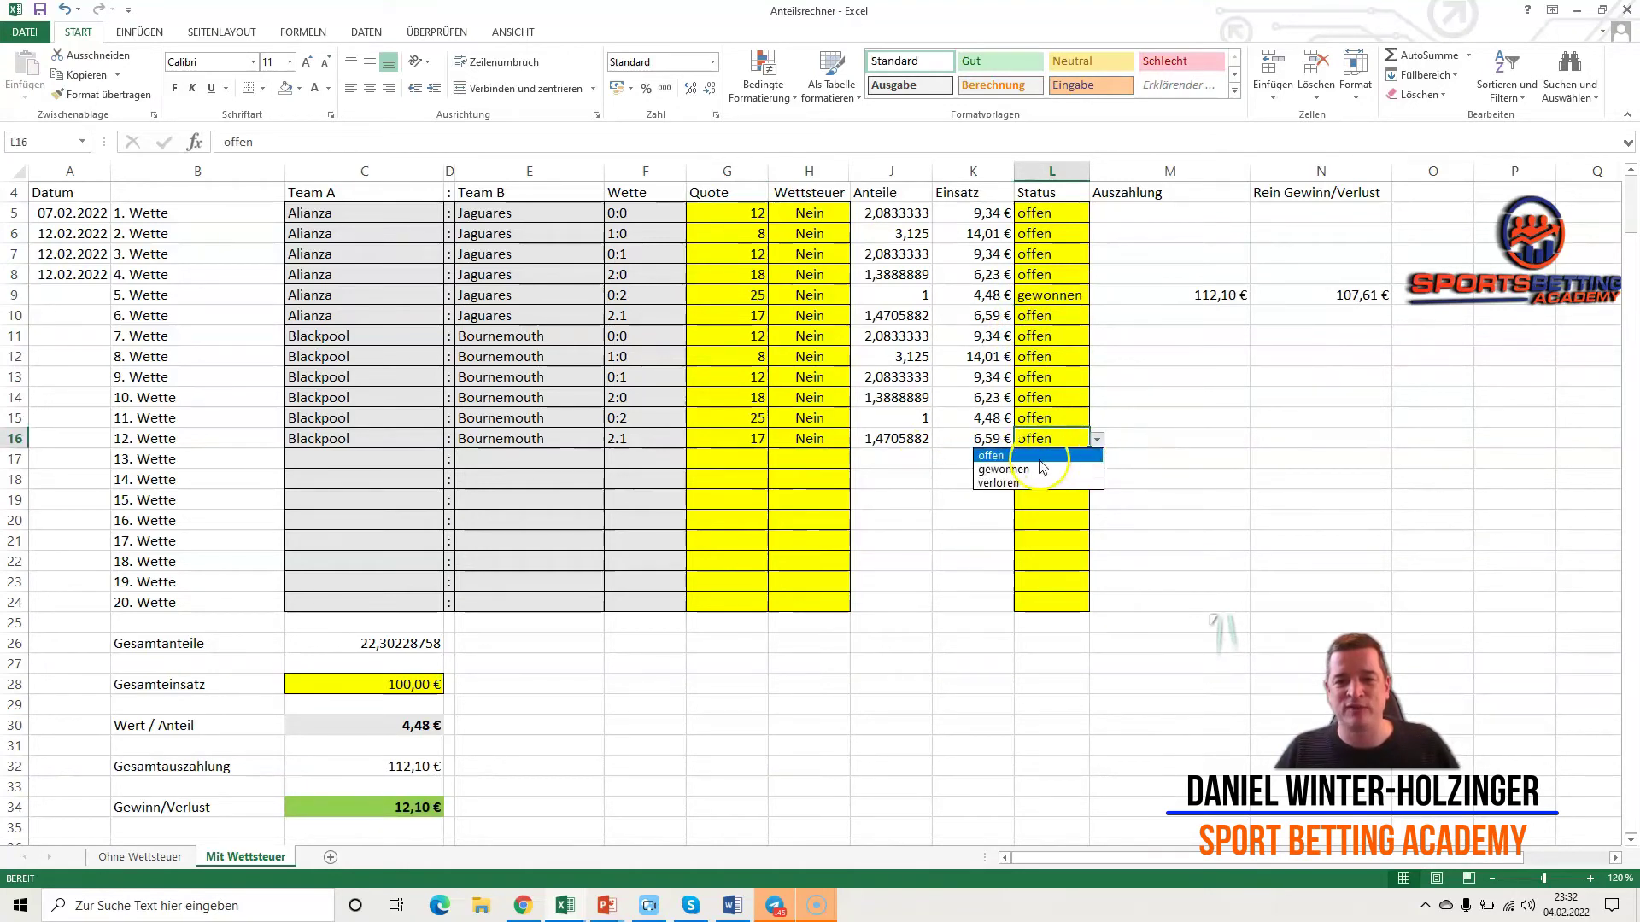
click(1089, 468)
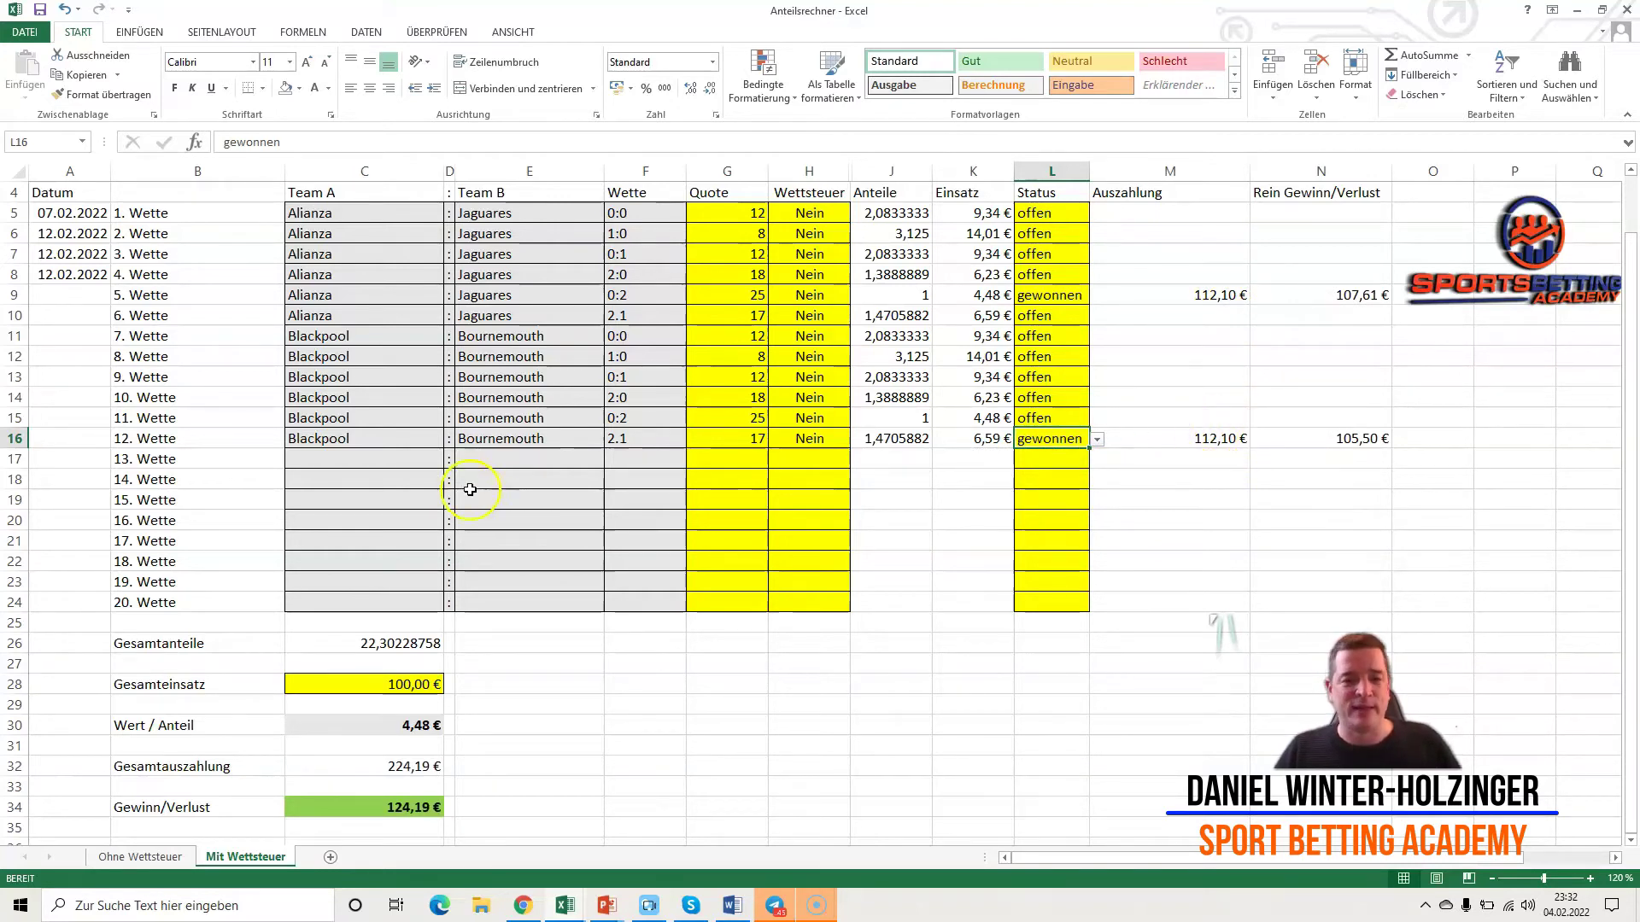
- Return the Status of bets 12 and 5 to offen
click(1096, 441)
click(1063, 456)
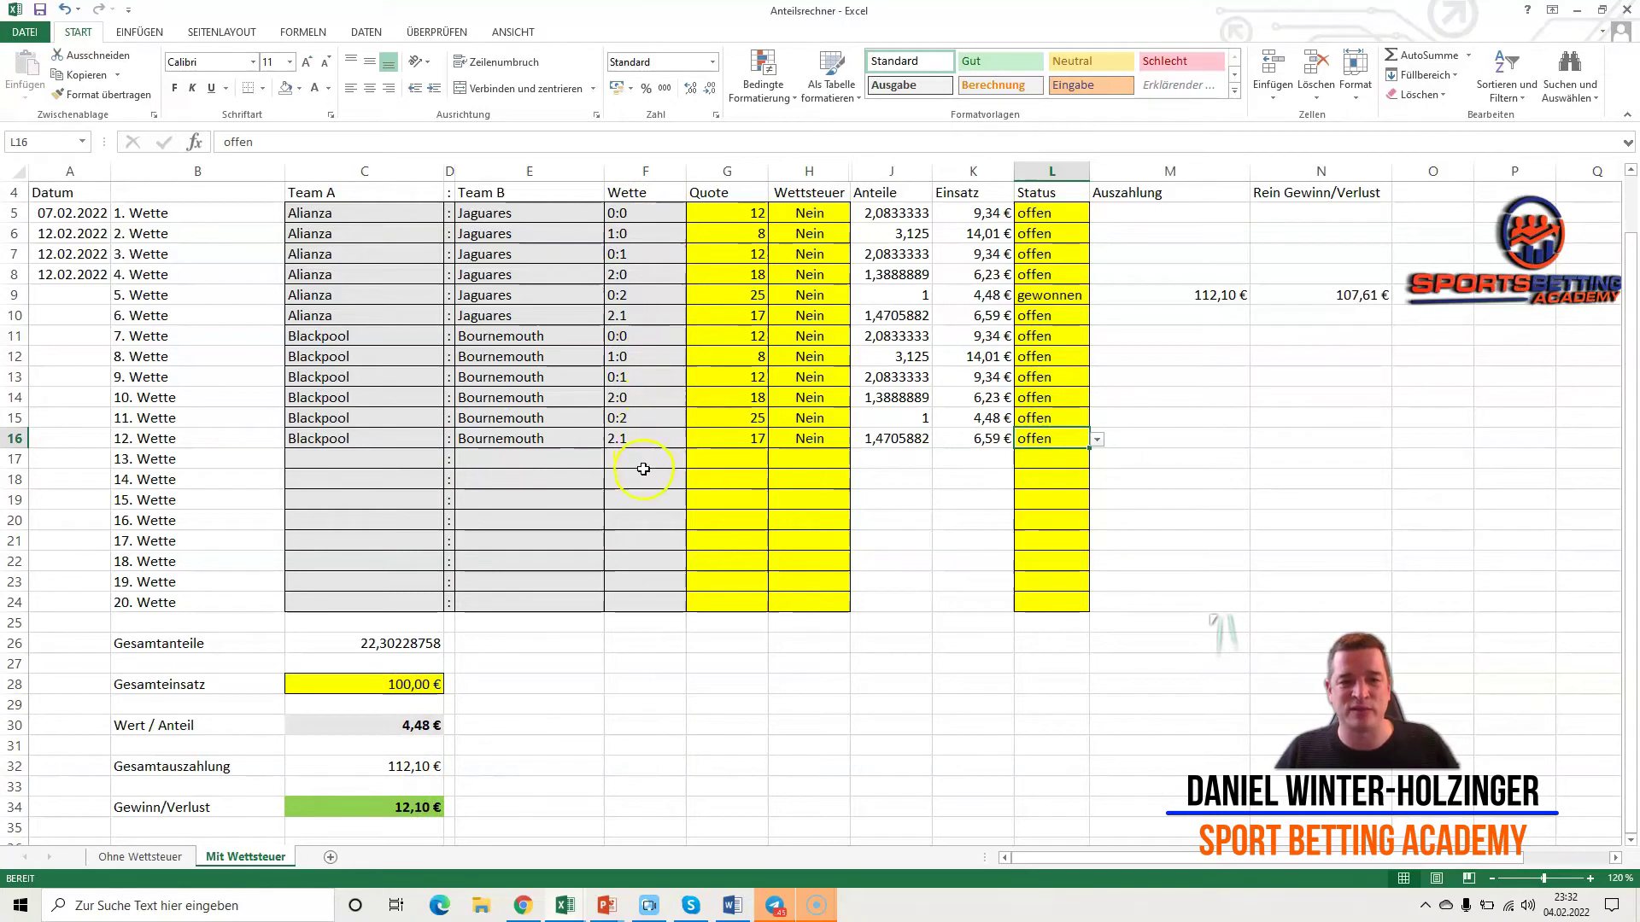
click(734, 212)
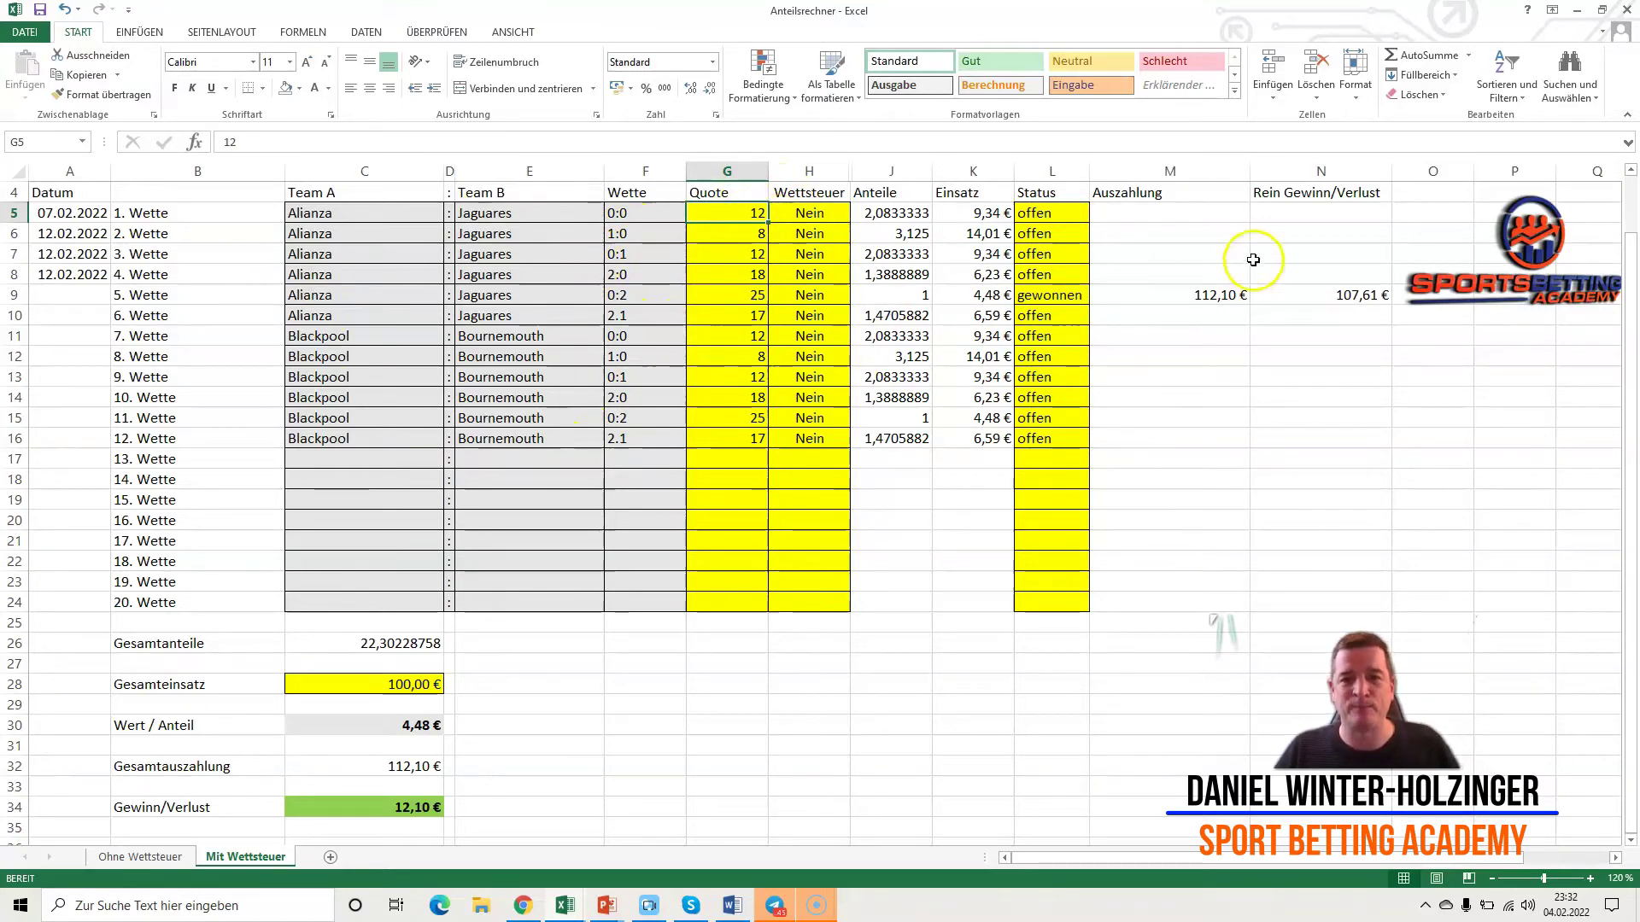
click(1046, 295)
click(1097, 296)
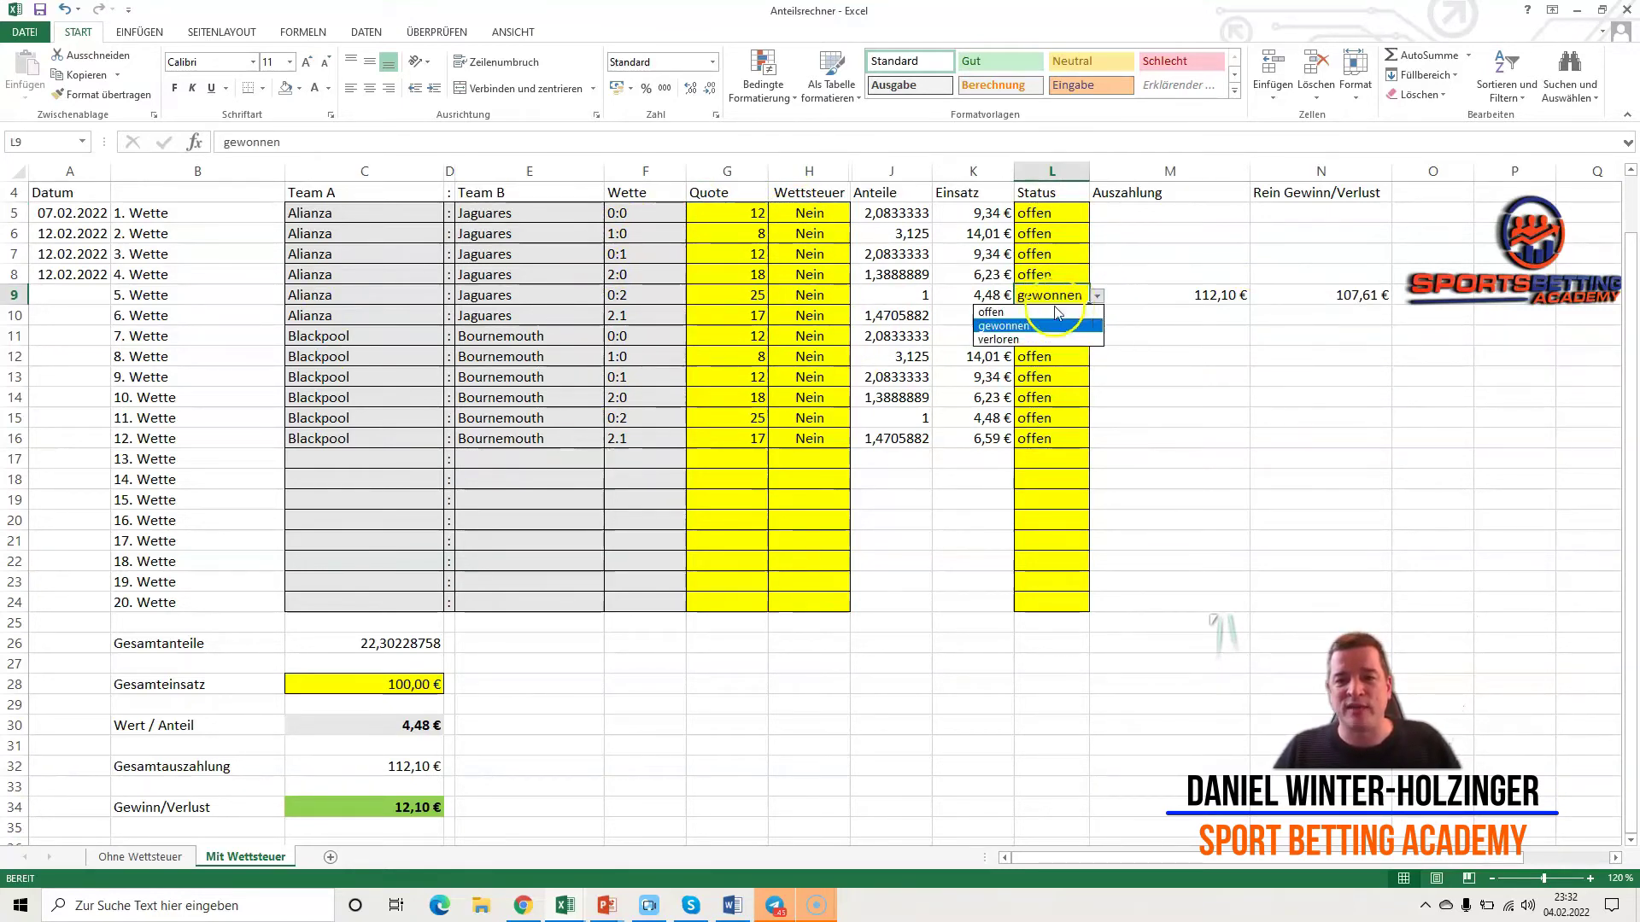
click(1037, 313)
- Try the Status gewonnen on bet 2 and return it to offen
click(1043, 234)
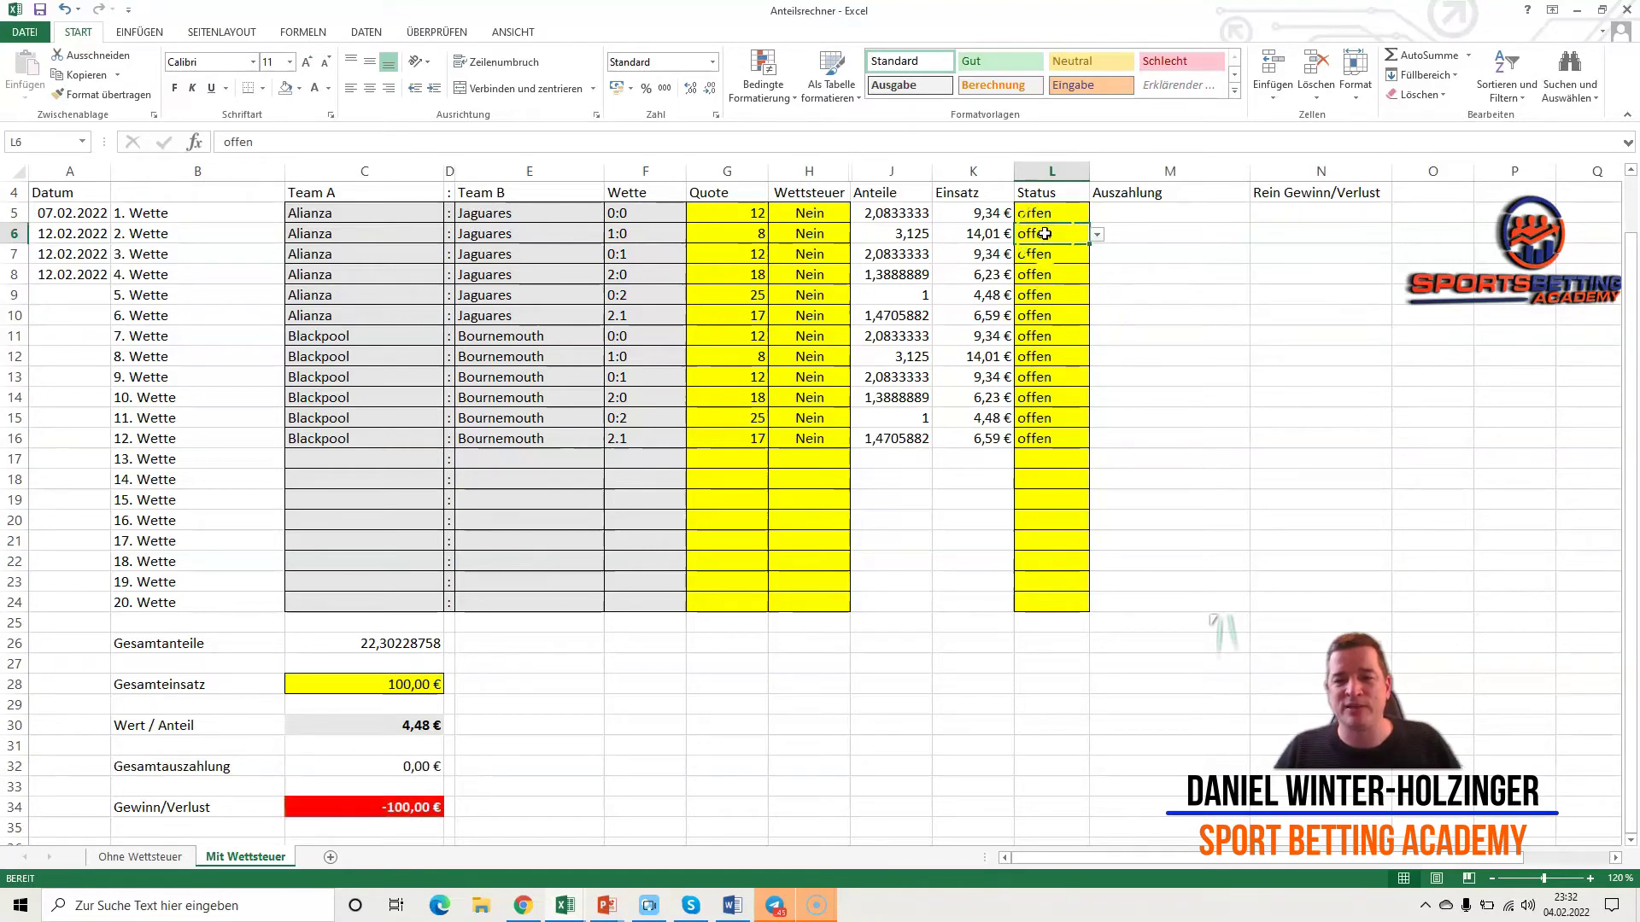
click(1098, 235)
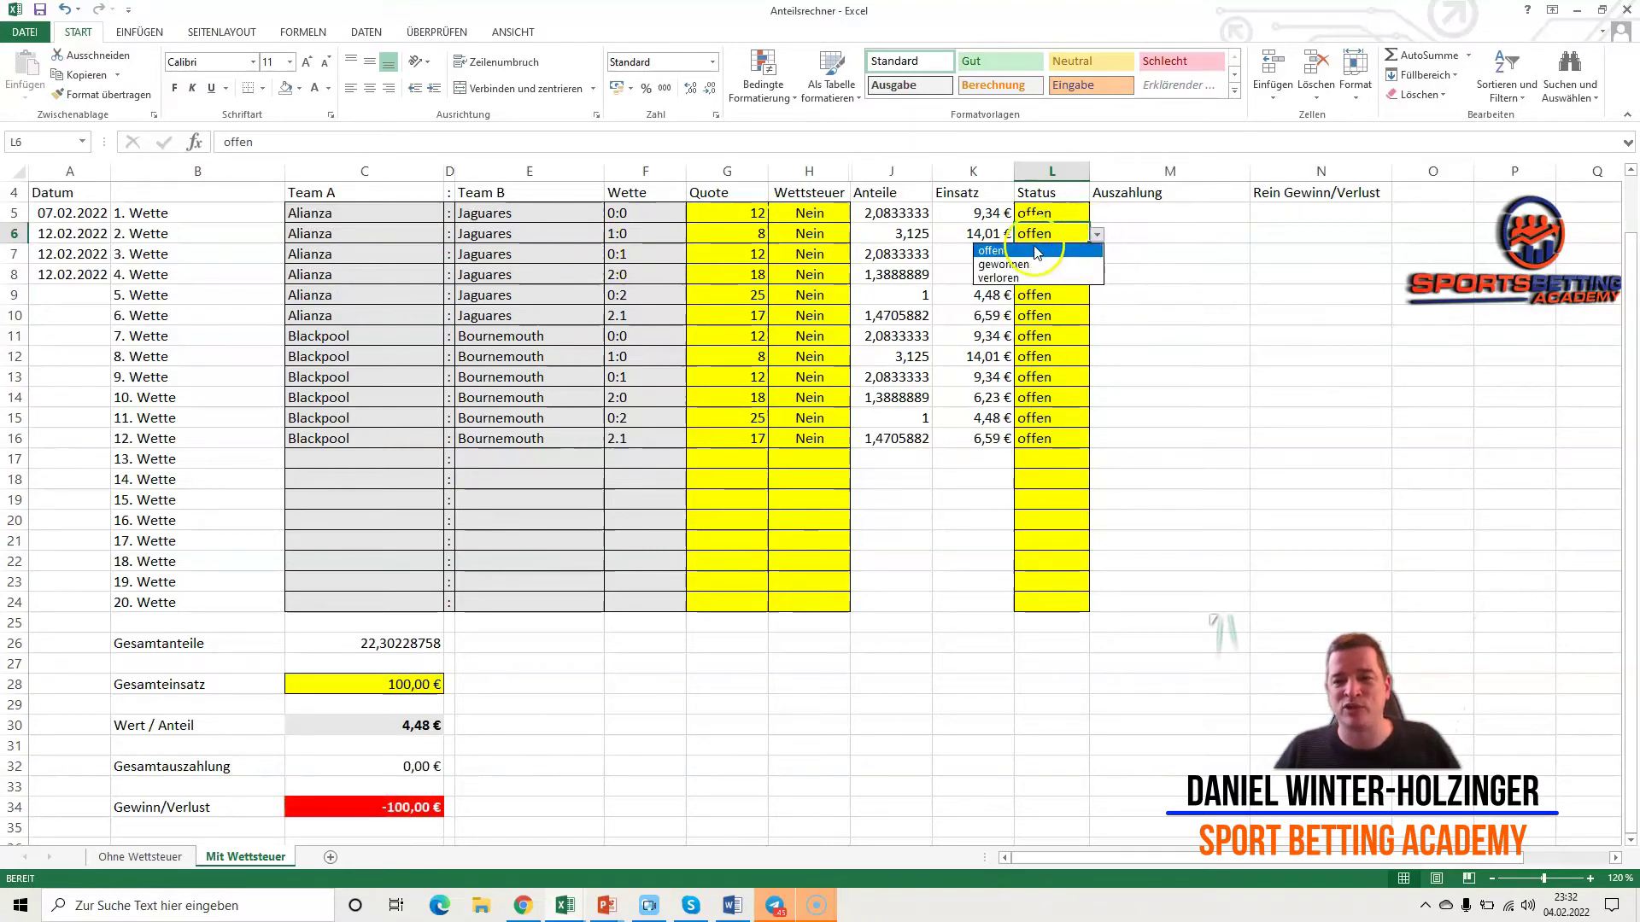
click(1044, 264)
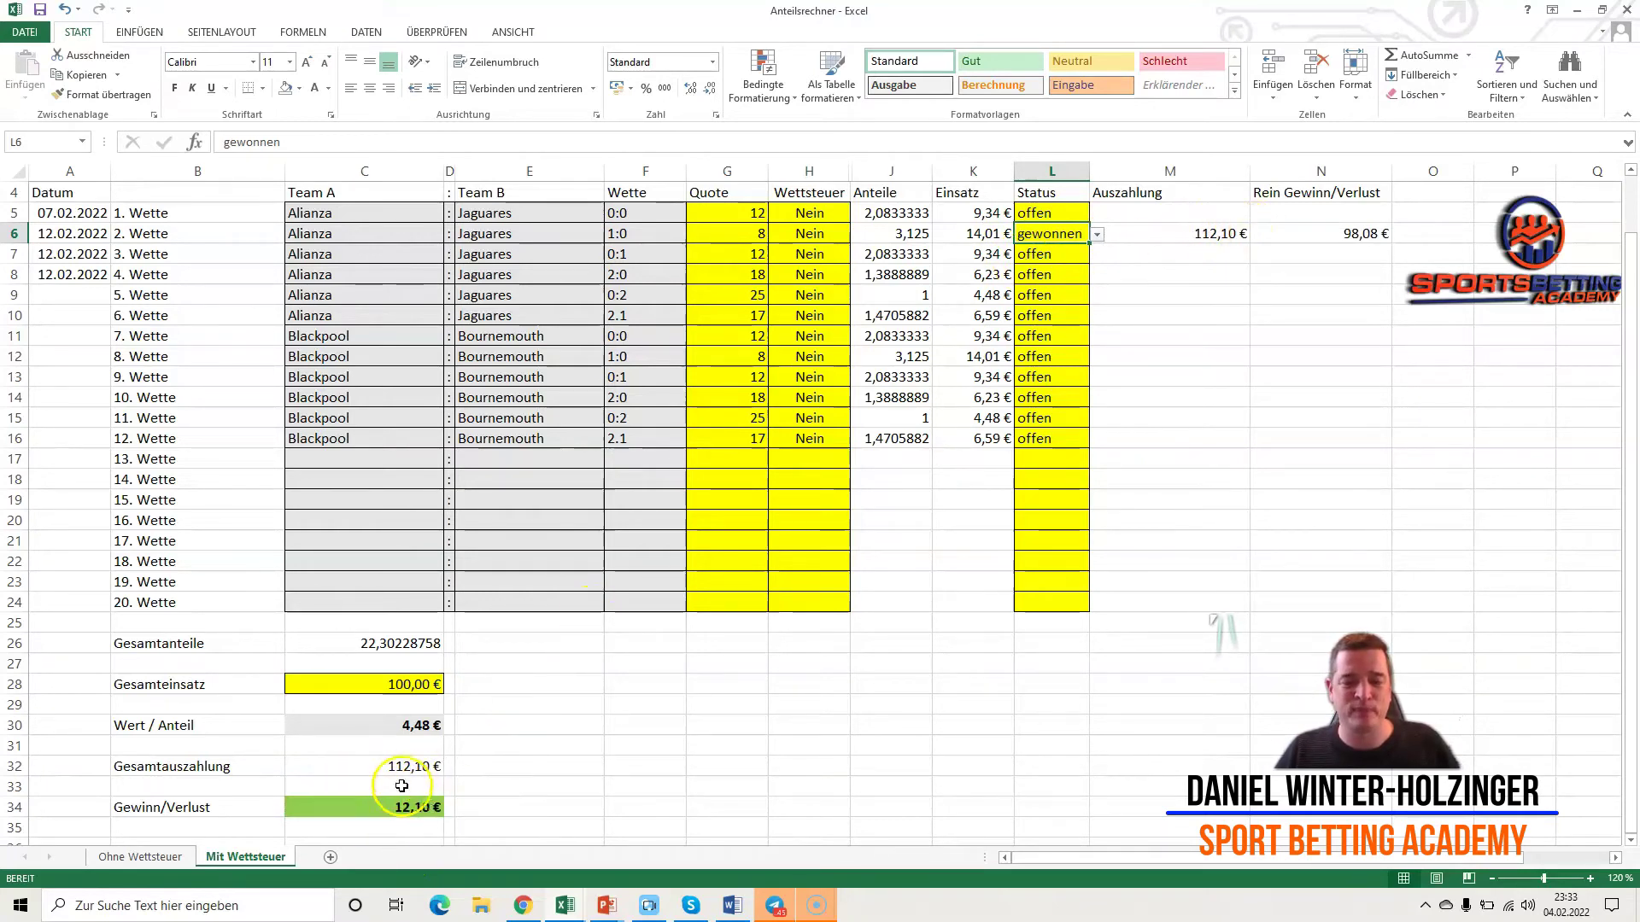
click(1098, 235)
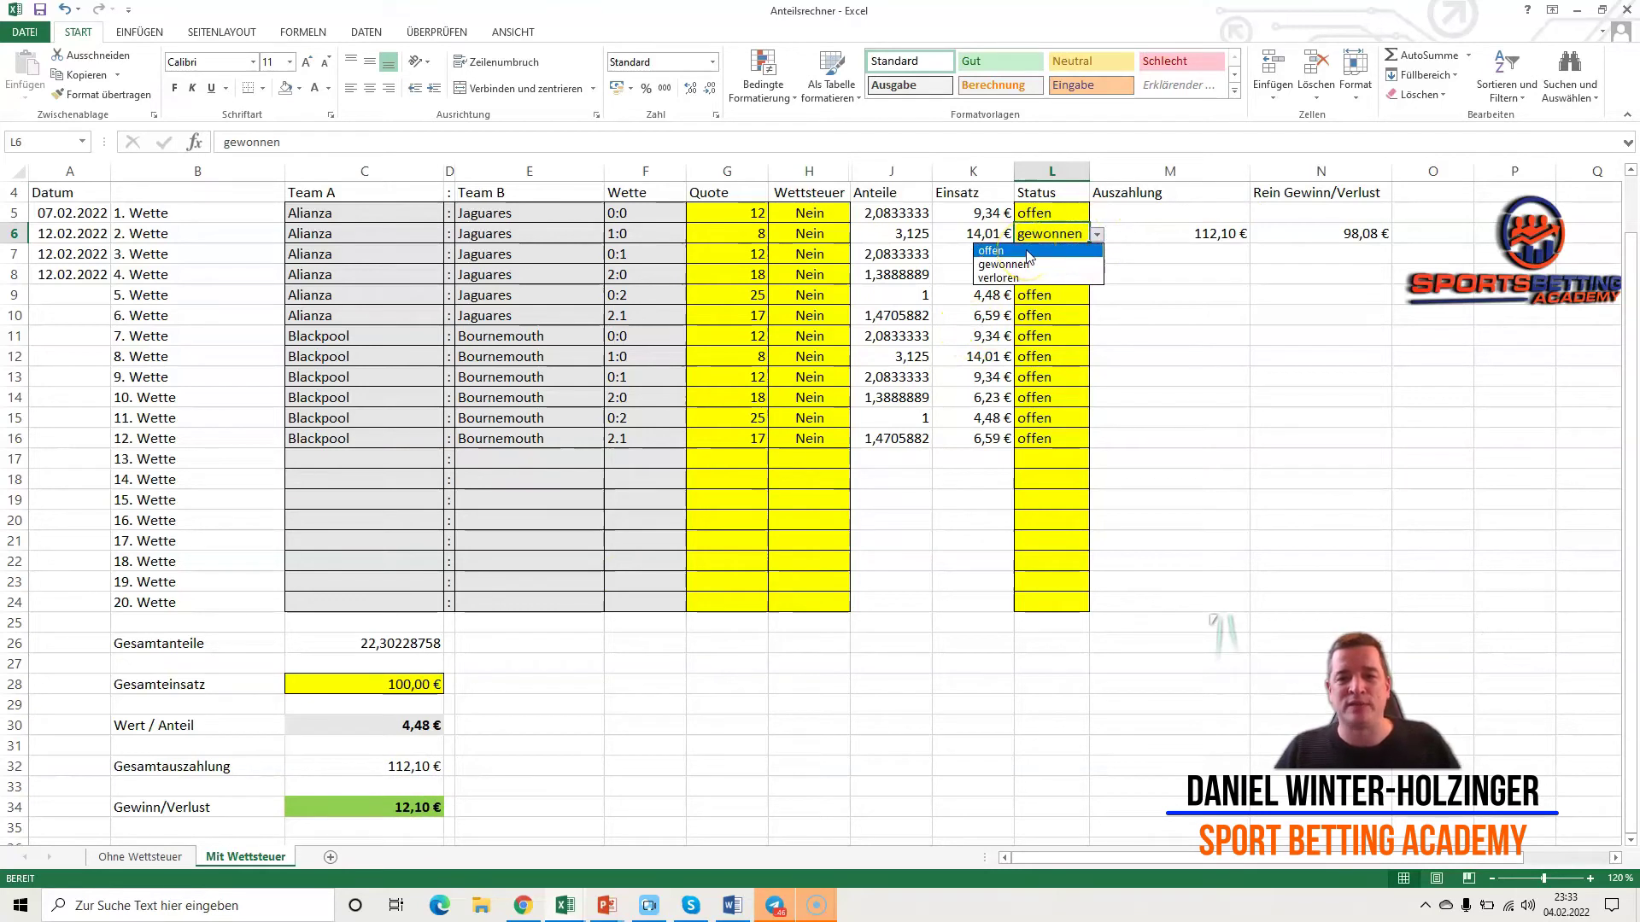
click(1029, 251)
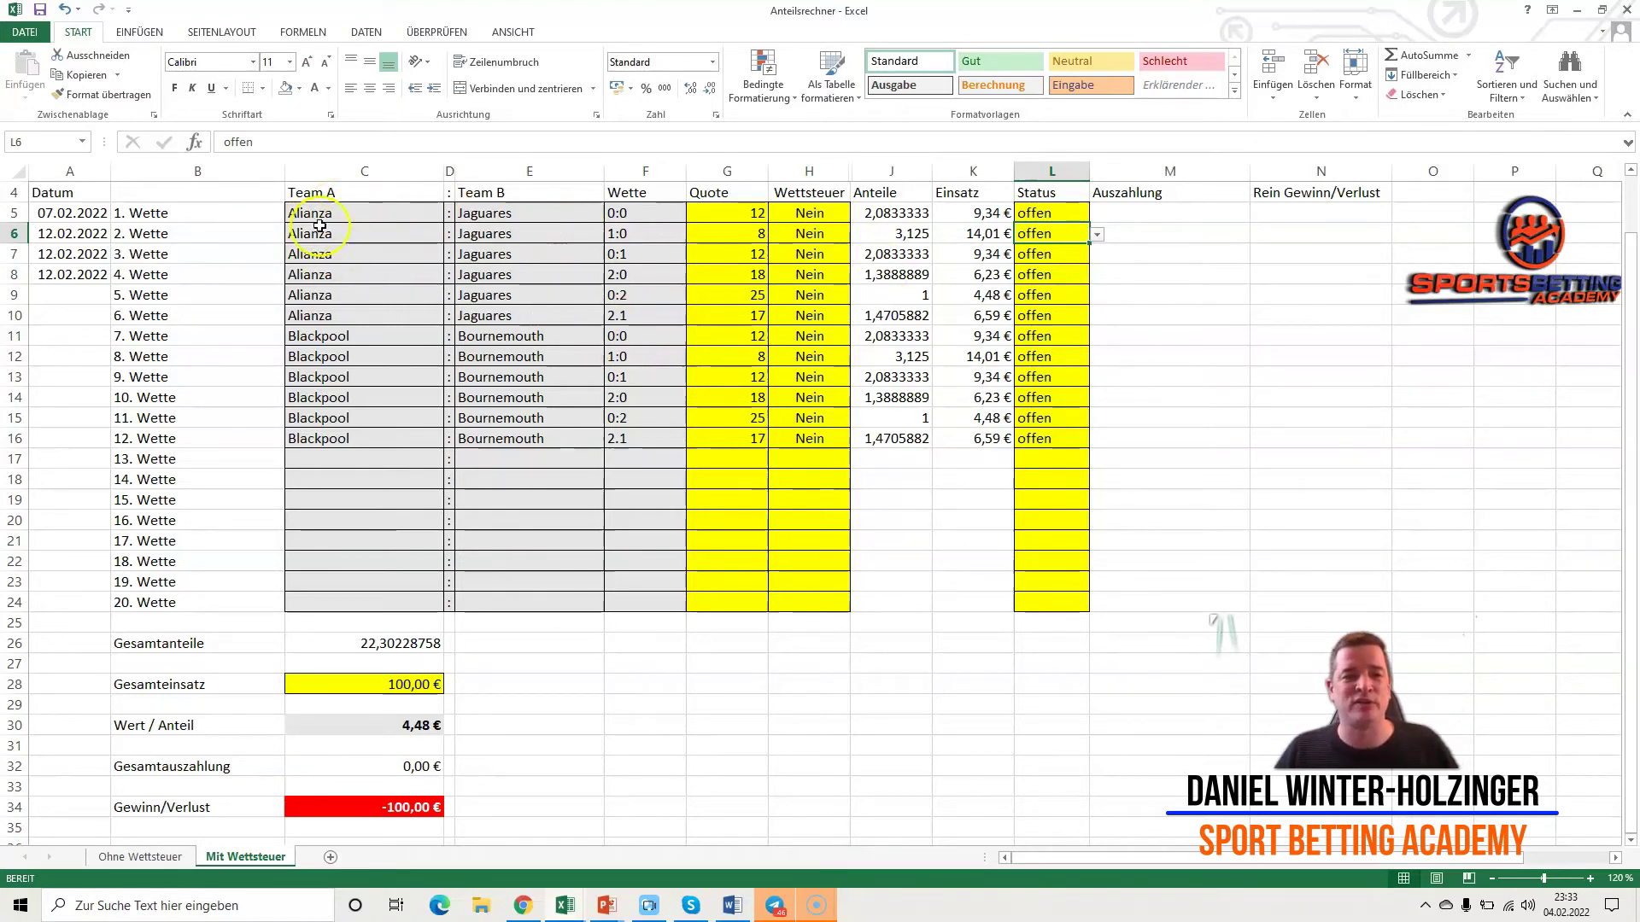
- Change bet 2 to the prediction Sieg 1 with a Quote of 2
click(633, 216)
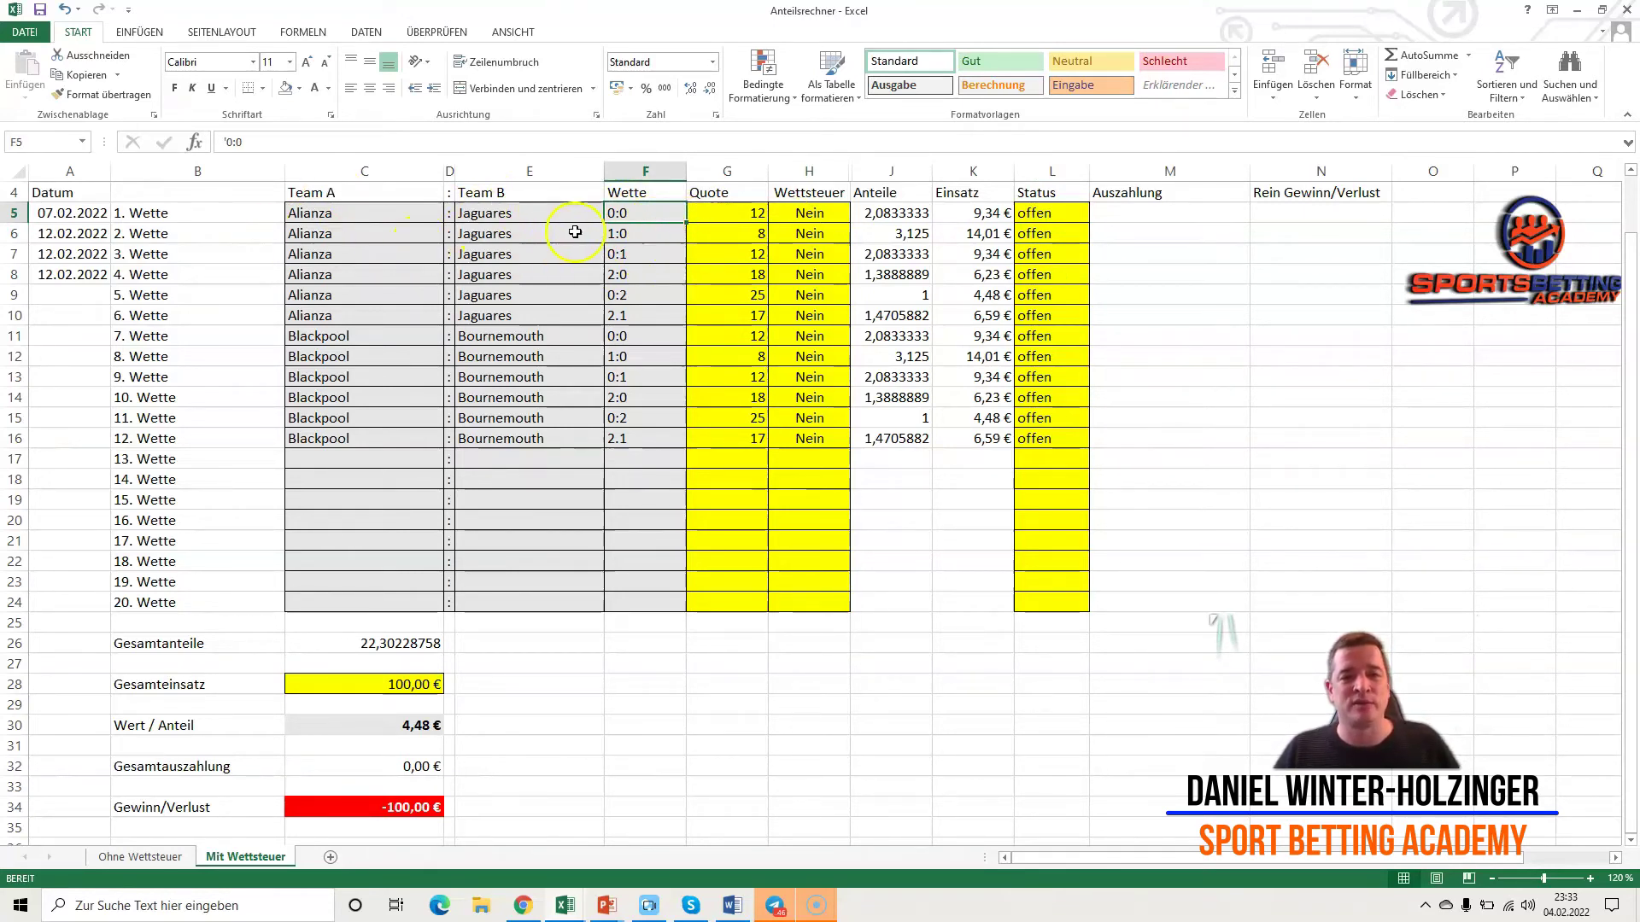
click(624, 240)
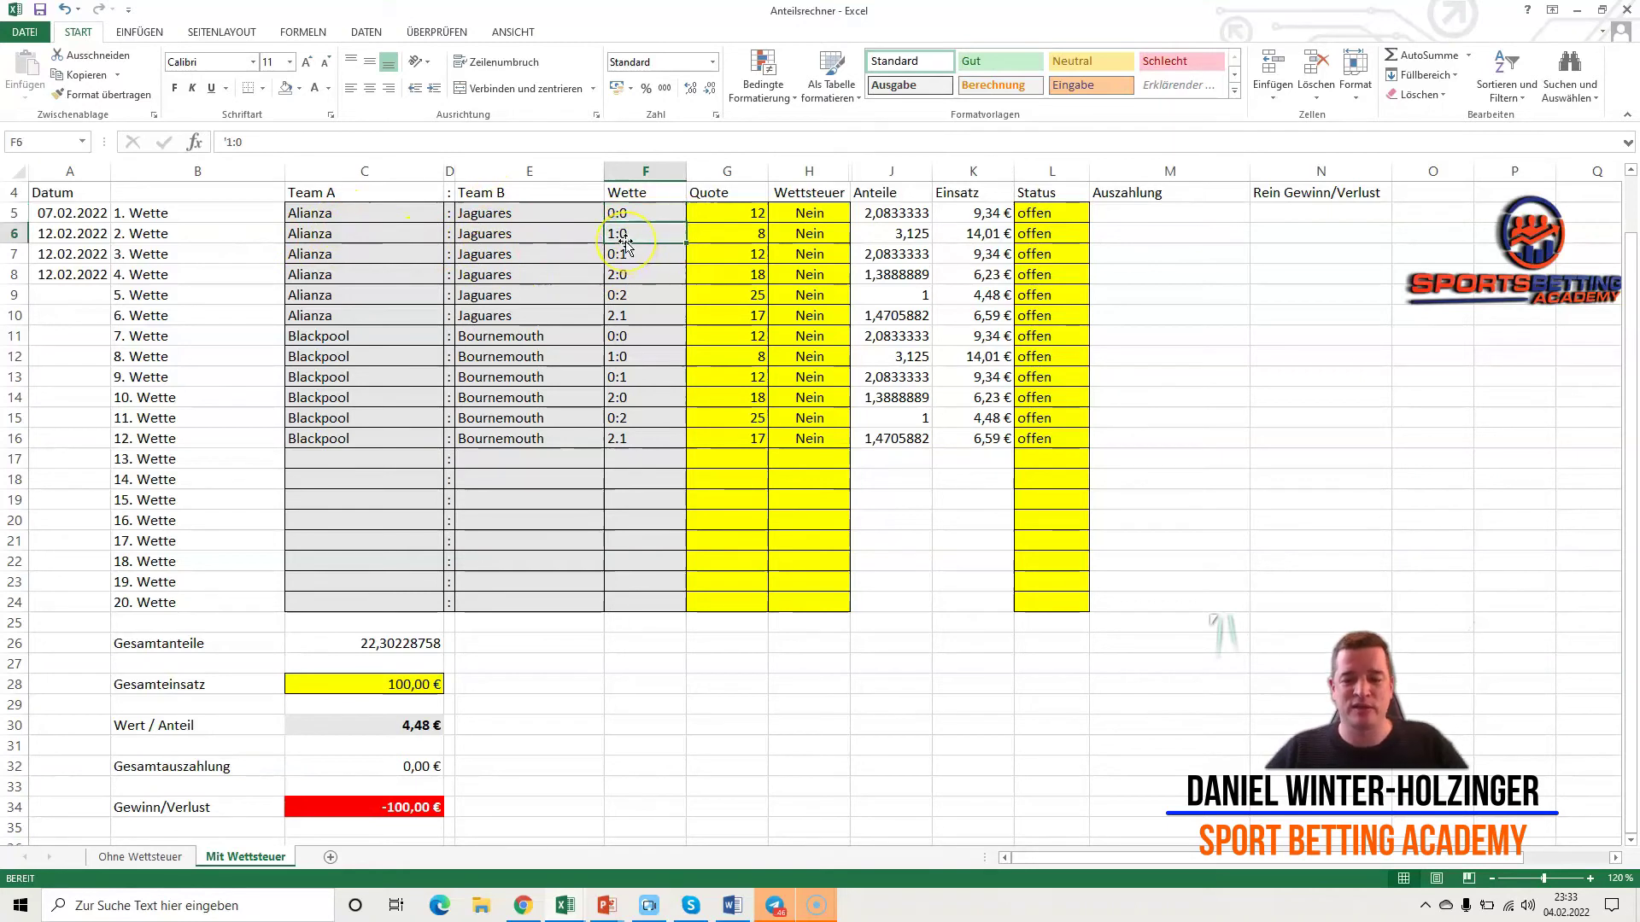
text(Sieg 1)
key(Tab)
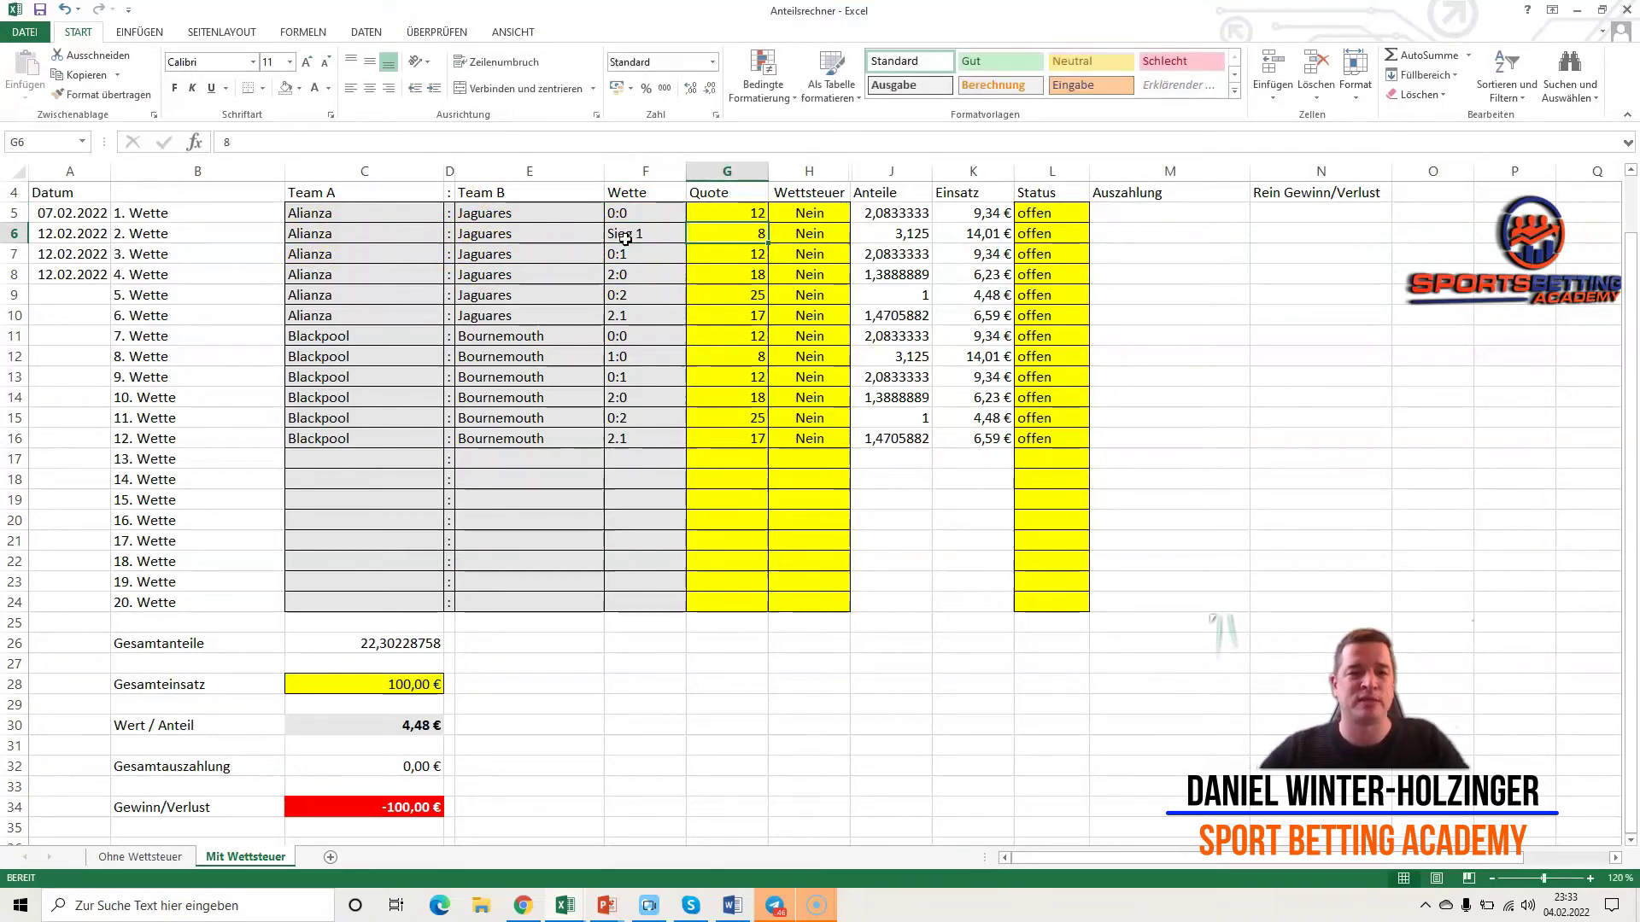
text(2)
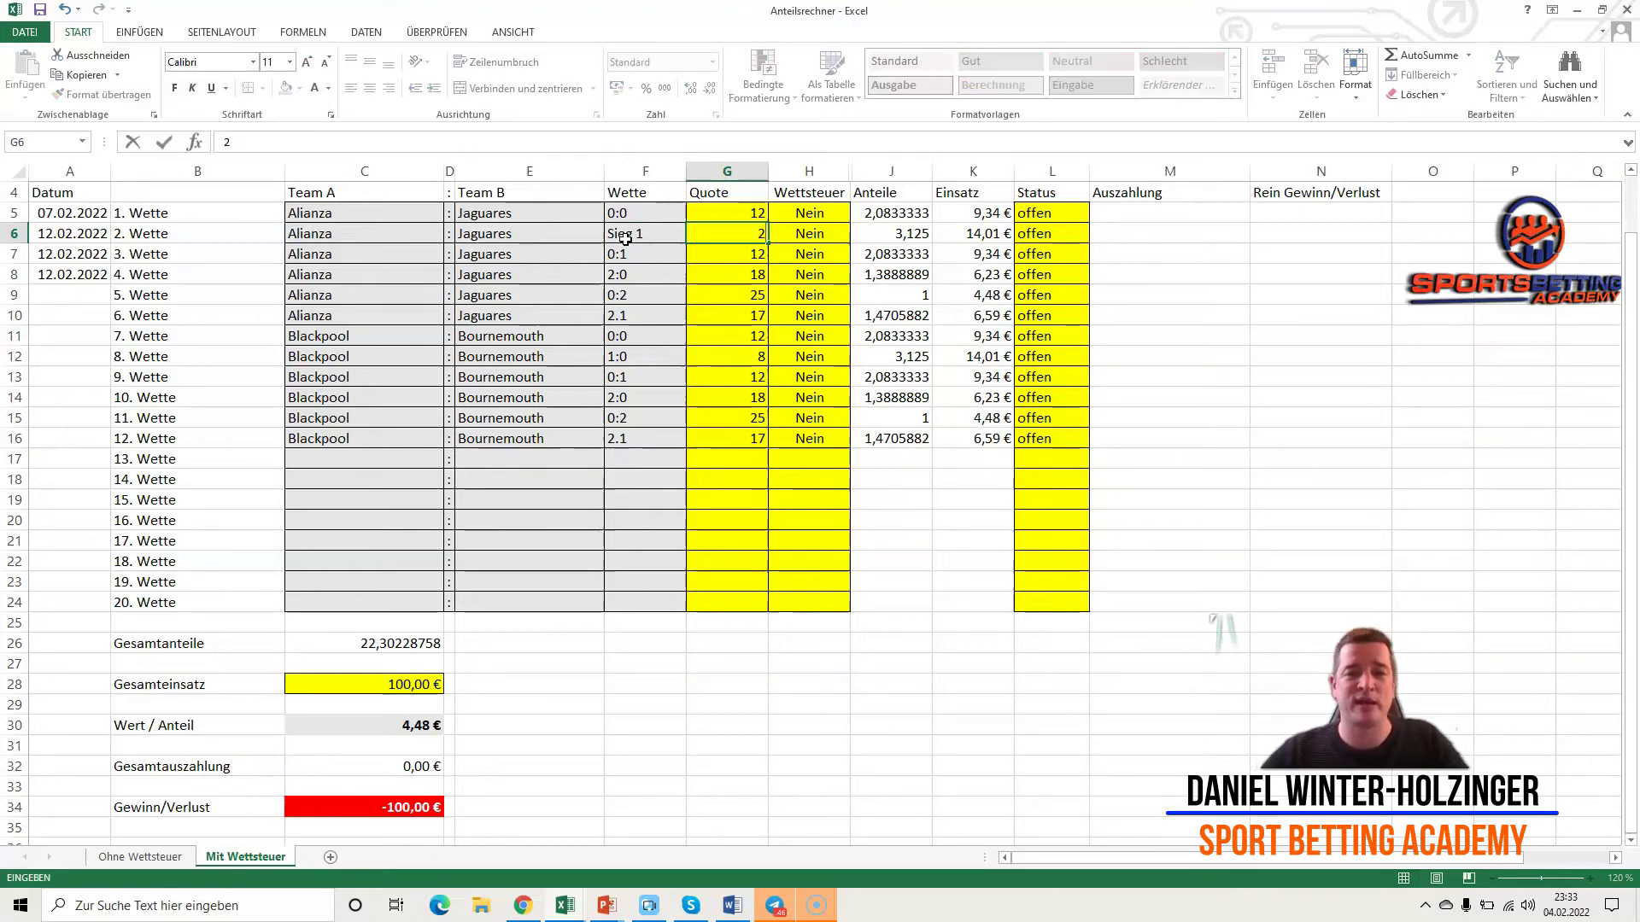
key(Return)
key(Left)
key(Right)
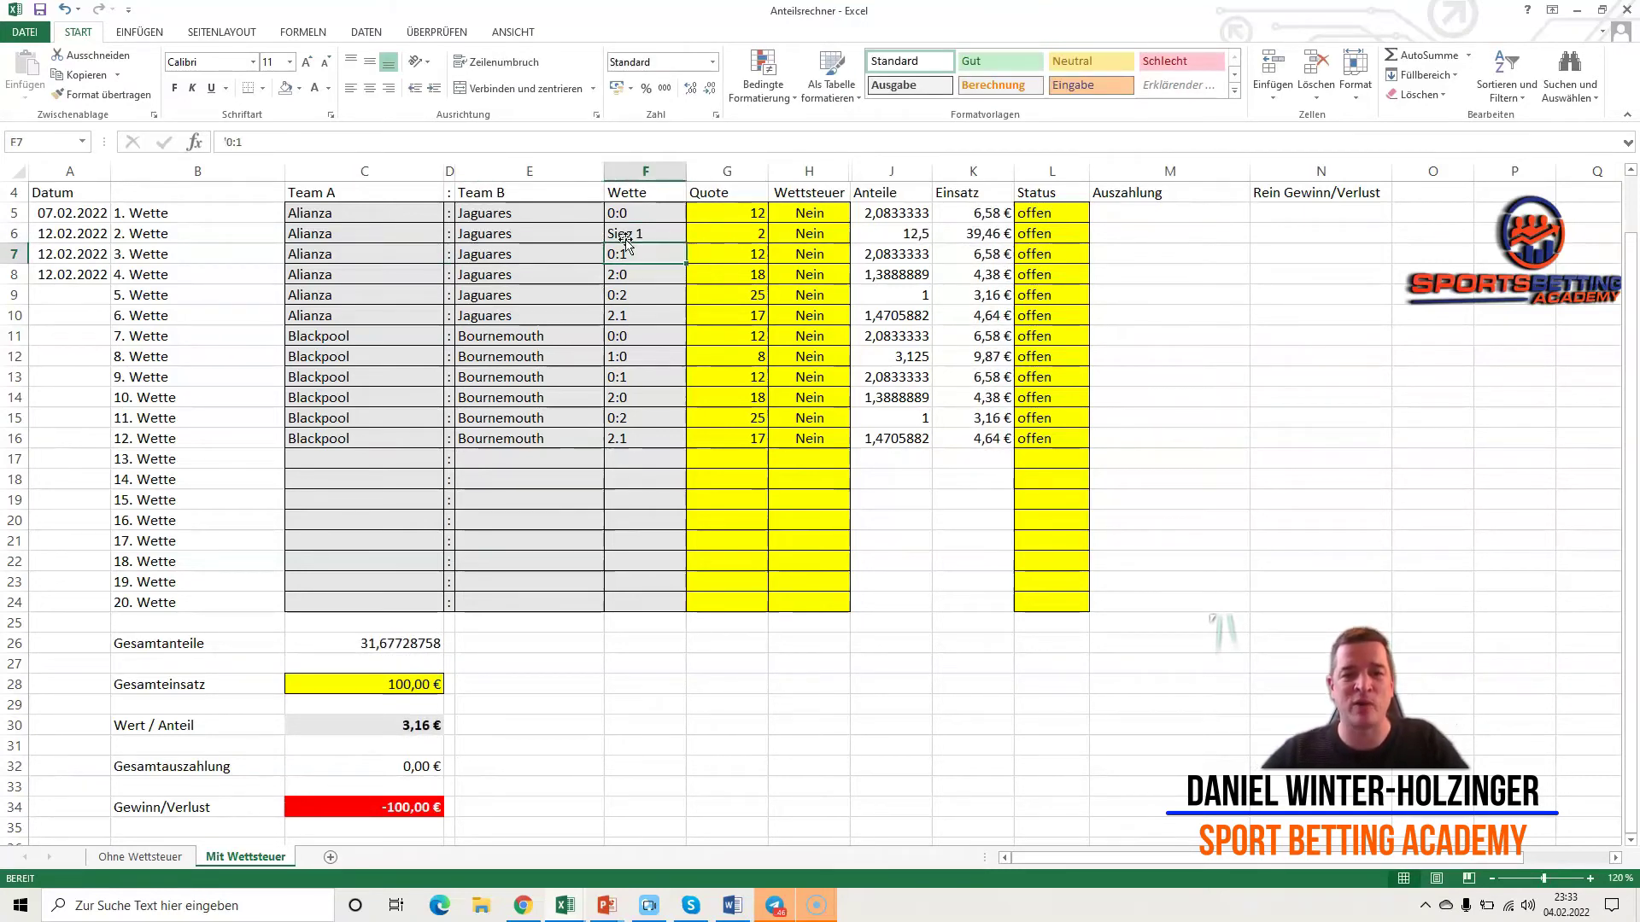
- Change bet 3 to the prediction Sieg 2 with a Quote of 3,5
text(Sieg 1)
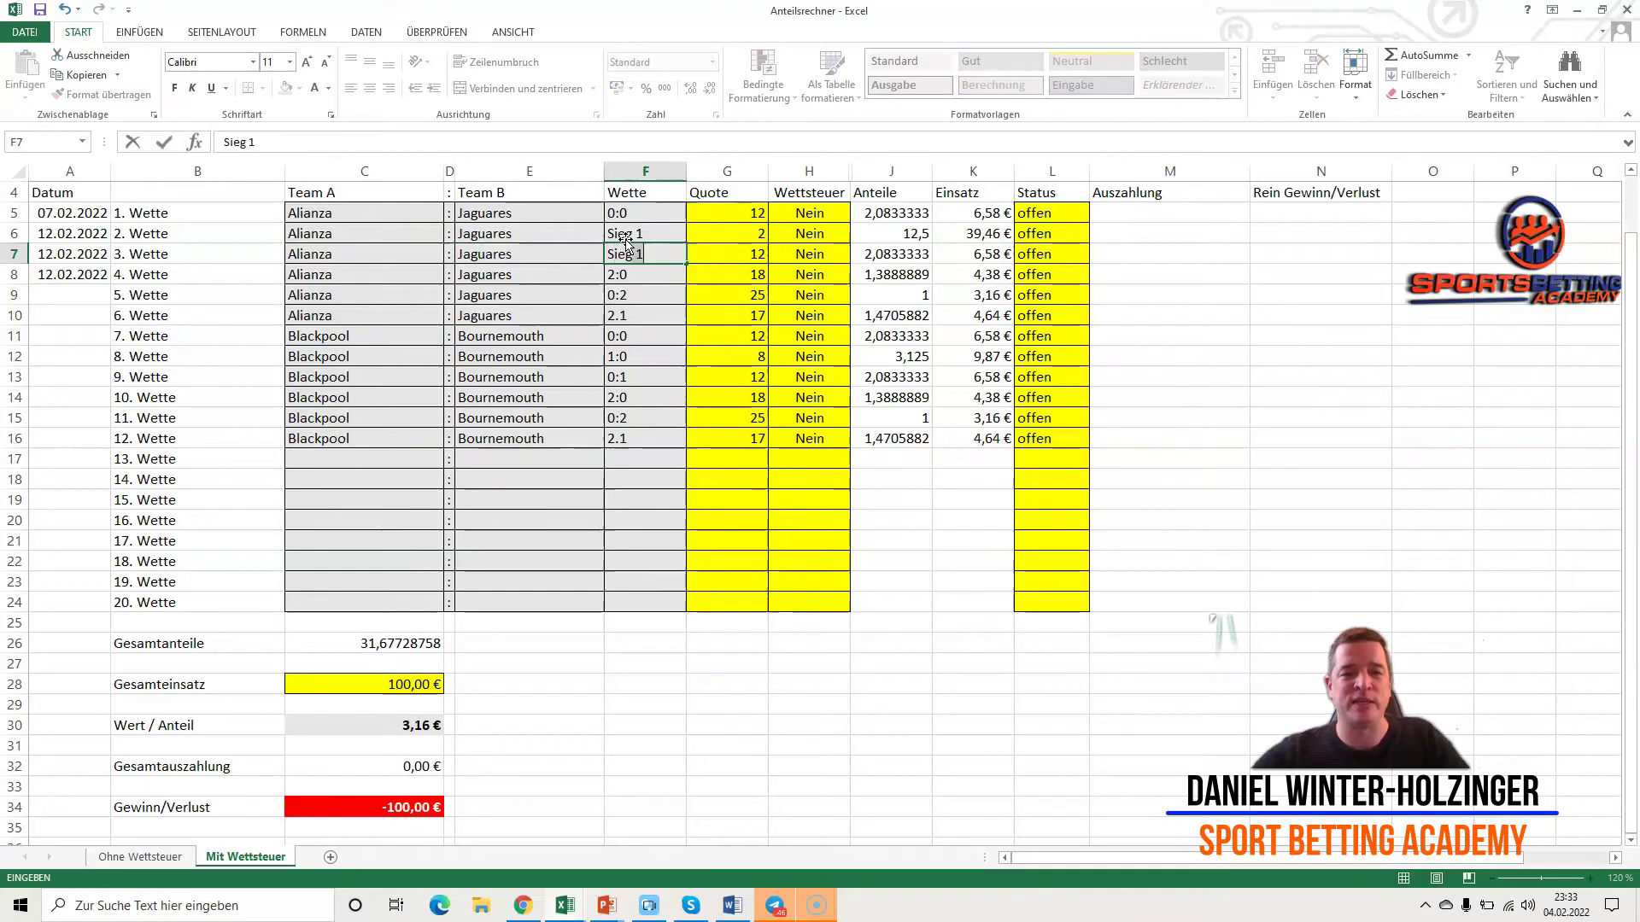
key(BackSpace)
text(2)
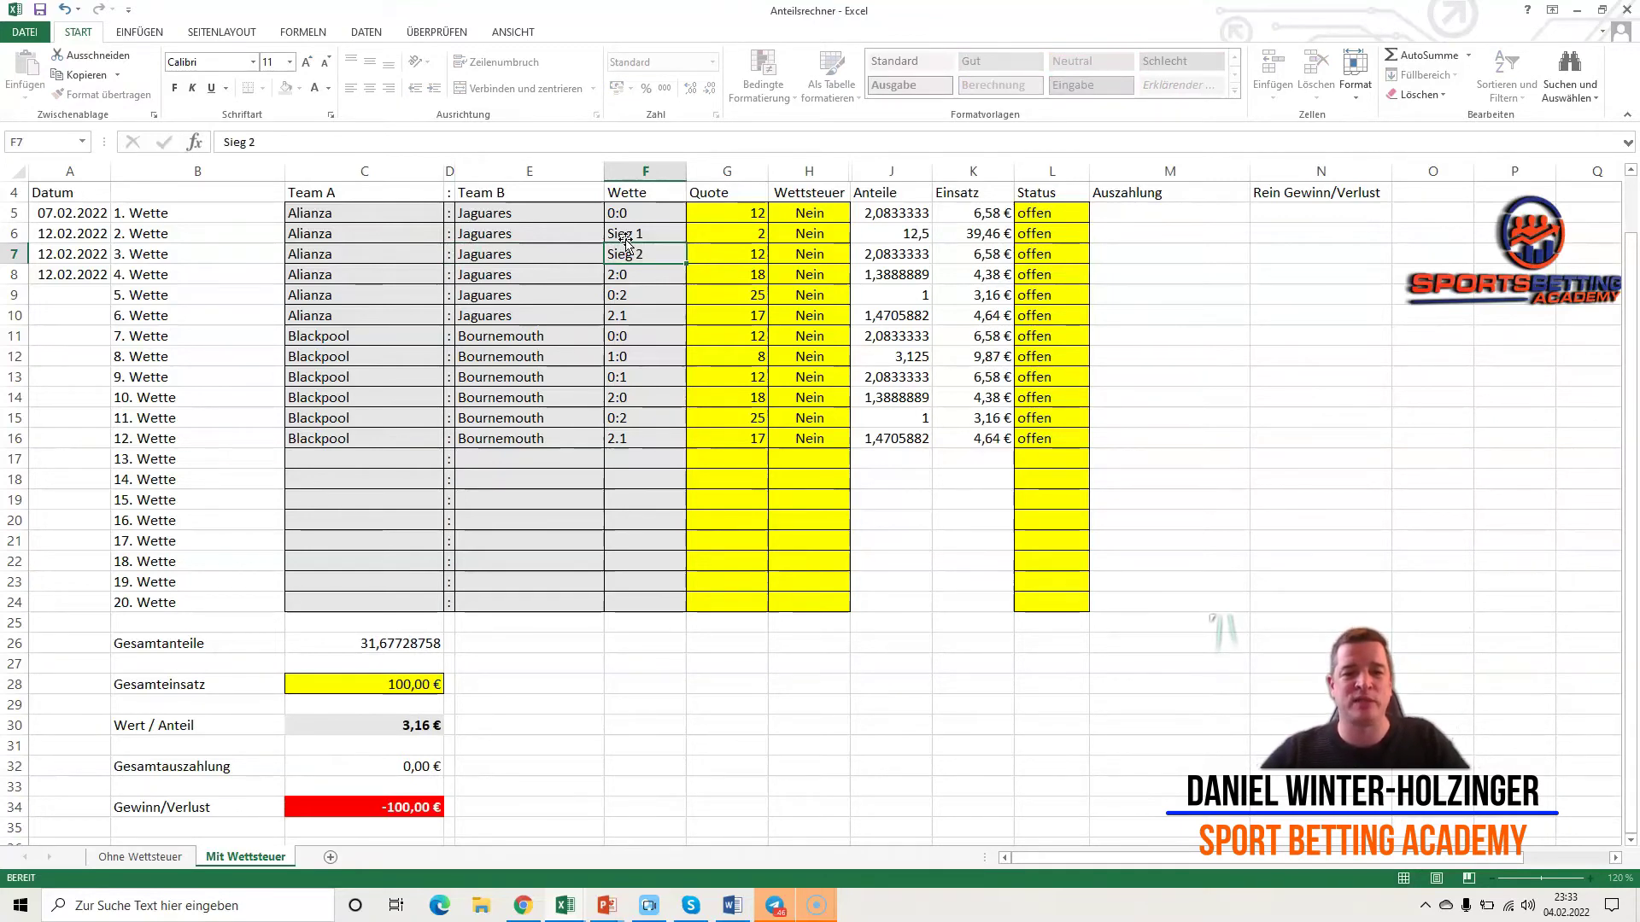
key(Right)
text(3,5)
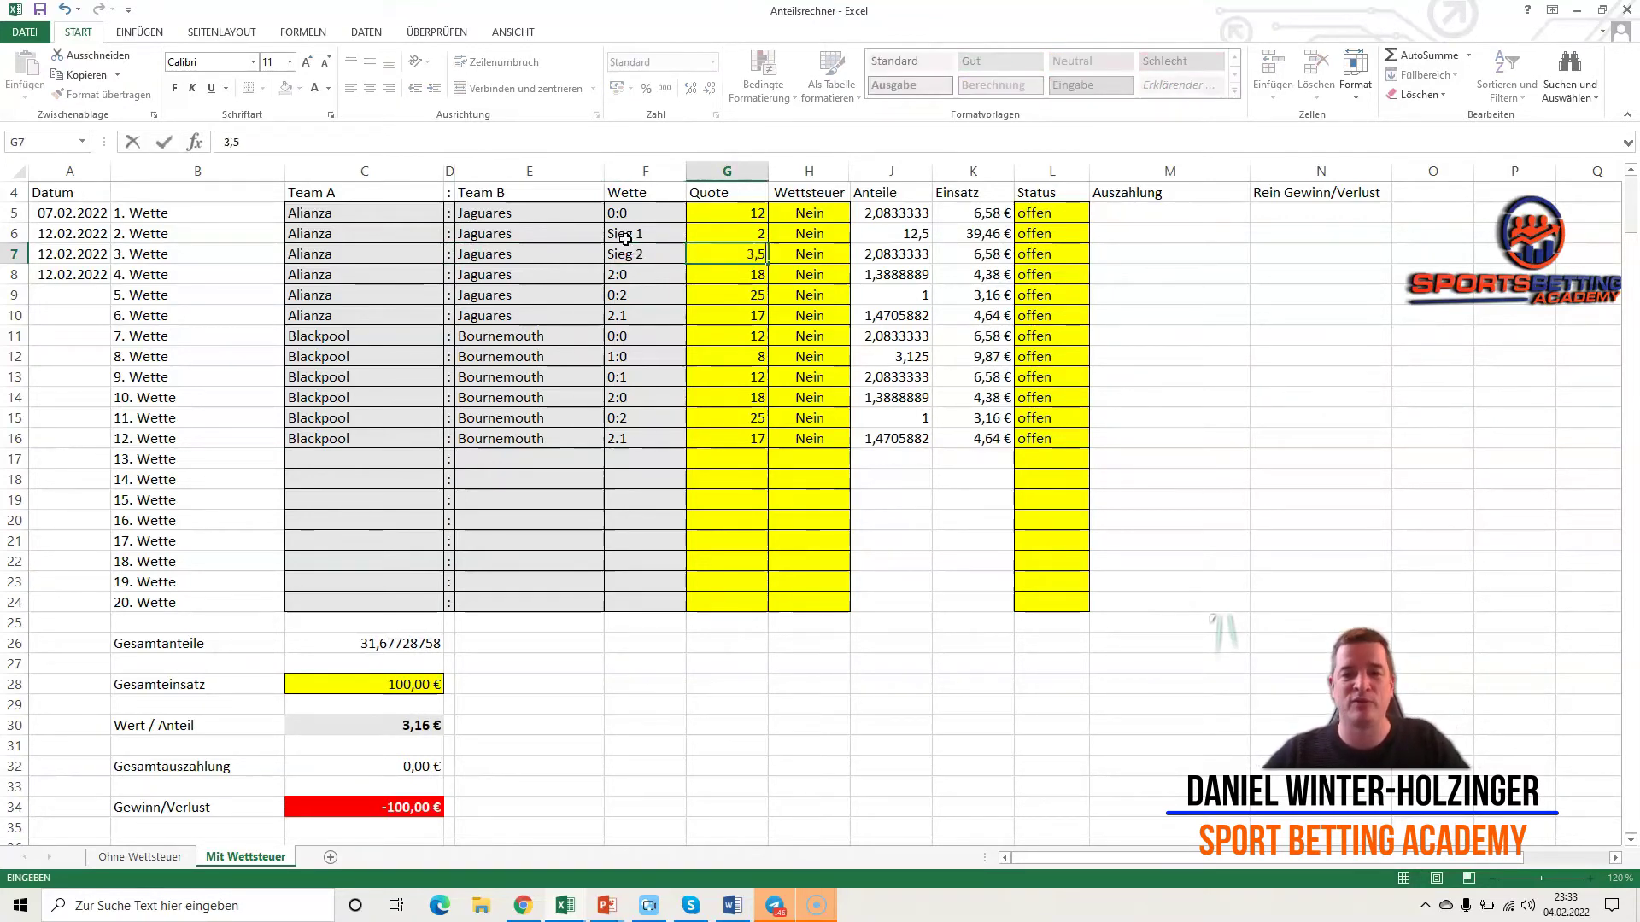
key(Return)
key(Left)
key(Left)
key(Left)
key(Left)
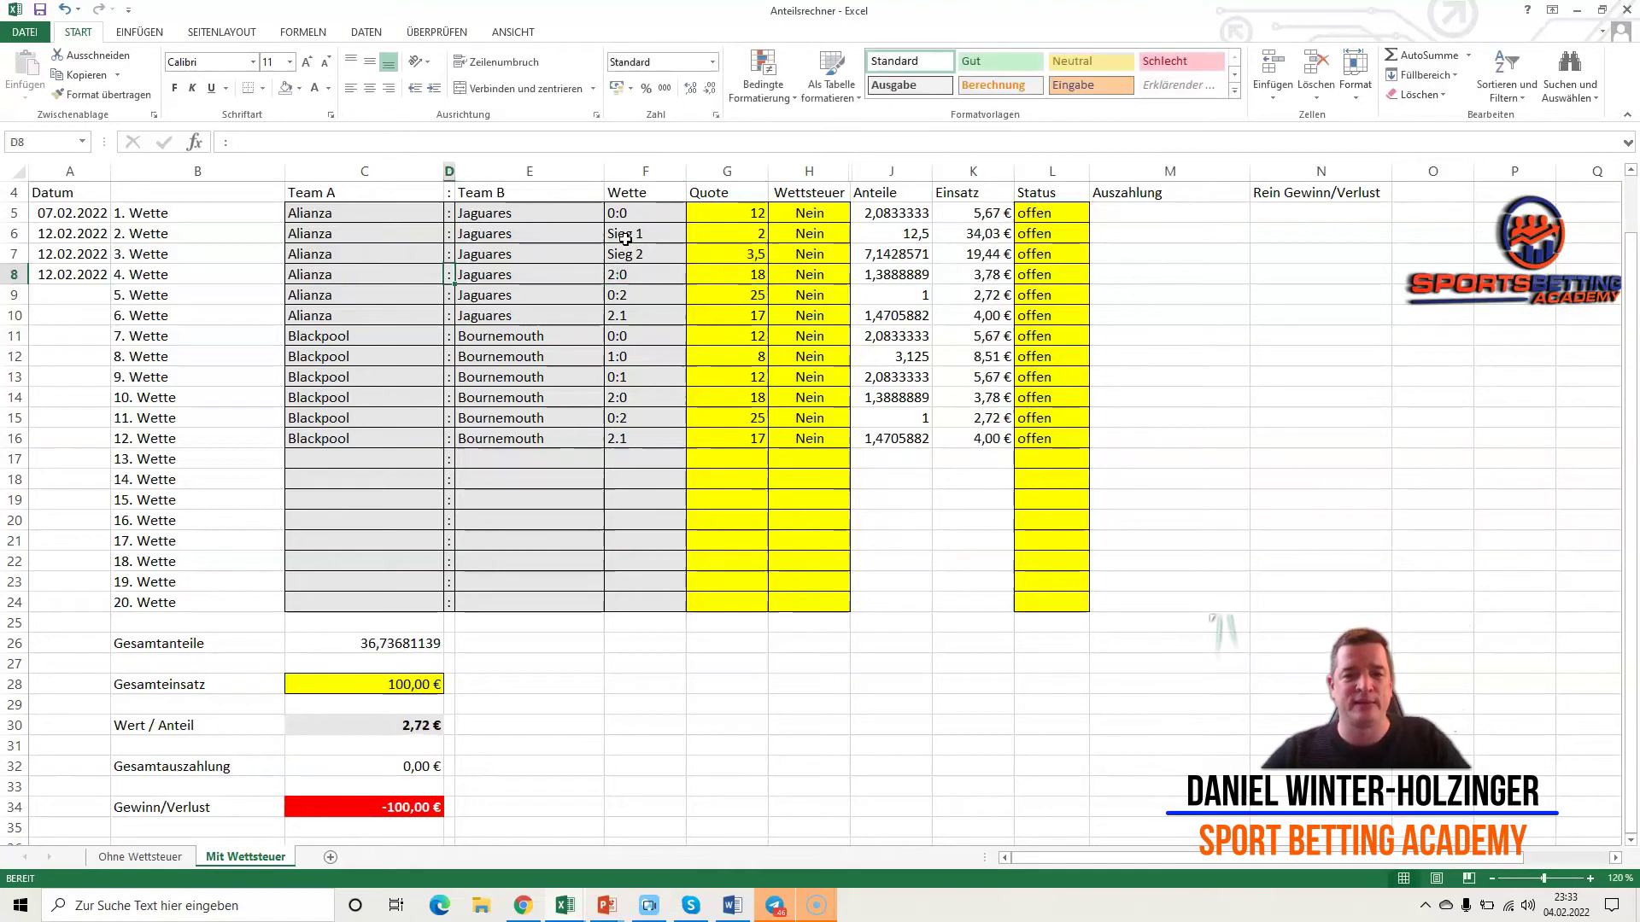
key(Right)
key(Right)
key(Right)
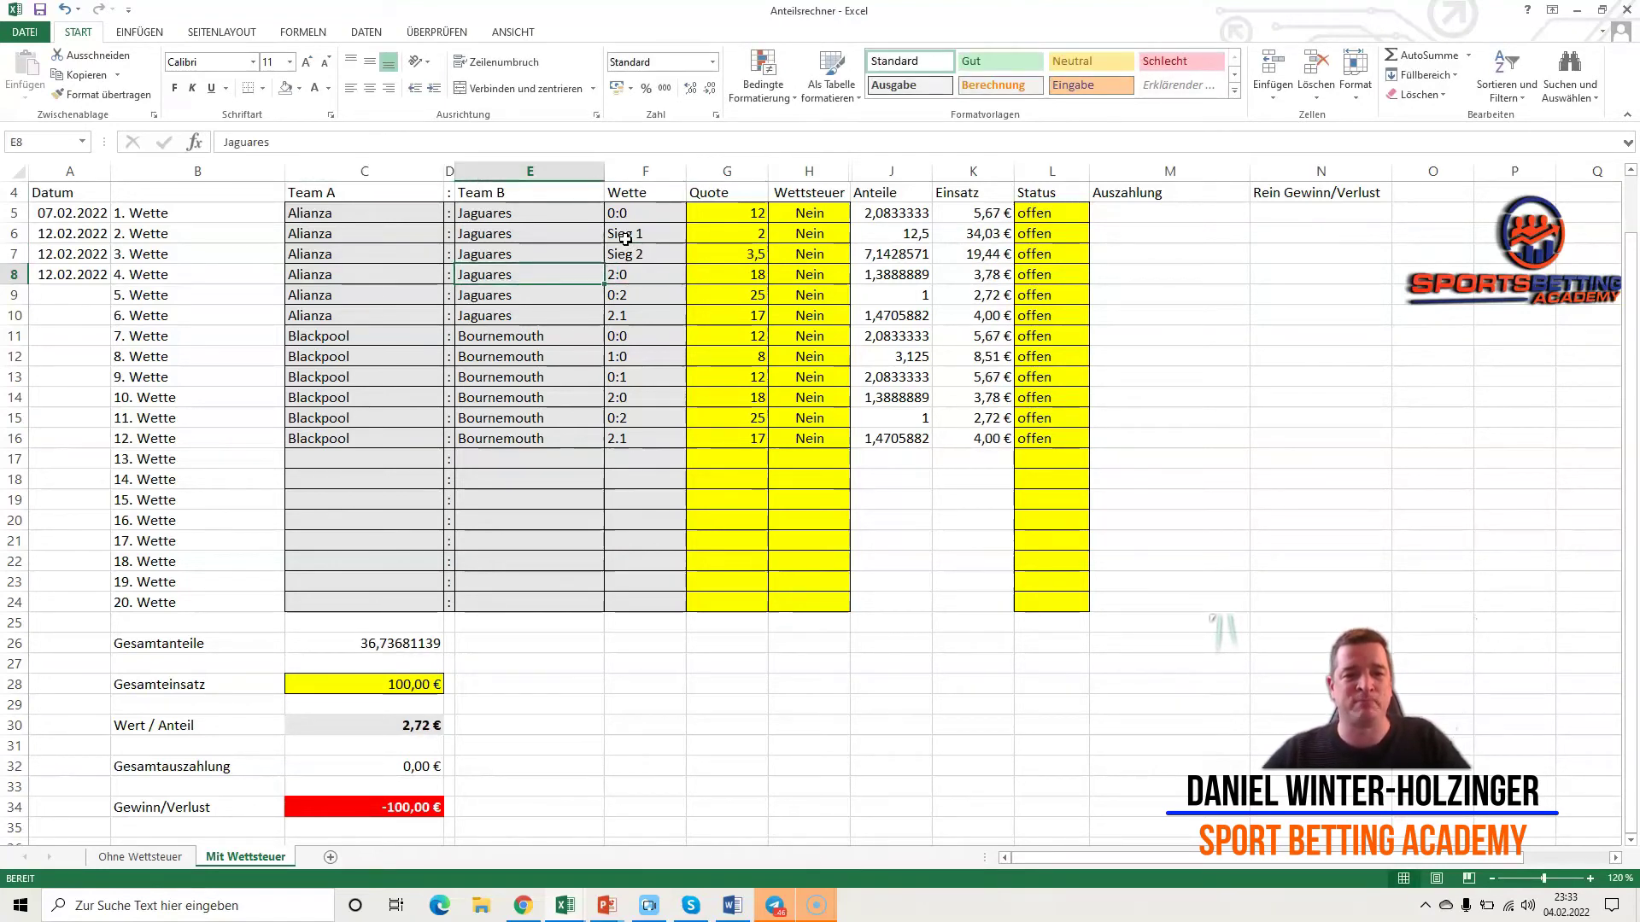
key(Left)
key(Left)
key(Left)
key(Right)
key(Right)
key(Right)
key(Right)
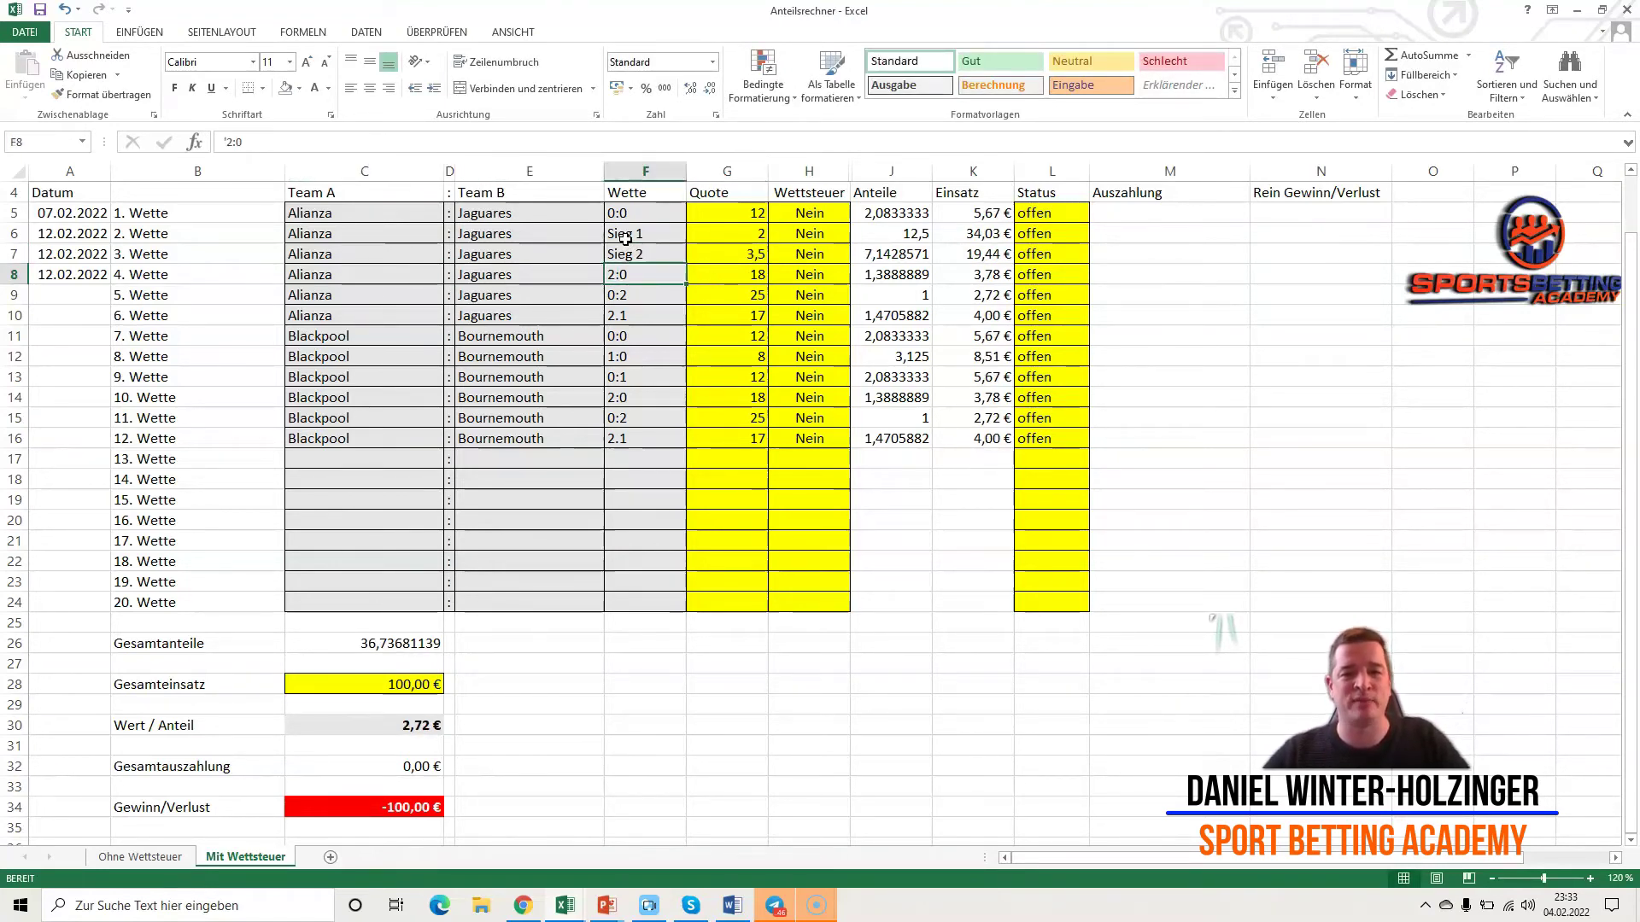
- Replace the teams of bet 4 with Hull as Team A and Fulham as Team B
key(Left)
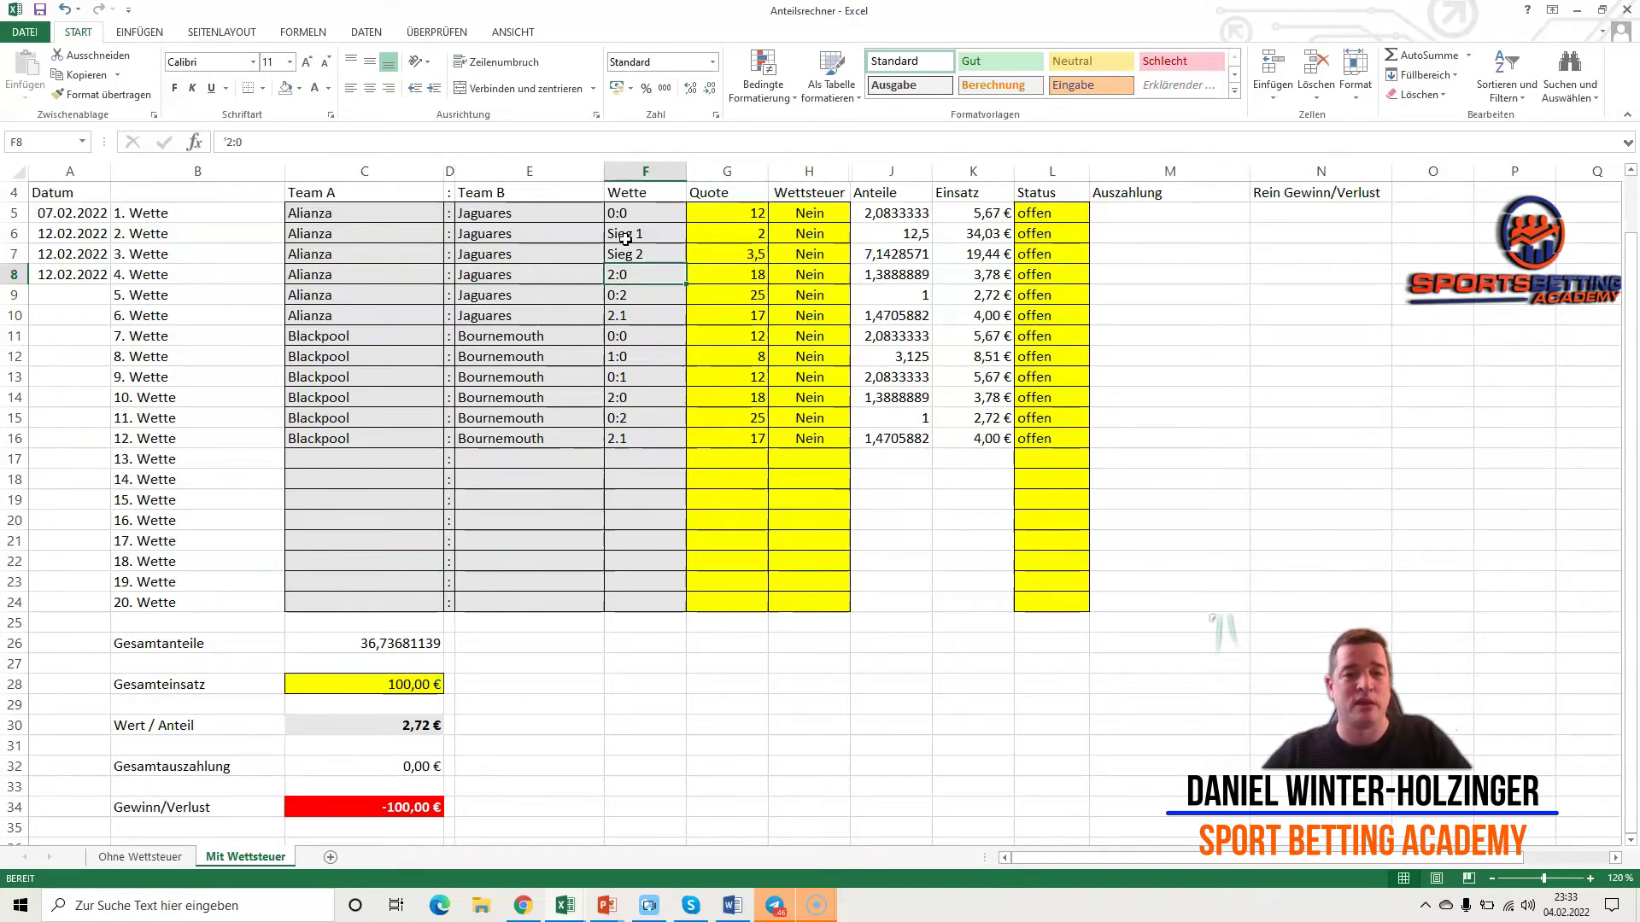
key(Left)
key(Left)
key(Left)
key(shift+Down)
key(shift+Down)
key(shift+Right)
key(shift+Right)
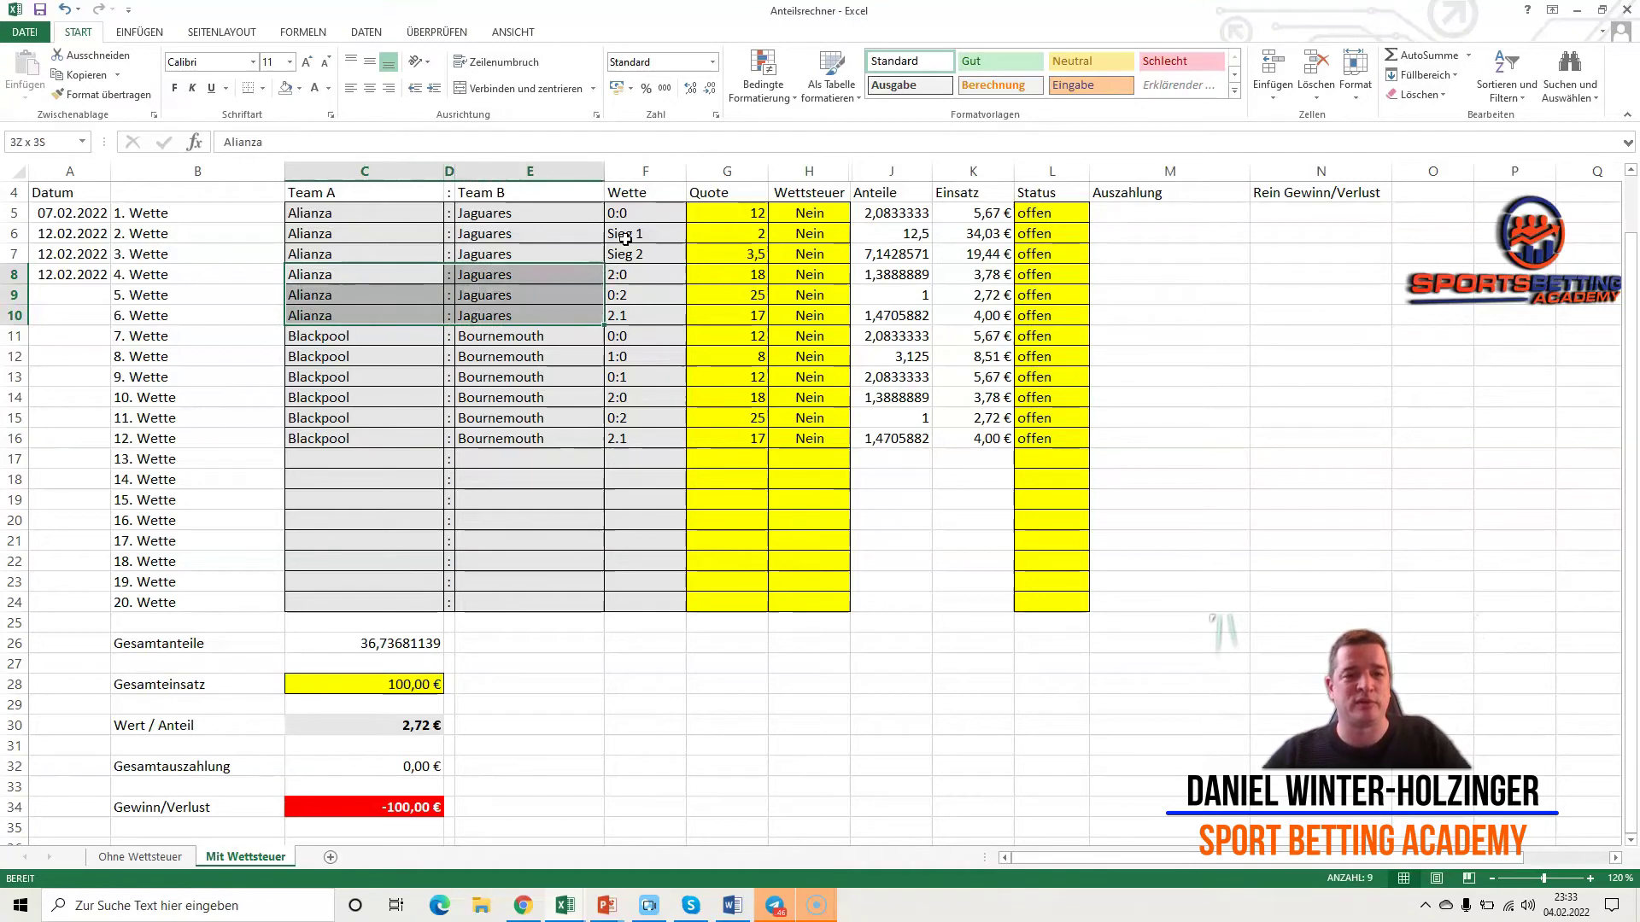
key(shift+Left)
key(shift+Left)
key(shift+Up)
key(shift+Up)
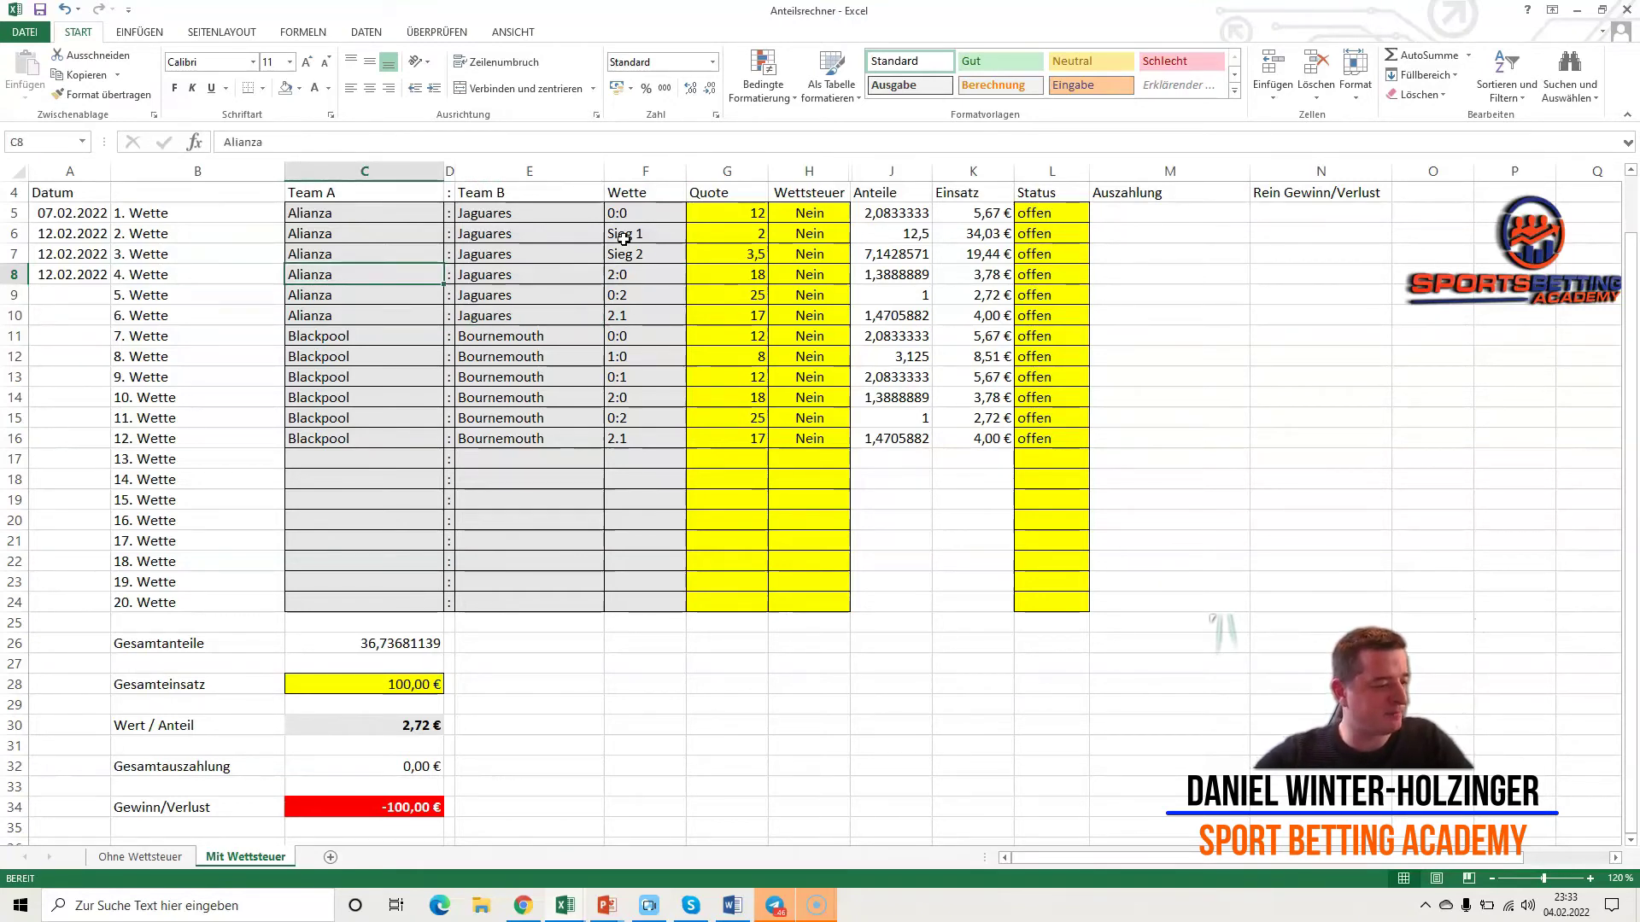
text(Hull)
key(Tab)
key(Tab)
text(Fo)
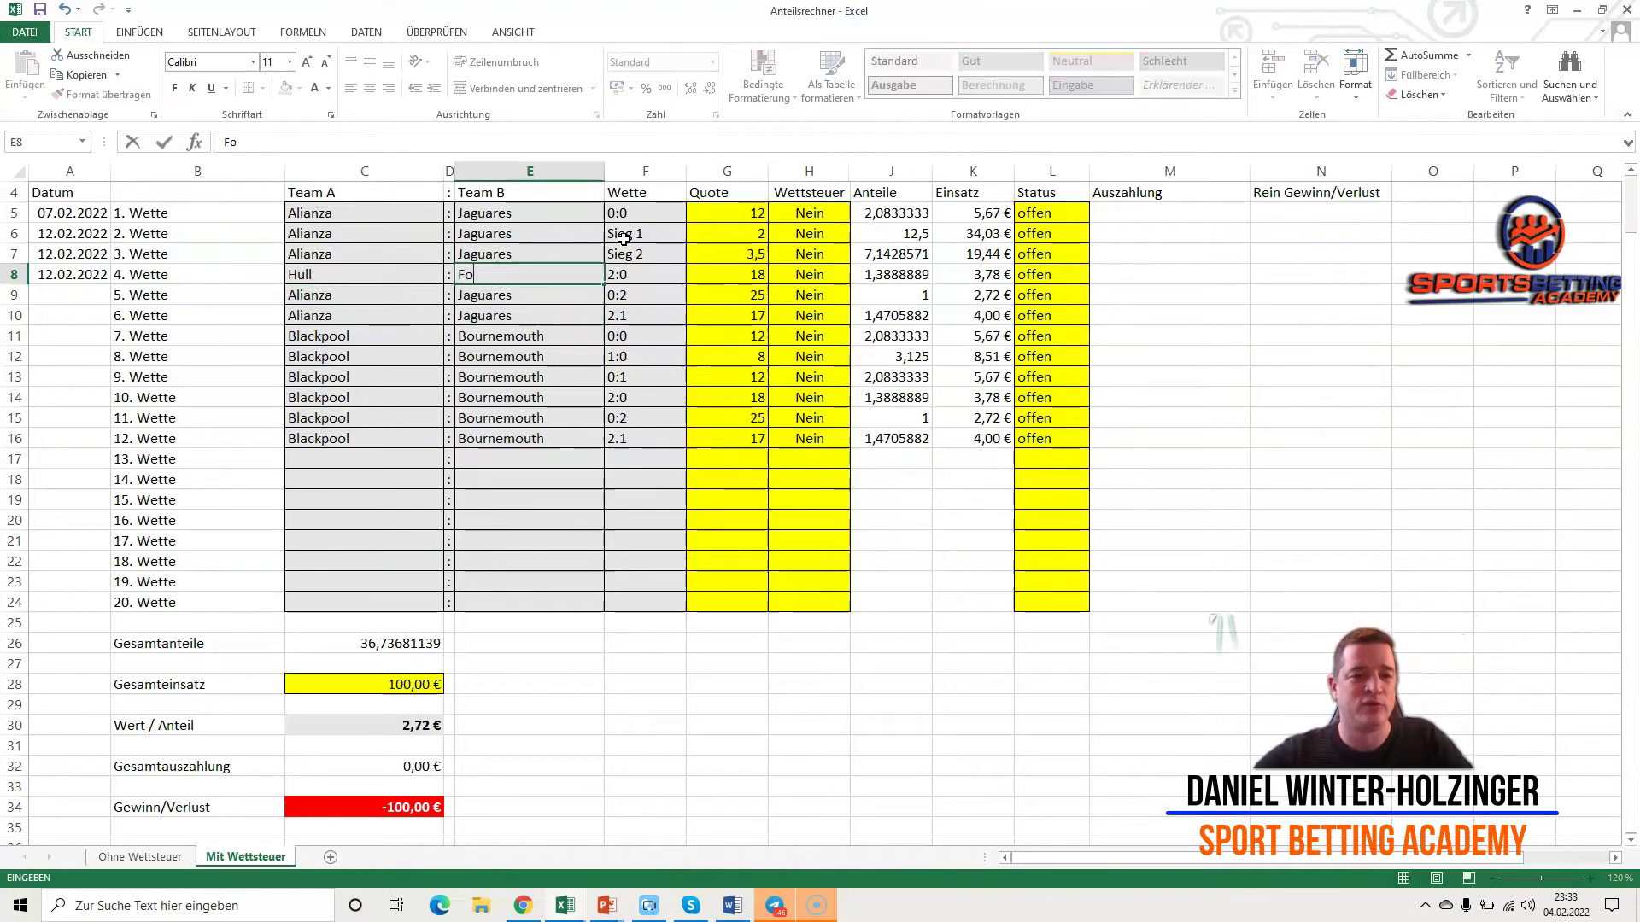
text(lham)
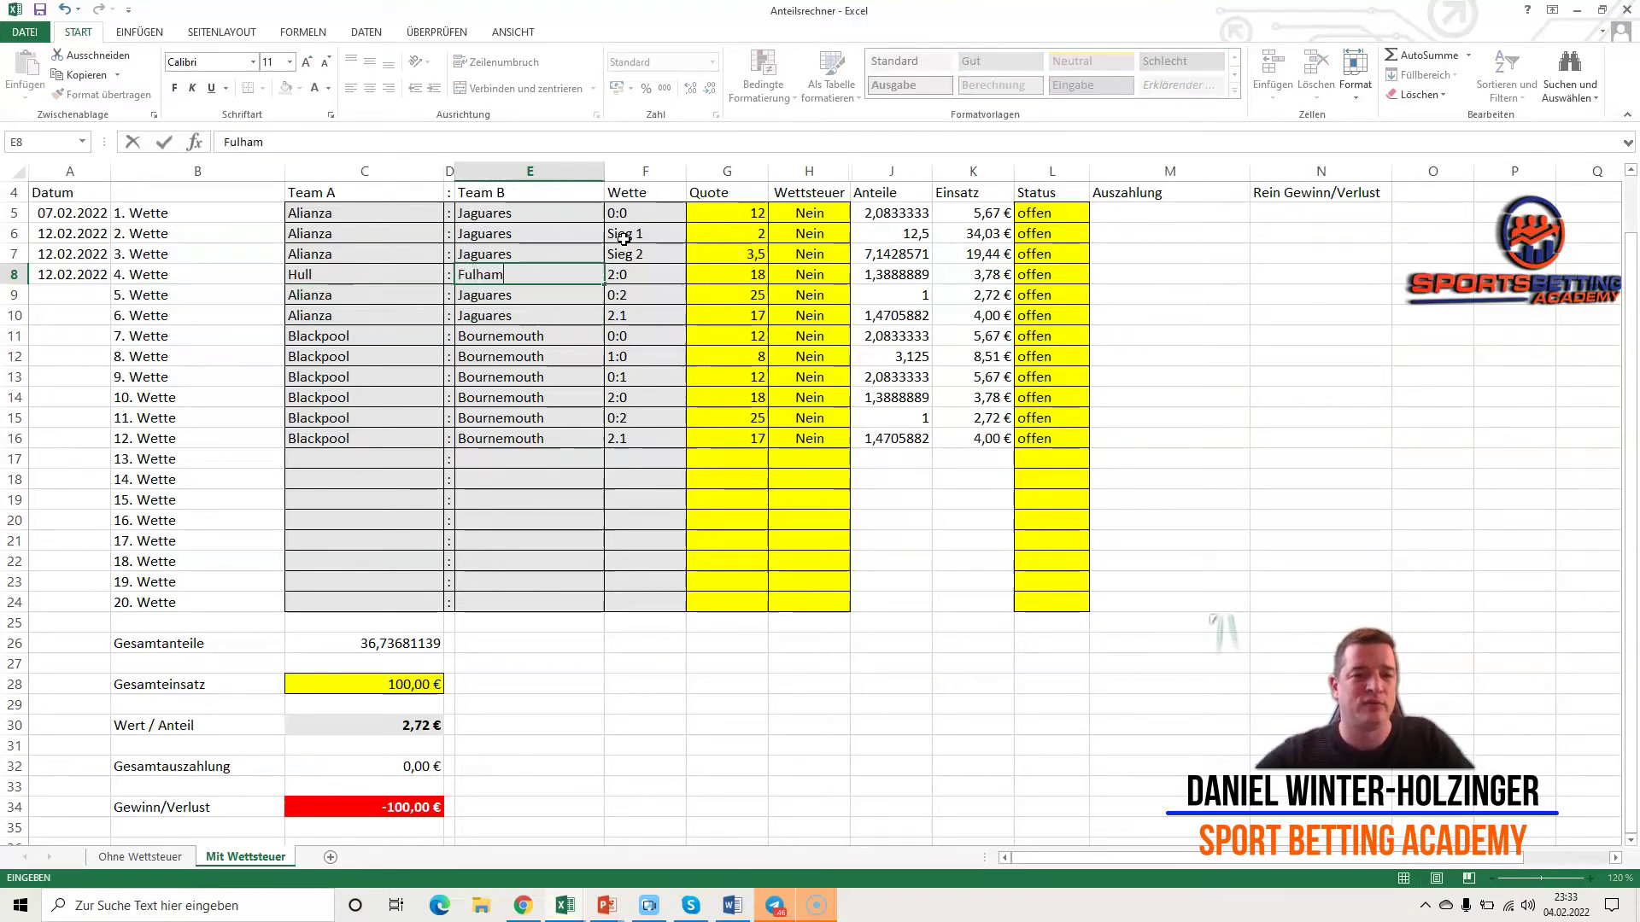
key(Return)
- Copy the Hull–Fulham pairing from bet 4 to bets 5 and 6
text(v)
key(Return)
key(Up)
key(Up)
key(shift+Right)
key(shift+Right)
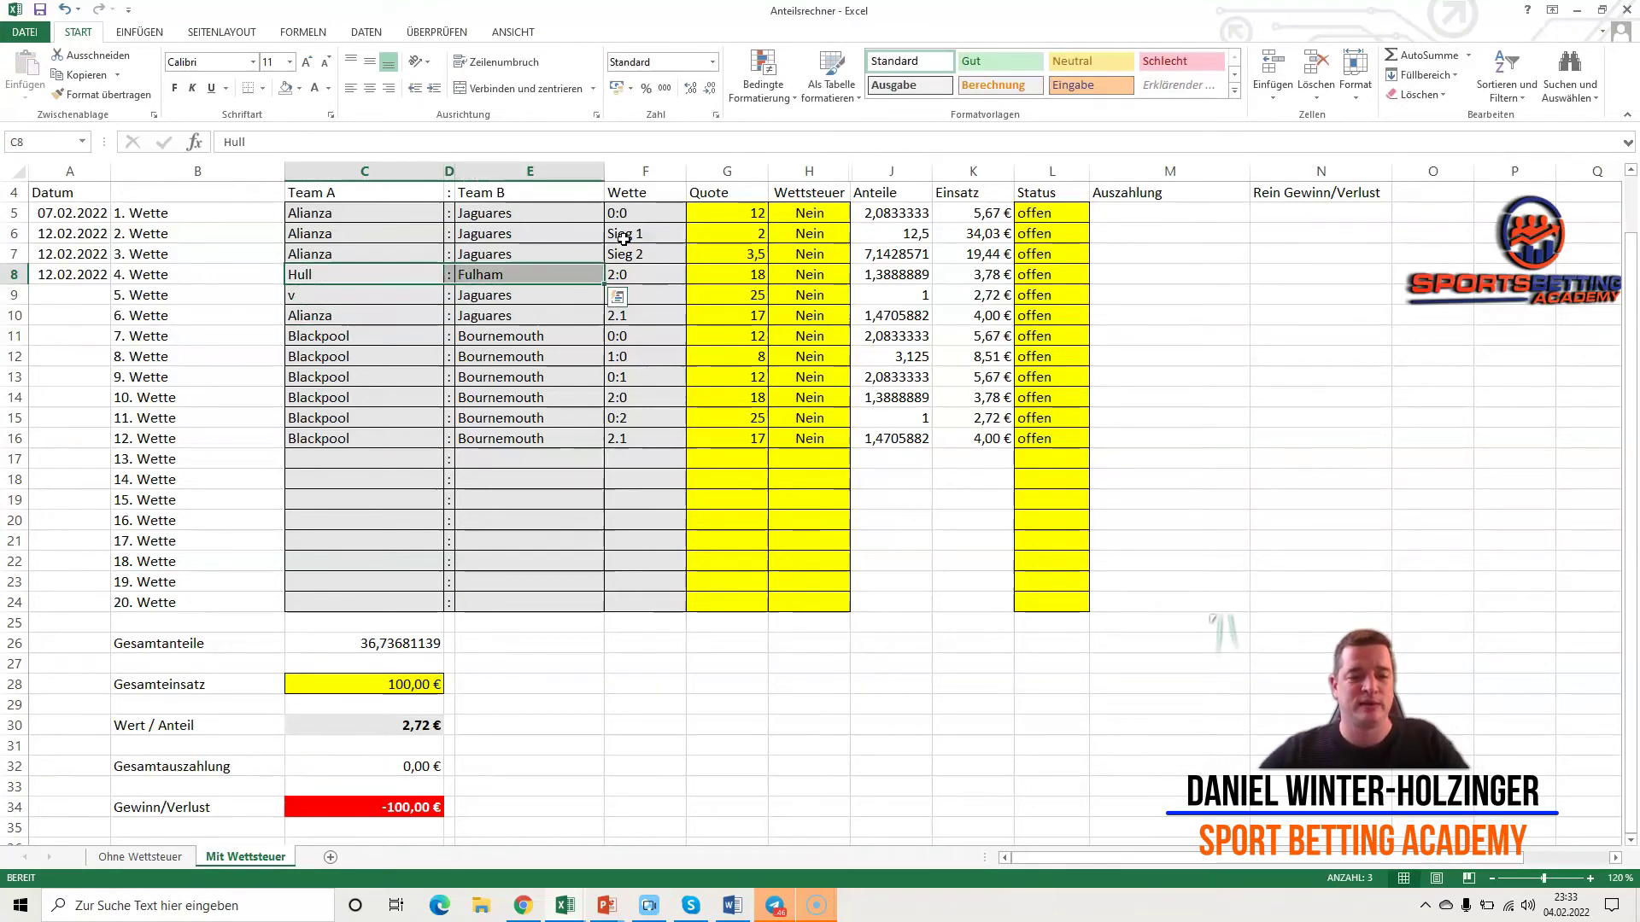
key(ctrl+c)
key(Down)
key(ctrl+v)
key(Down)
key(ctrl+v)
- Change bet 4 to the score prediction 1:1, entered as text, with a Quote of 6
key(Right)
key(Right)
key(Right)
key(Up)
key(Up)
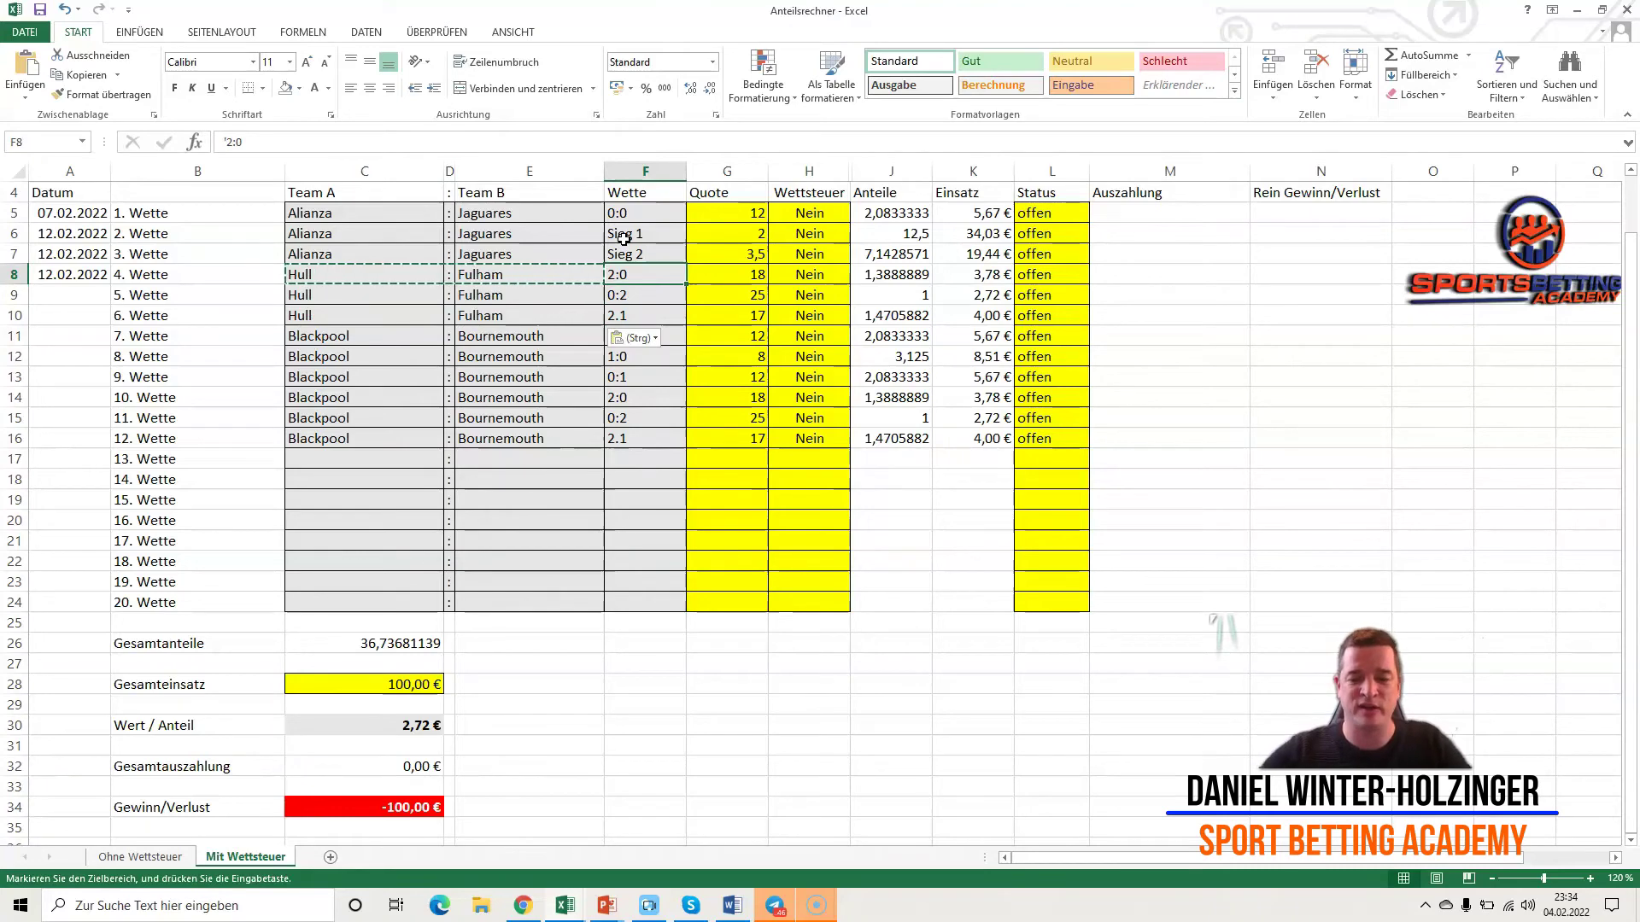
text('1:1)
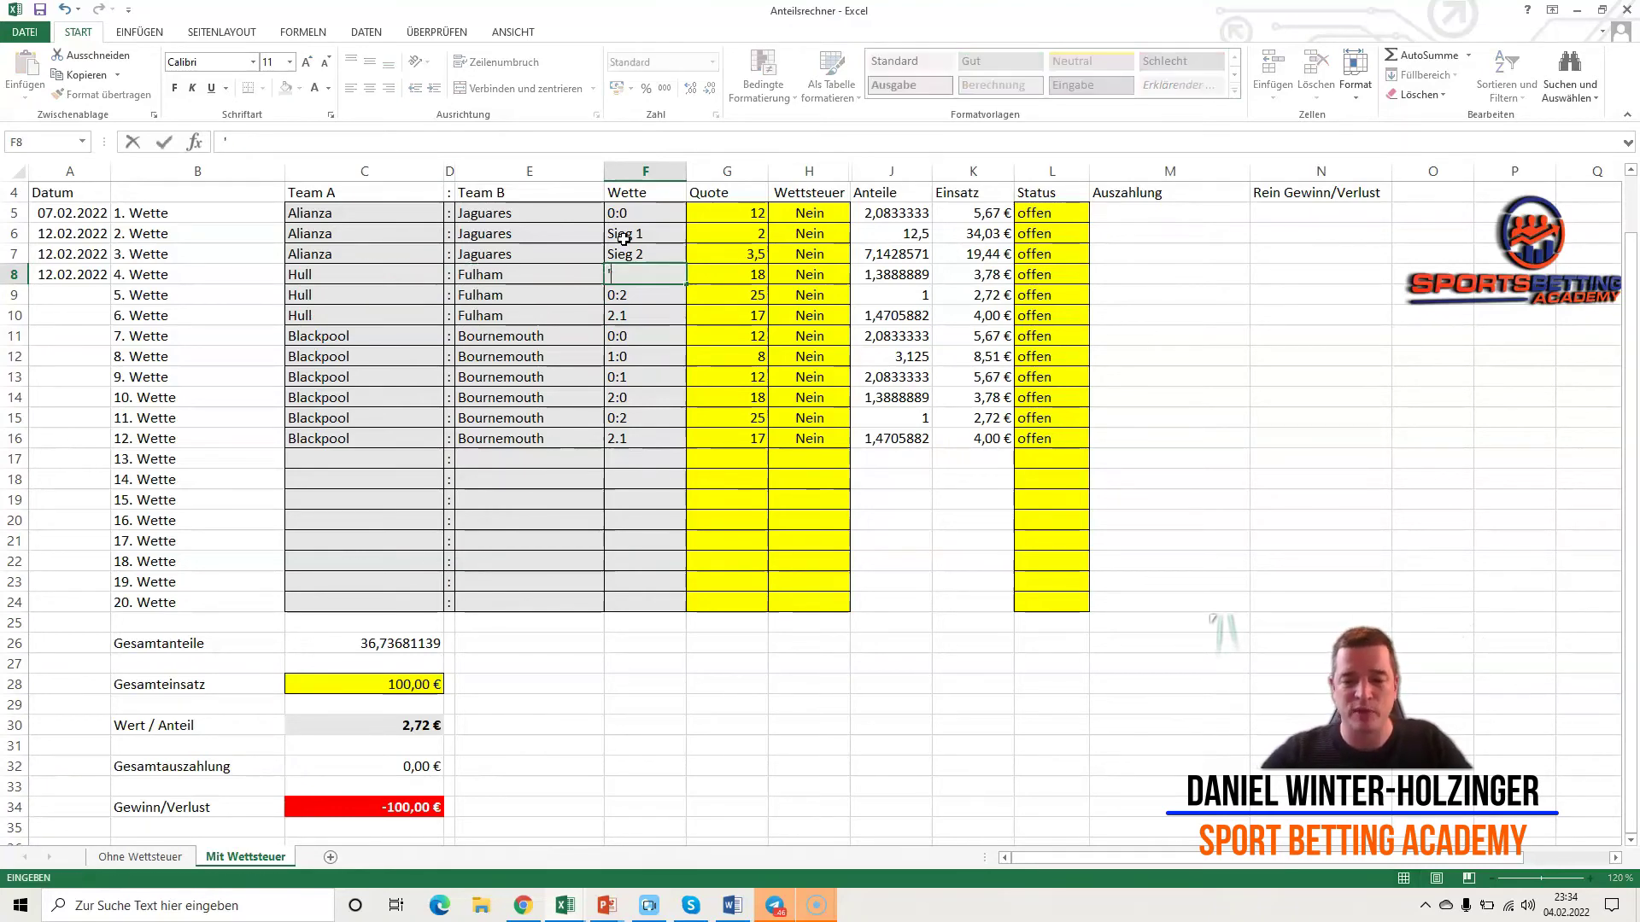
key(Right)
text(6)
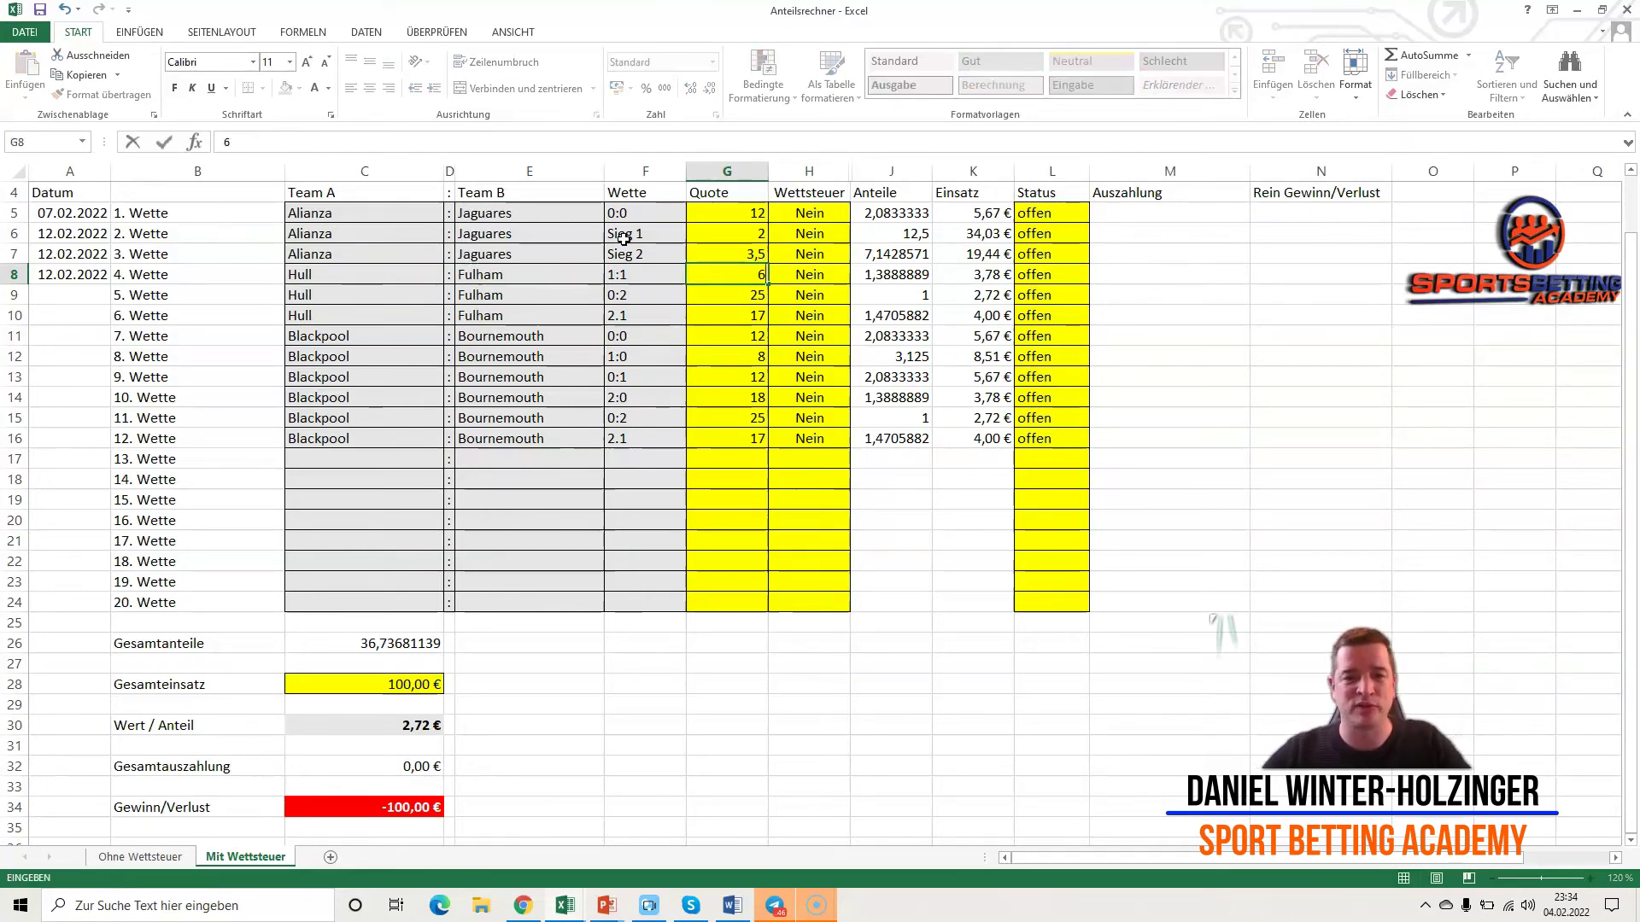
key(Return)
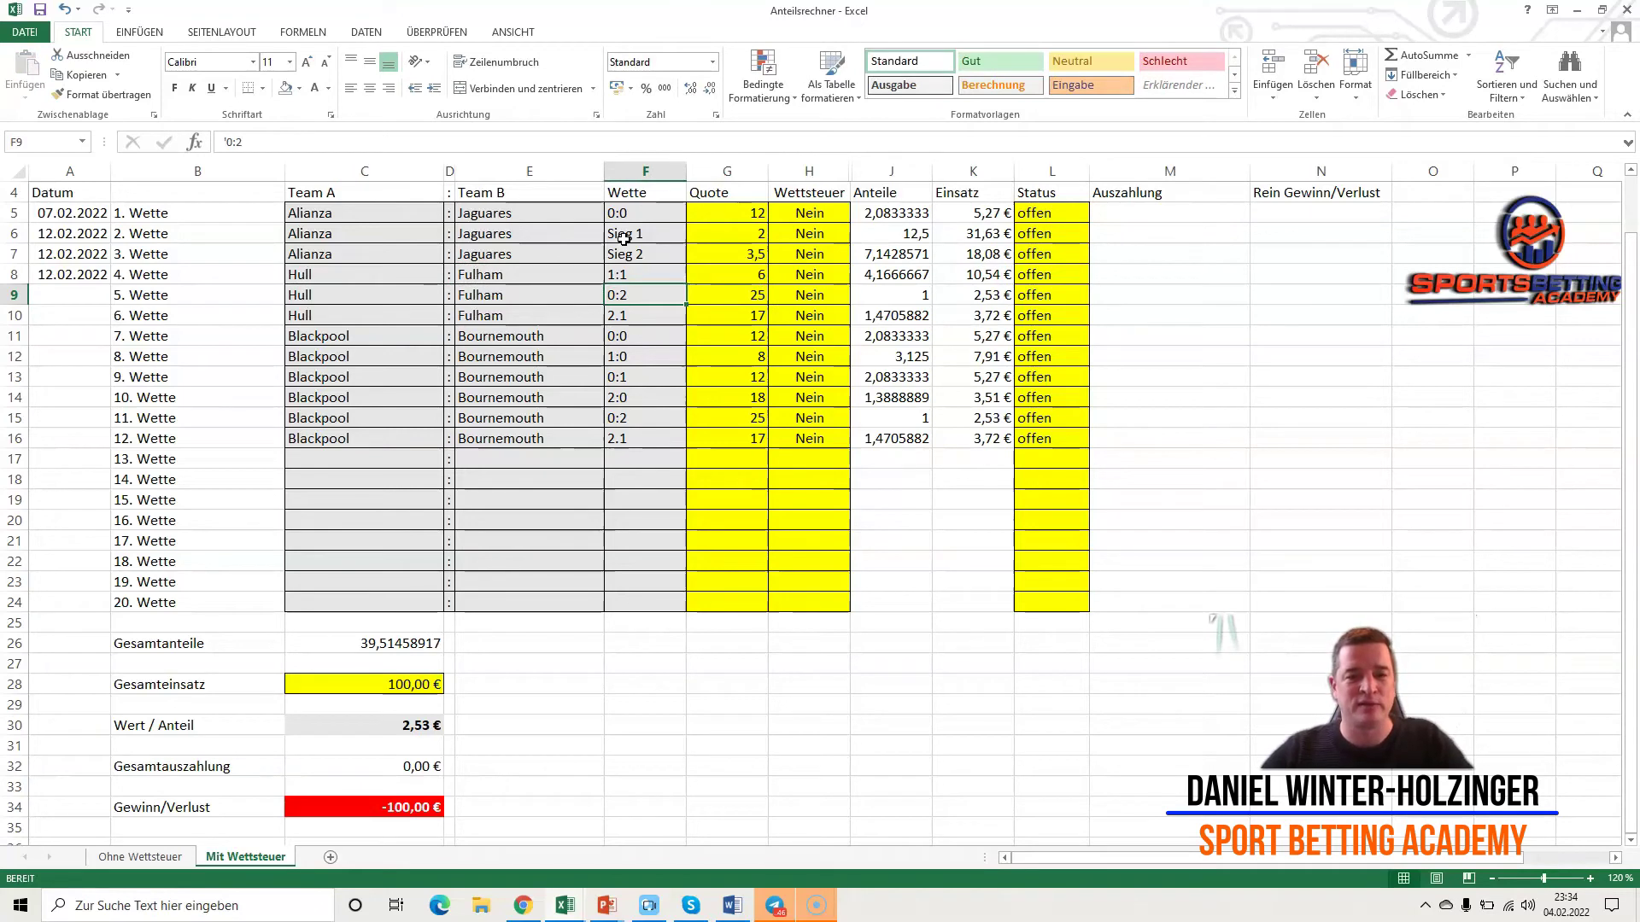
- Change bet 5 to the prediction Sieg 1 with a Quote of 1,95
text(Sieg)
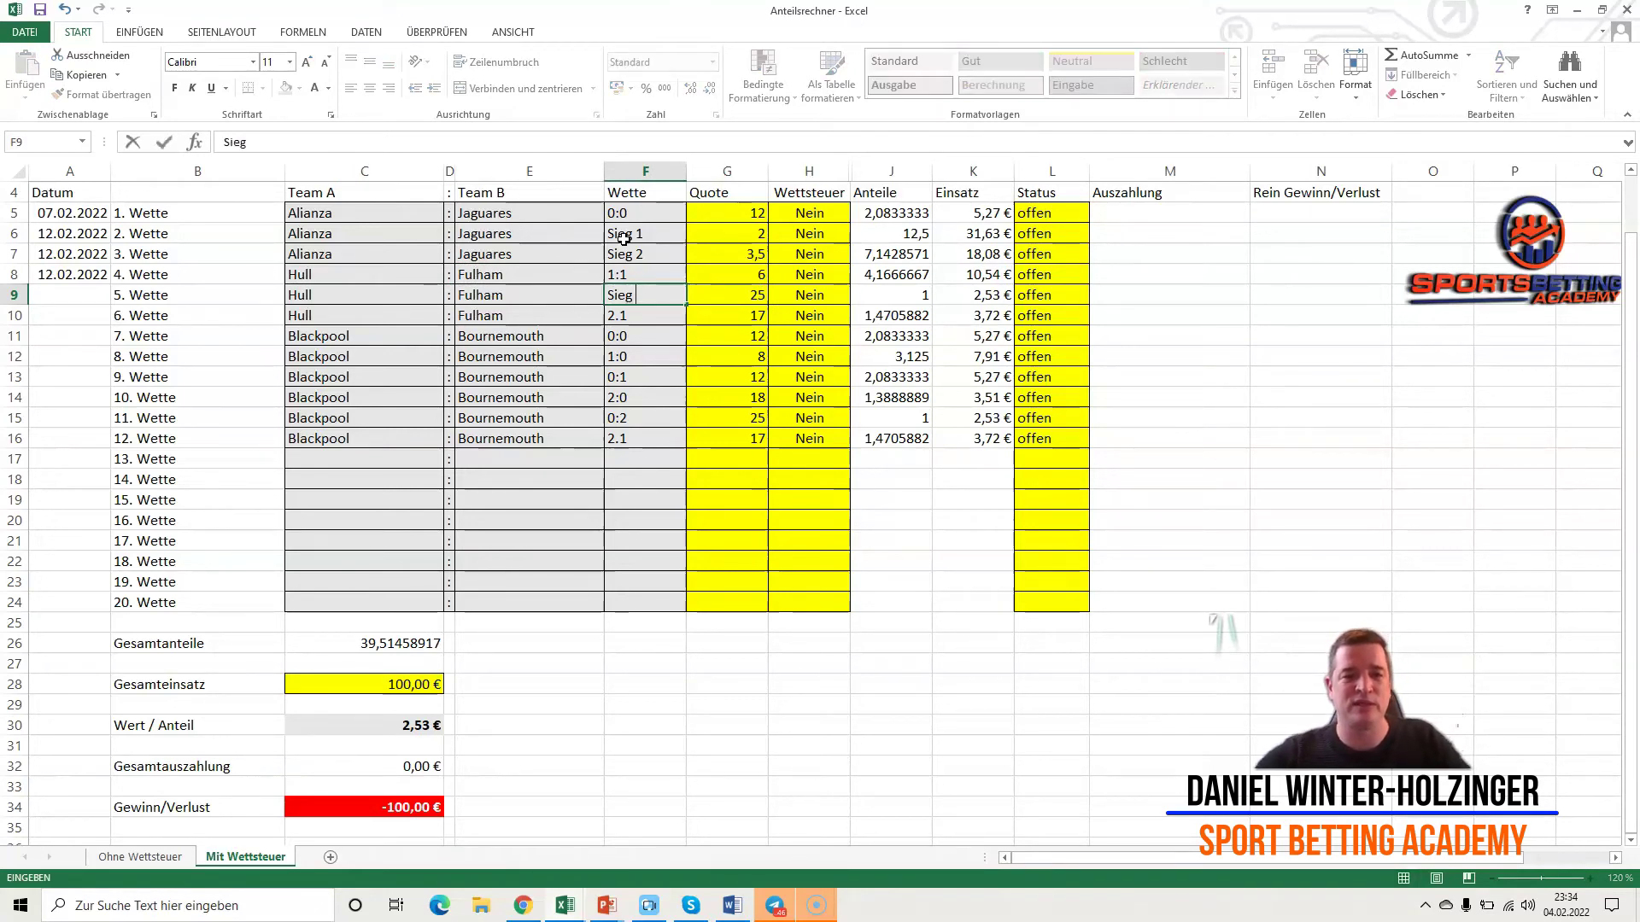
text( 1)
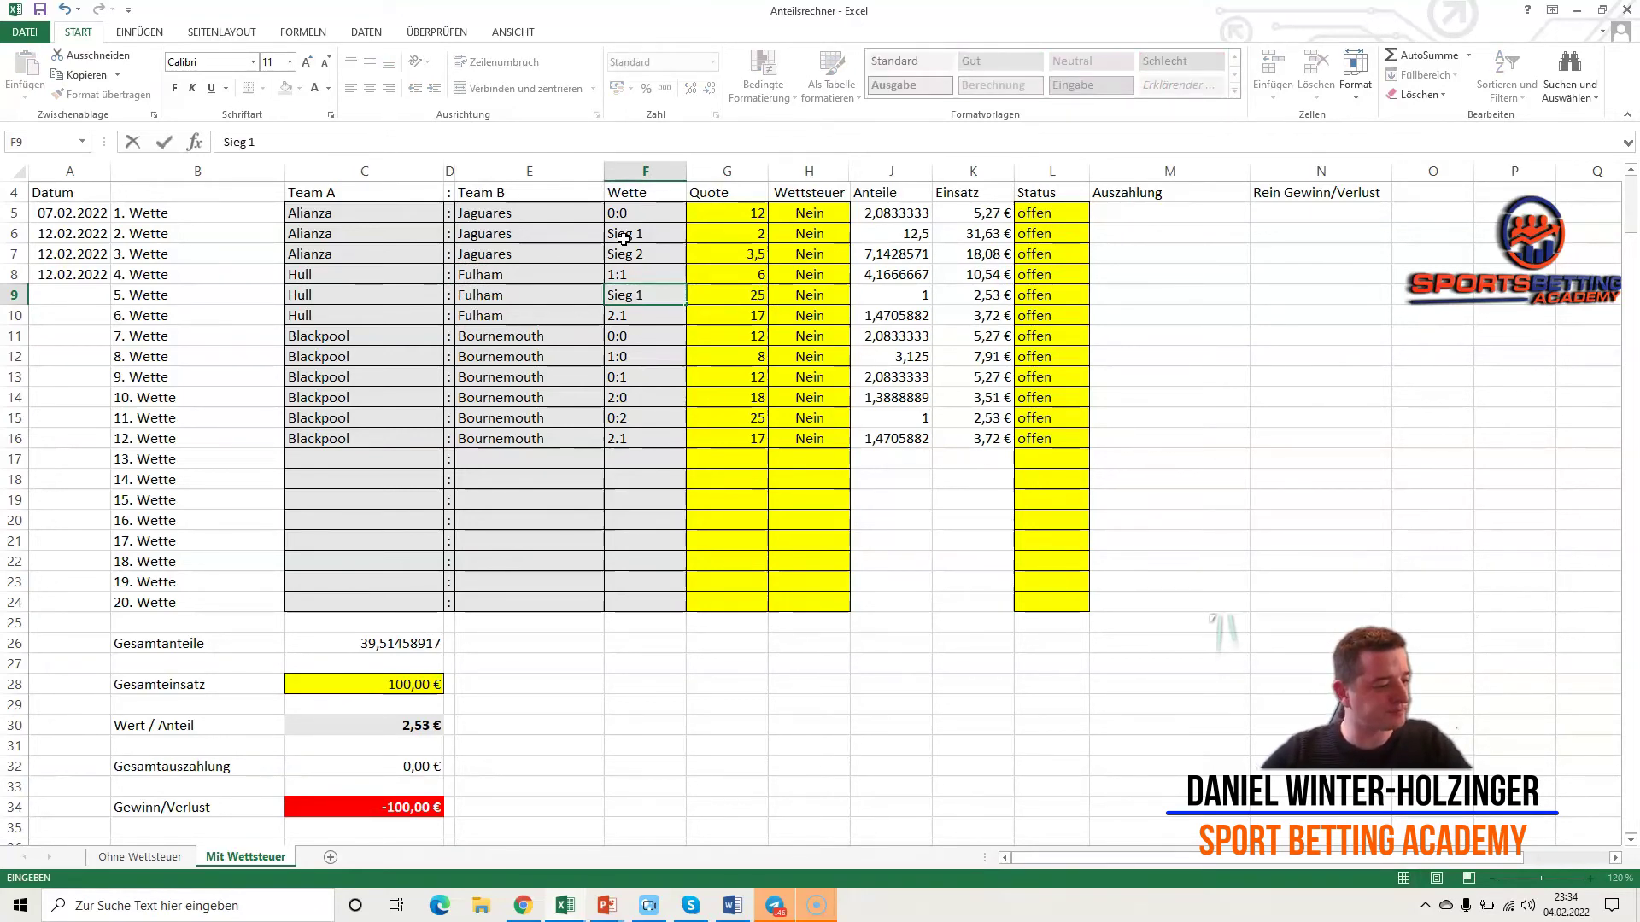
key(Right)
text(1,95)
key(Return)
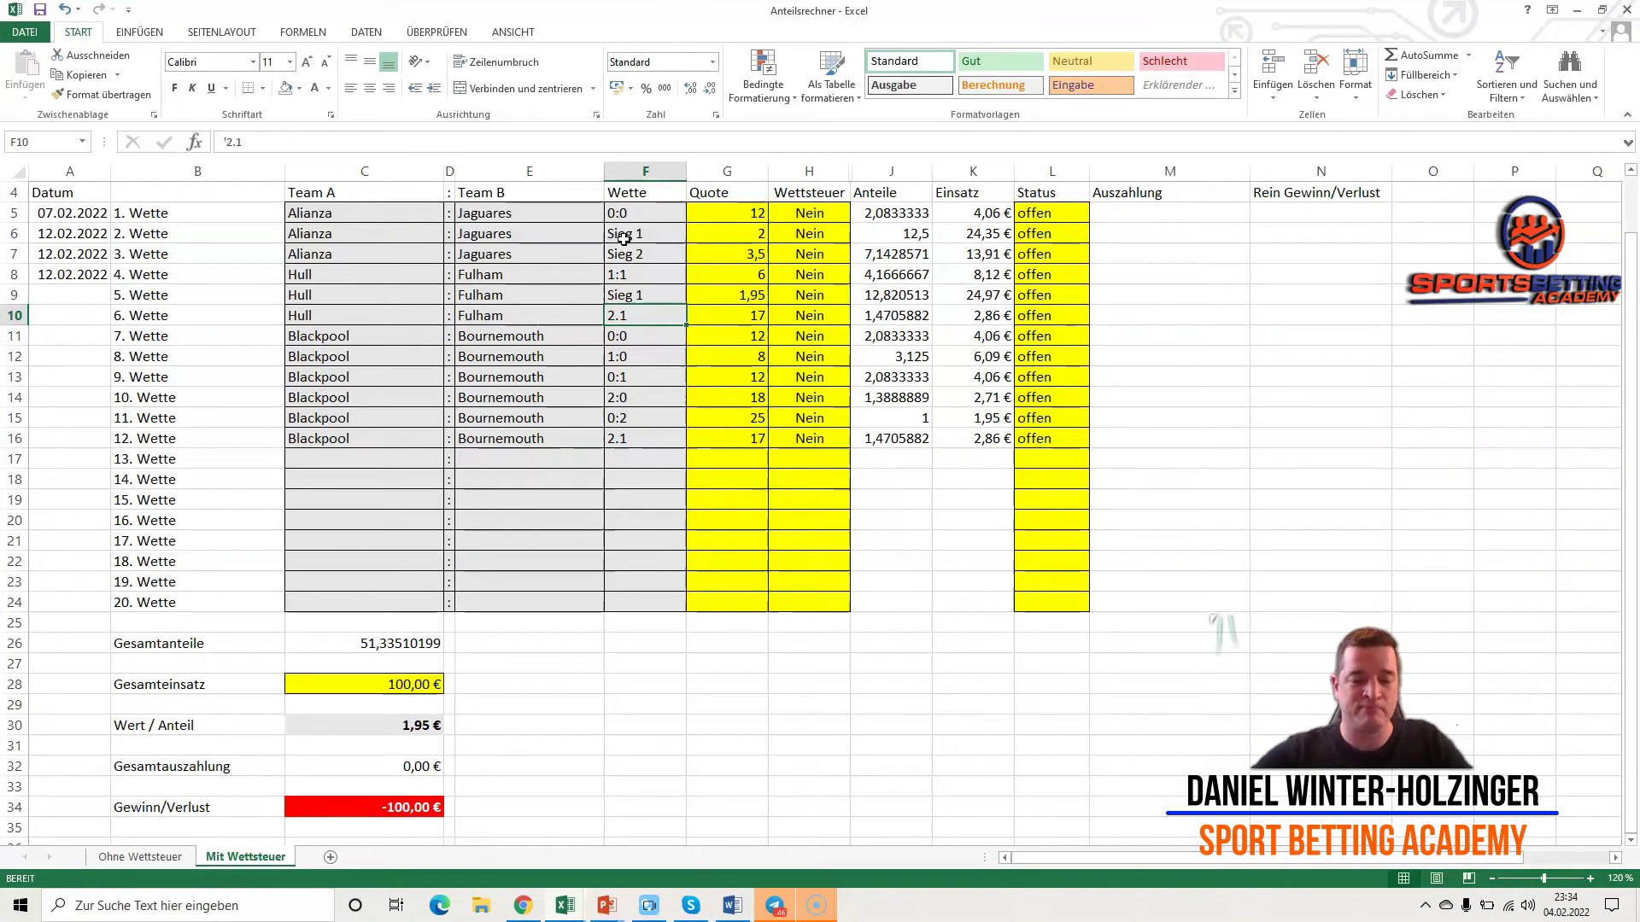
- Change bet 6 to the score prediction 0:2, entered as text, with a Quote of 30
text('2)
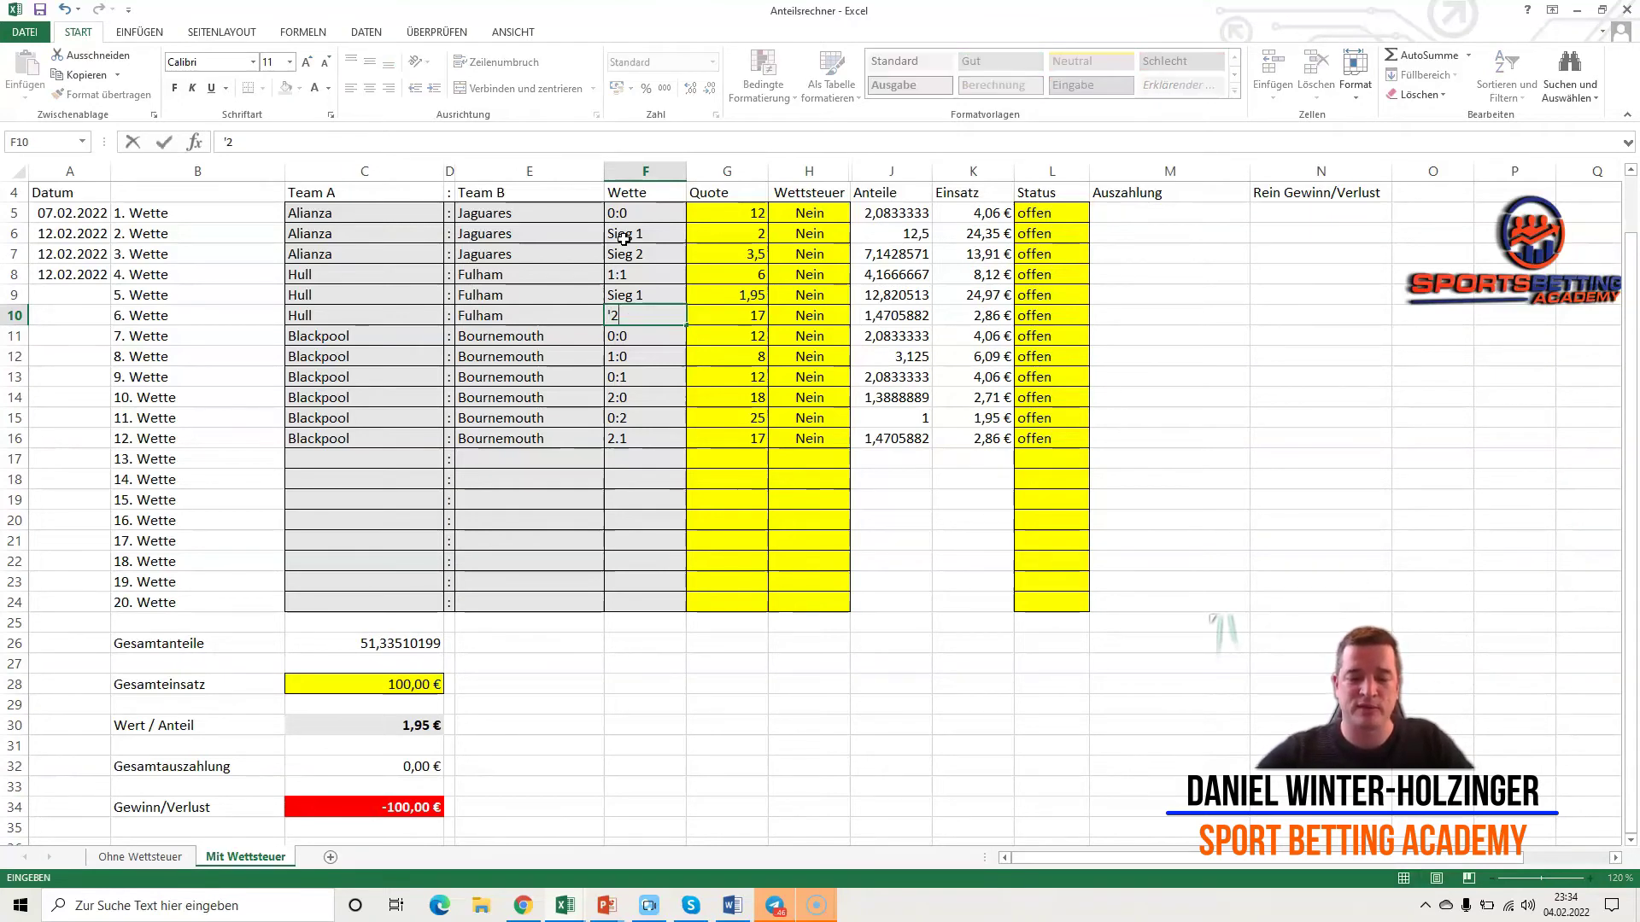
key(BackSpace)
key(BackSpace)
key(BackSpace)
key(BackSpace)
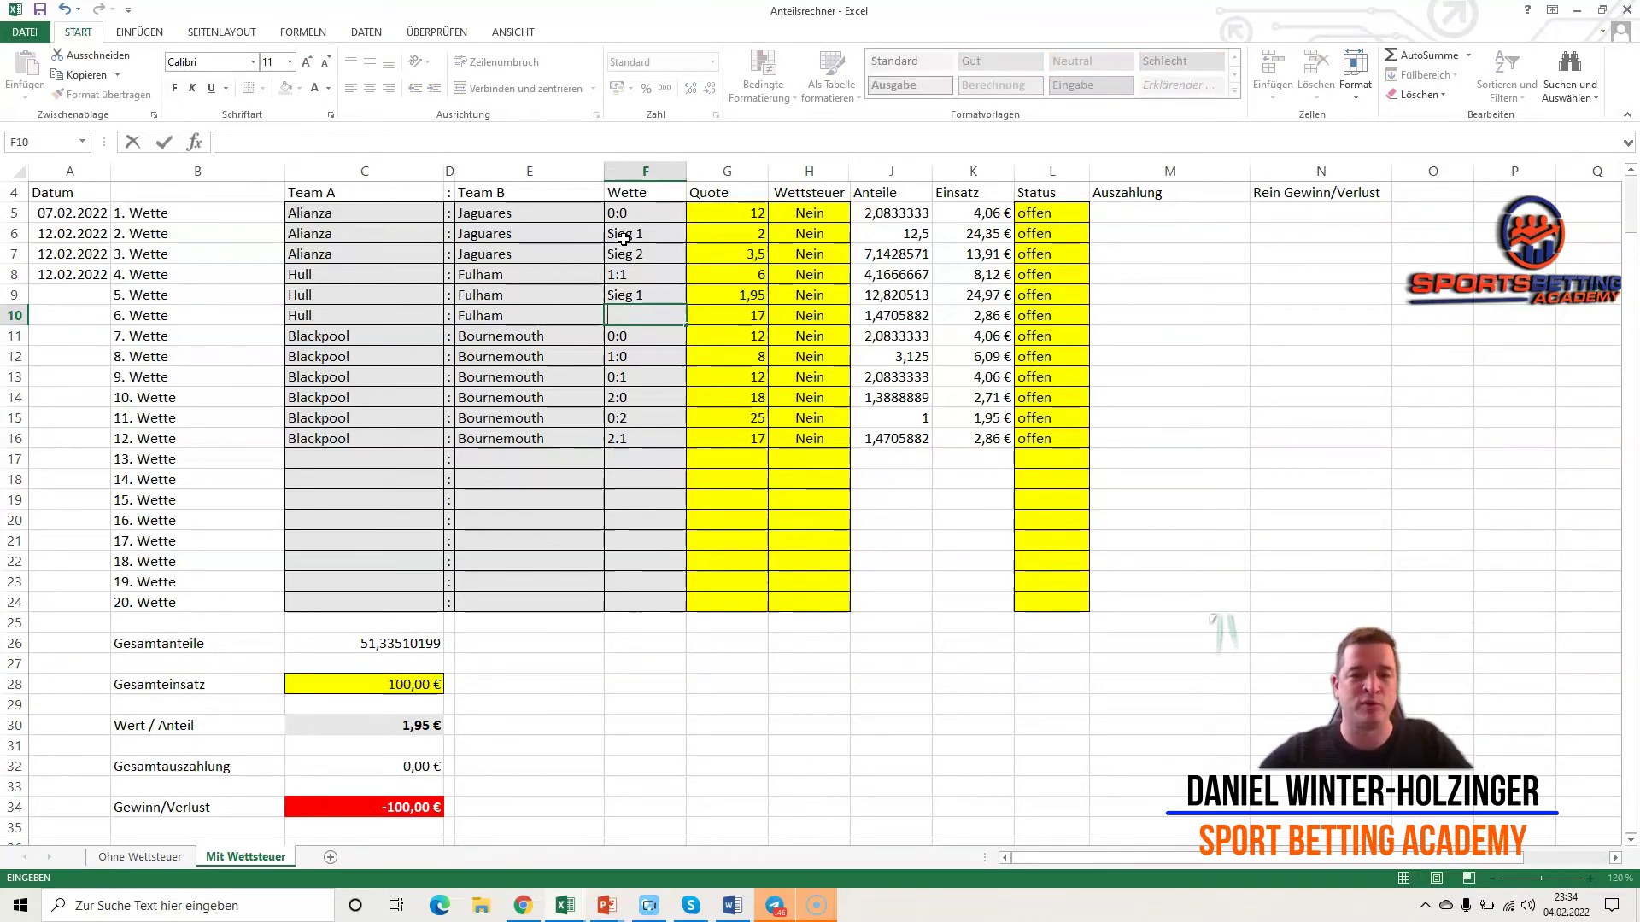
text('0:2)
key(Tab)
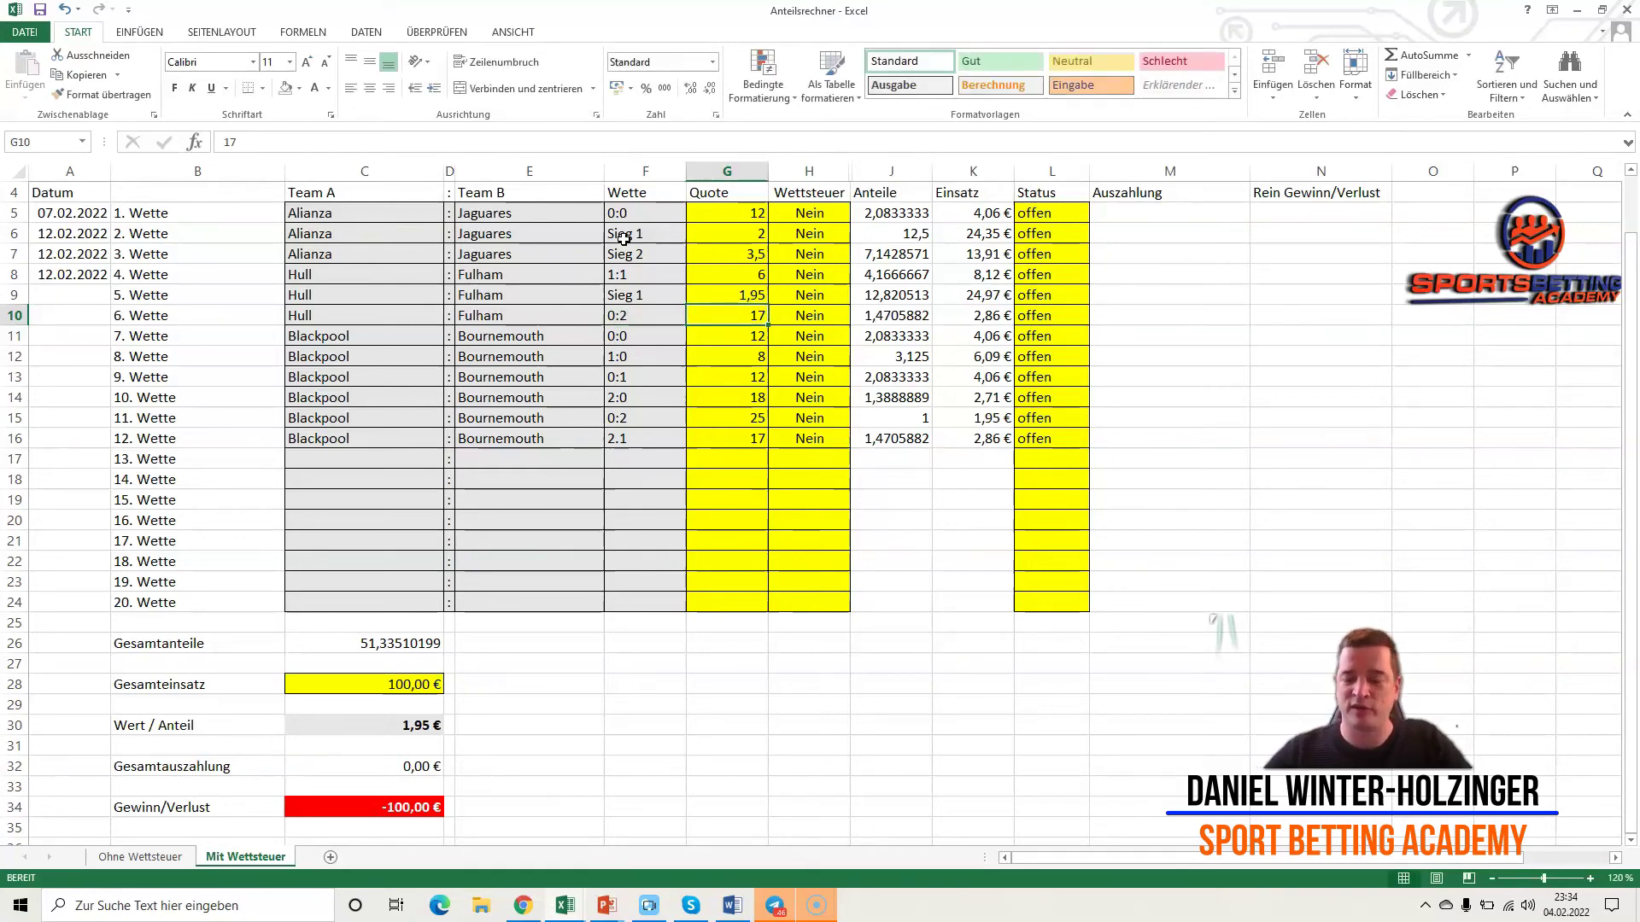
text(30)
key(Return)
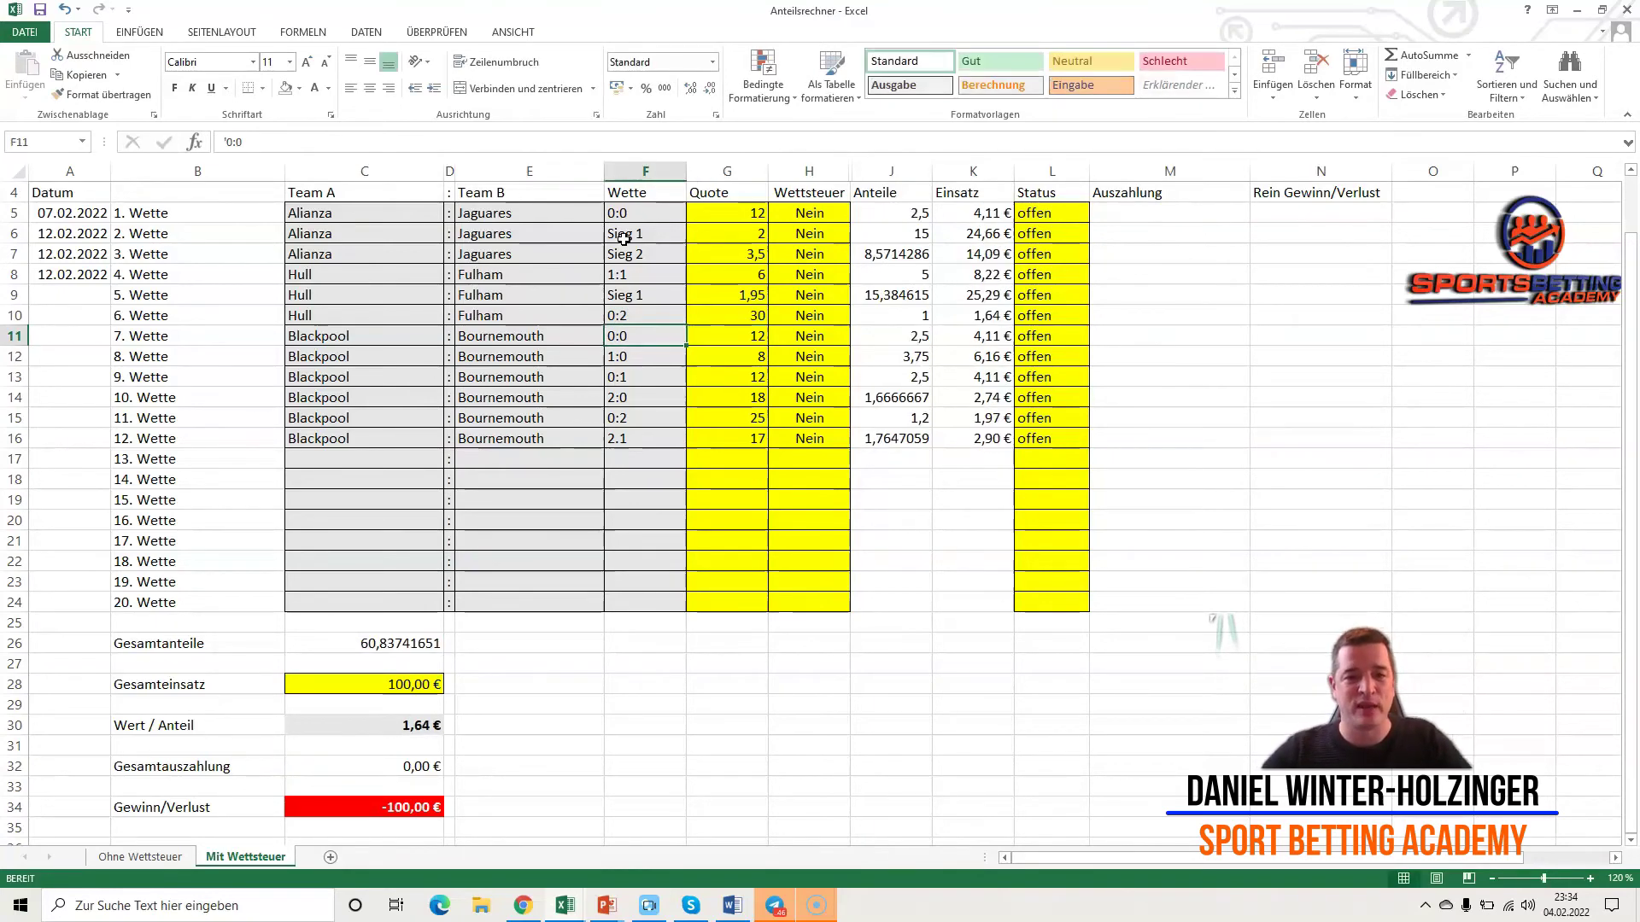
- Replace the teams of bet 10 with Huddersfield as Team A and Sheffield as Team B
key(Left)
key(Left)
key(Left)
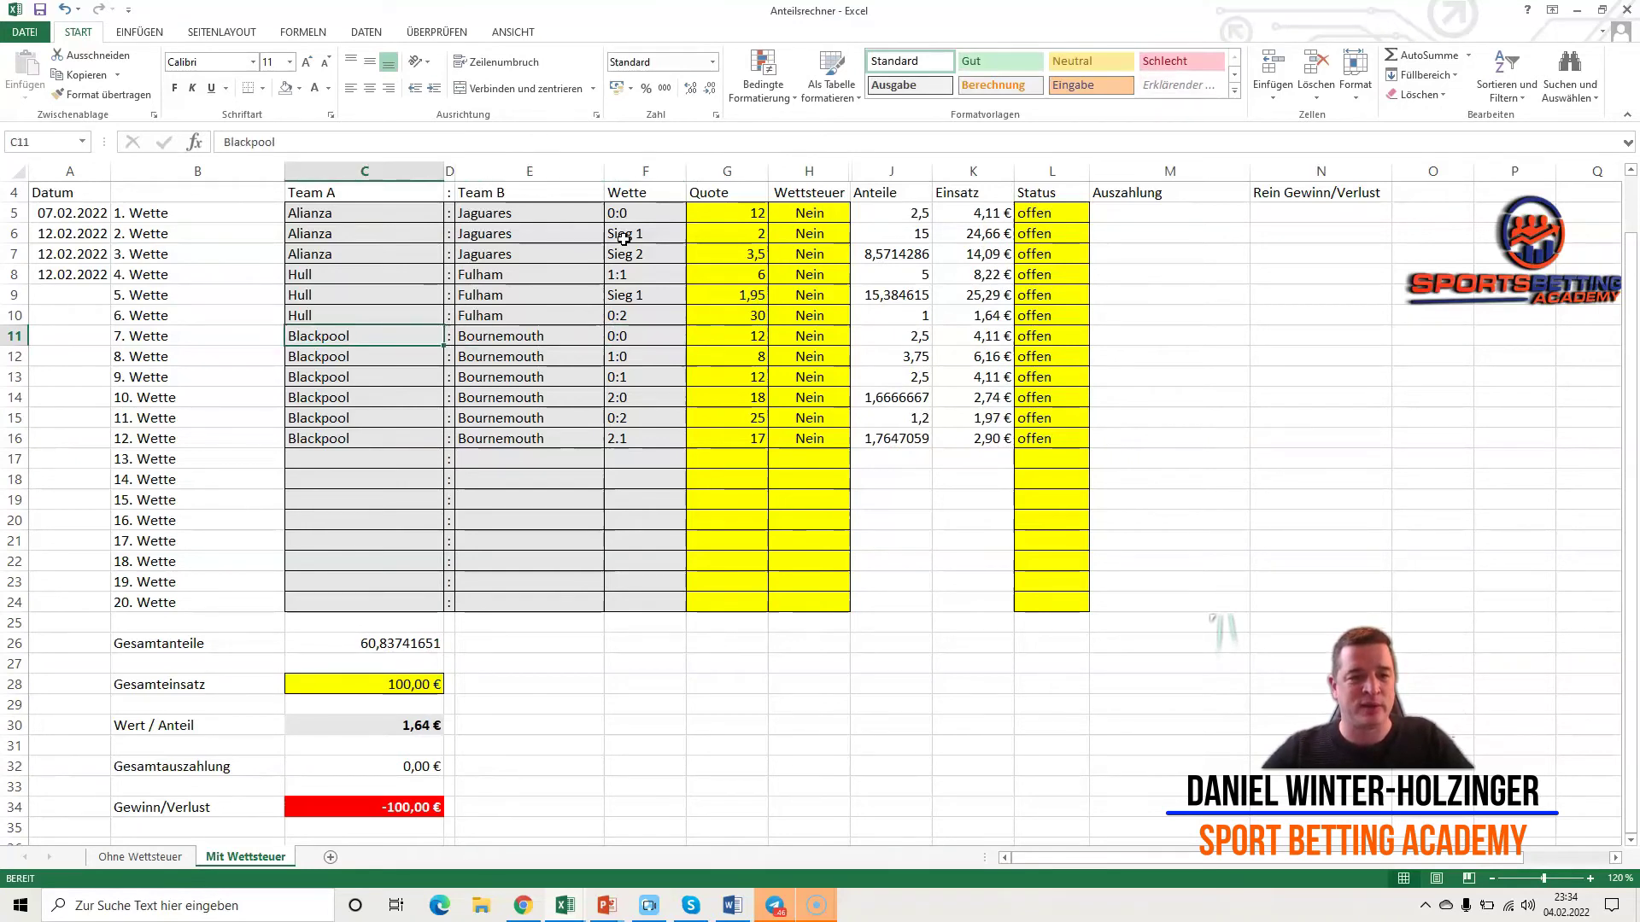
key(Down)
key(Down)
key(Right)
key(Right)
key(Right)
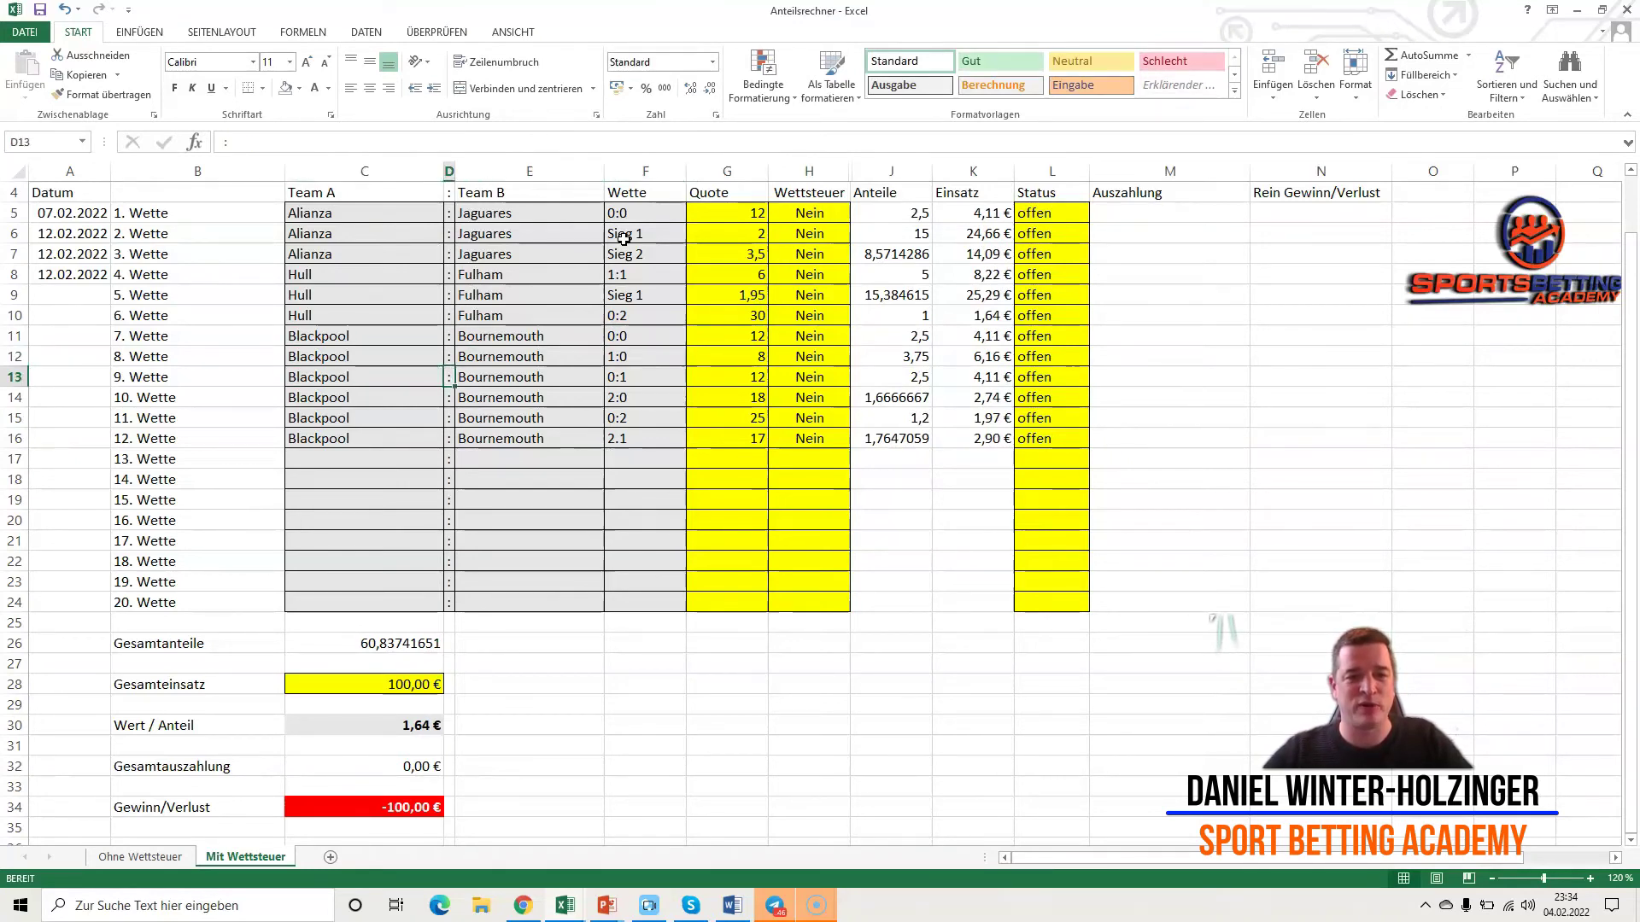
key(Down)
key(Left)
key(Left)
key(Left)
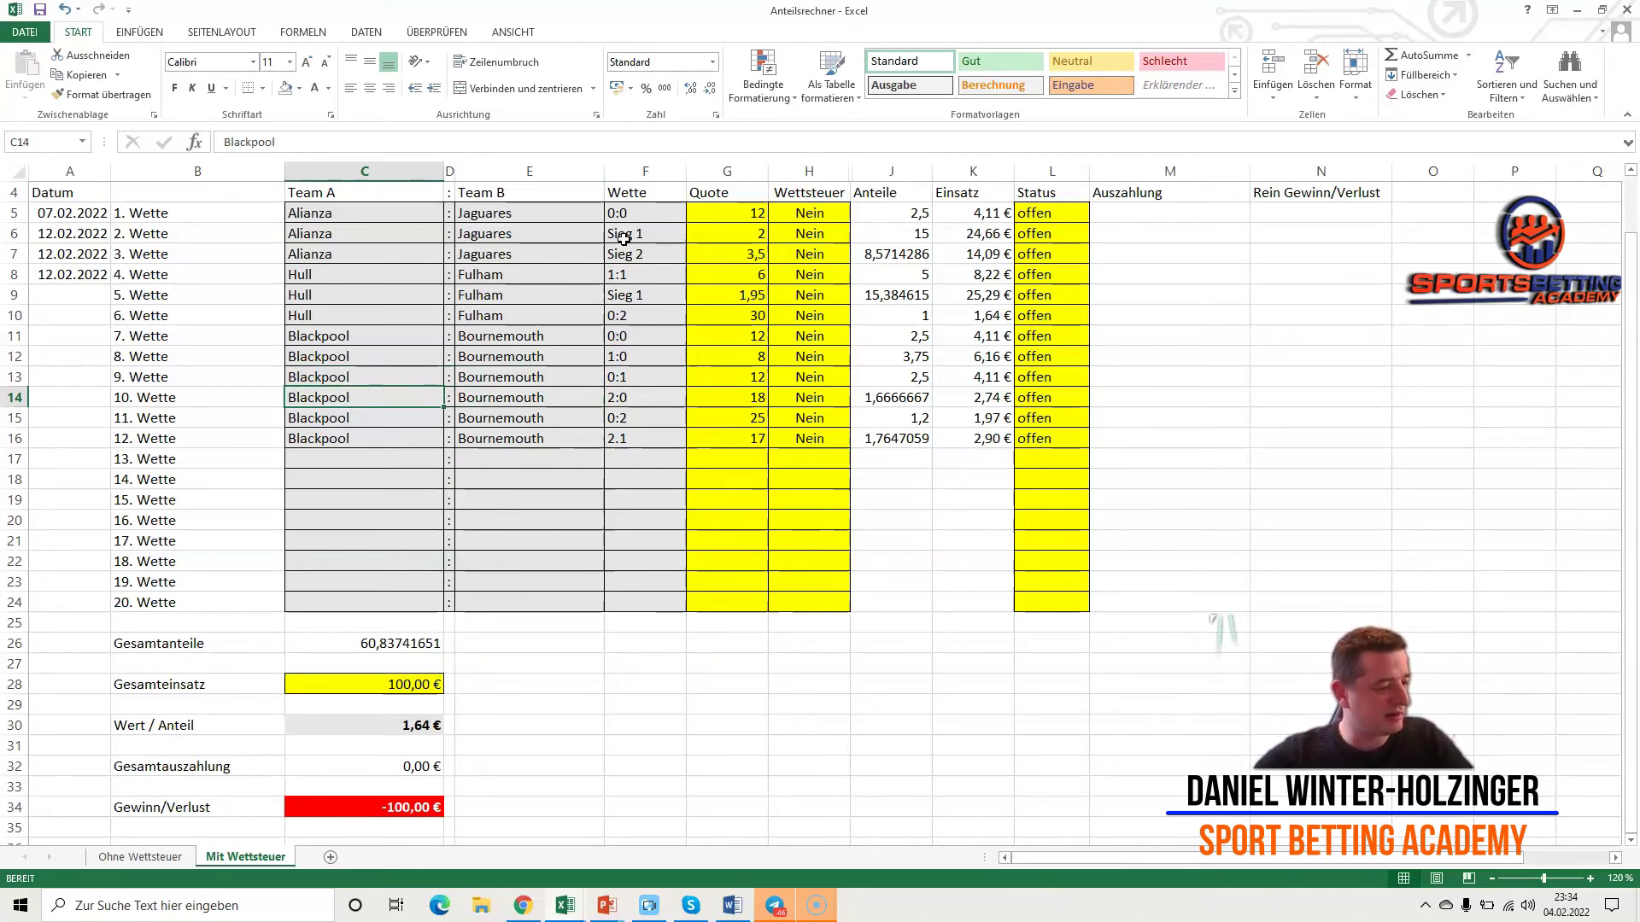
text(Huddersfield)
key(Right)
key(Right)
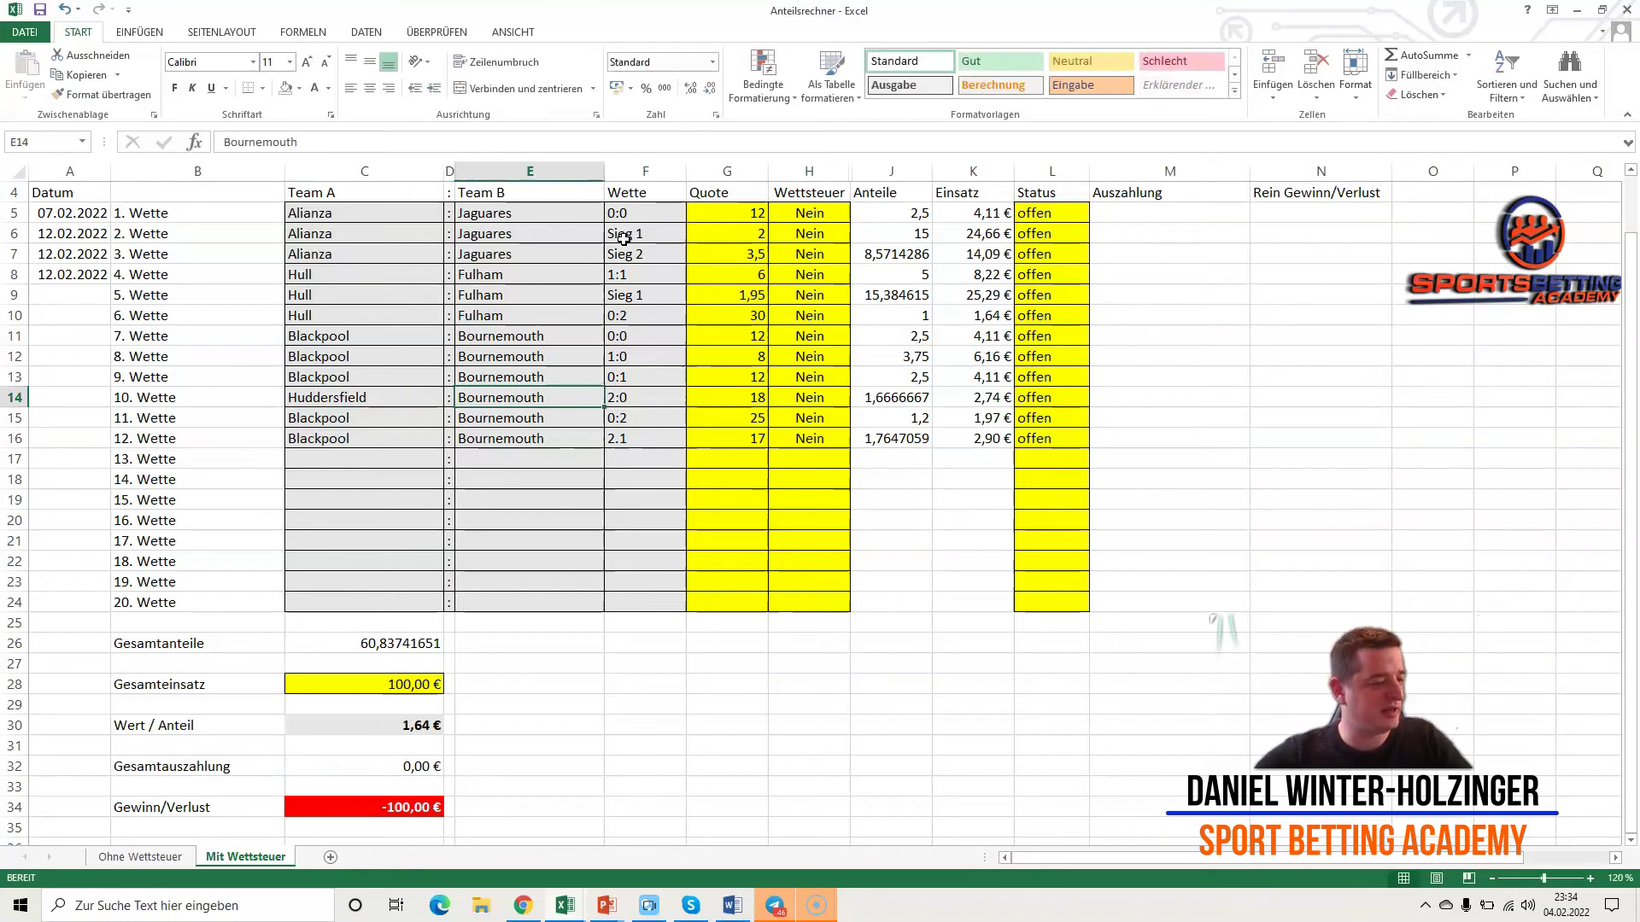
text(Sheffield)
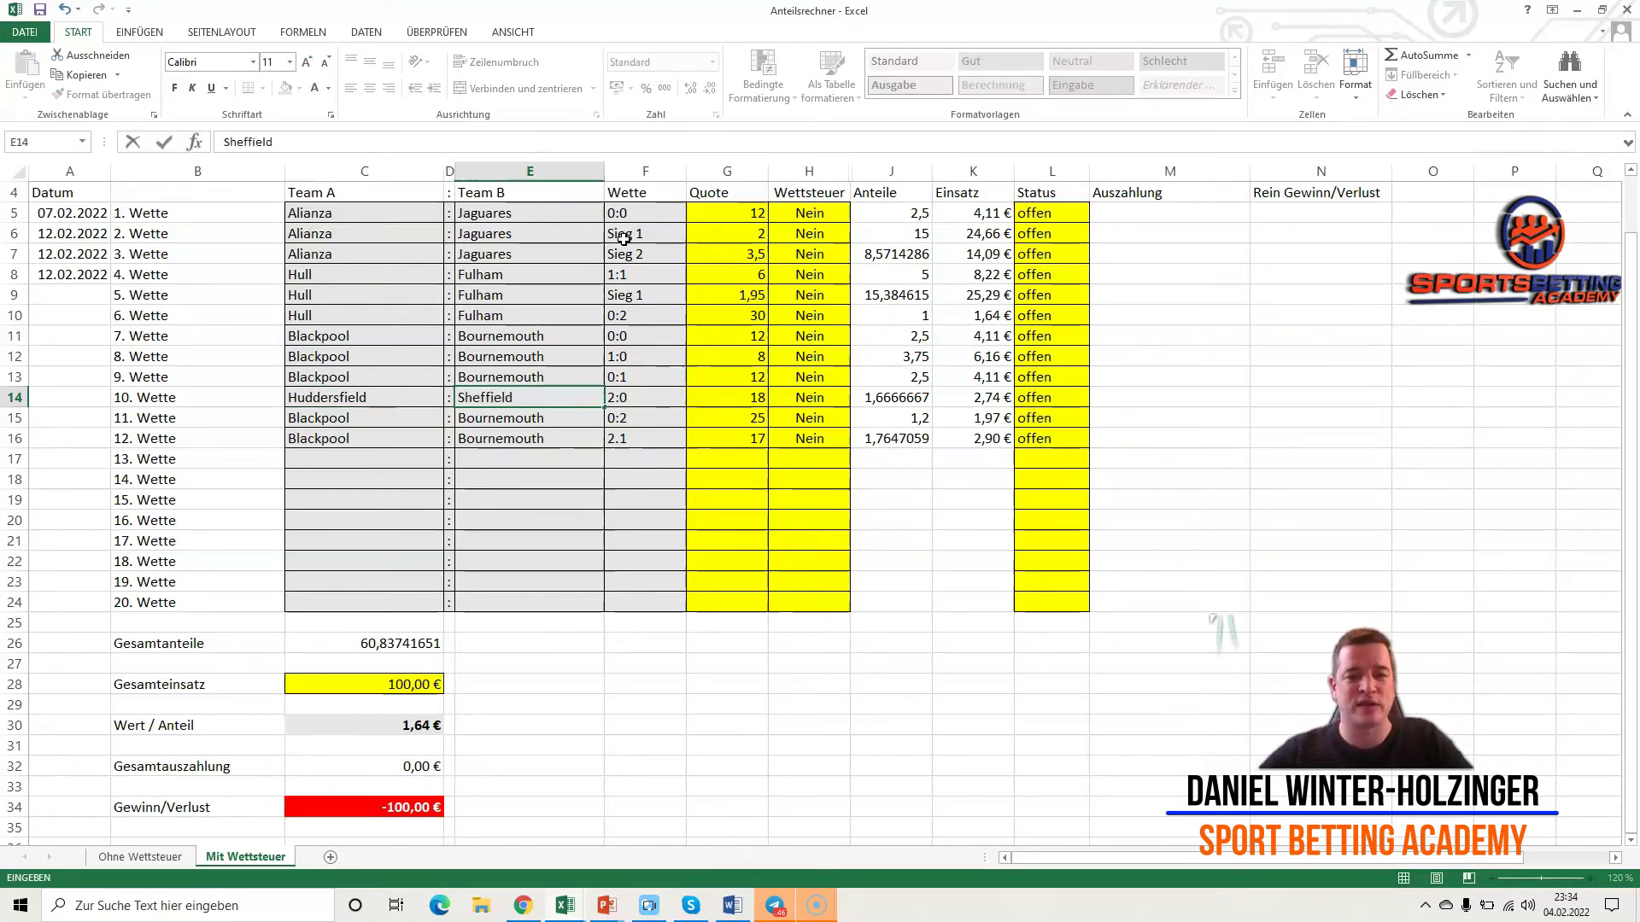
key(Right)
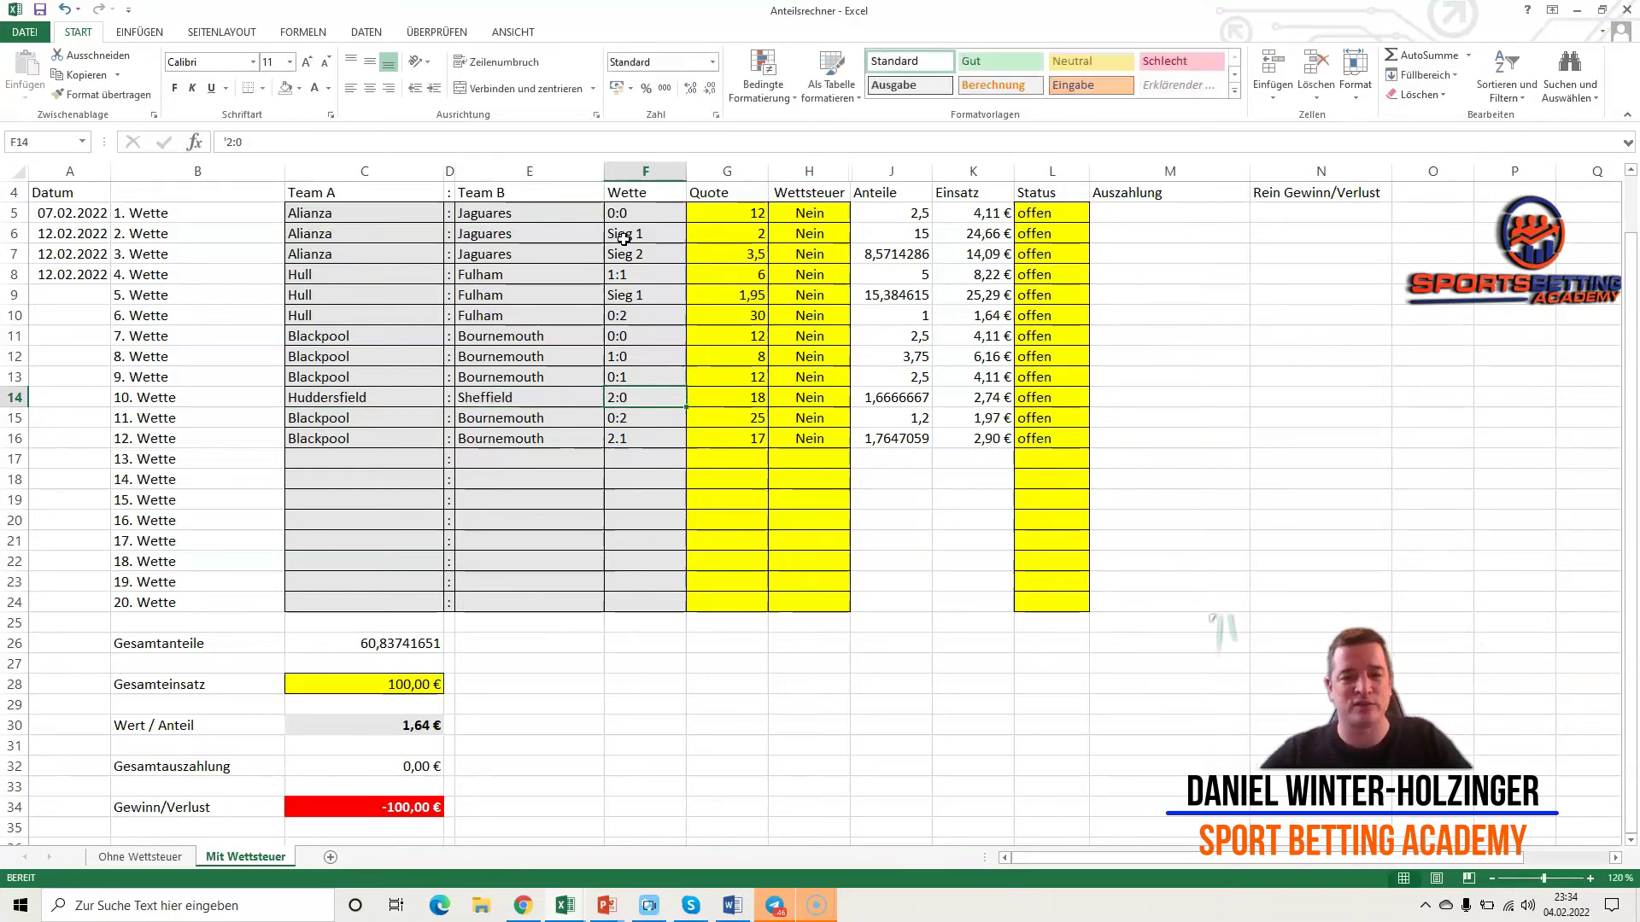
- Change bet 10 to the prediction Sieg 2 with a Quote of 2,89
text(s)
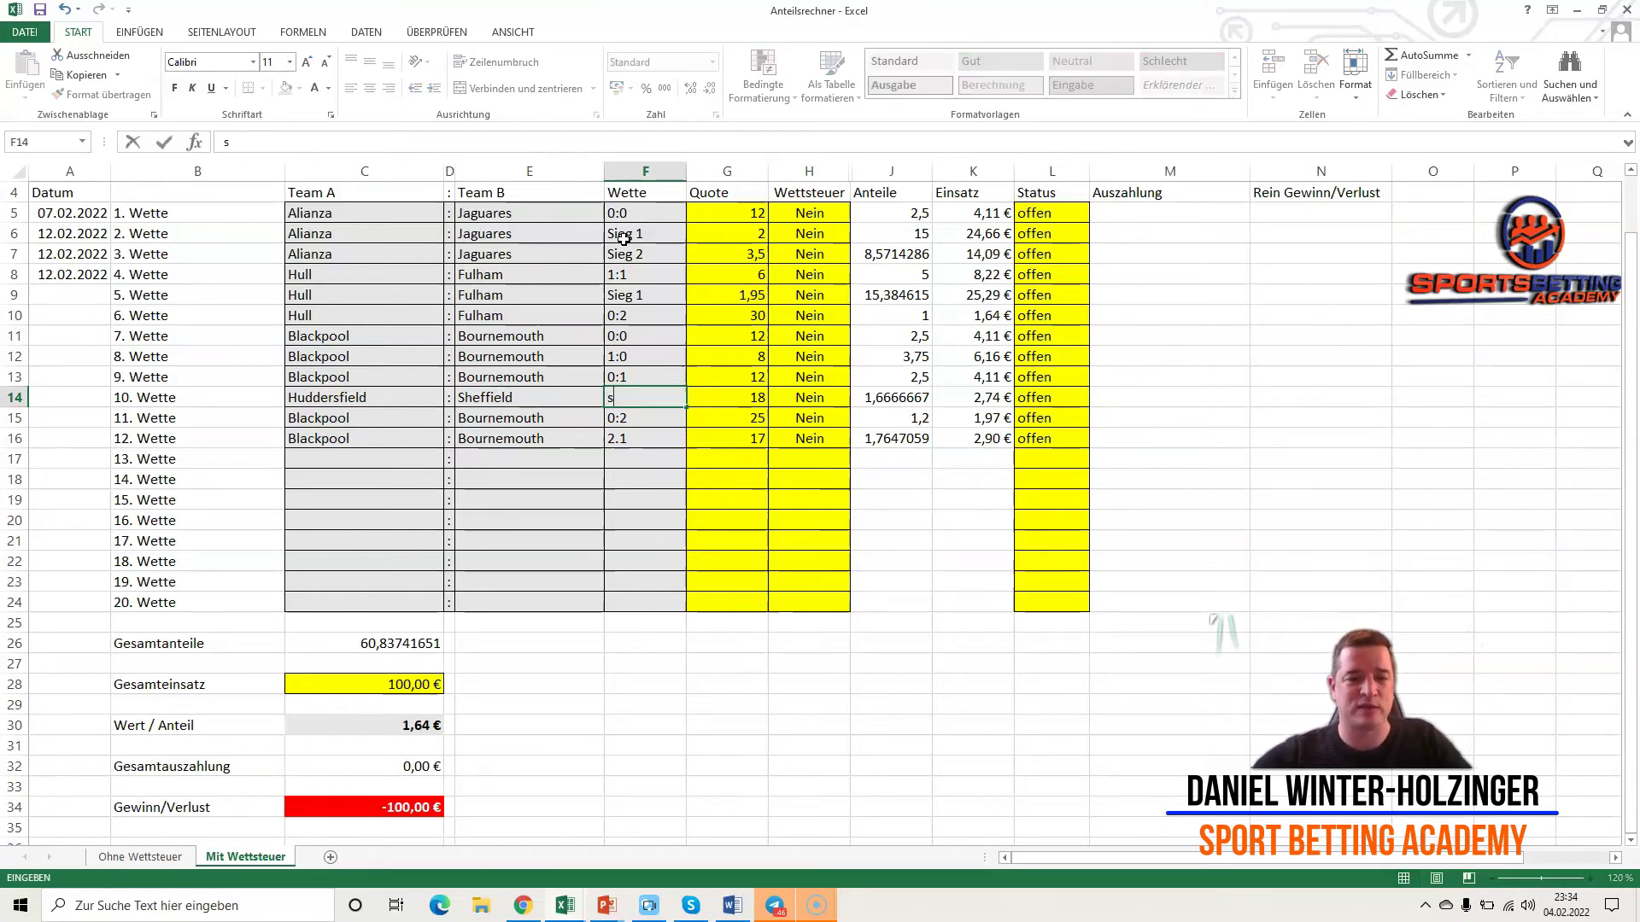
text(ieg 2)
key(Right)
text(2)
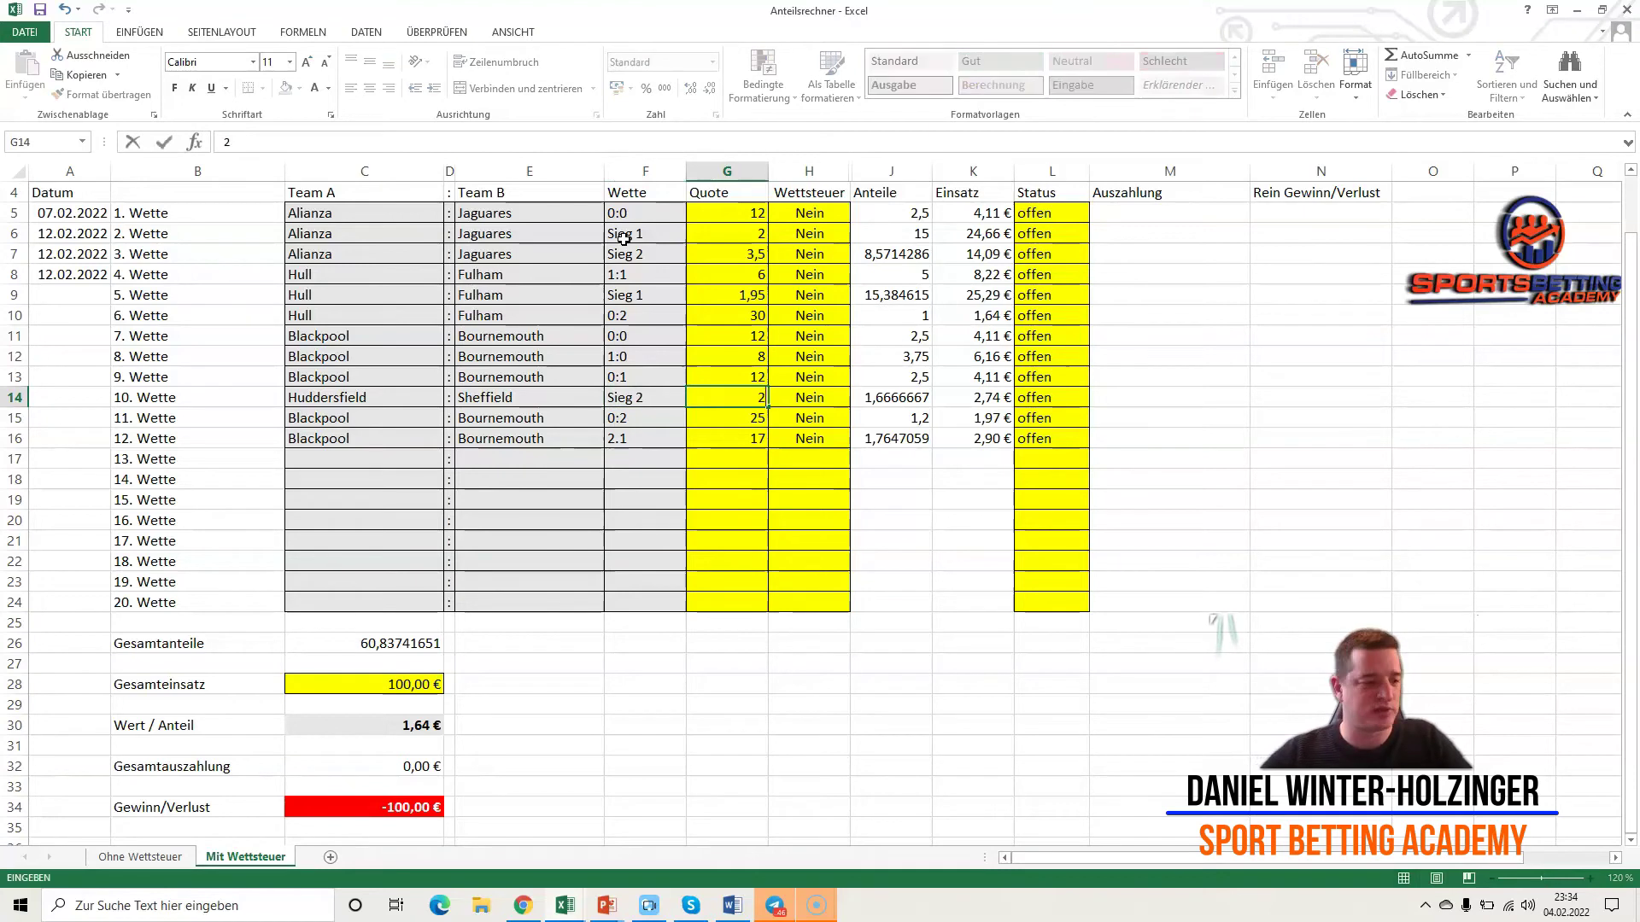
text(,89)
key(Return)
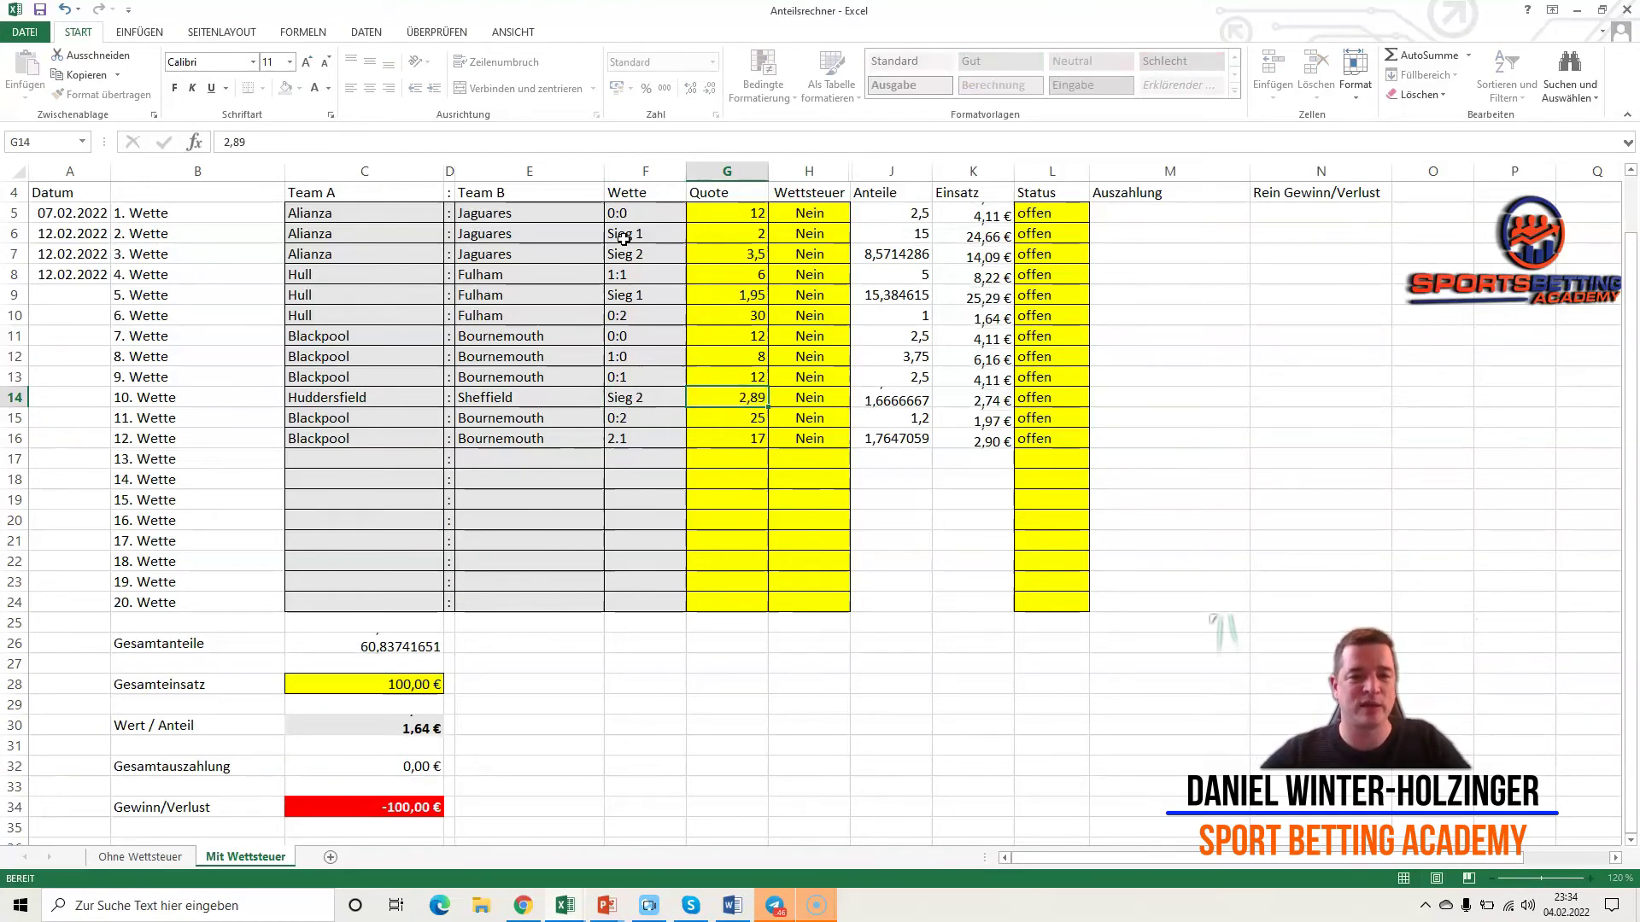
- Replace the teams of bet 11 with Crystal Palace as Team A and Hartlepool as Team B
key(Left)
key(Left)
key(Left)
key(Left)
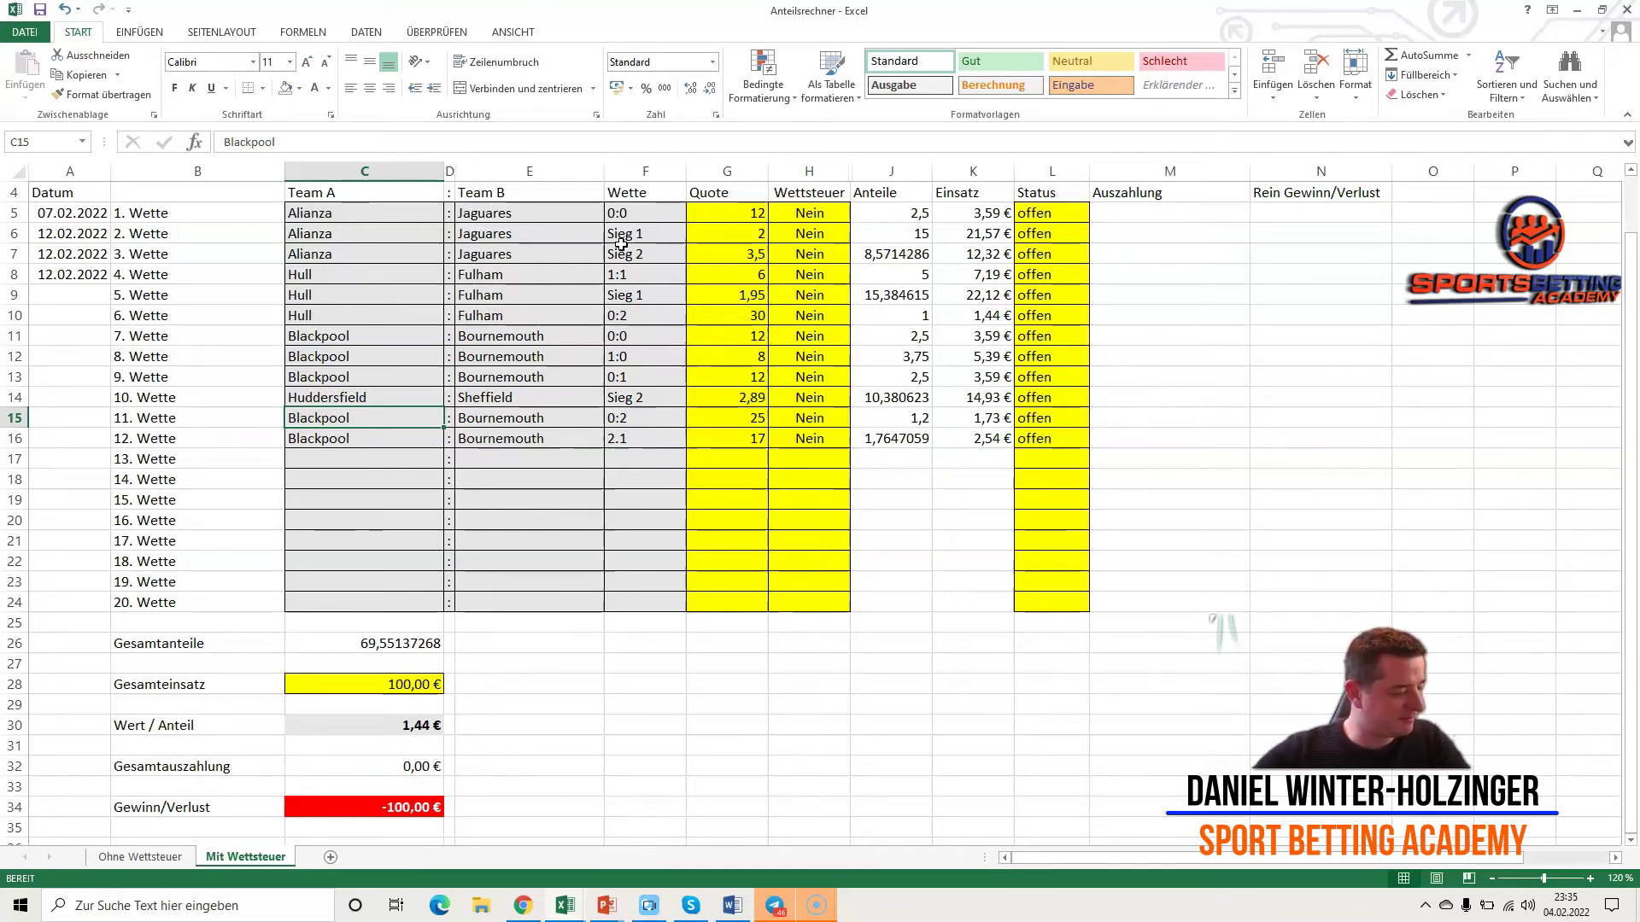
text(C)
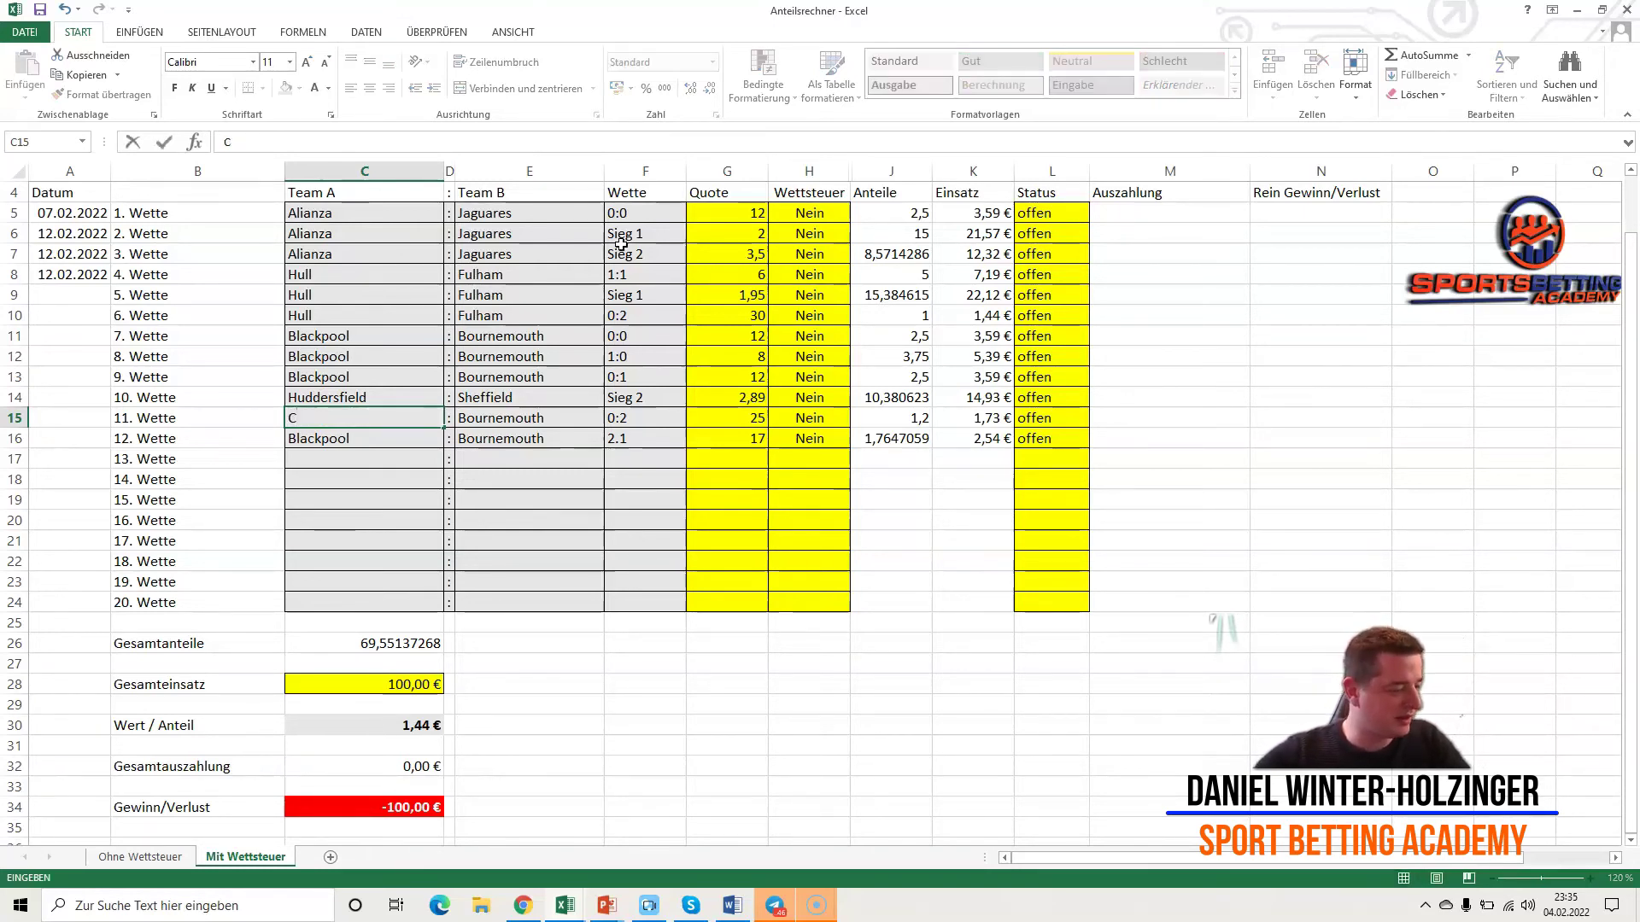
text(rystal Palace)
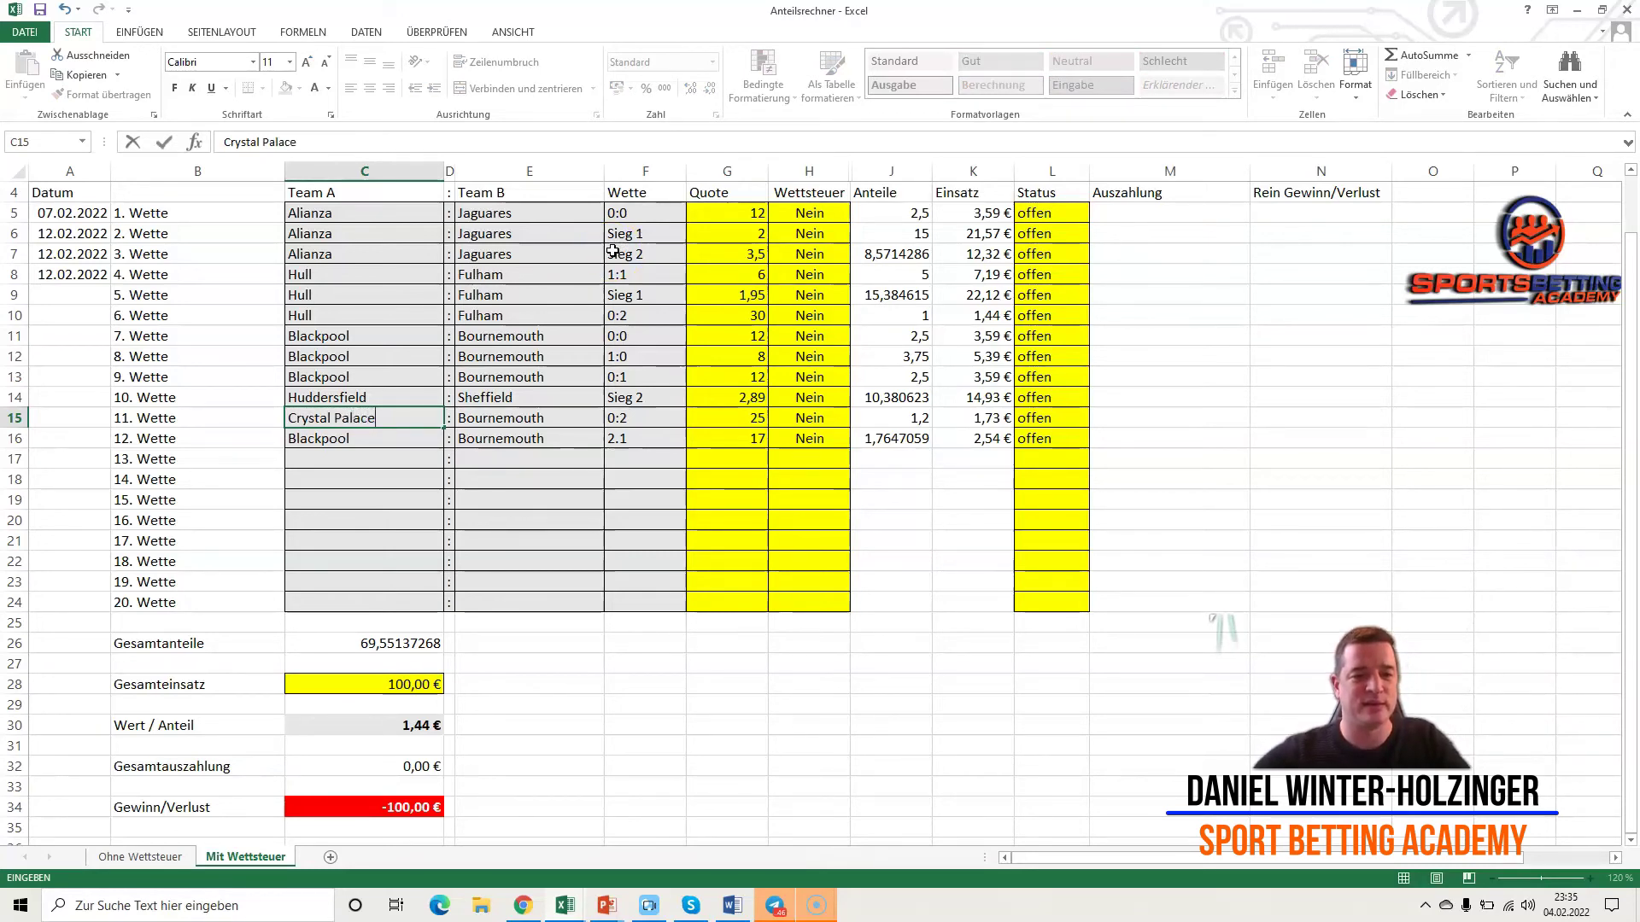
key(Tab)
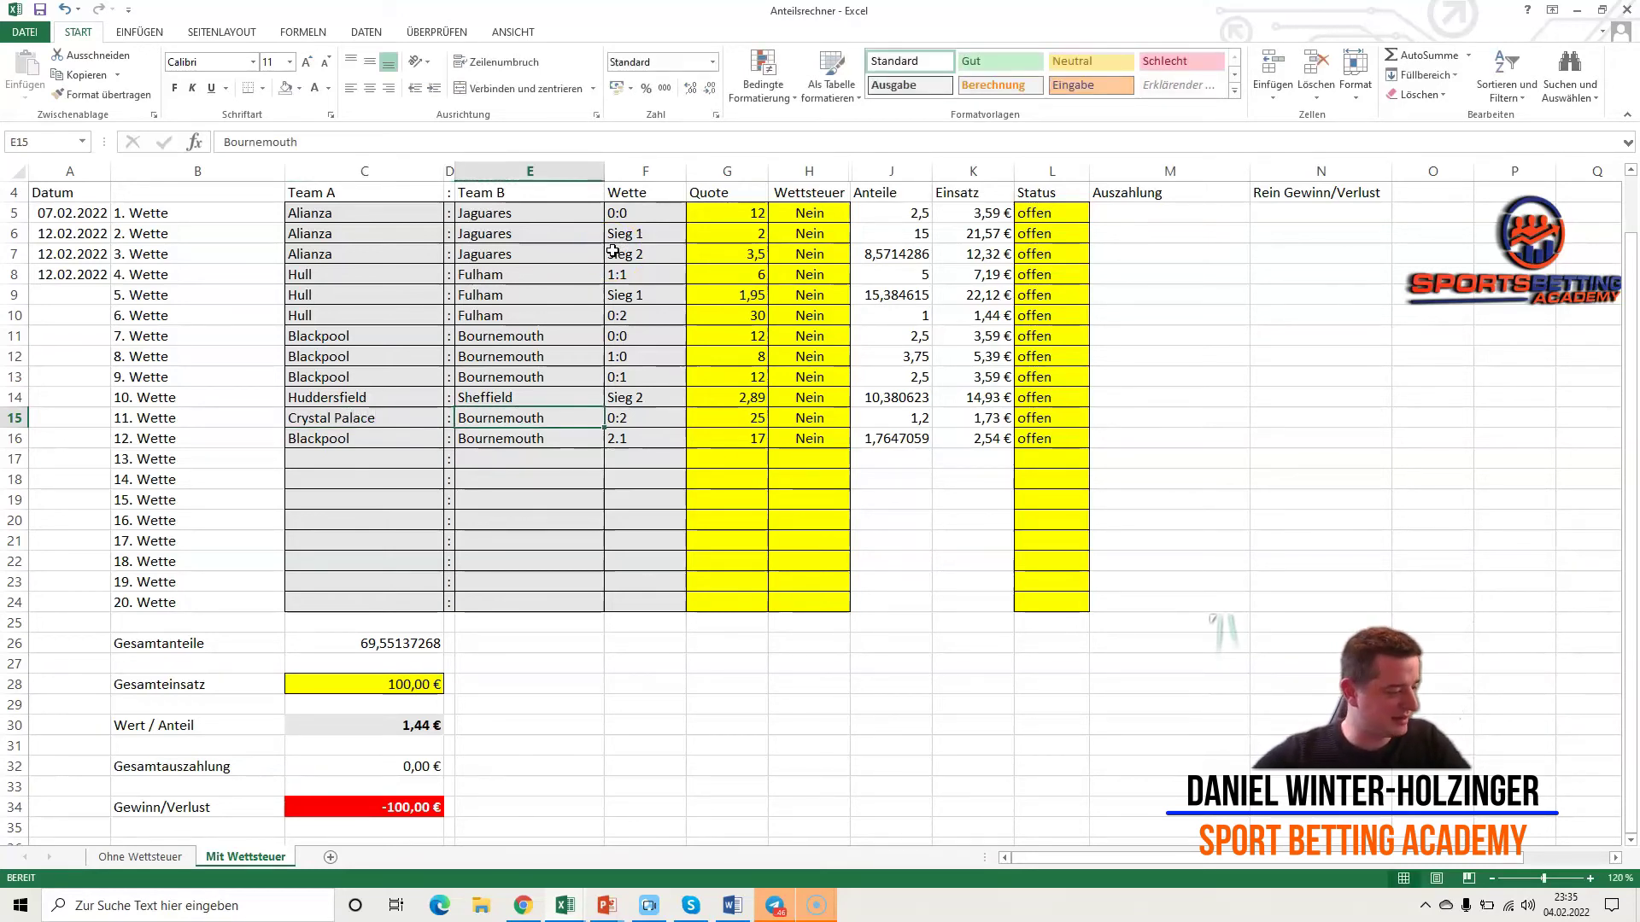
text(Hartle)
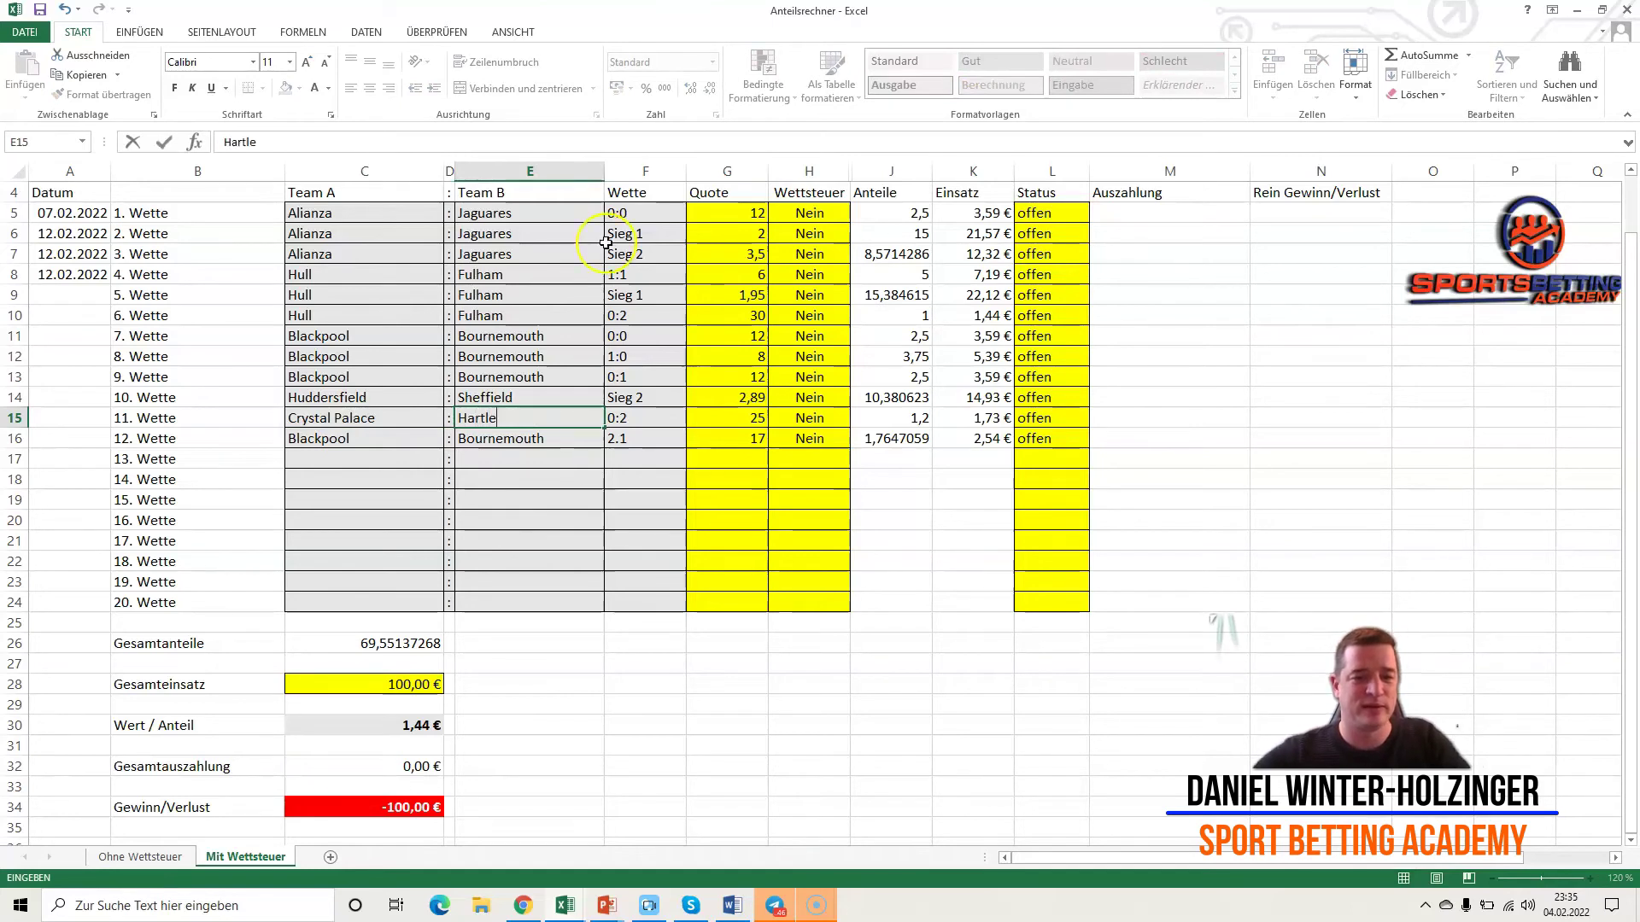
text(pool)
key(Tab)
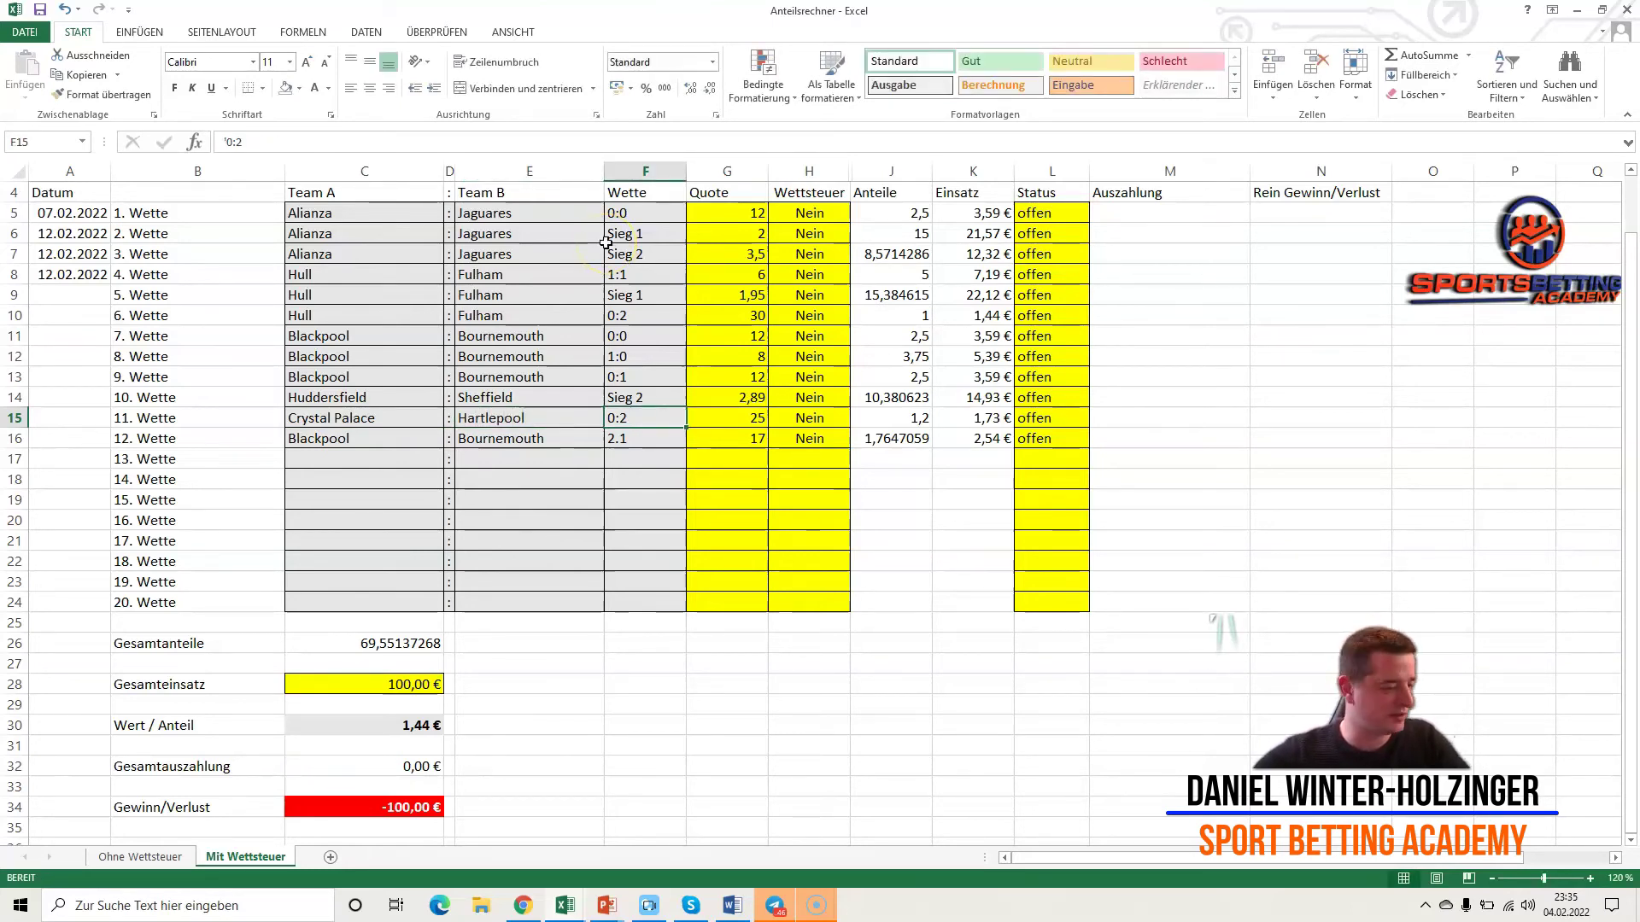
- Change bet 11 to the double-chance prediction DC x/2 with a Quote of 7,5
text(DC x/2)
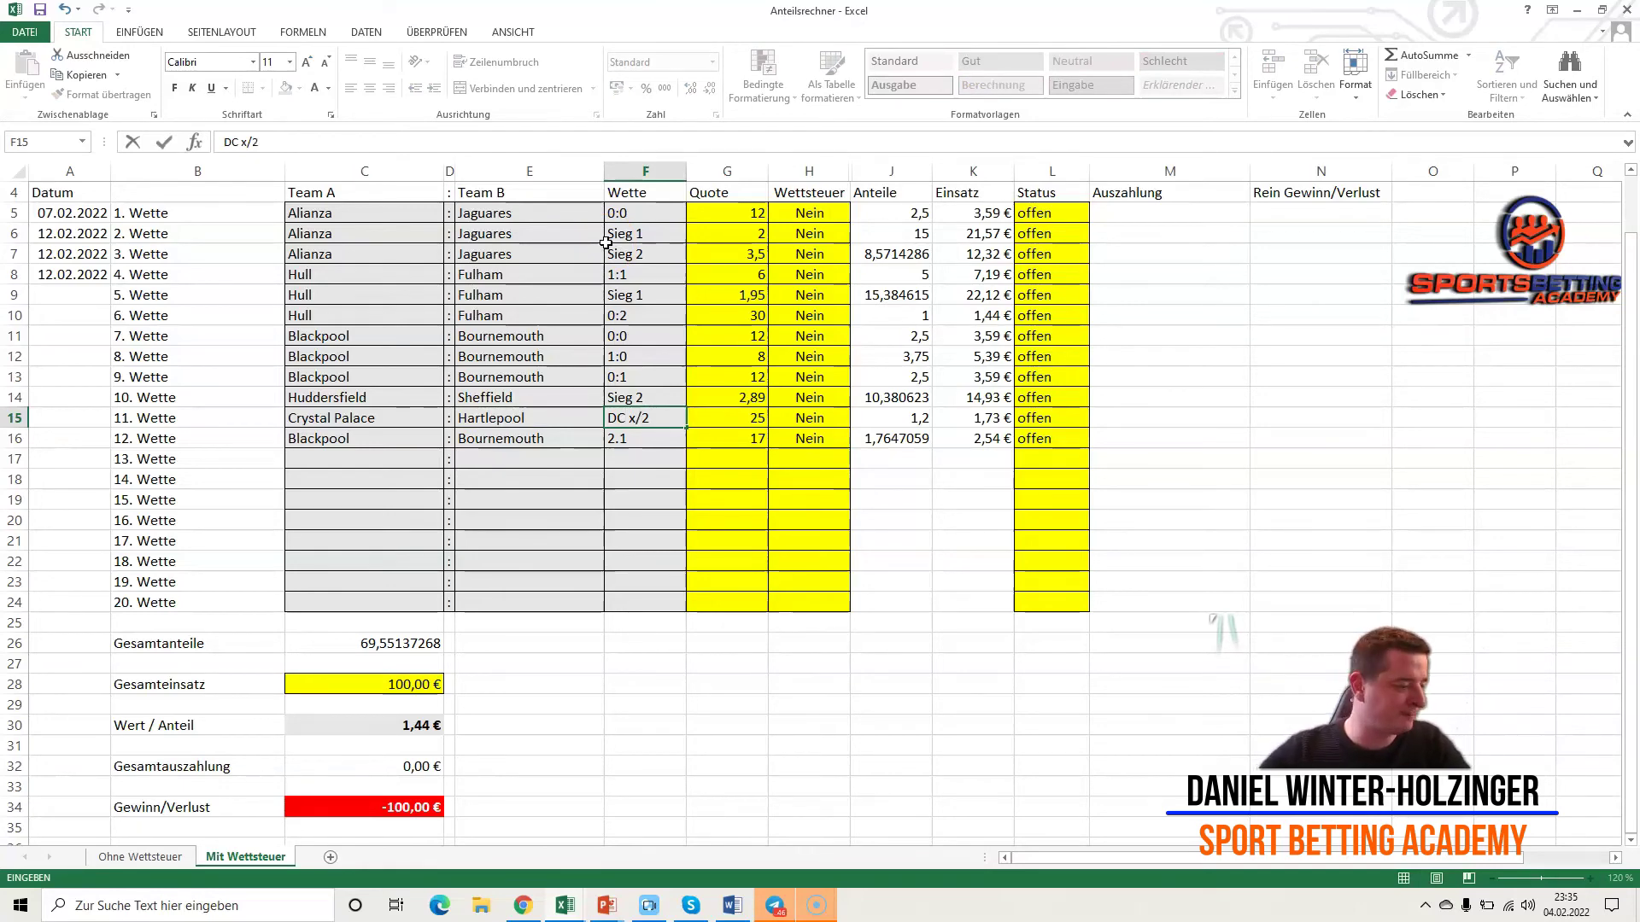
key(Tab)
text(7)
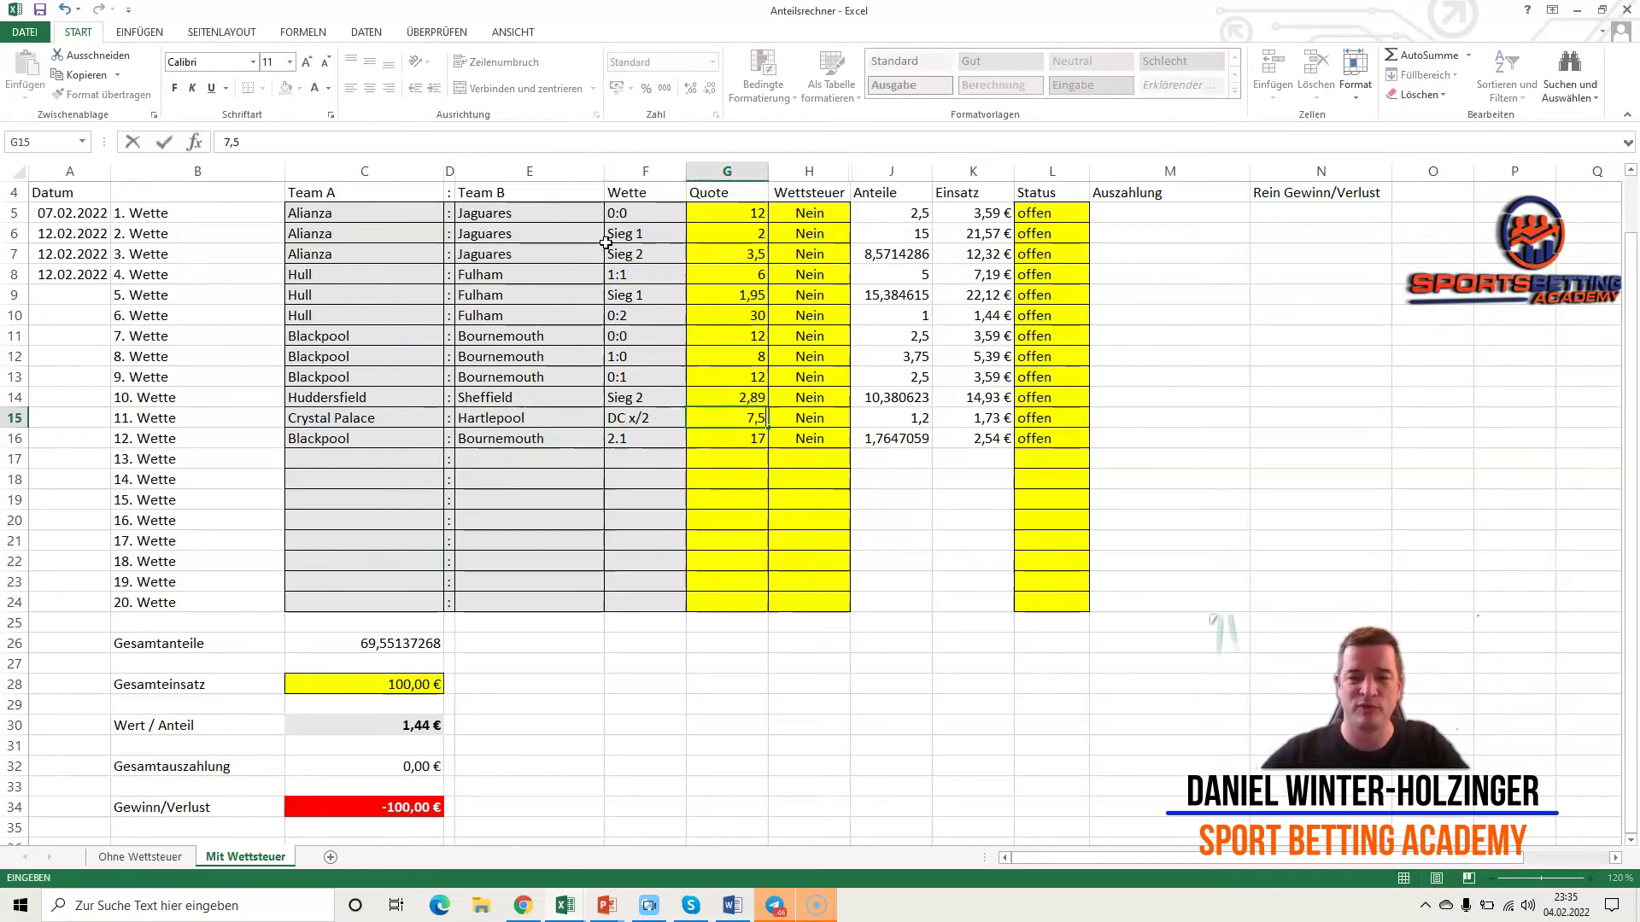
text(,5)
key(Return)
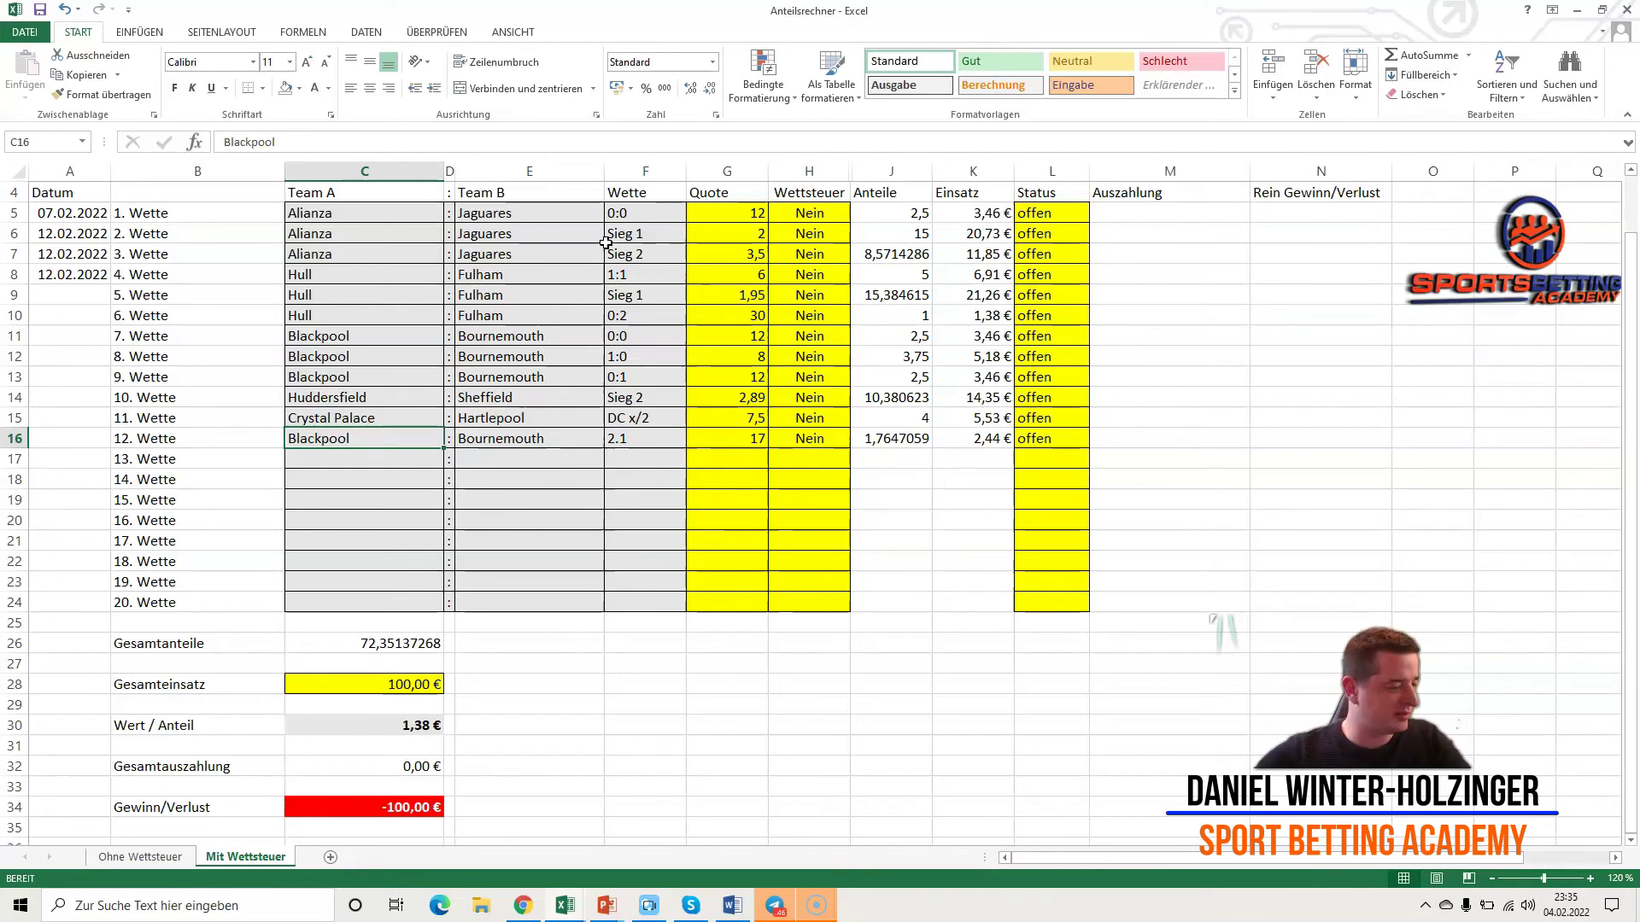
- Replace the teams of bet 12 with Slavia Prag as Team A and Karvina as Team B
text(Slav)
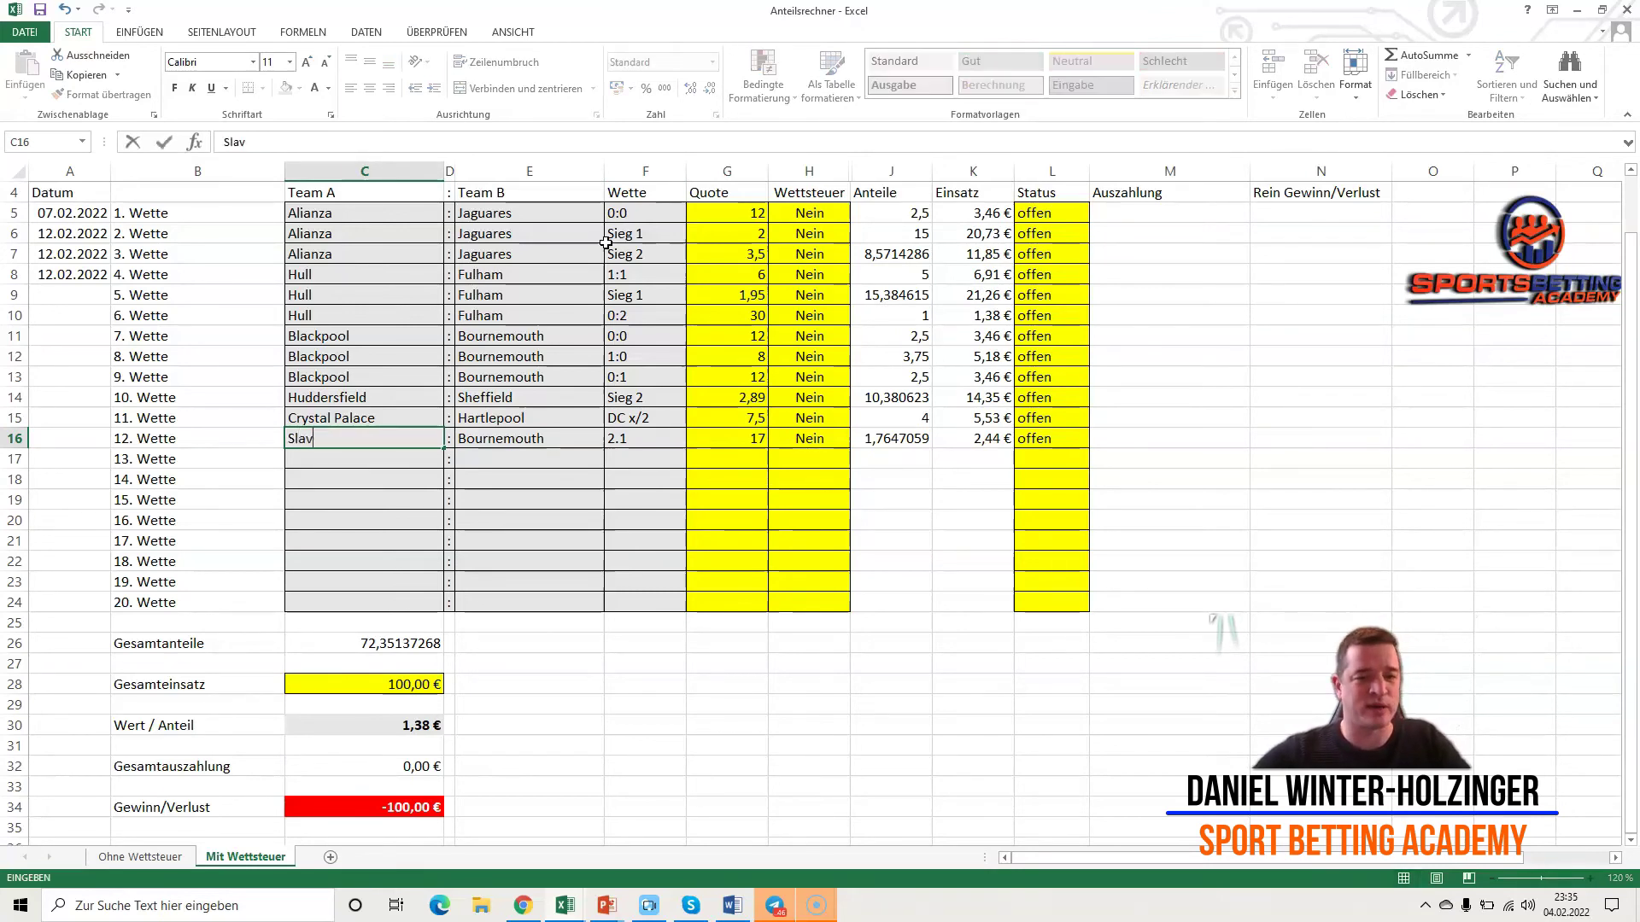
text(ia Prag)
key(Tab)
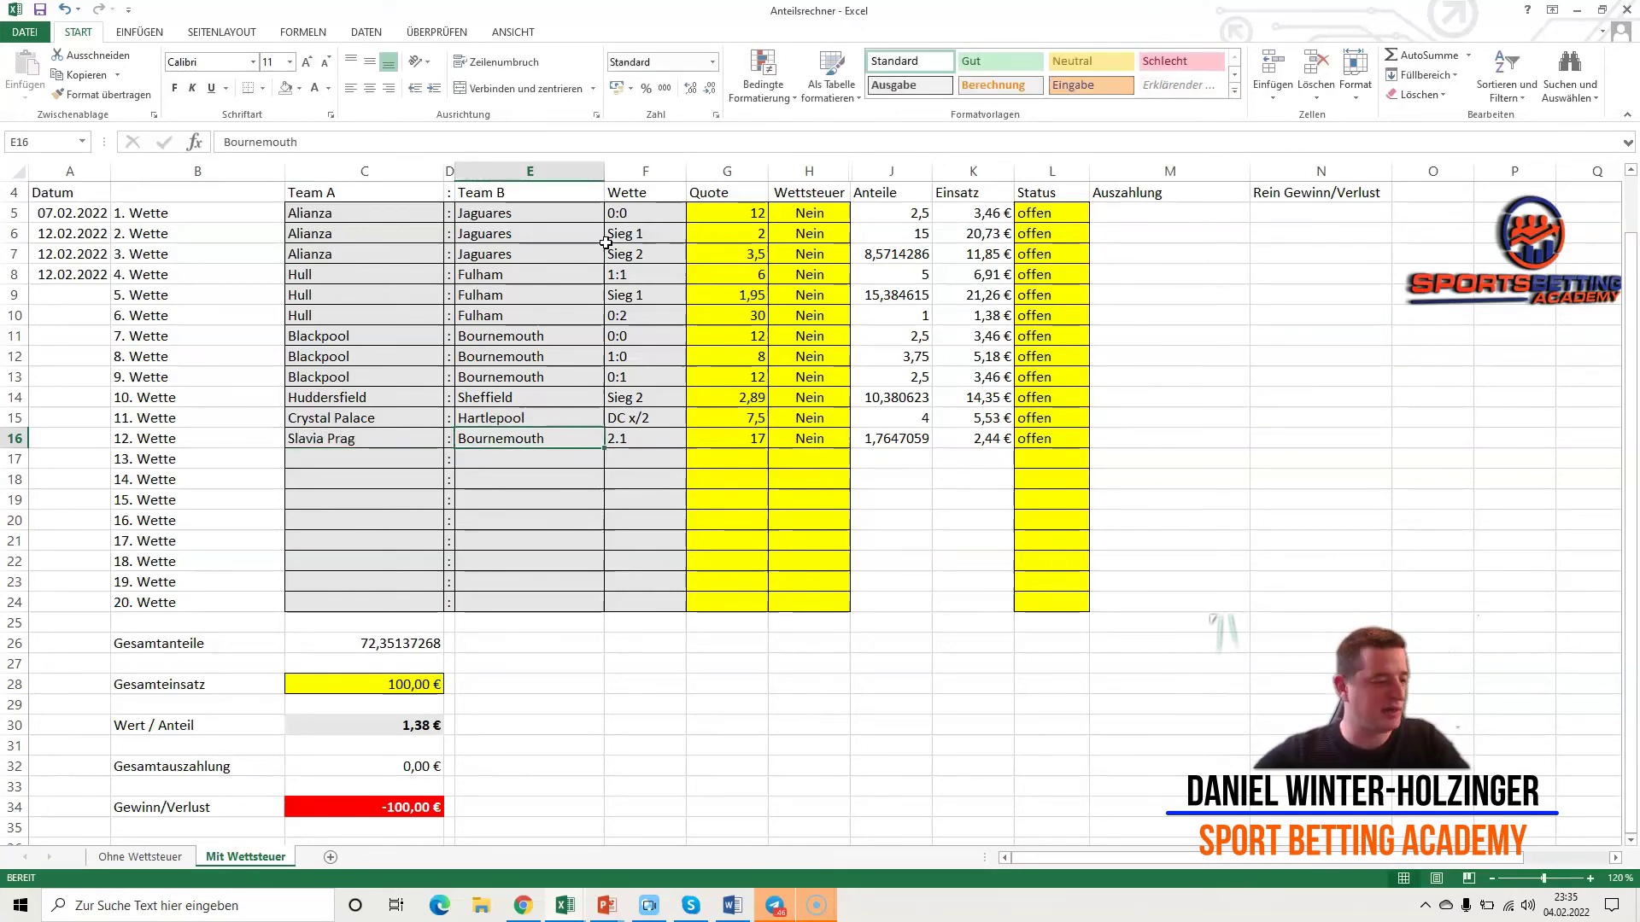
text(Karvina)
key(Tab)
- Change bet 12 to the double-chance prediction DC x/2 with a Quote of 8
text(D)
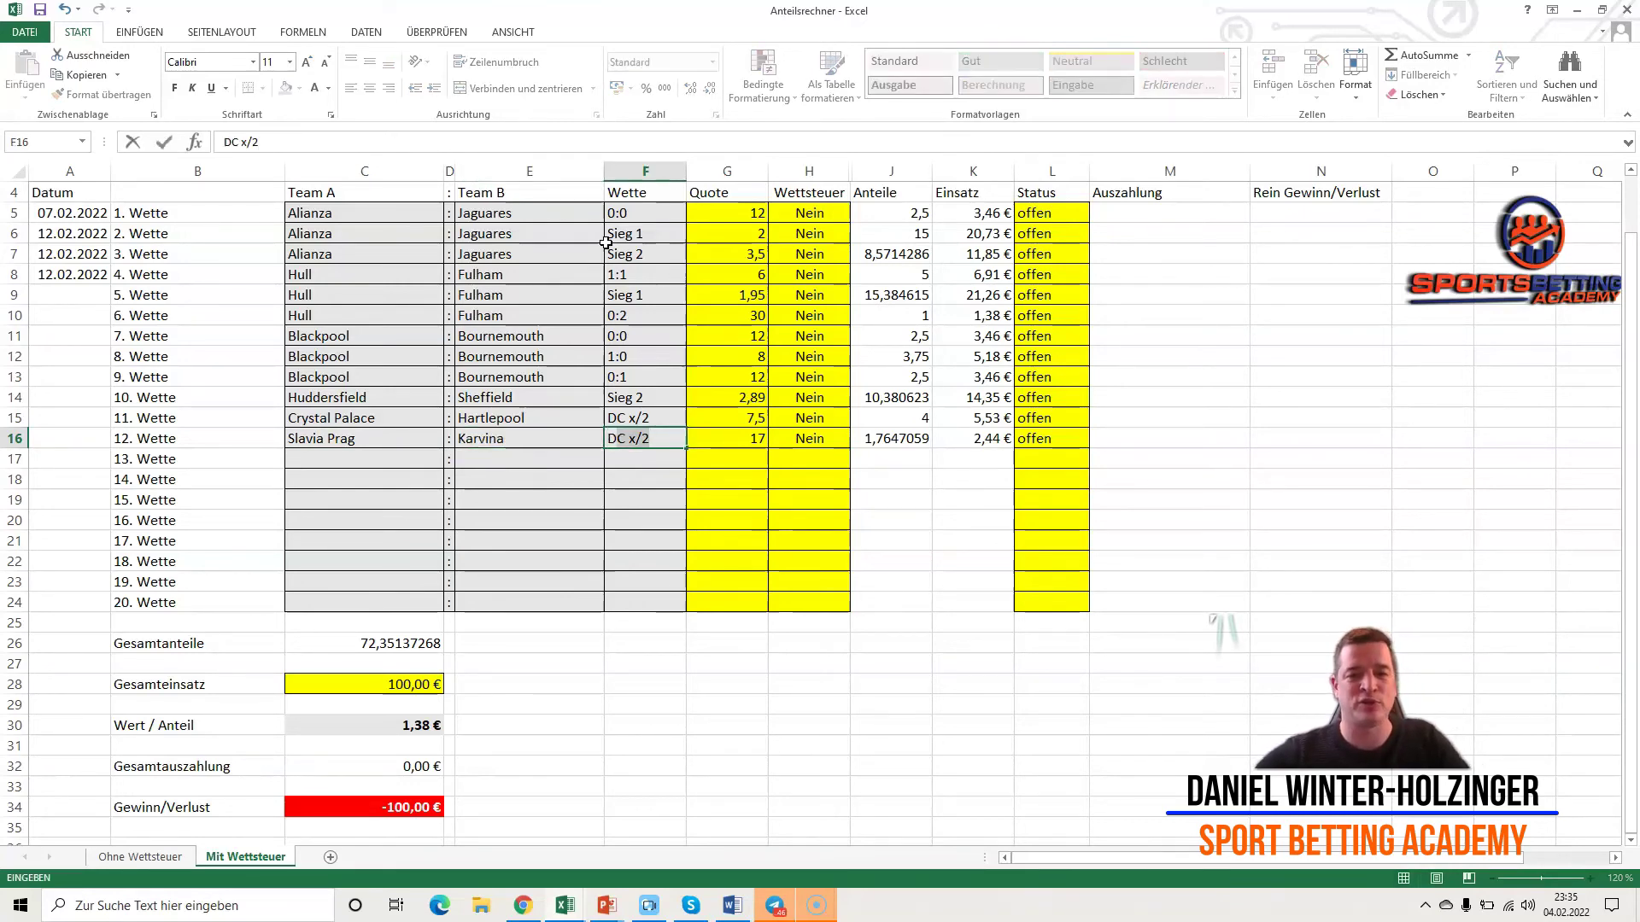
key(Tab)
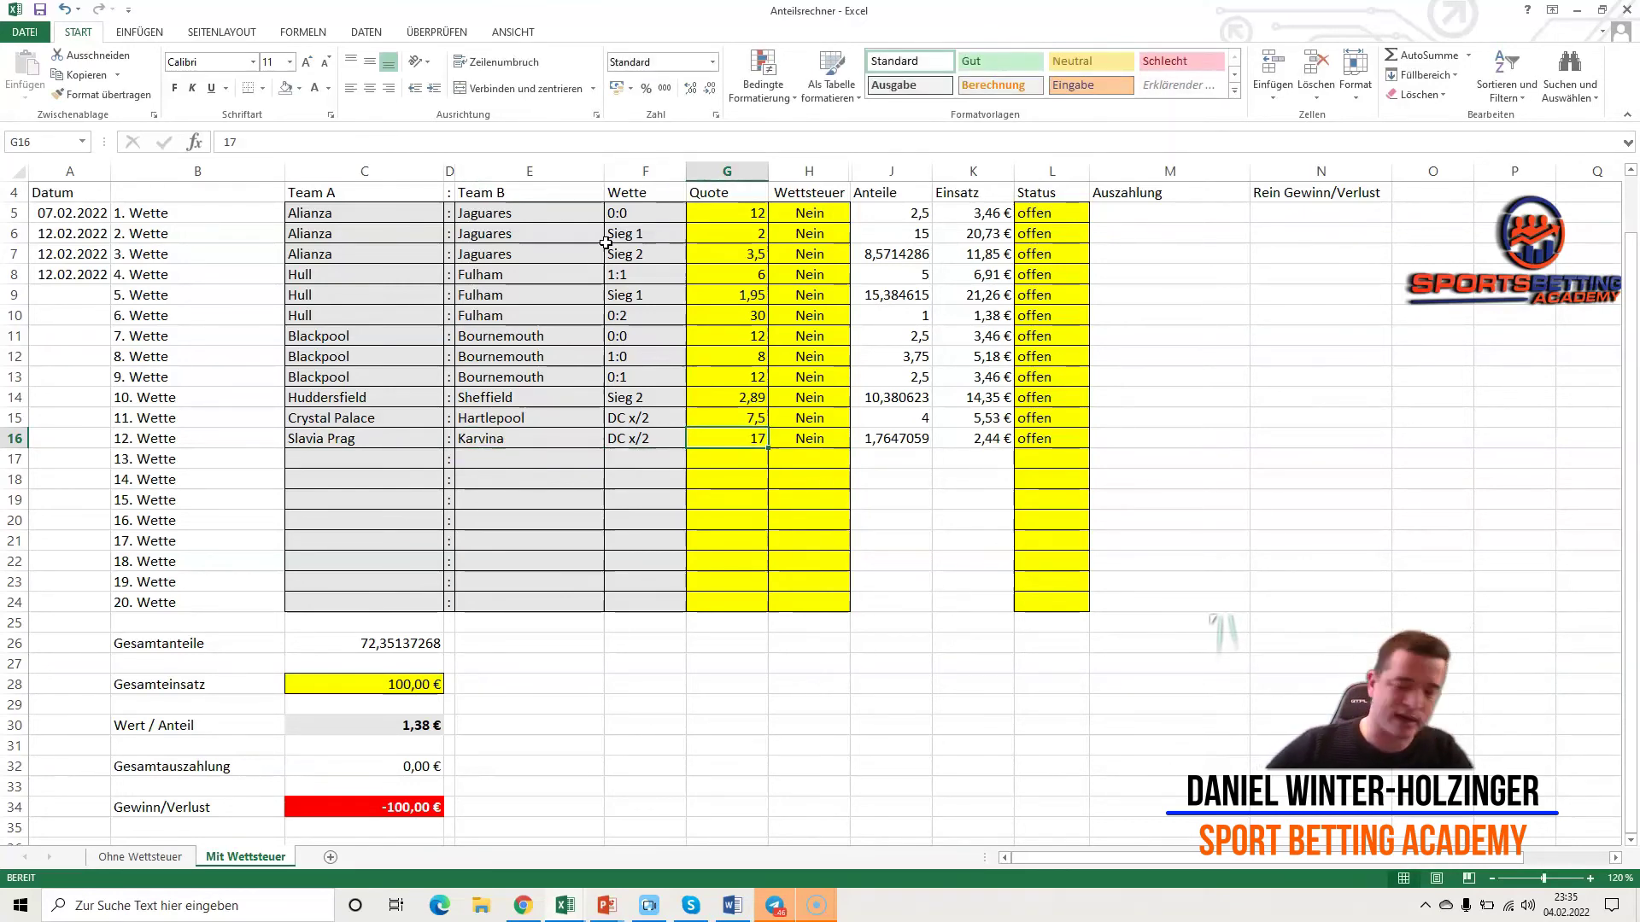
text(8)
key(Tab)
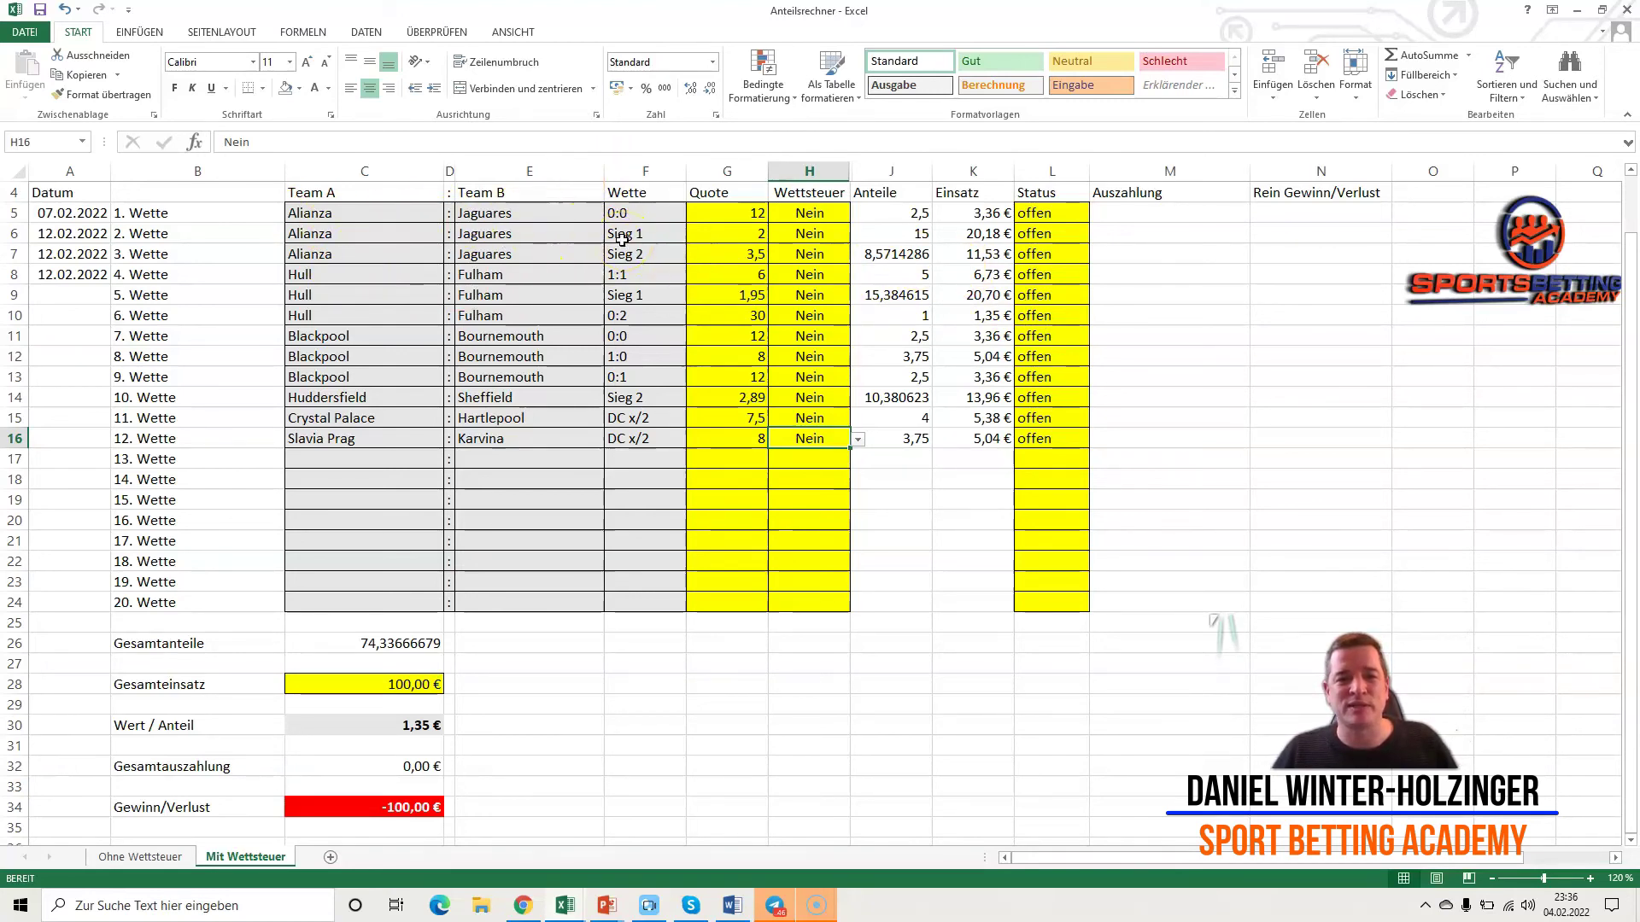
- Set the Status of the three Alianza–Jaguares bets: verloren for bets 1 and 3, gewonnen for bet 2
click(1055, 209)
click(1097, 214)
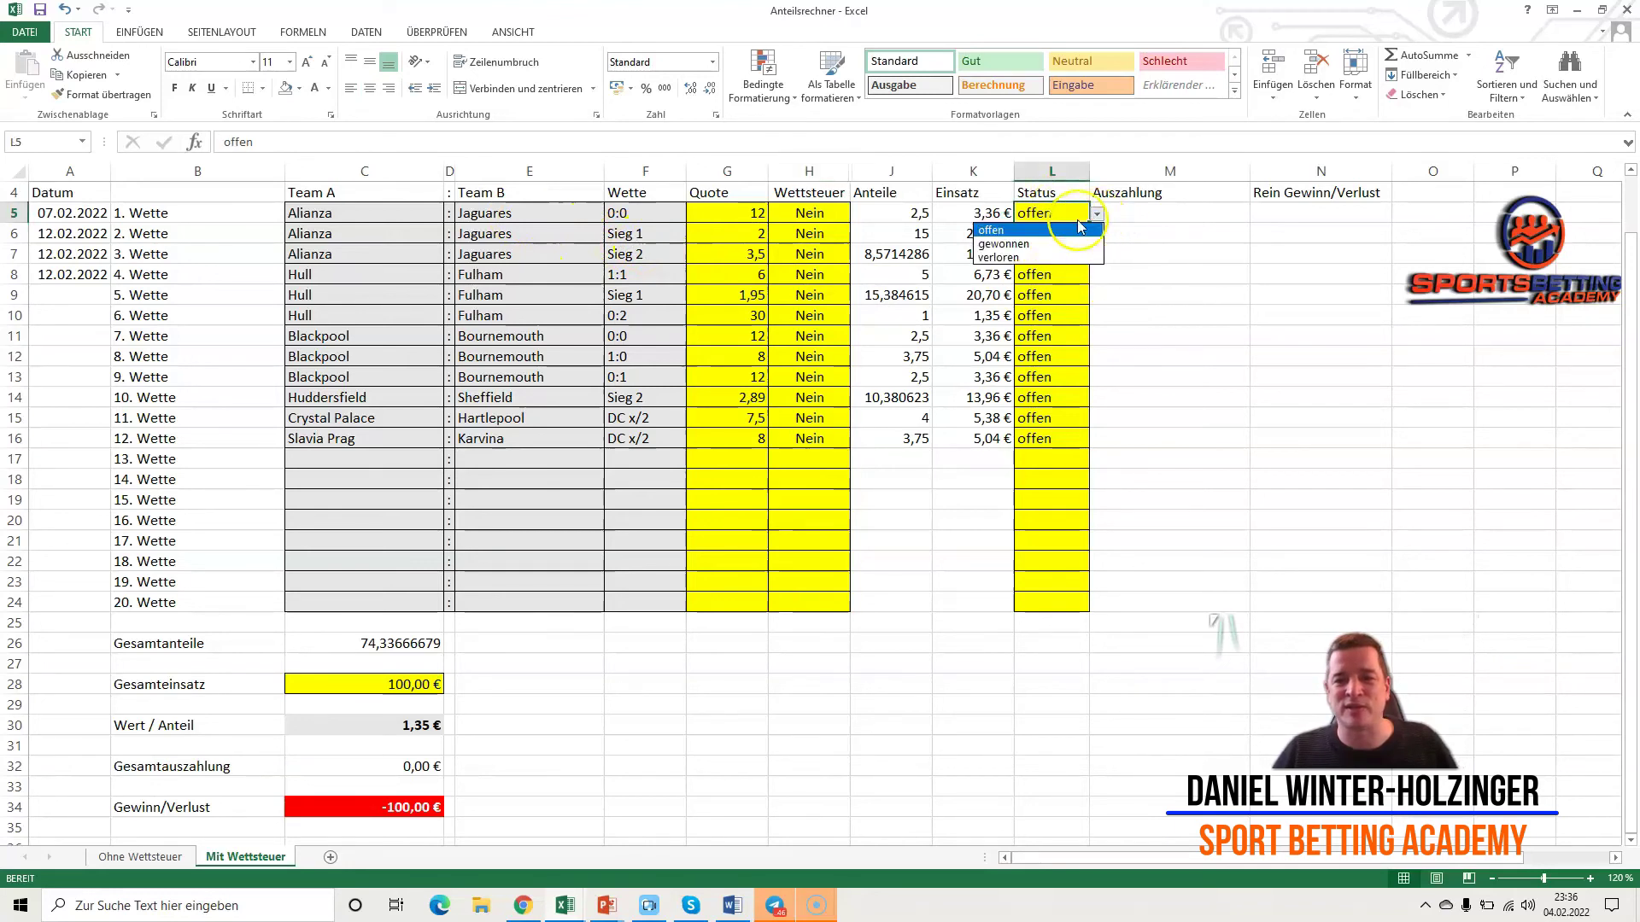
click(1036, 258)
click(1052, 235)
click(1097, 235)
click(1031, 264)
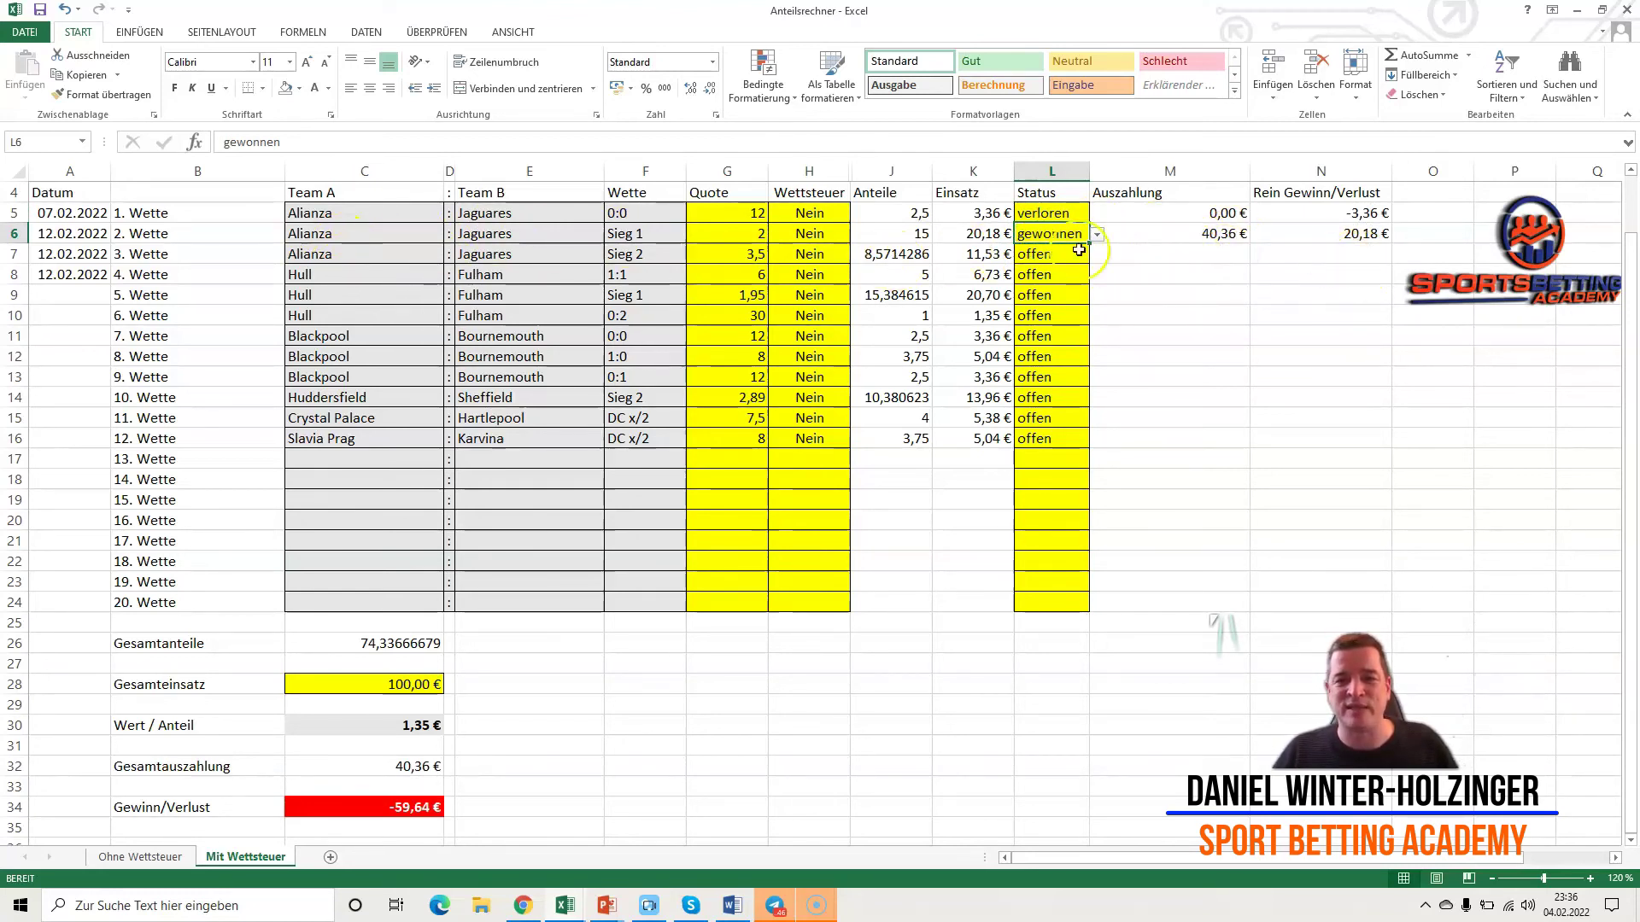
click(1020, 259)
click(1096, 254)
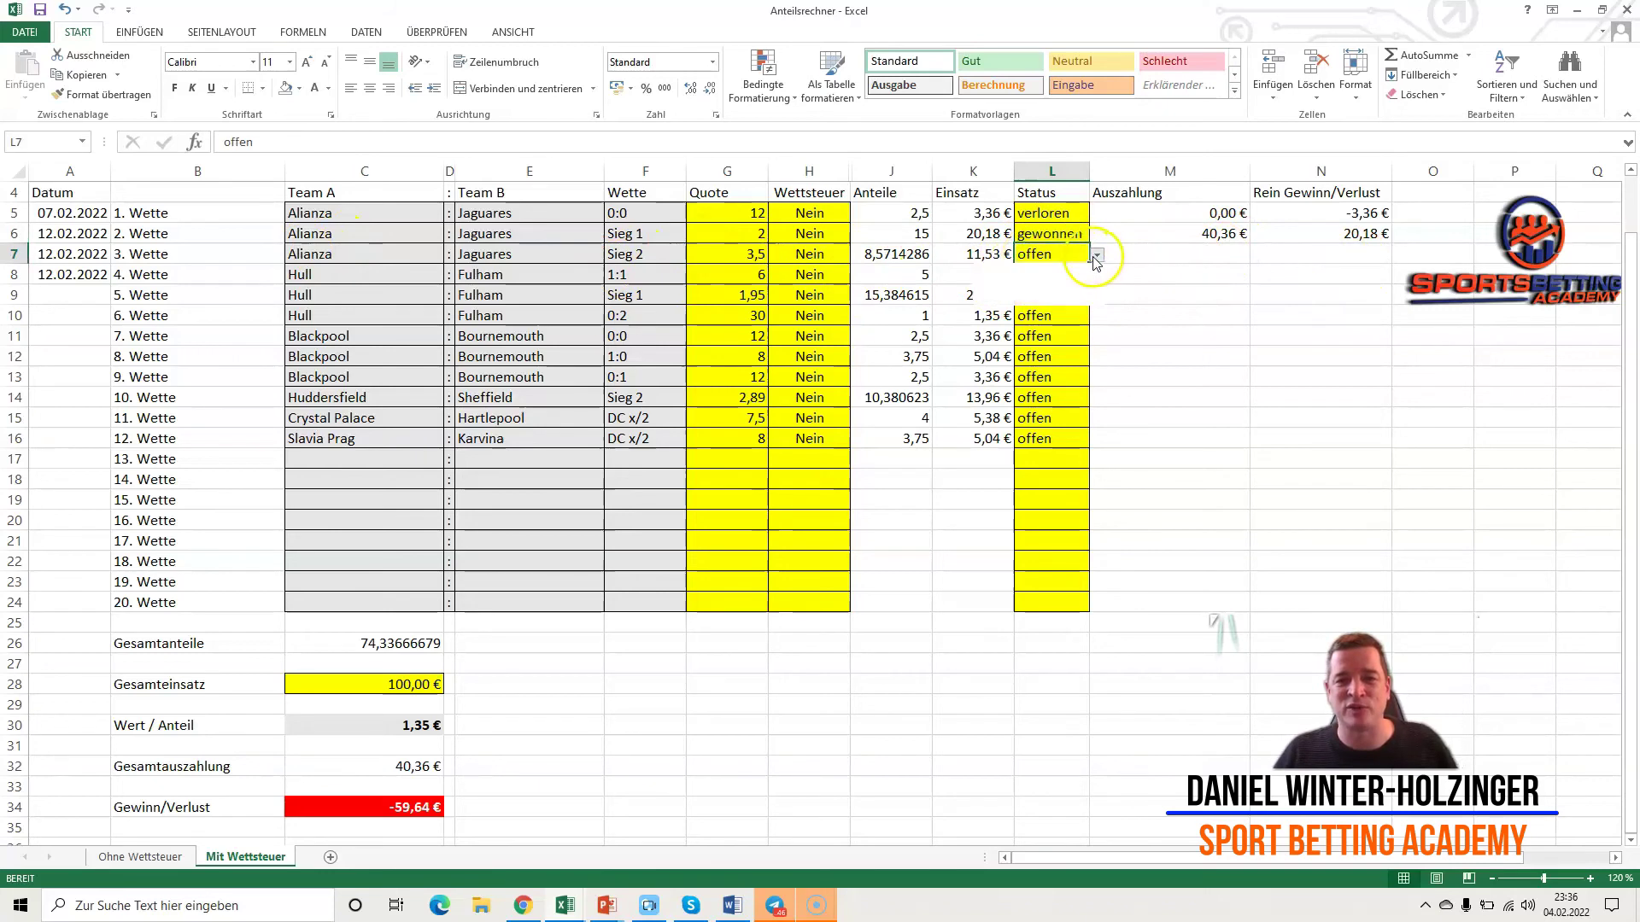
click(1010, 298)
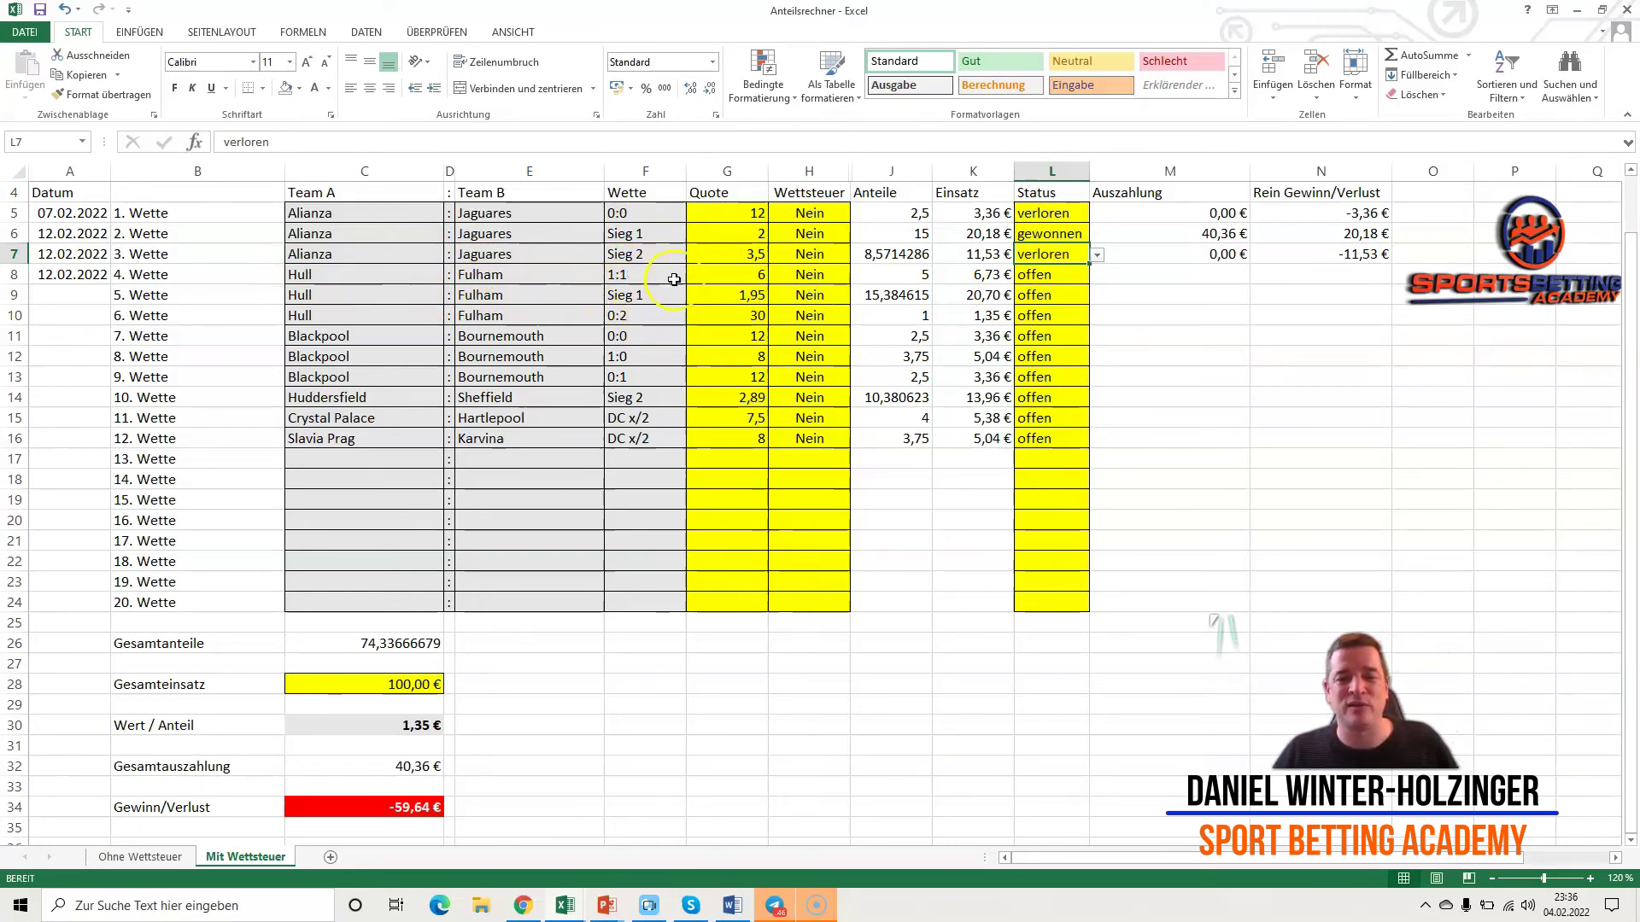
- Set the Status of the three Hull–Fulham bets: gewonnen for bet 4, verloren for bets 5 and 6
click(1046, 274)
click(1097, 275)
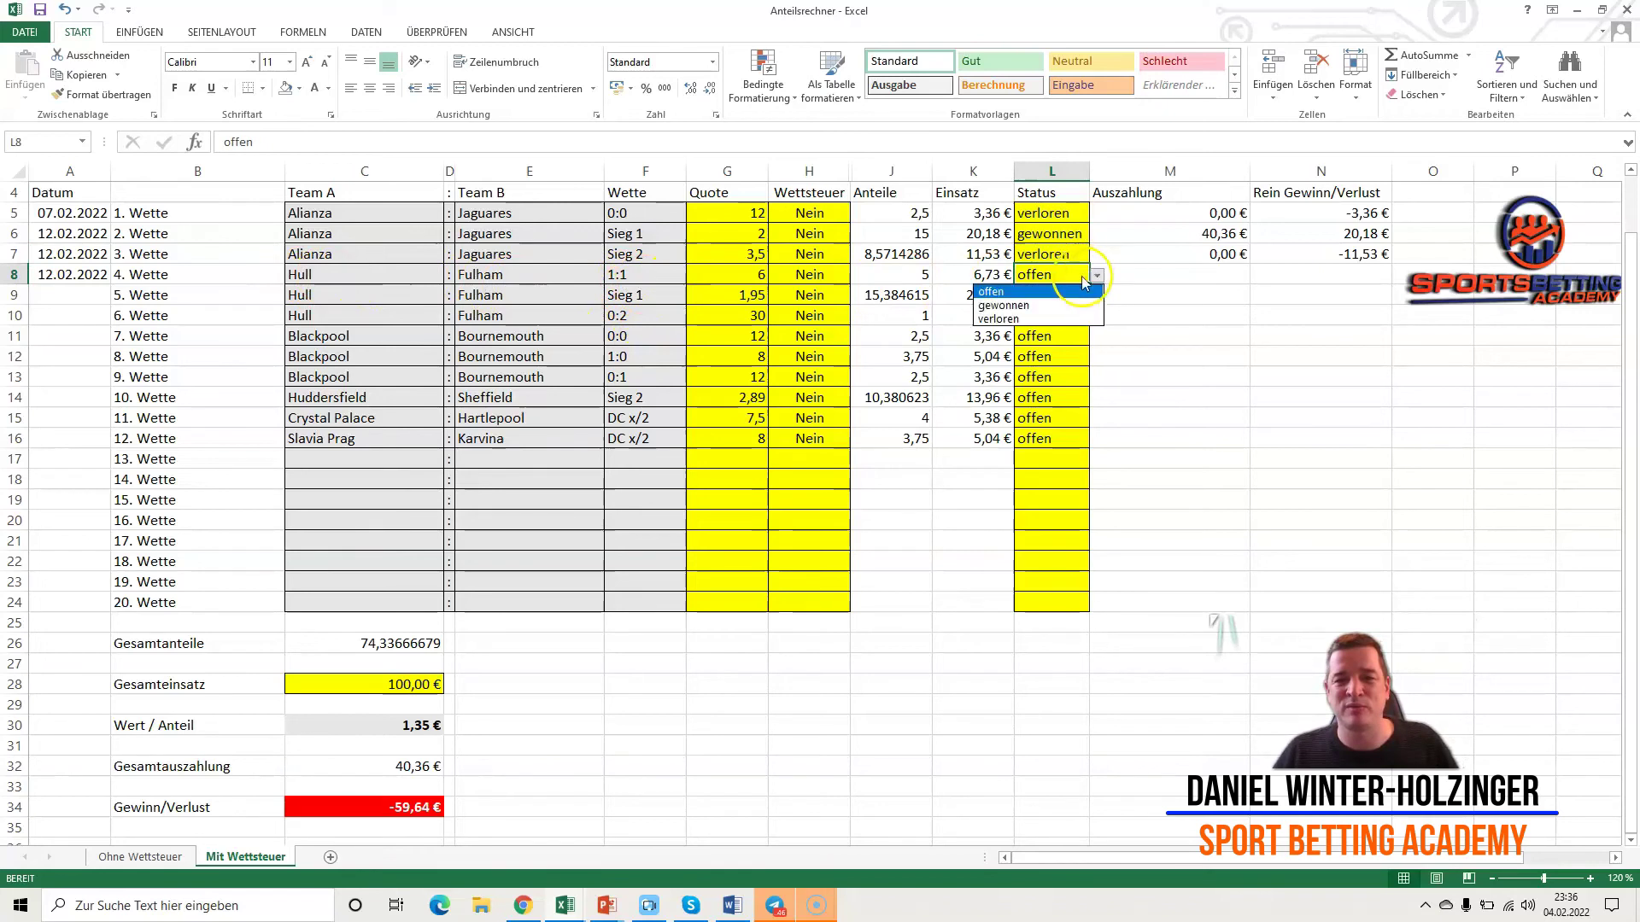
click(1017, 306)
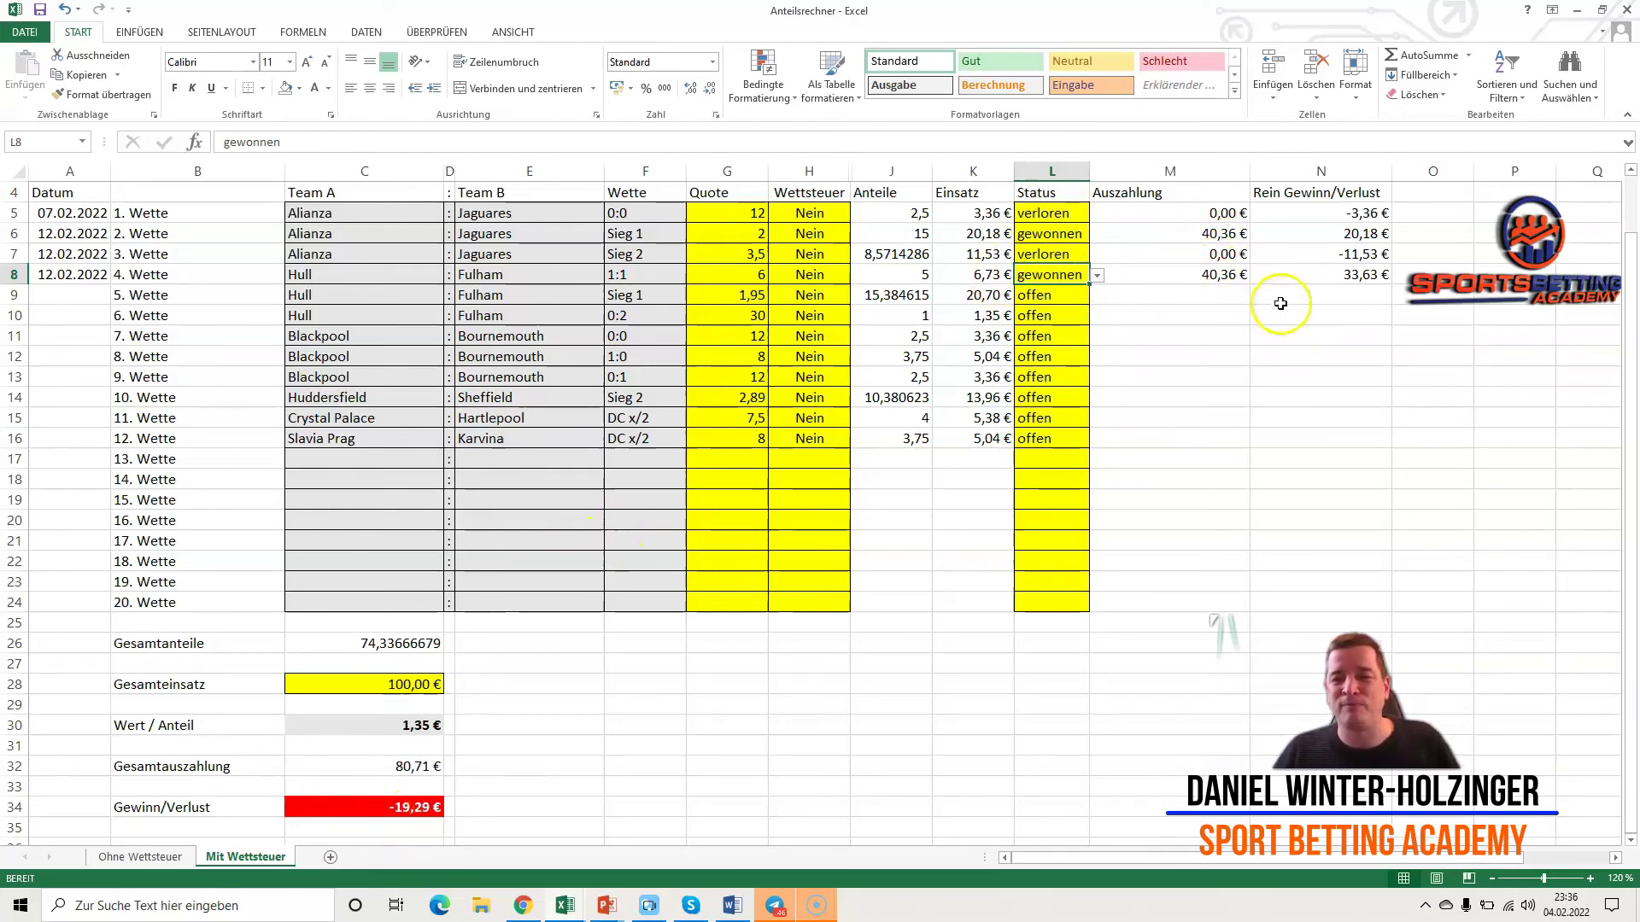
click(1059, 295)
click(1098, 296)
click(1085, 339)
click(1078, 317)
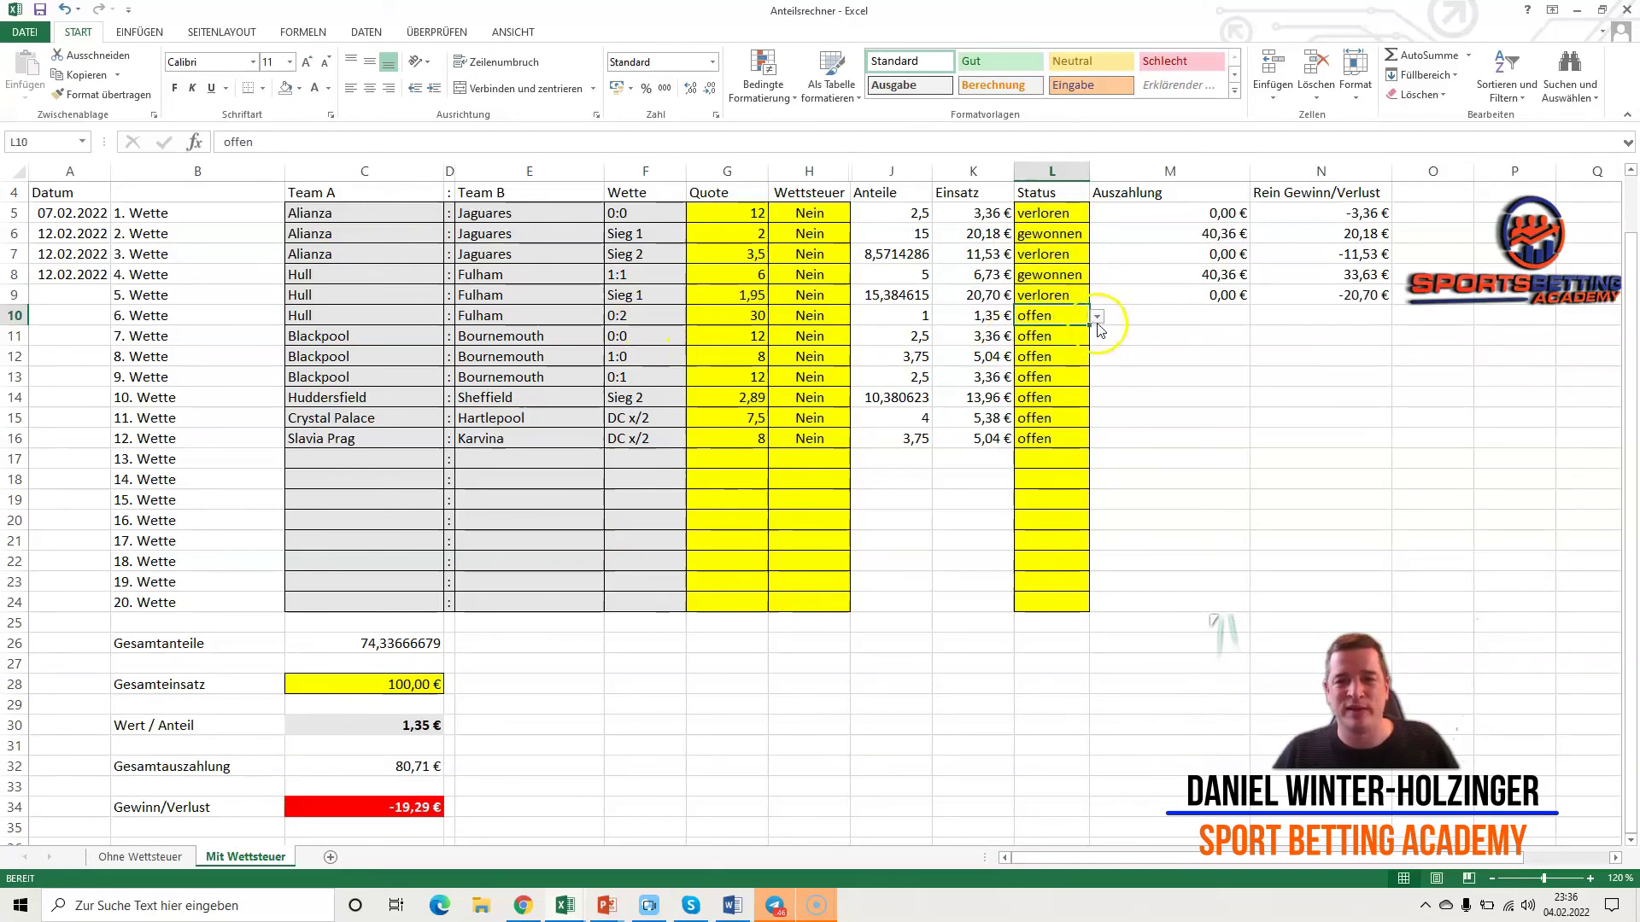
click(1097, 317)
click(1015, 366)
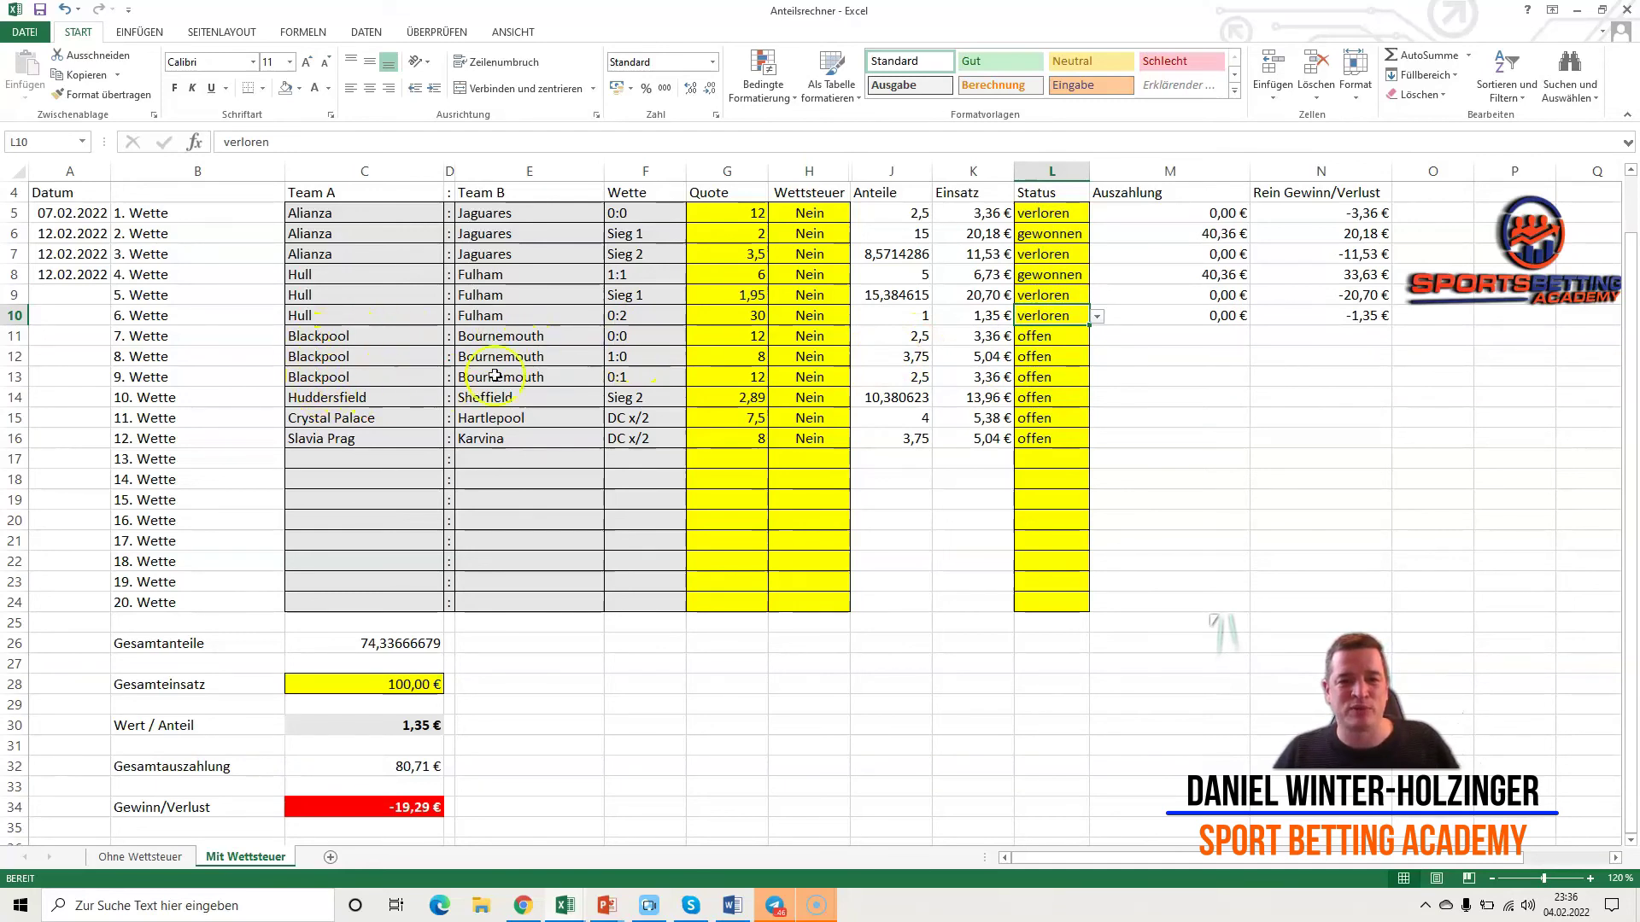
- Set the Status of the three Blackpool–Bournemouth bets 7, 8 and 9 to verloren
click(1051, 336)
click(1097, 337)
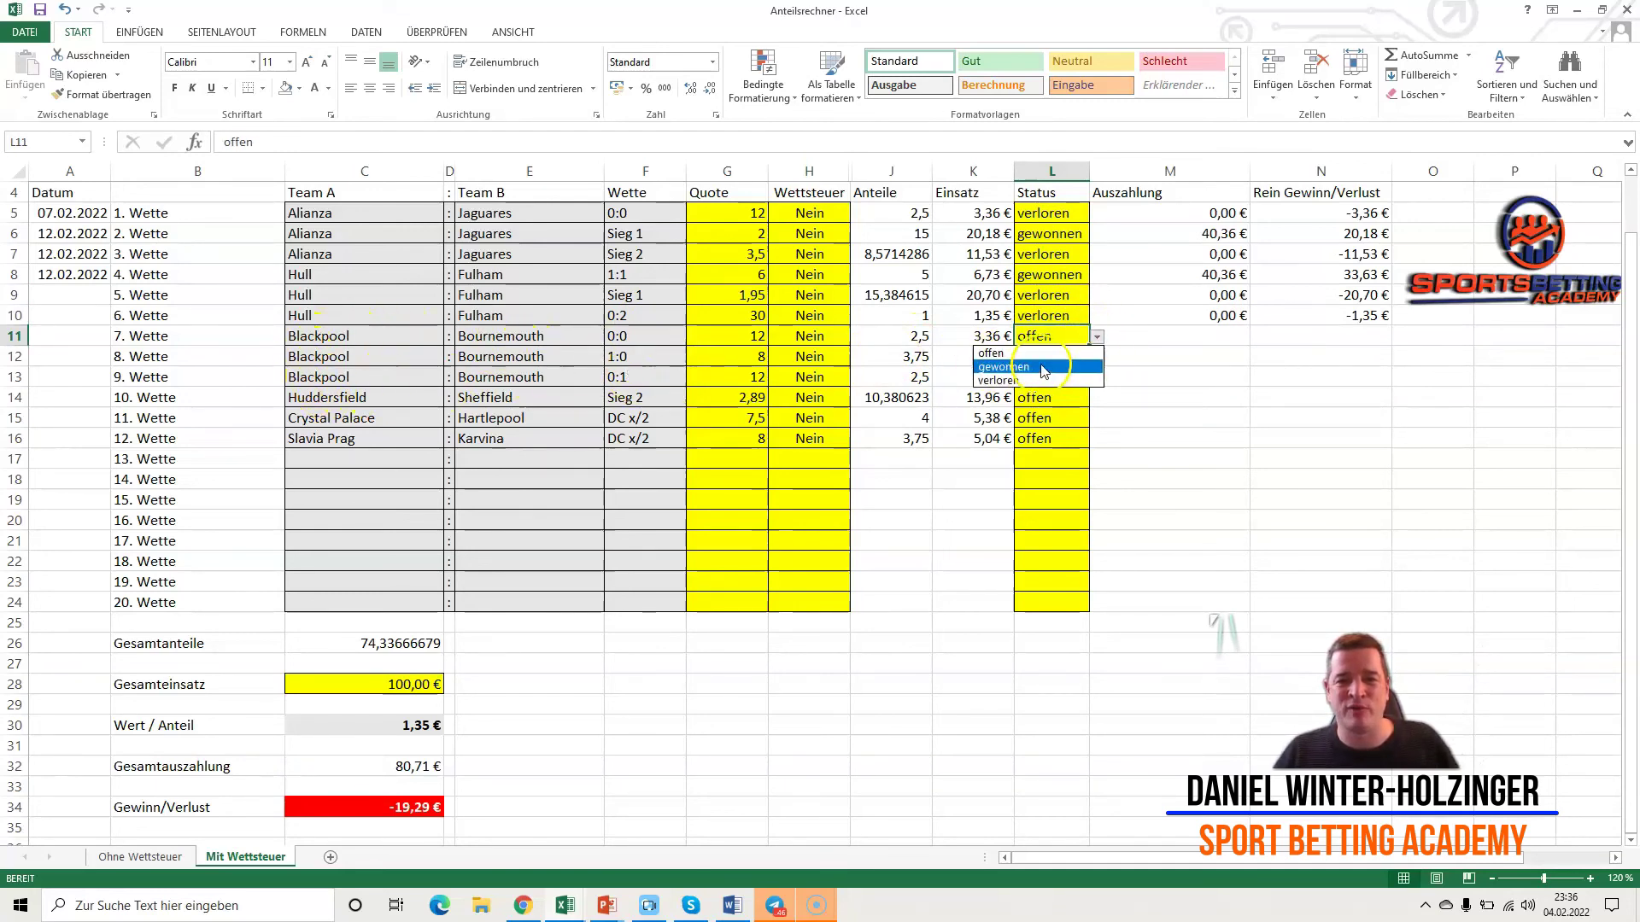
click(1031, 380)
click(1051, 357)
click(1098, 358)
click(1050, 401)
click(1067, 377)
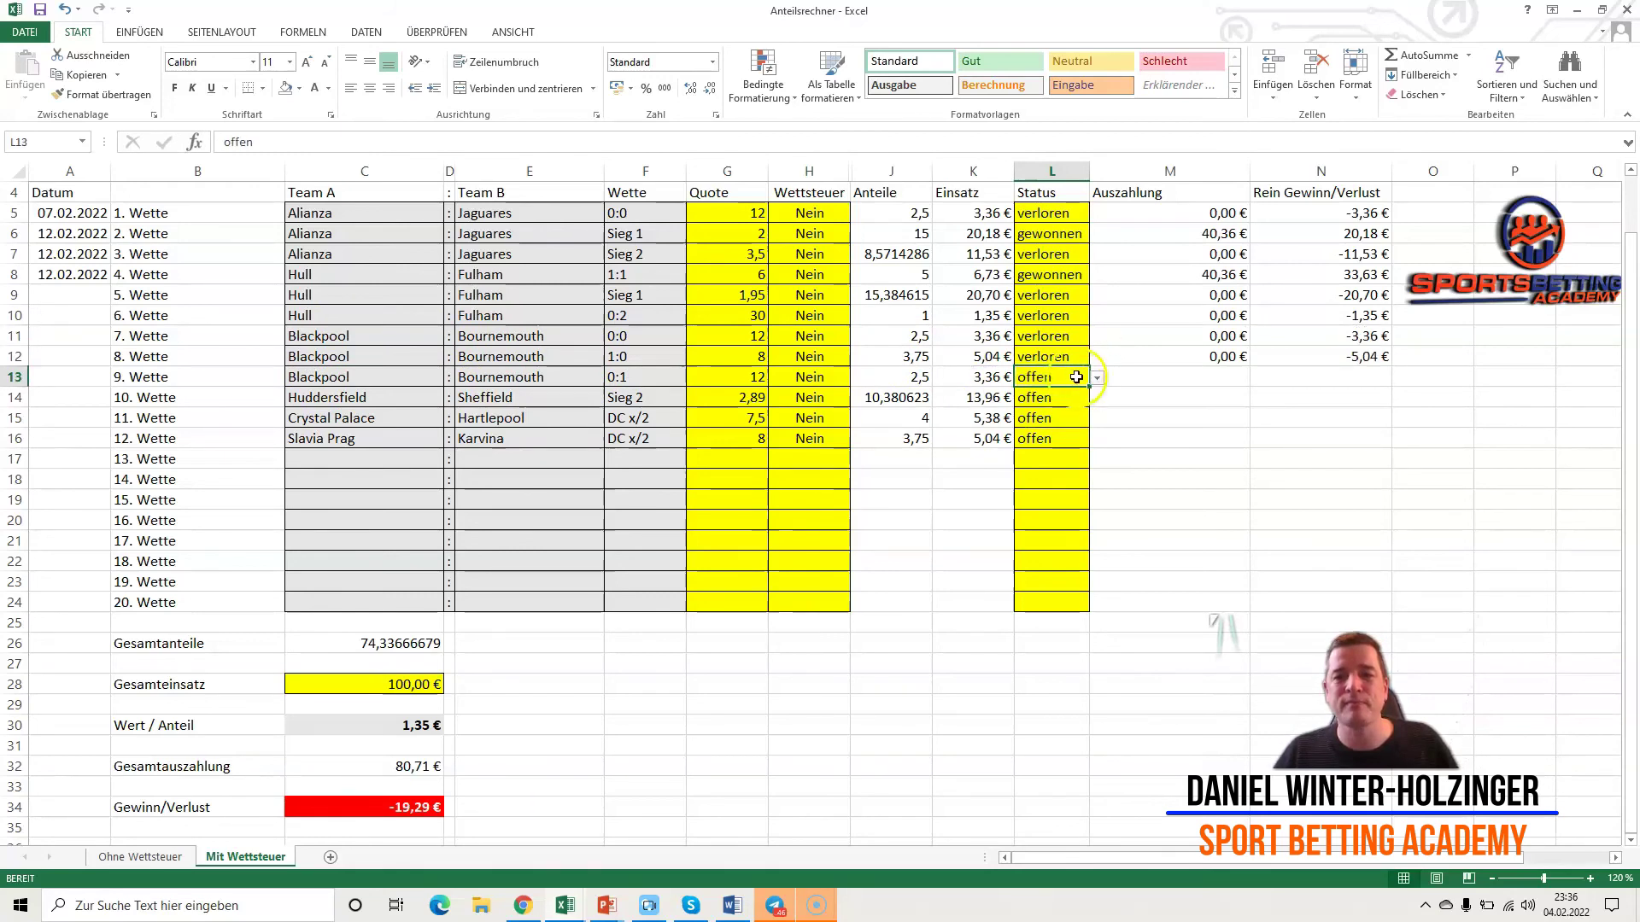
click(1098, 380)
click(1025, 421)
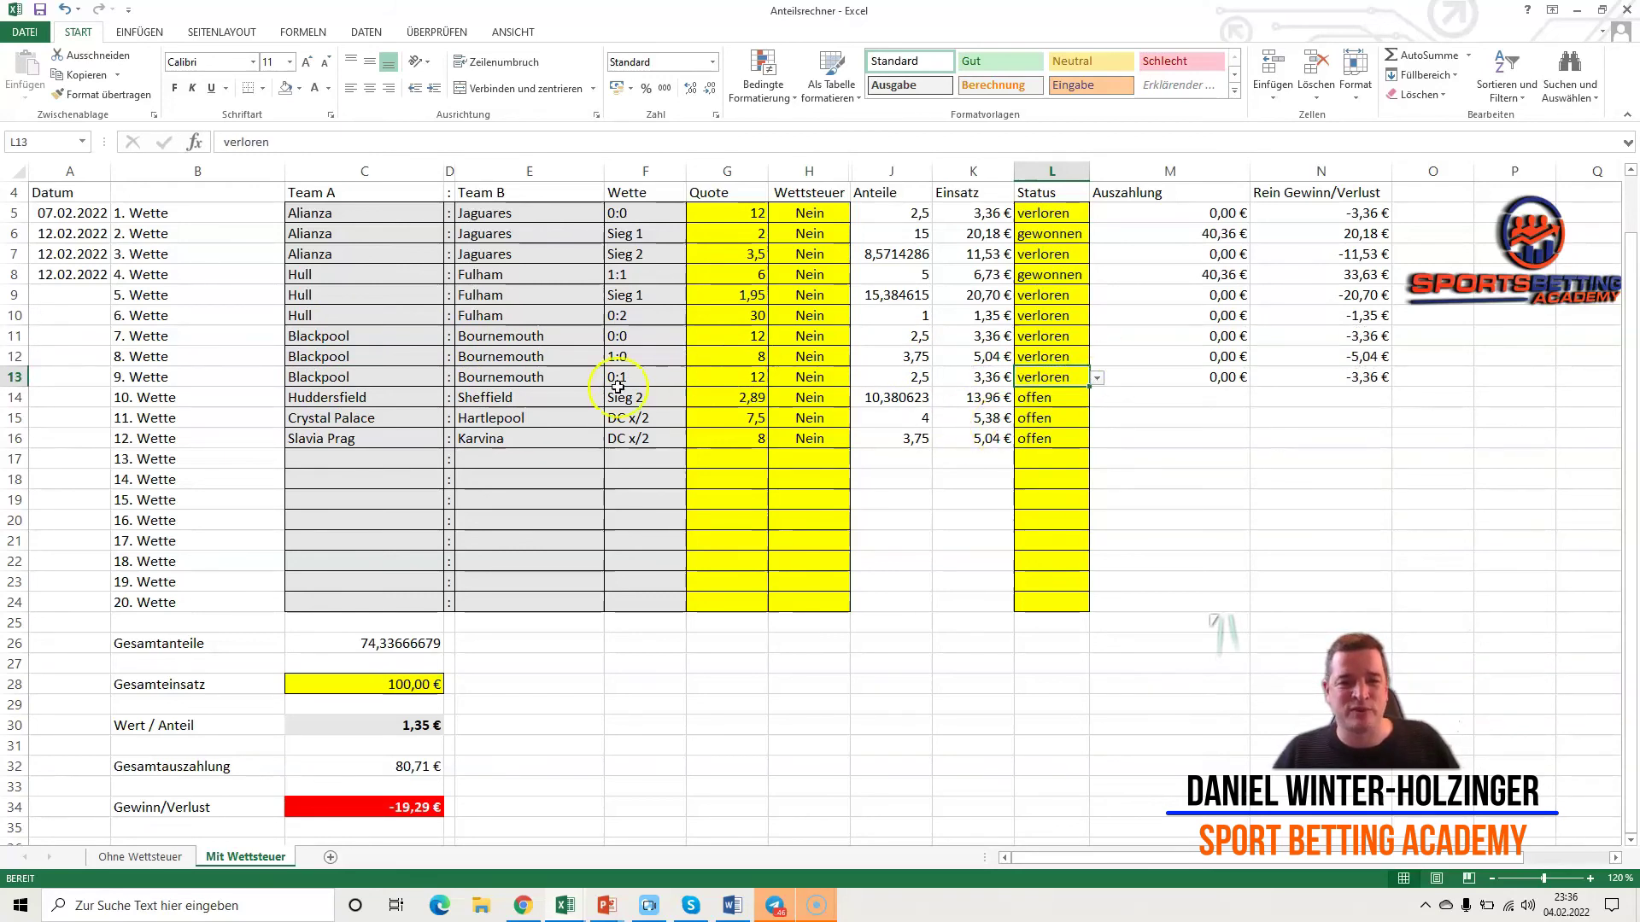
- Set the Status of bet 10, Huddersfield against Sheffield, to gewonnen
click(1062, 398)
click(1096, 400)
click(1004, 428)
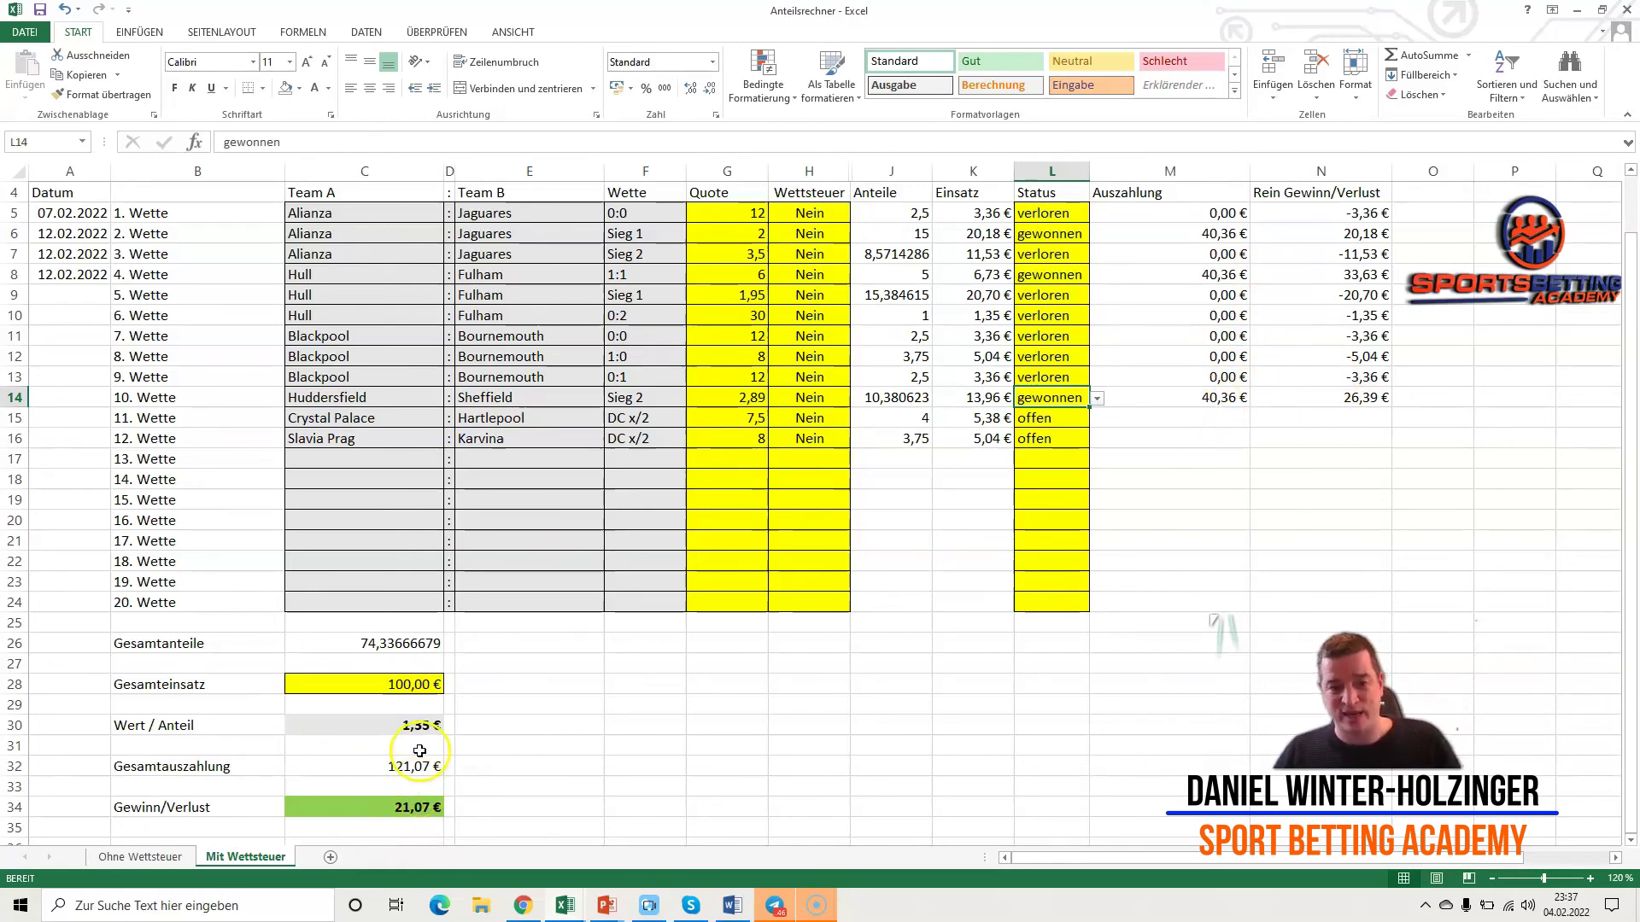
key(ctrl+c)
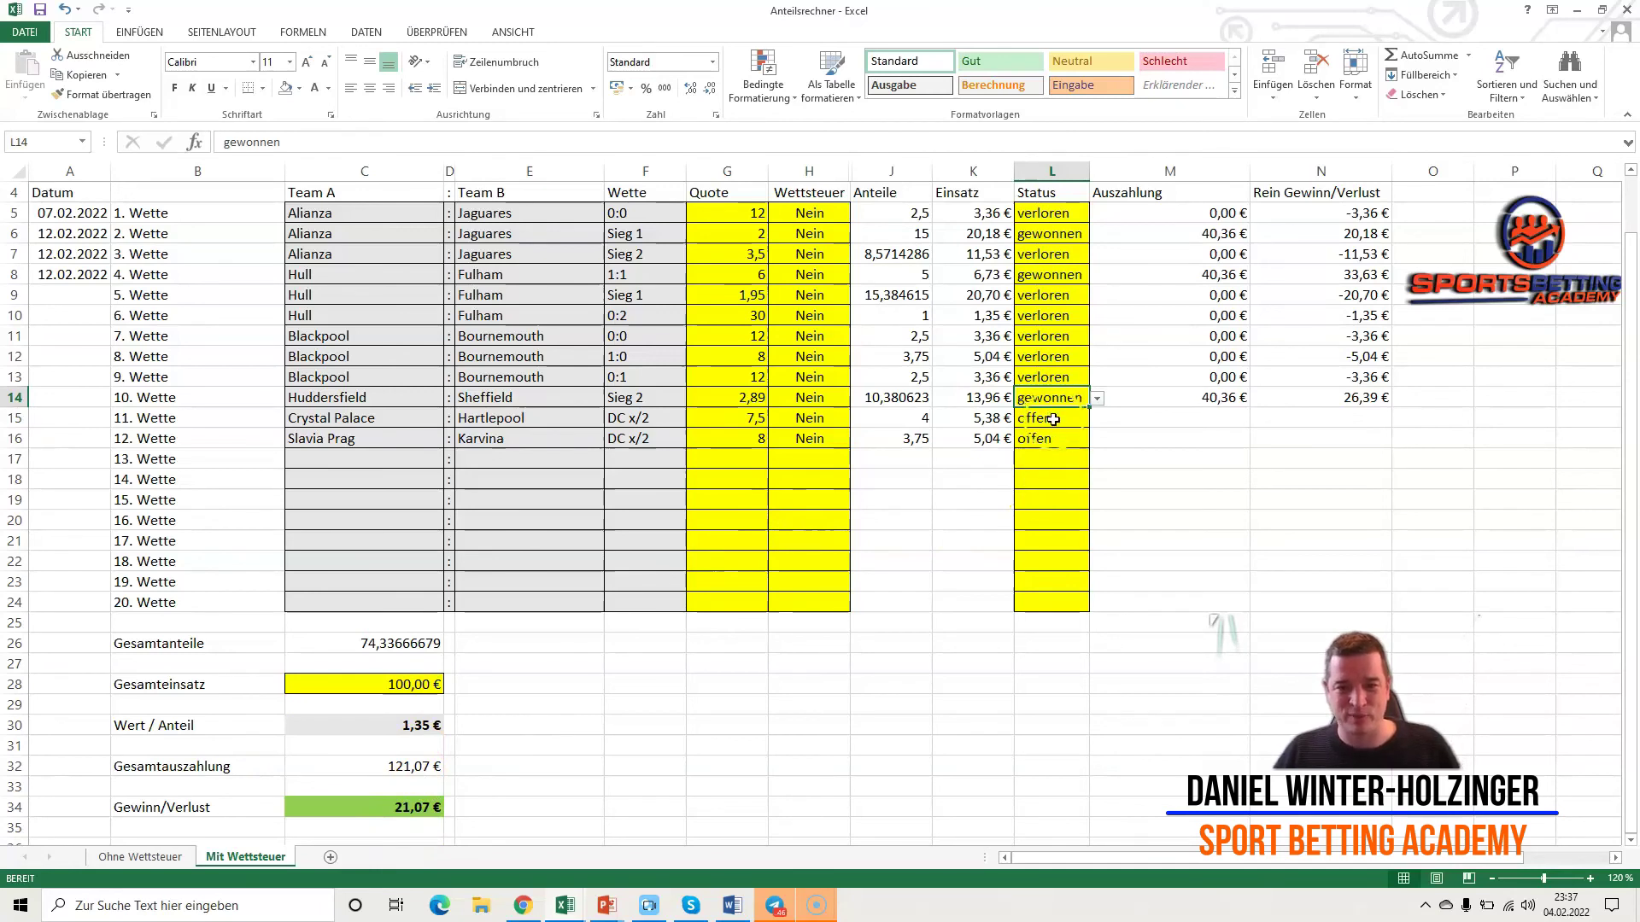
- Set the Status of the two double-chance bets, 11 and 12, to gewonnen
click(1071, 415)
click(1096, 419)
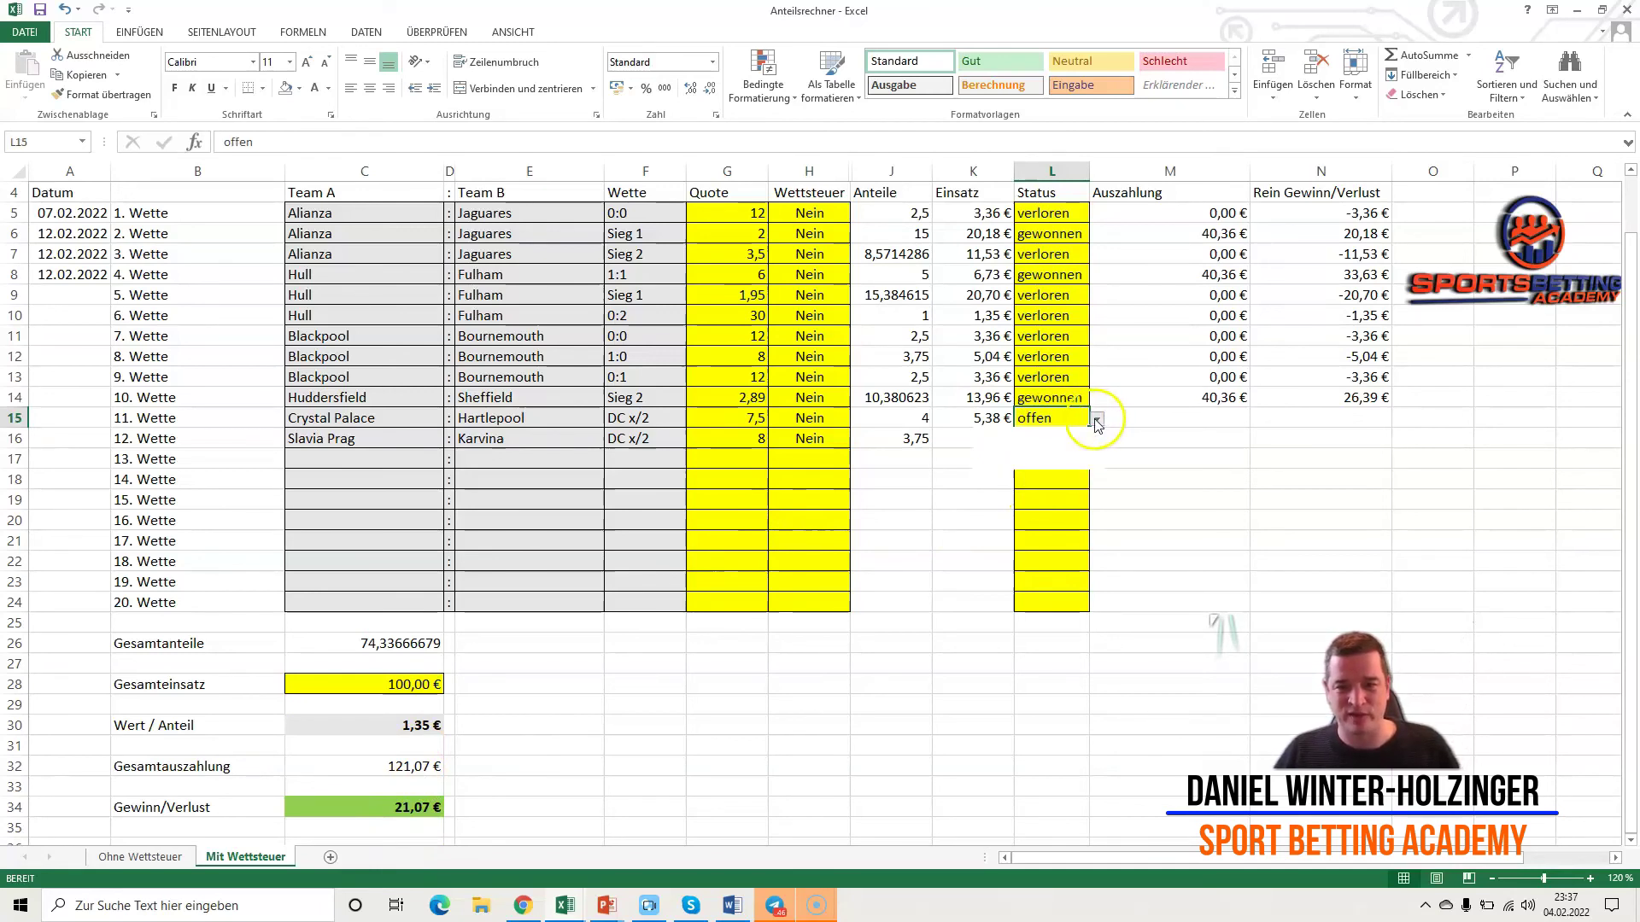
click(1044, 450)
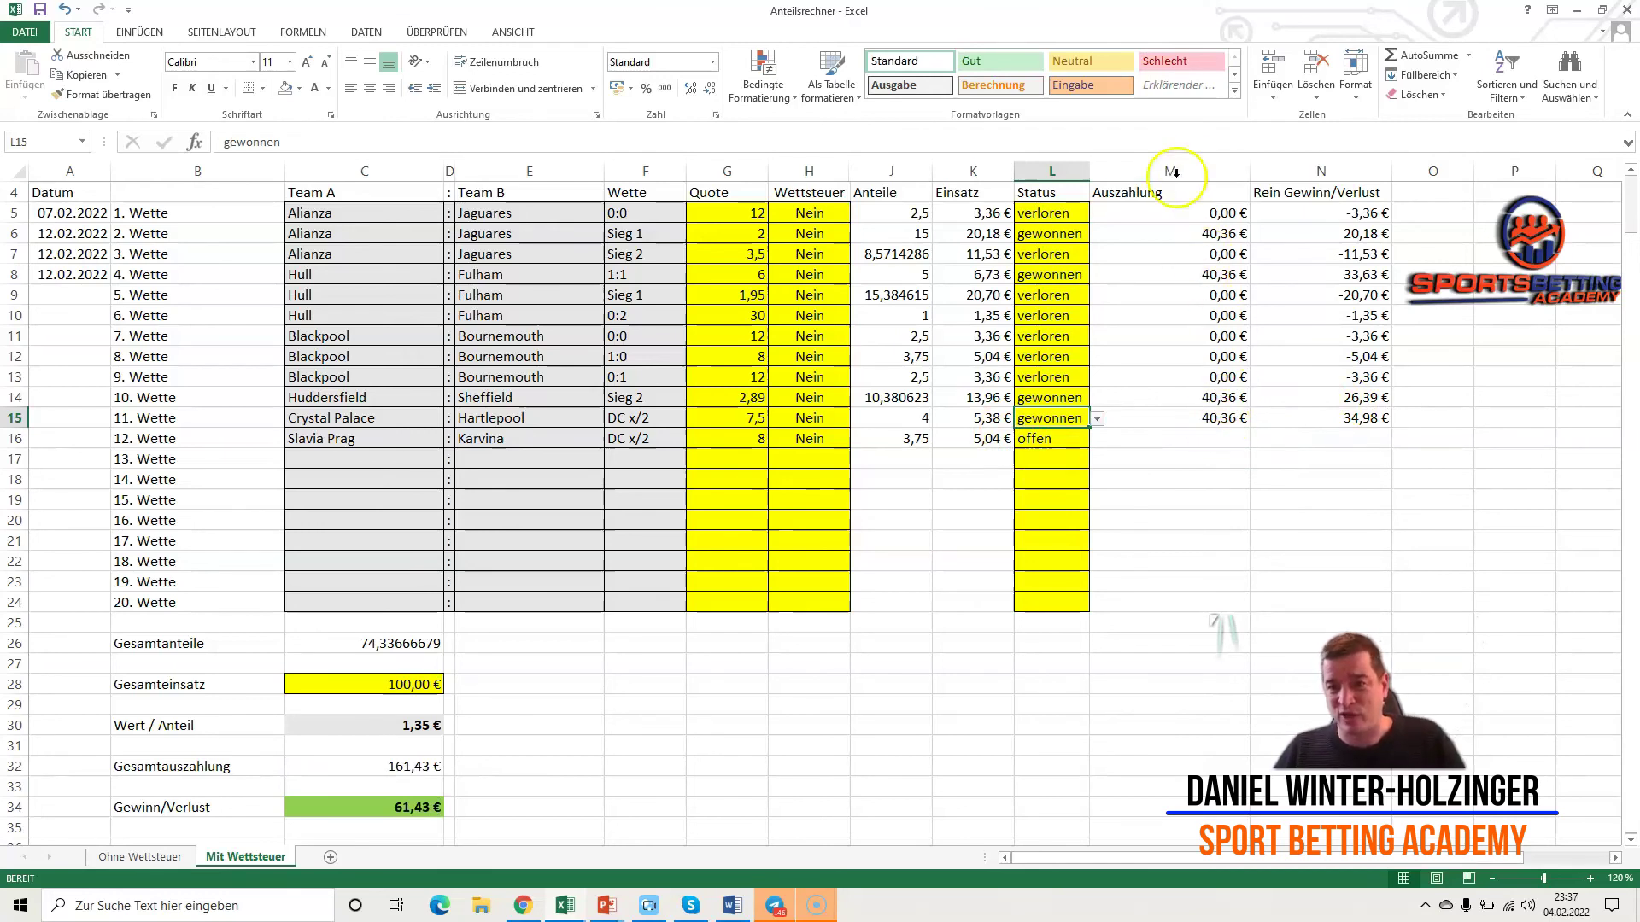
click(1083, 439)
click(1099, 439)
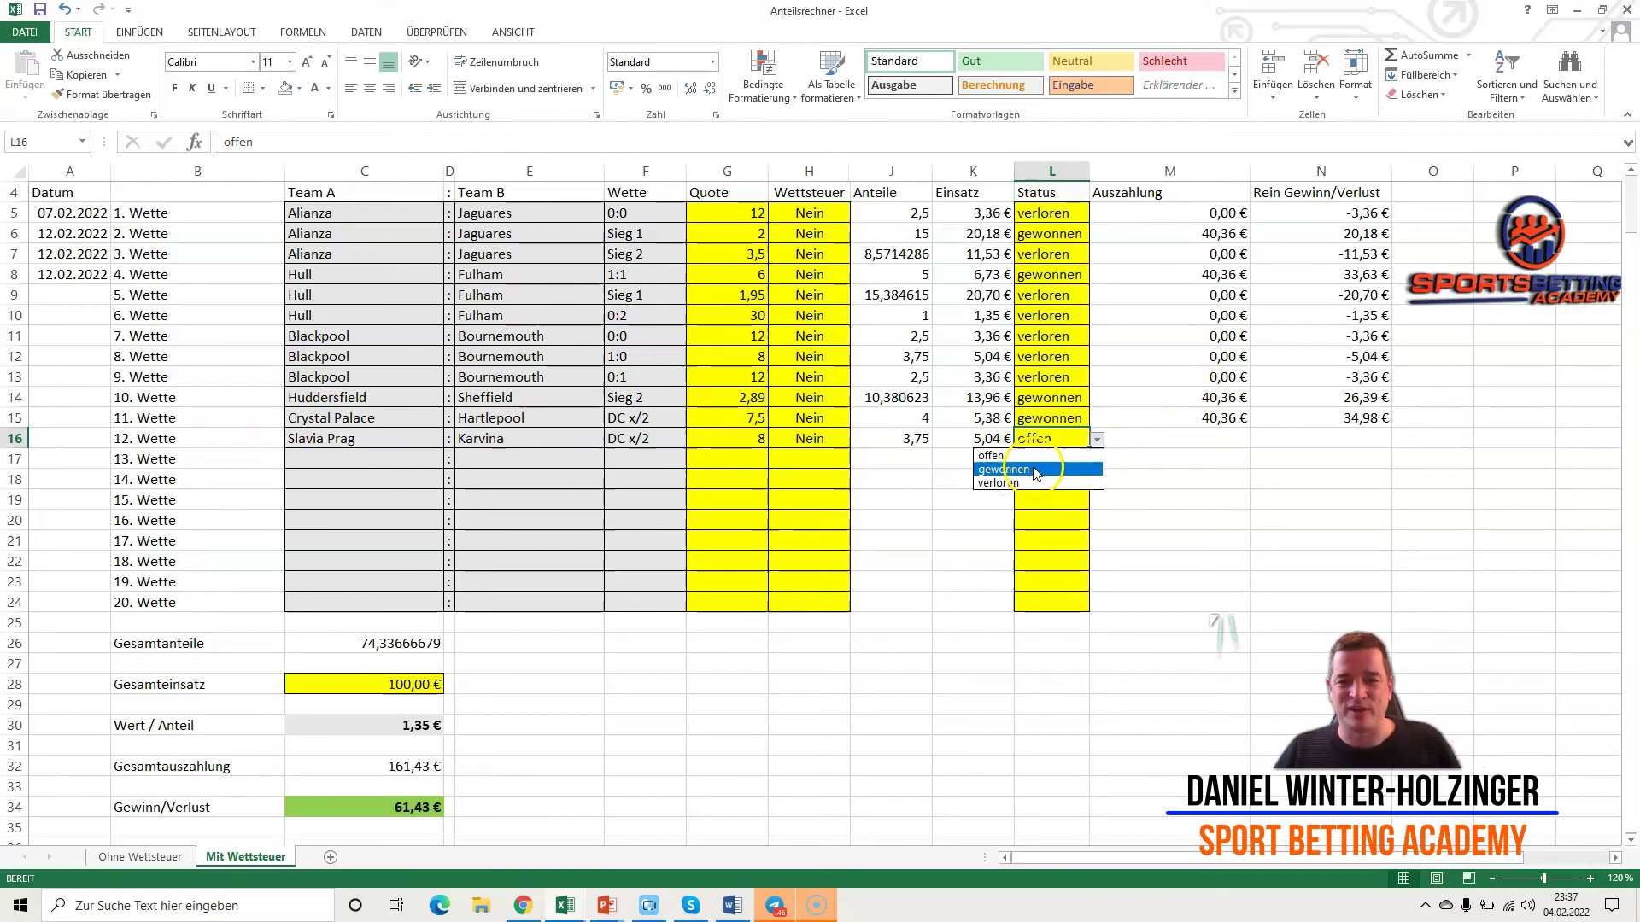
click(1043, 470)
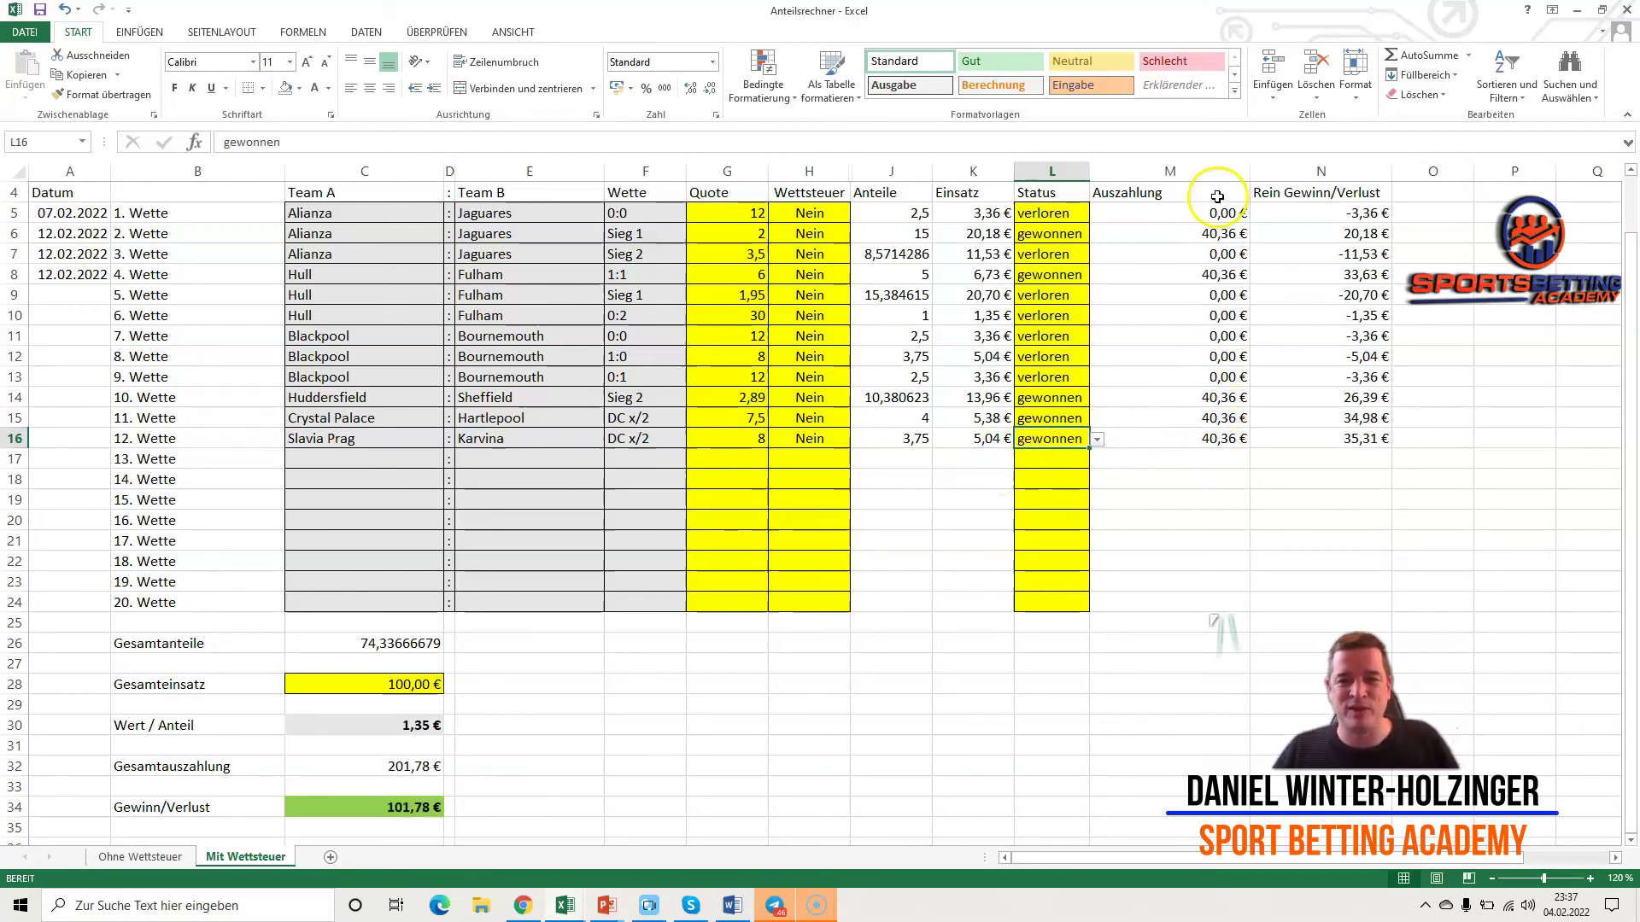